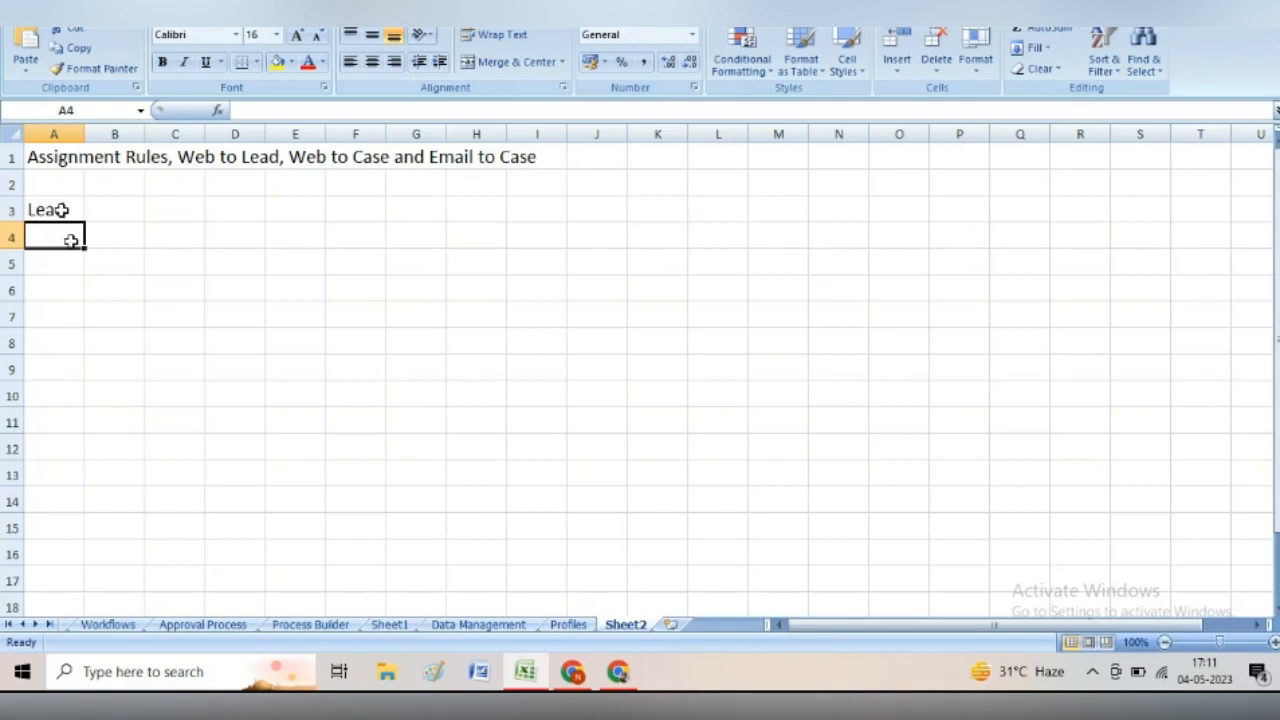
- Enter the labels Automation in A4 and Case in A5
text(A)
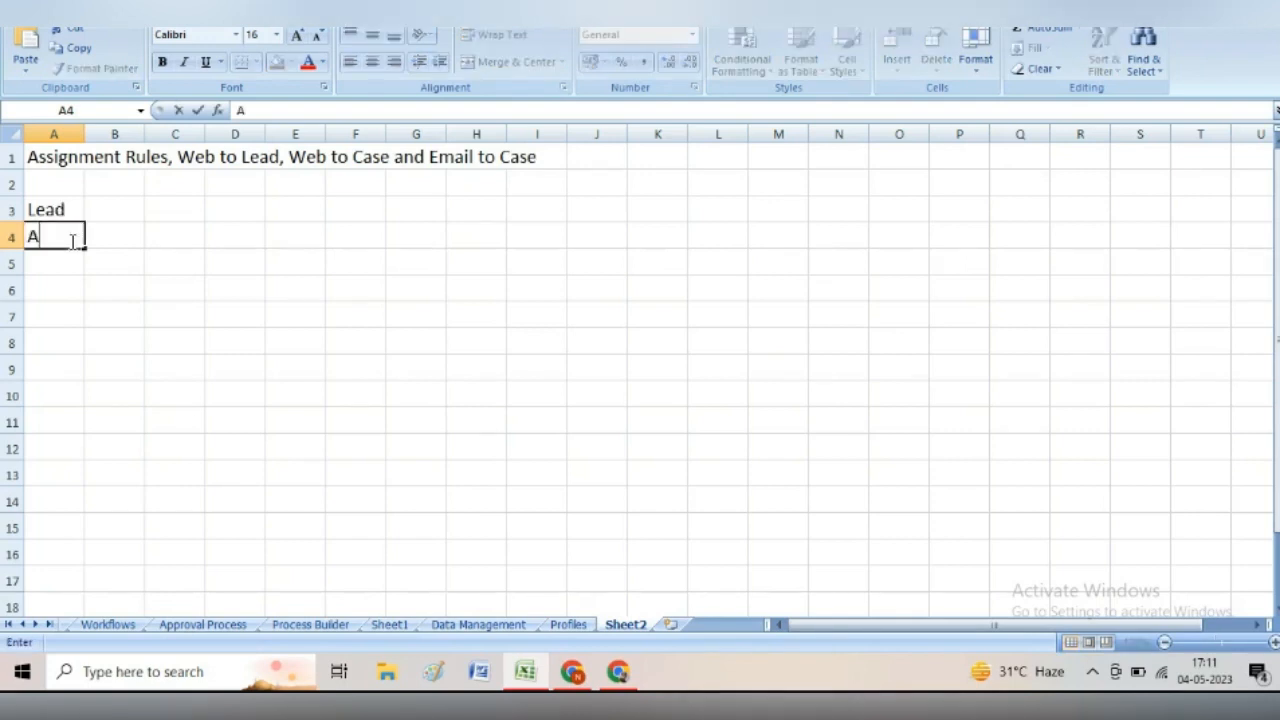
text(utomat)
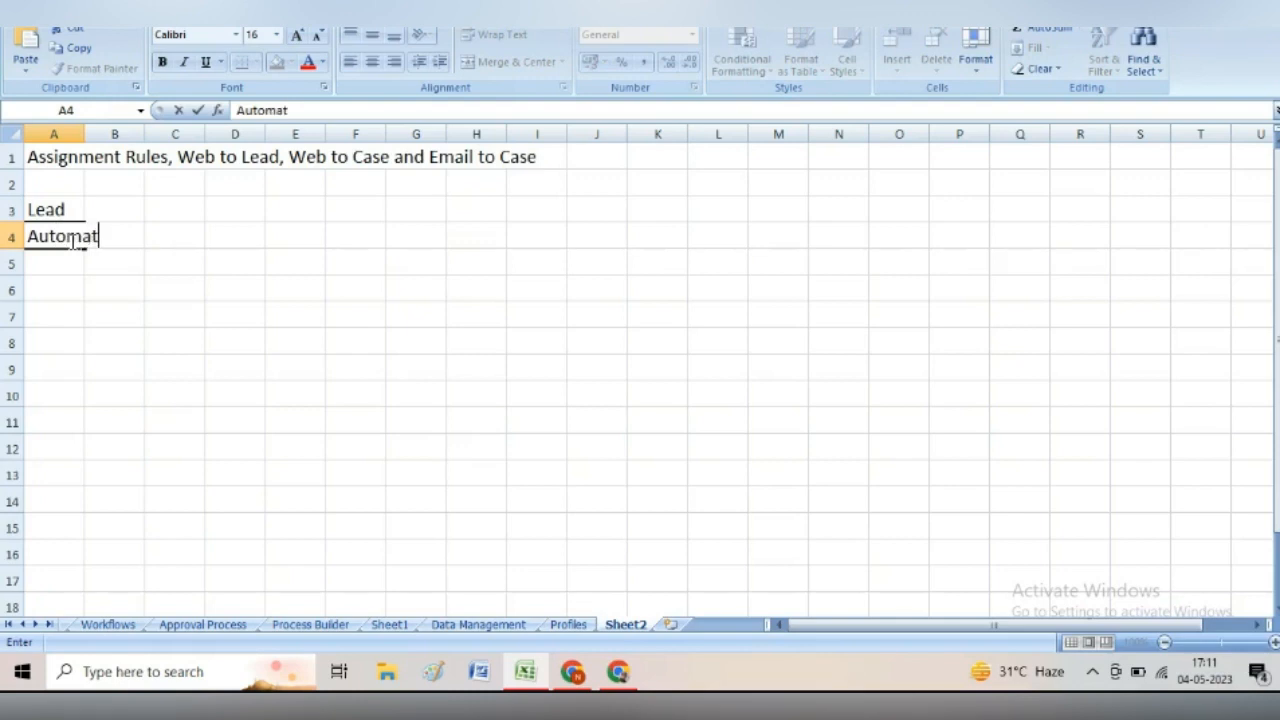
text(ion)
click(63, 265)
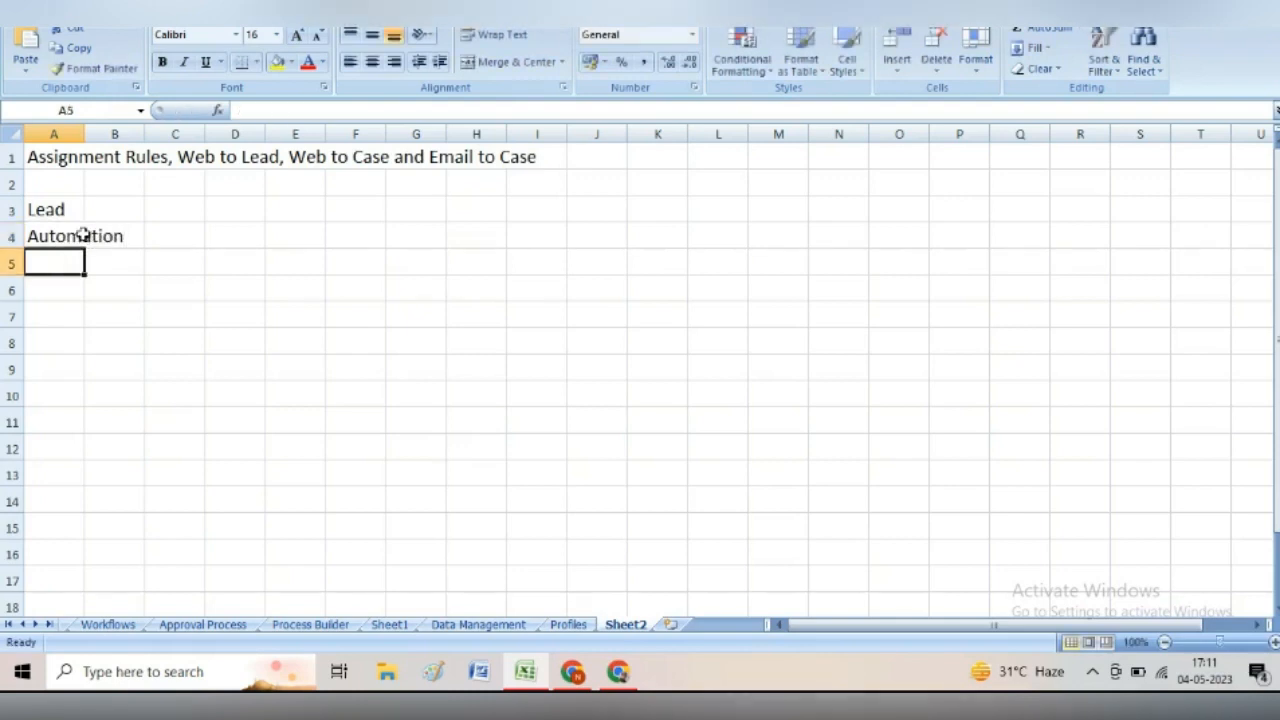
click(85, 239)
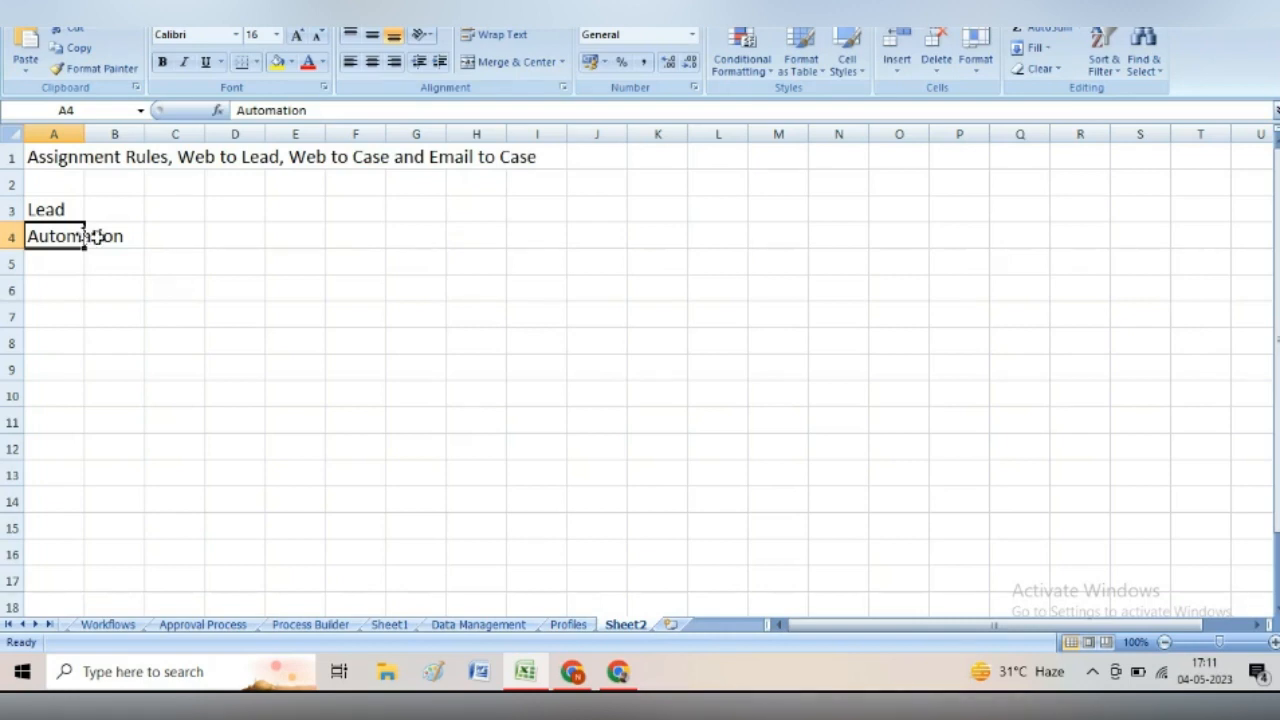
click(66, 267)
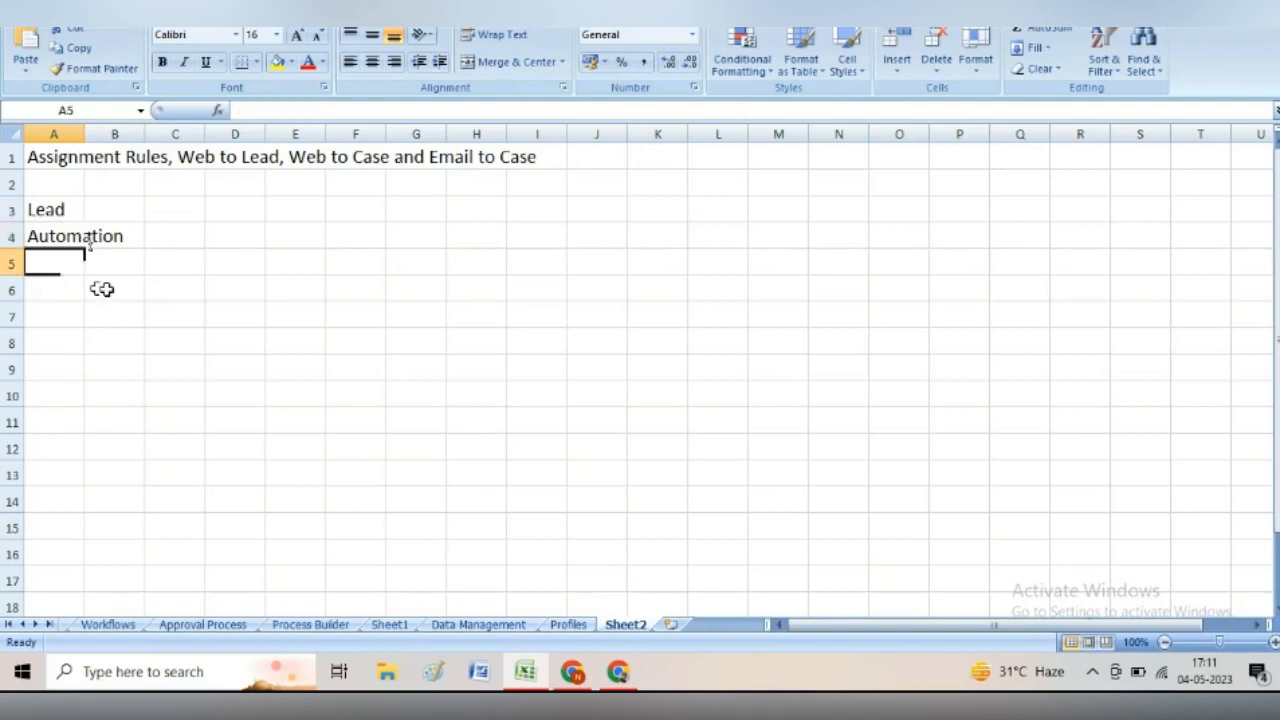
text(Case)
- Write 'Whenever Lead city is Ranchi owner Ranchi Queue' in B6, correcting the typos
click(112, 288)
text(When)
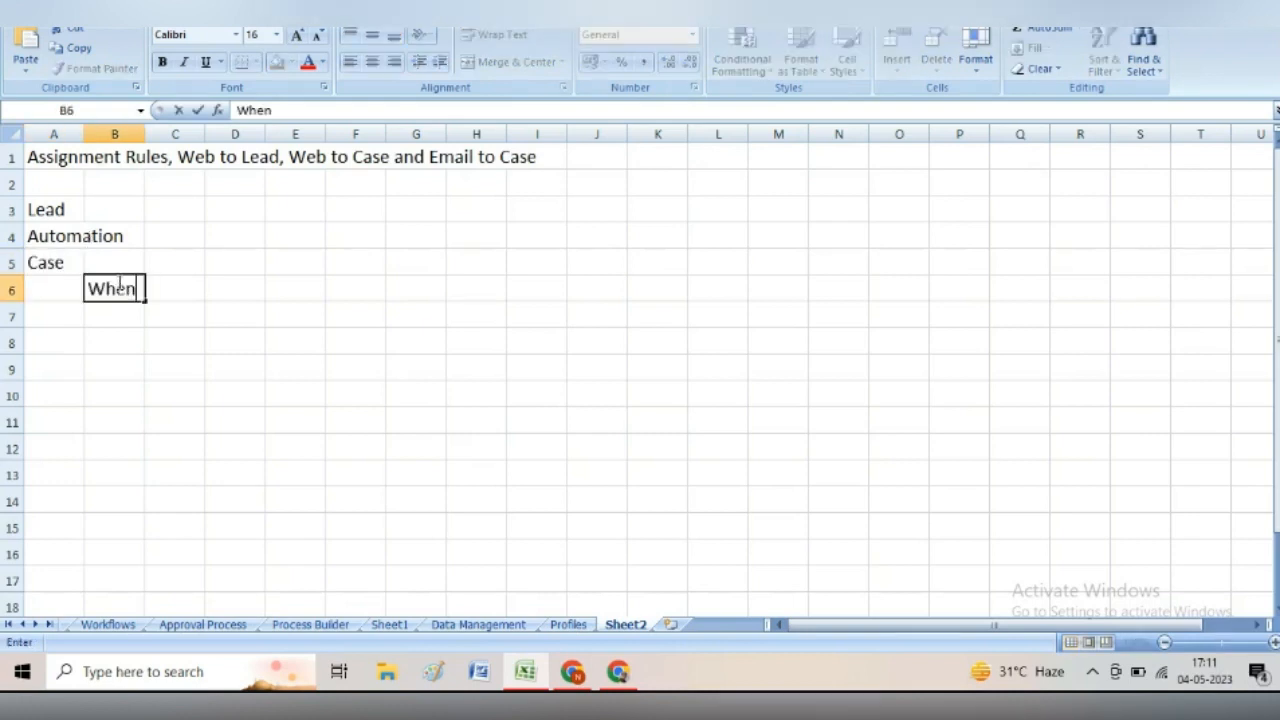
text(ever Le)
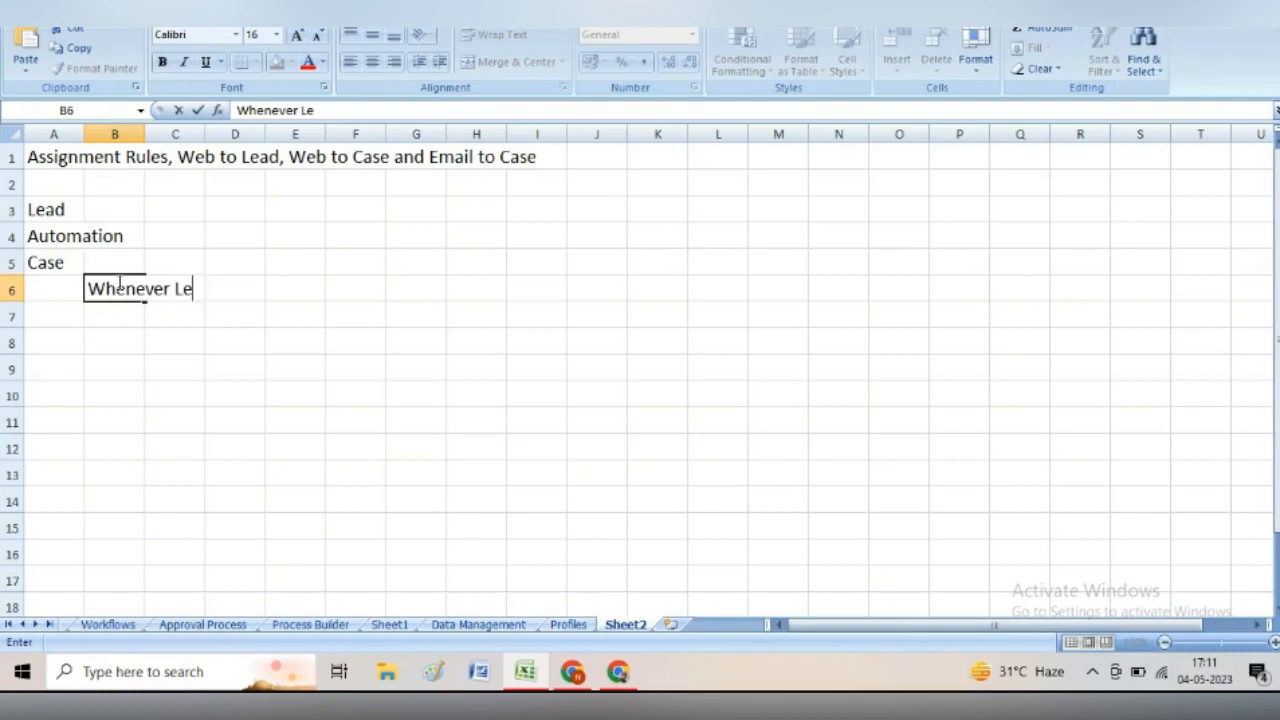
text(ad city is Ranch)
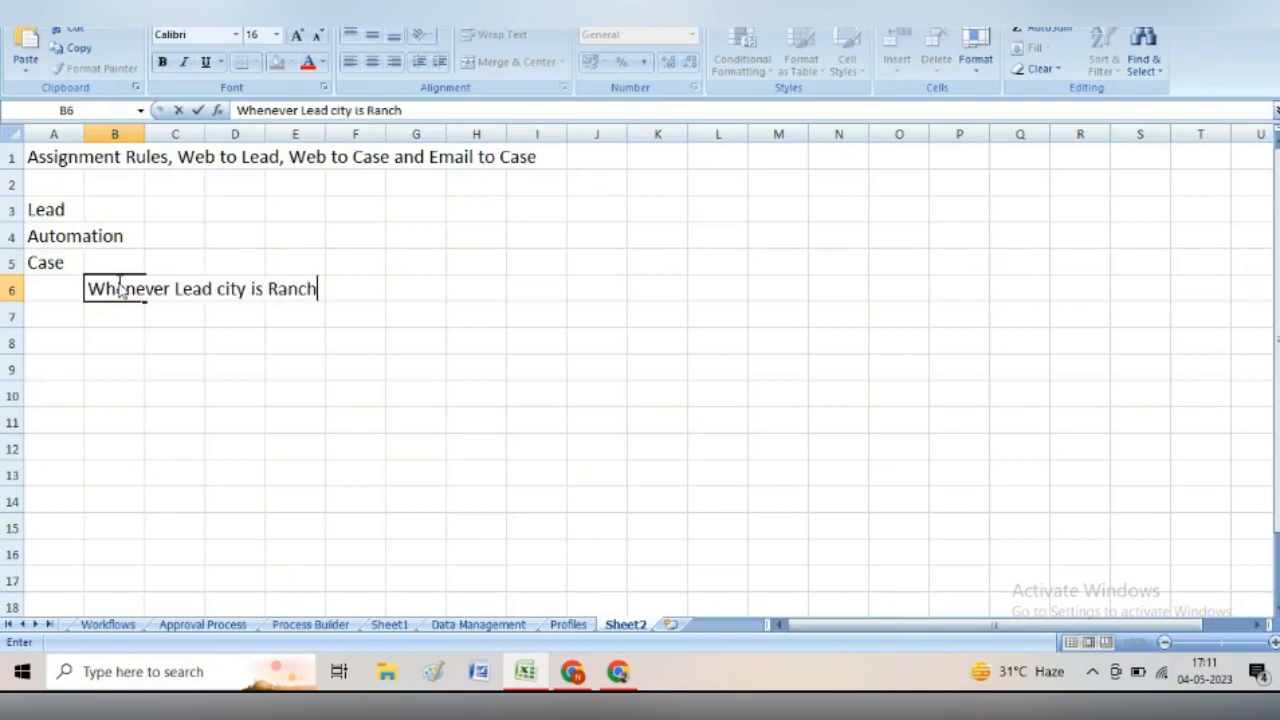
text(iu)
key(BackSpace)
text(Ranchi Ranchi)
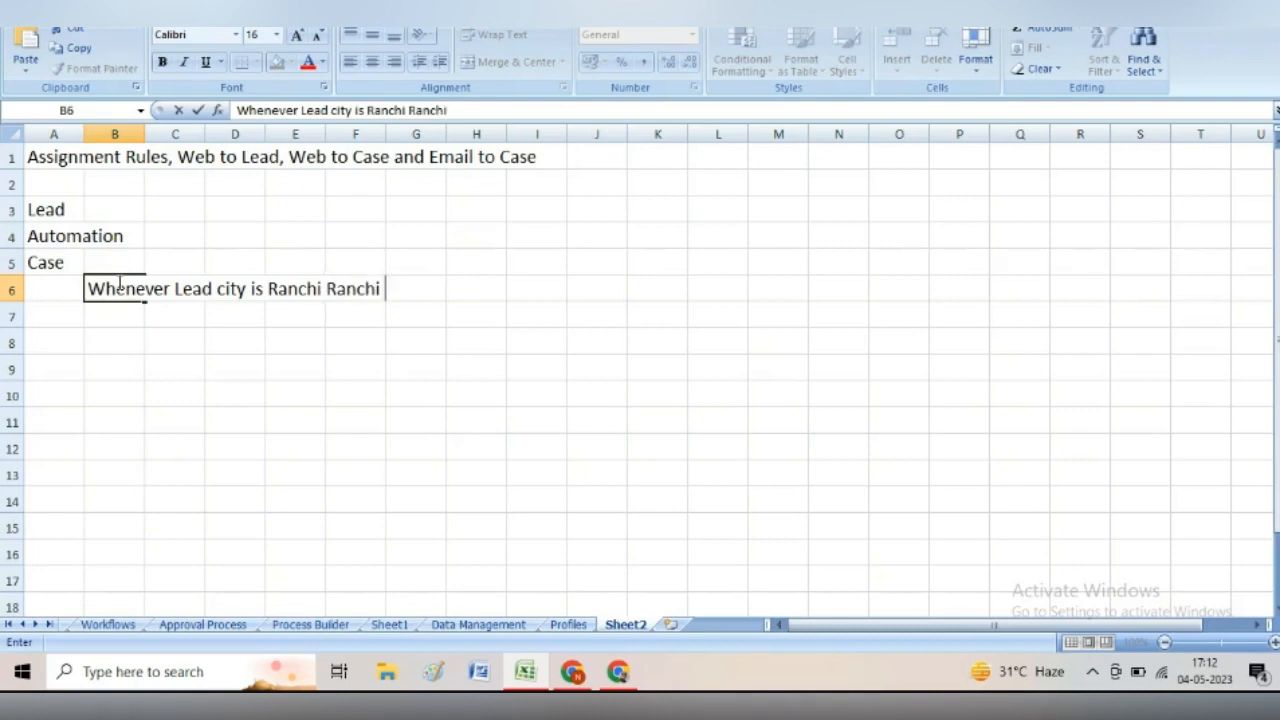
text(Queue)
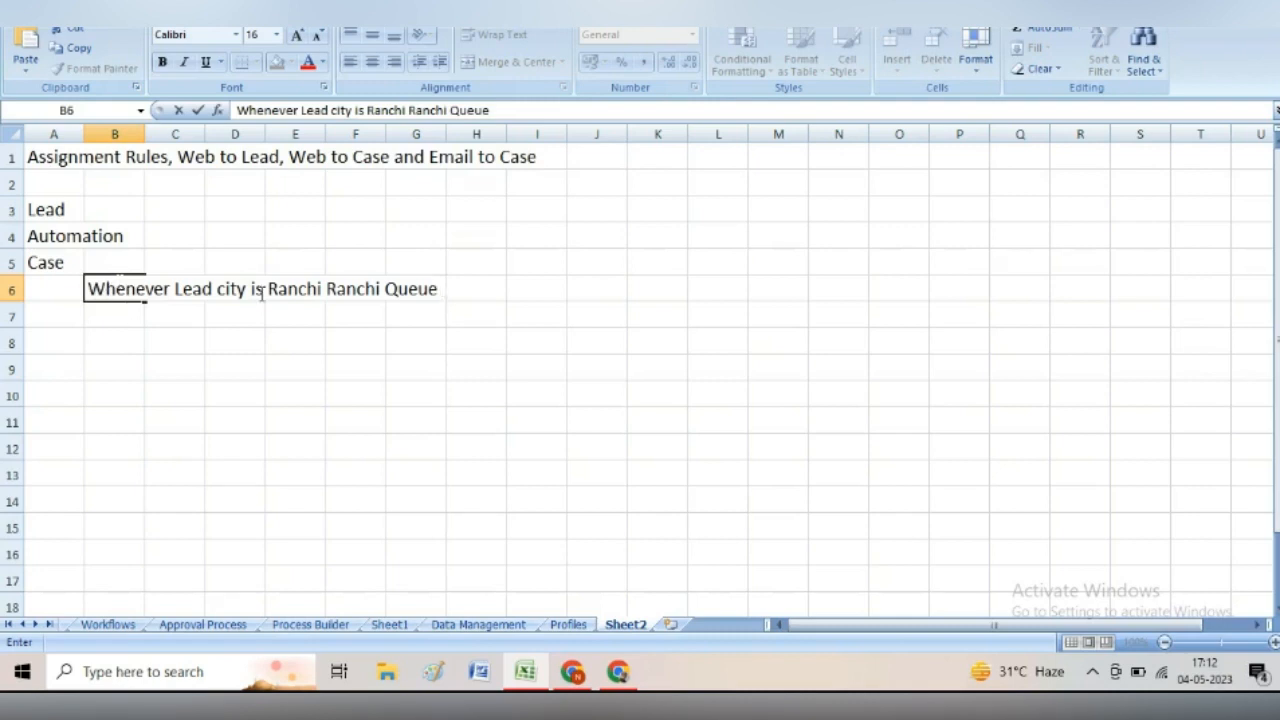
click(322, 288)
text(own )
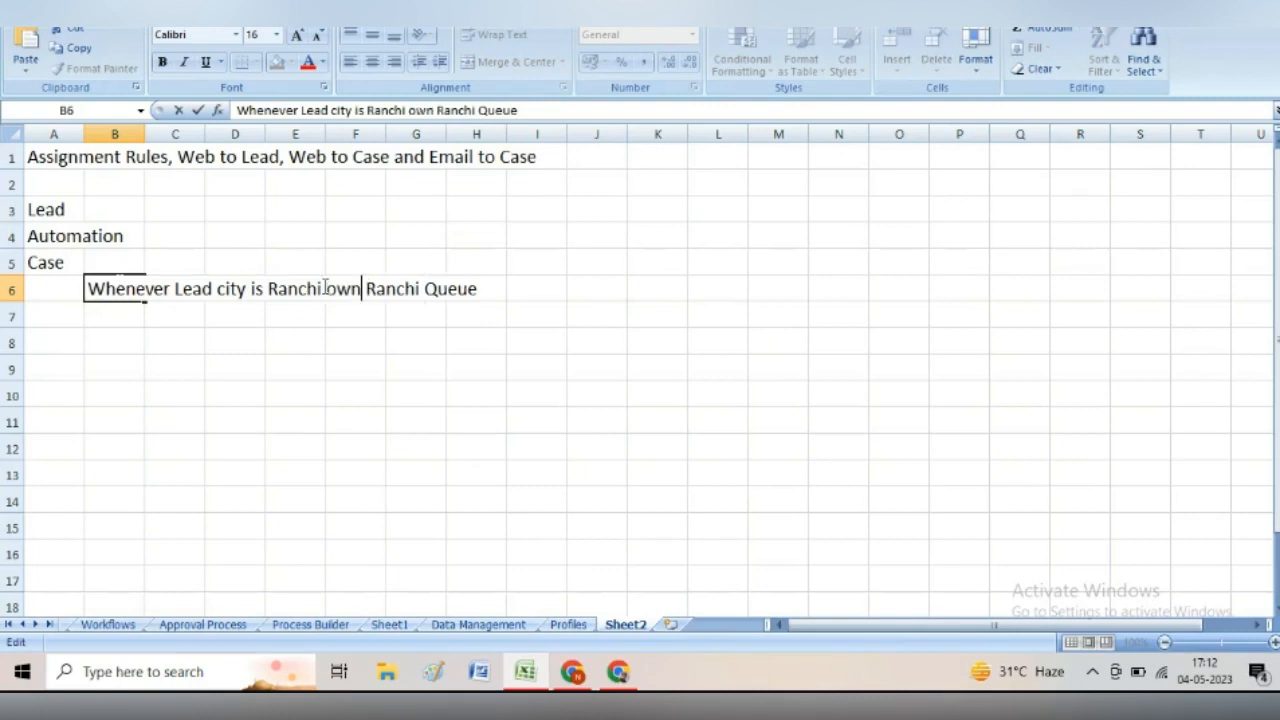
text(er)
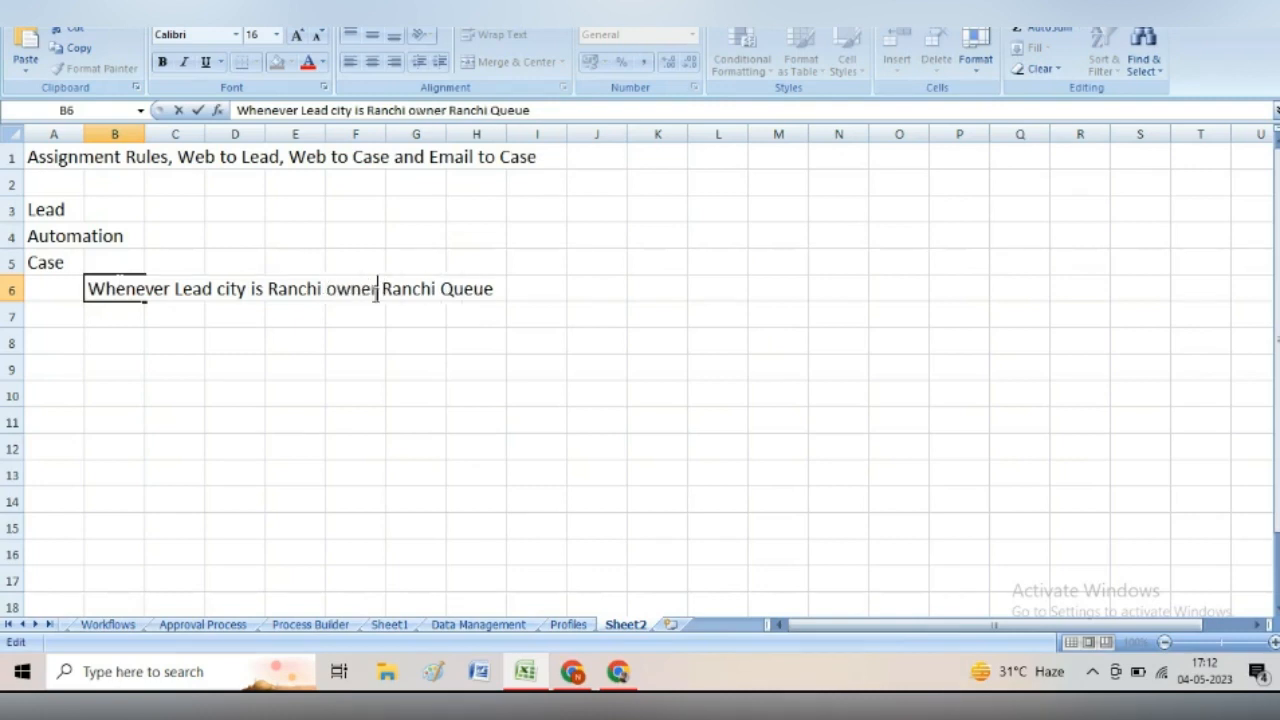
click(356, 314)
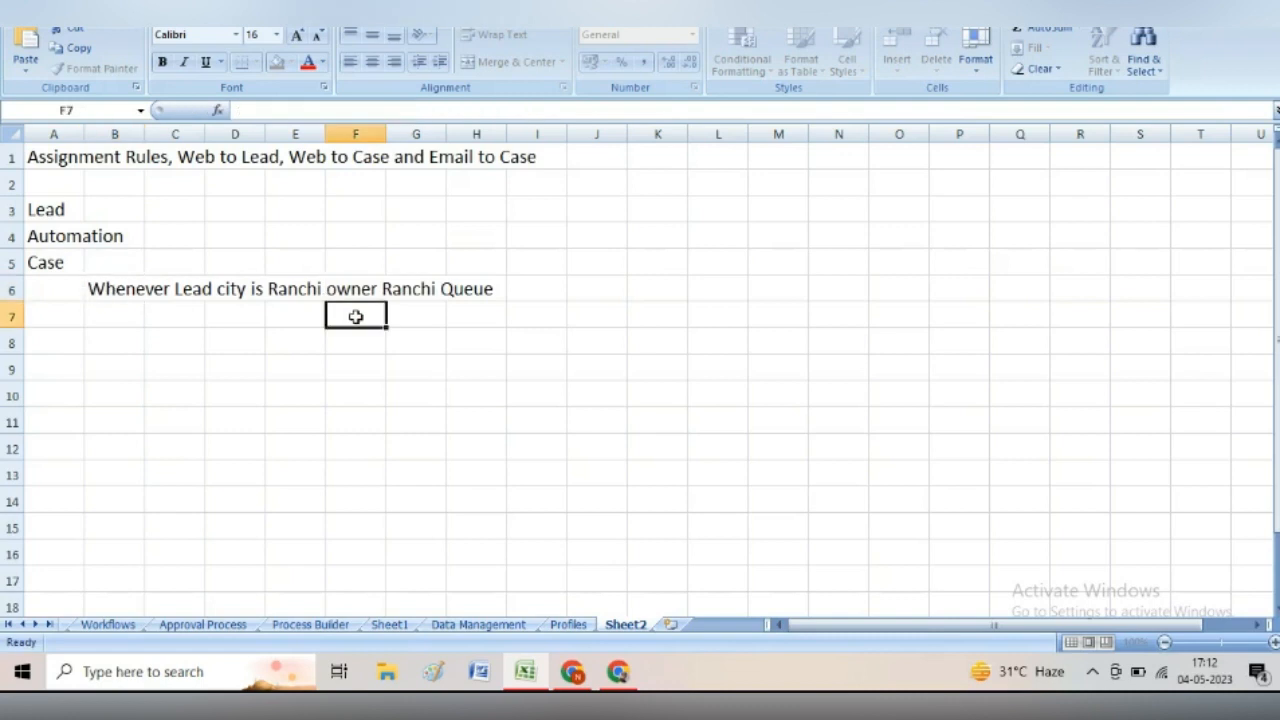
click(128, 316)
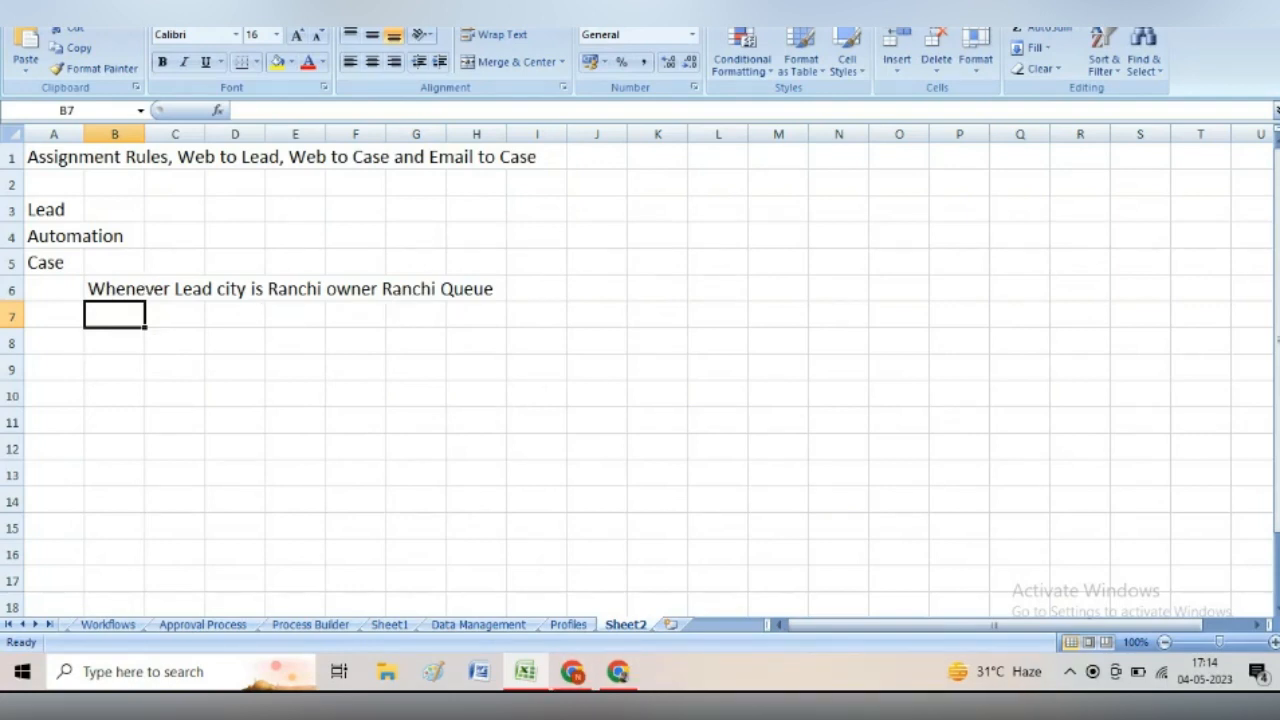
- Change A5 from Case to Criteria, then switch to the Salesforce browser window
click(58, 267)
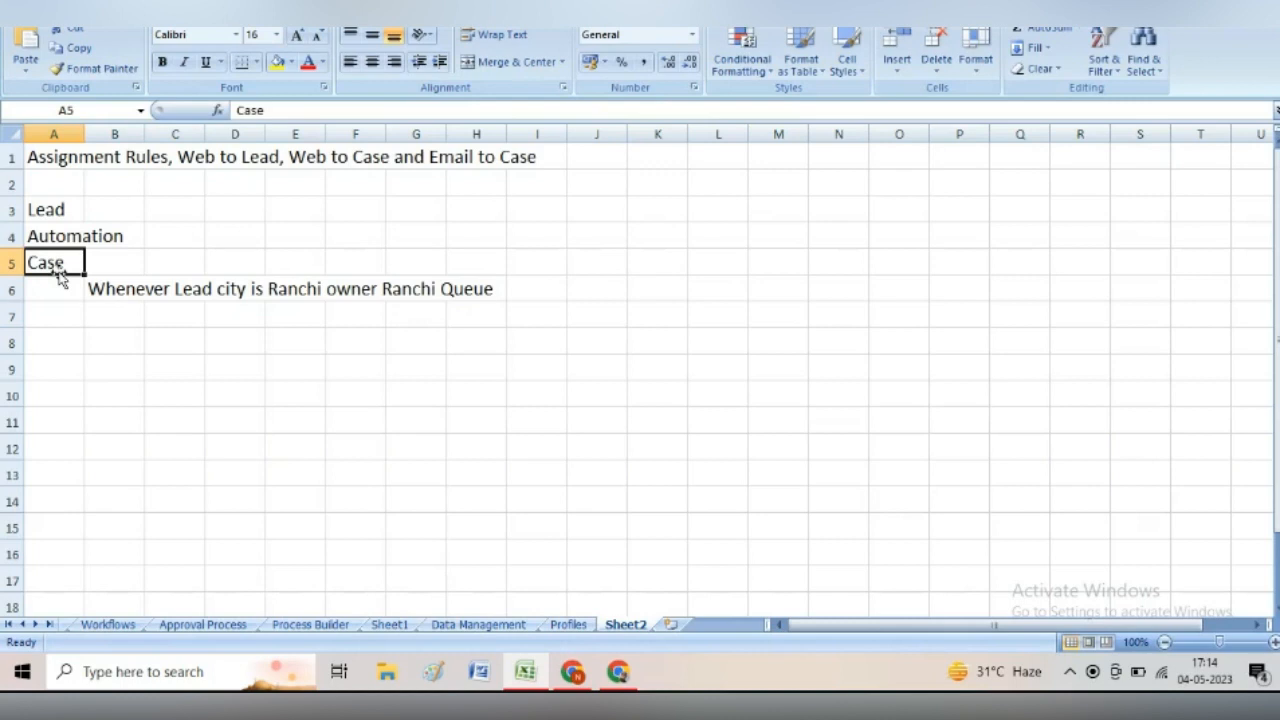
text(Criteria)
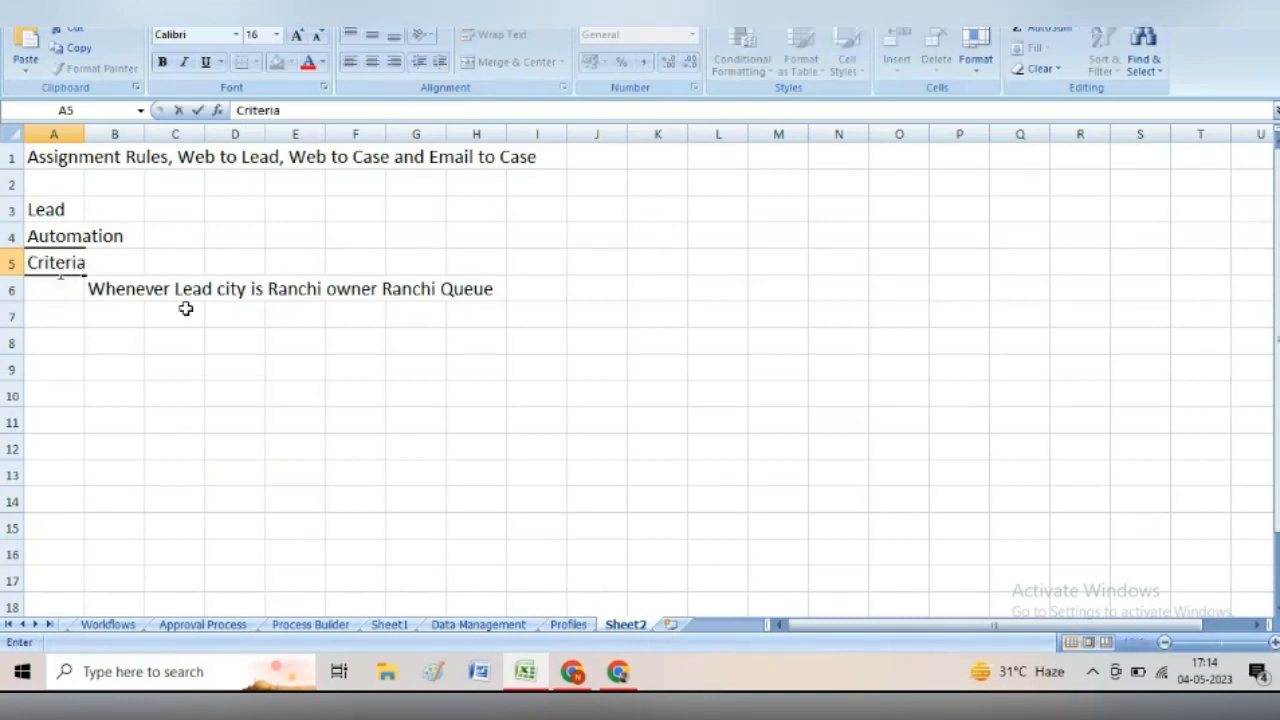
key(Return)
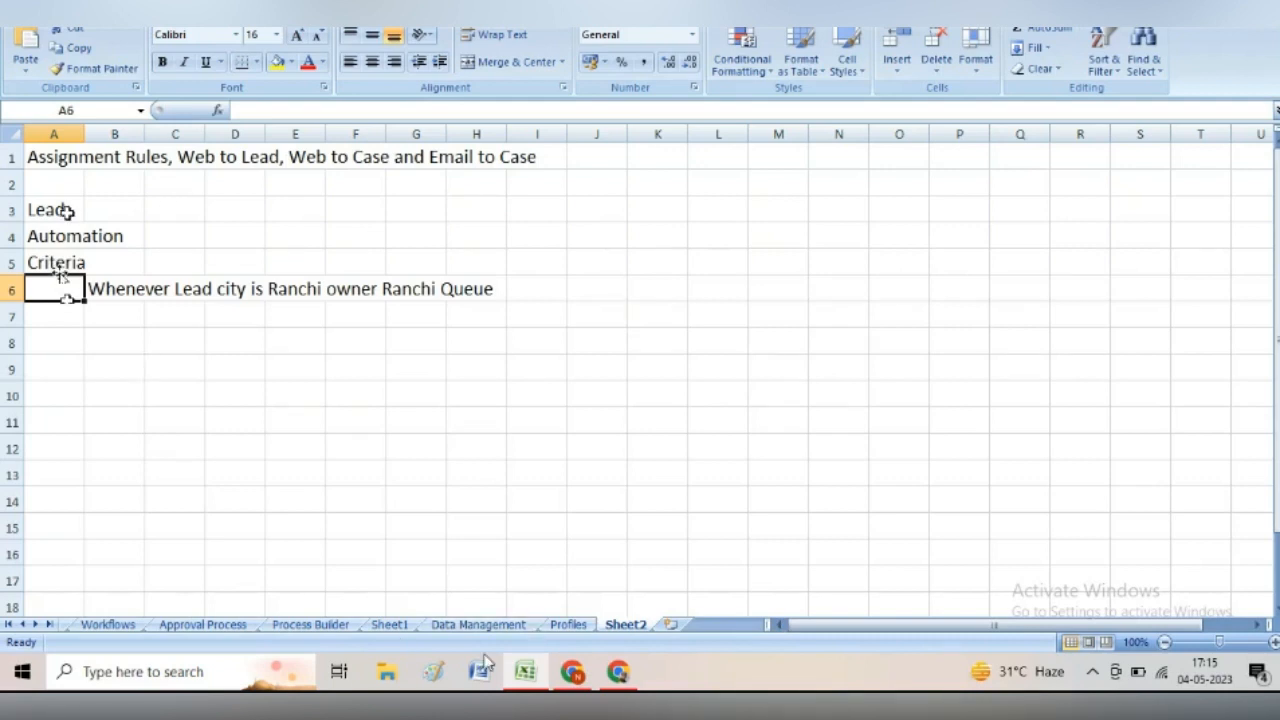
click(567, 674)
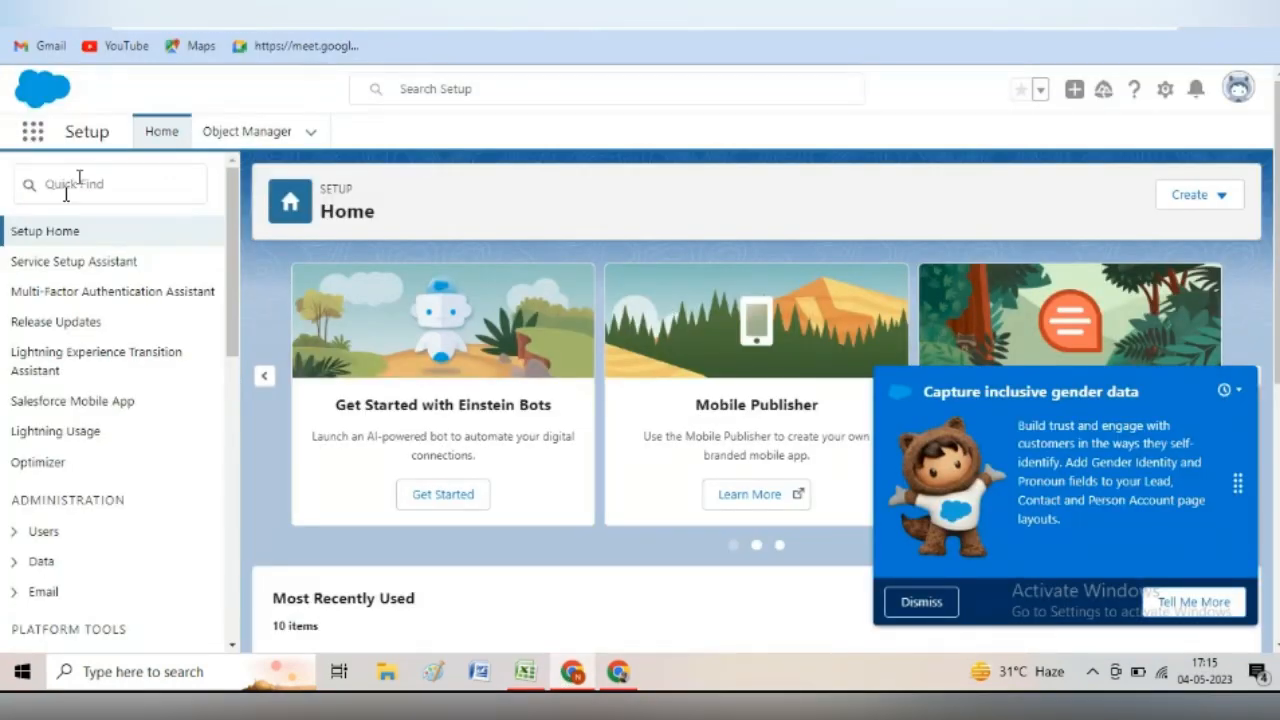
- Search the Setup Quick Find box for 'assign'
click(102, 187)
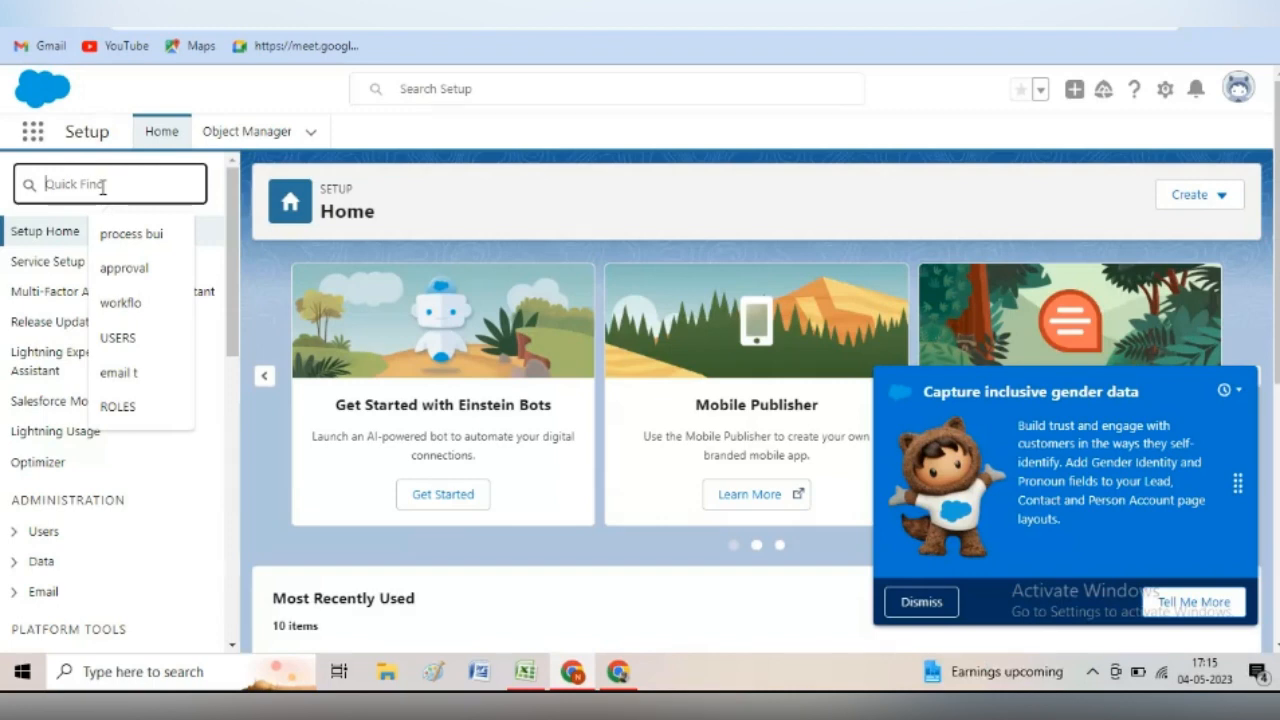
text(as)
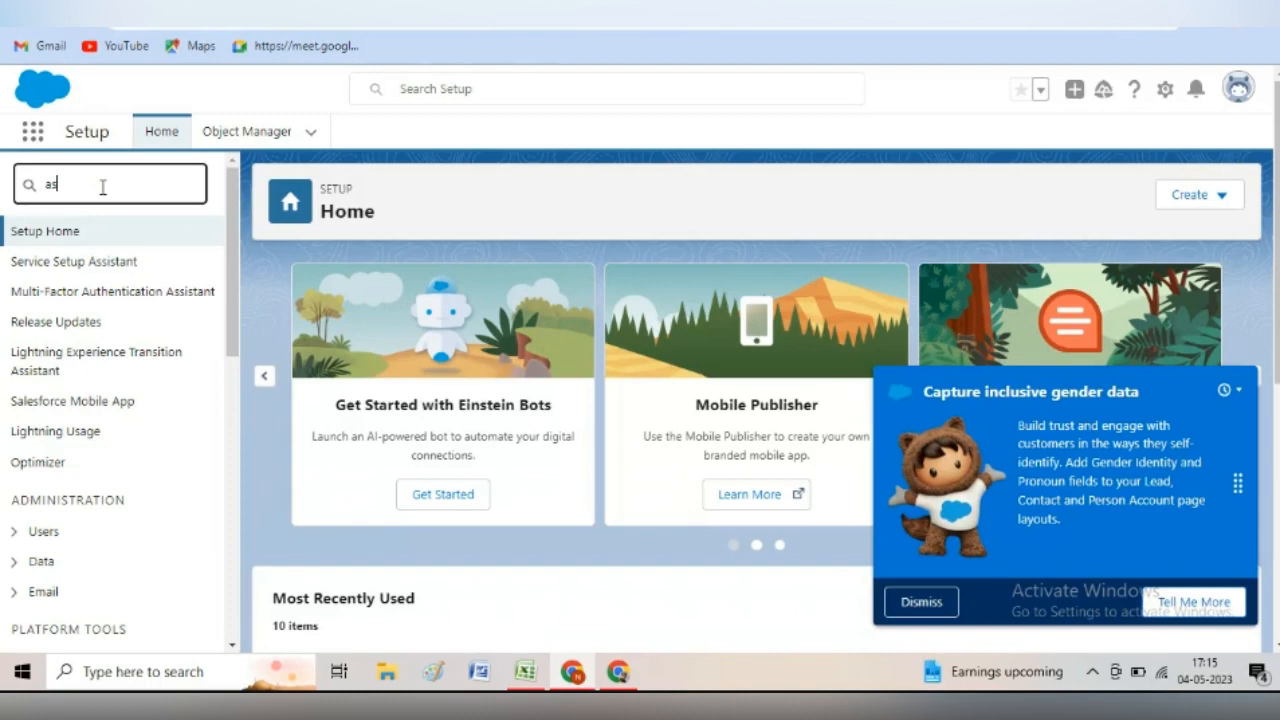
text(sign)
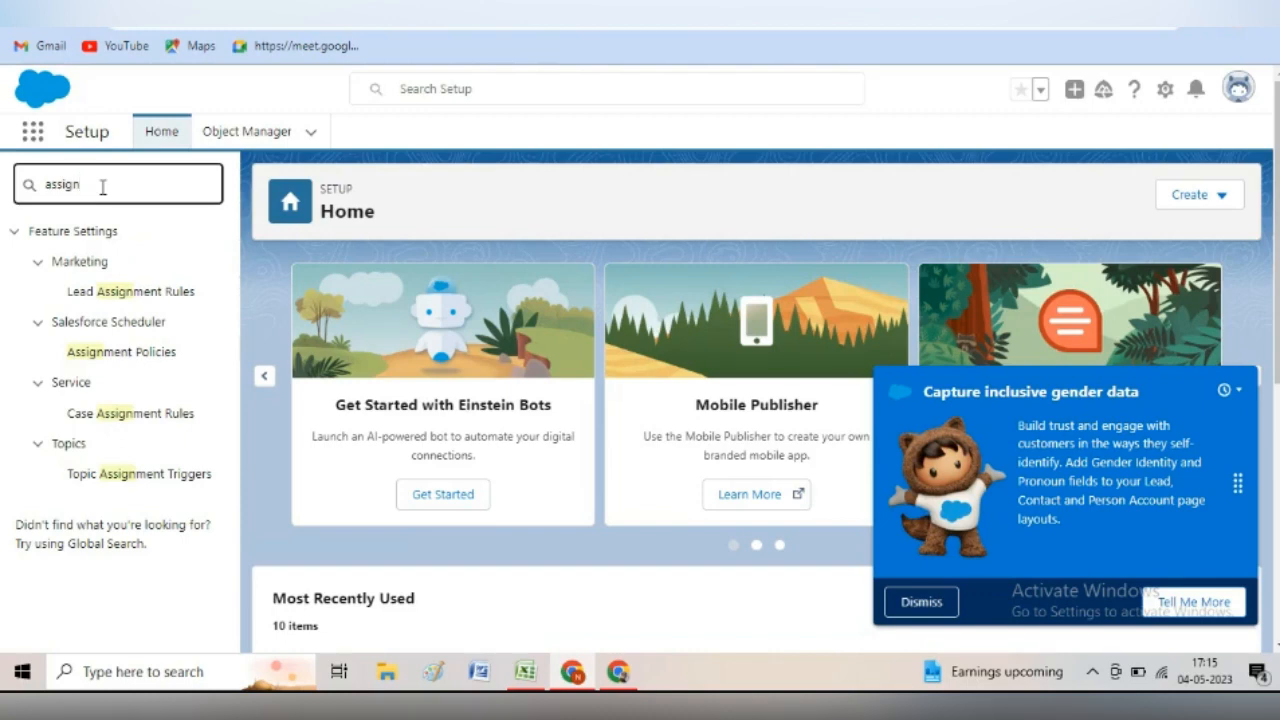
- Open Lead Assignment Rules under Marketing in the Setup menu
click(137, 295)
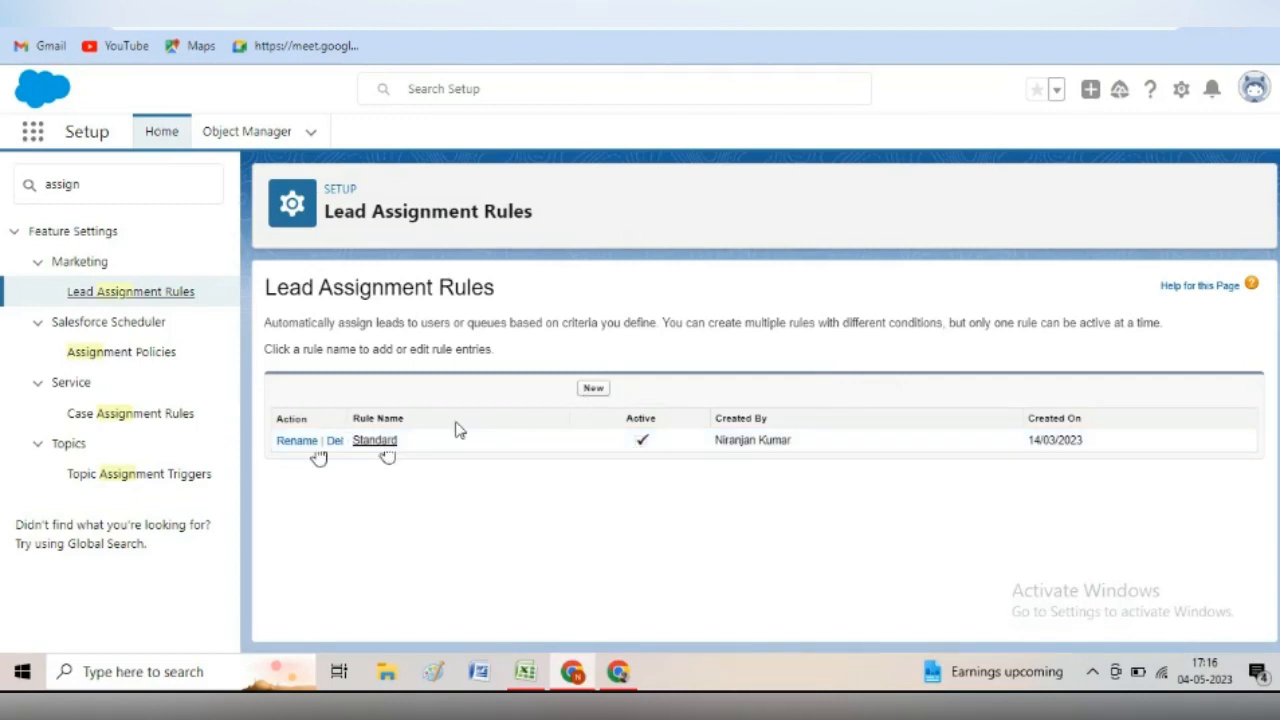
- Create and save a new active lead assignment rule named Ranchi Leads
click(592, 390)
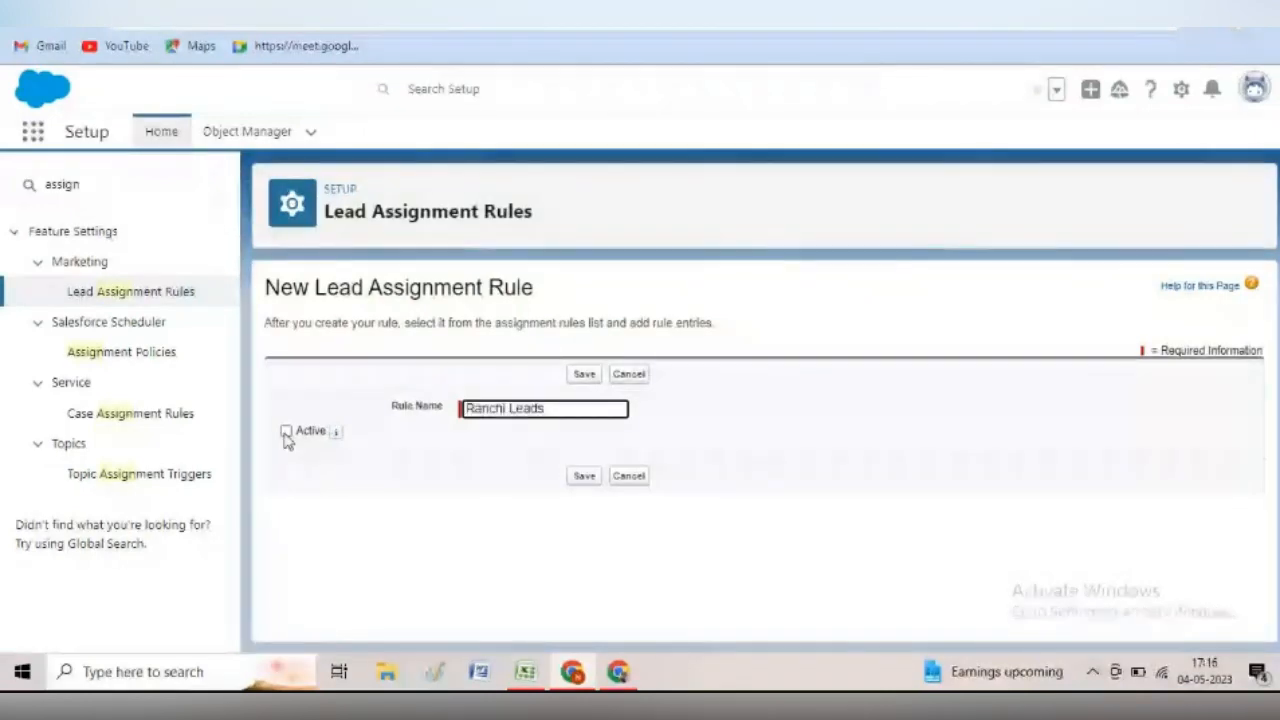
click(288, 436)
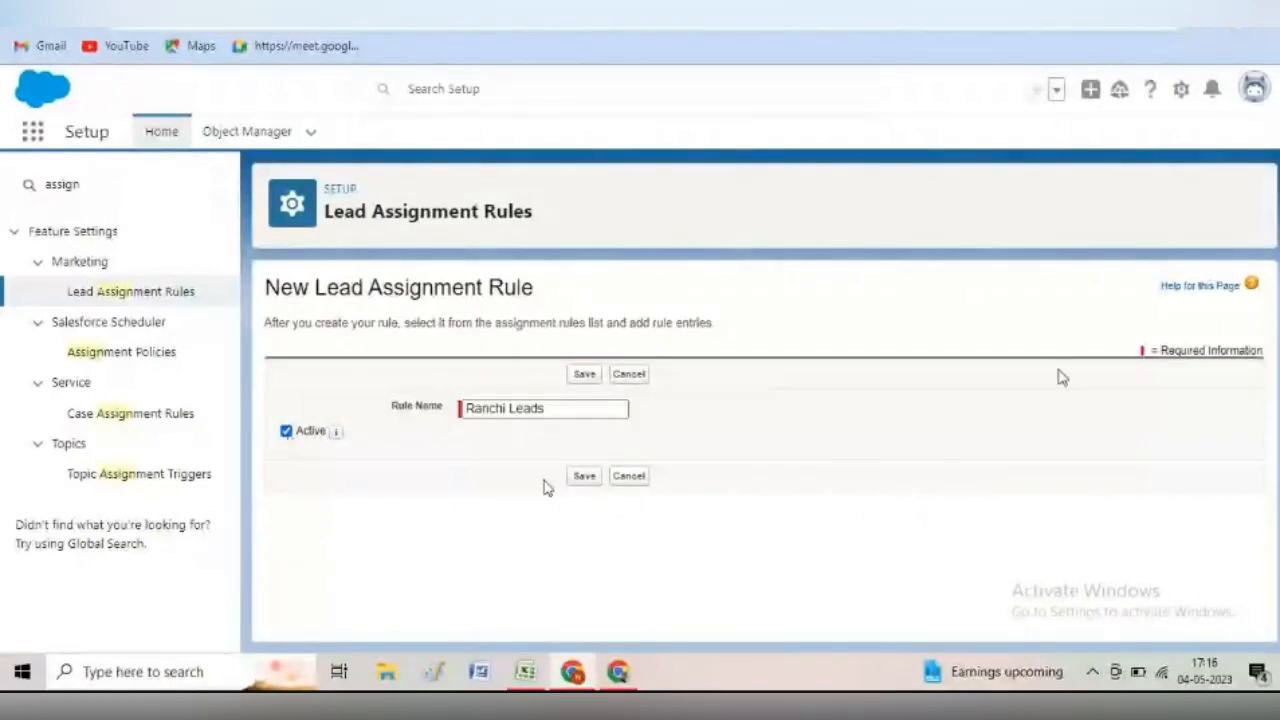
click(589, 478)
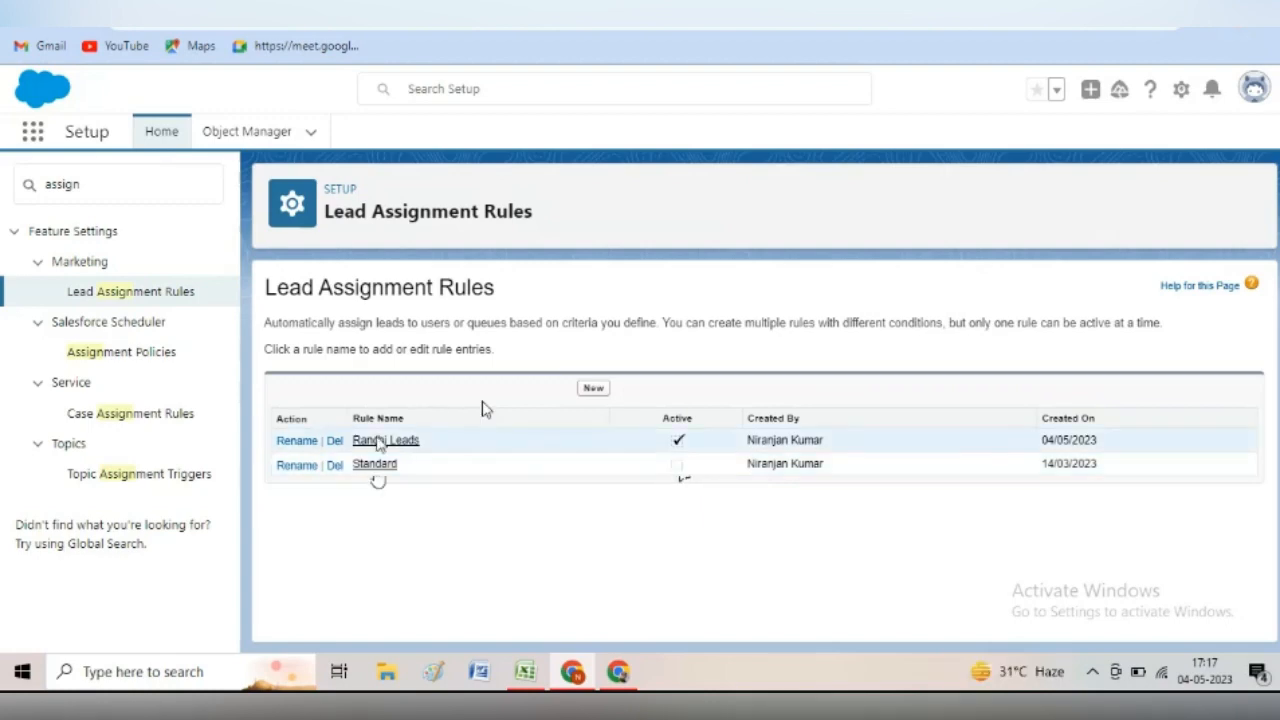
- Open the Ranchi Leads rule and add a new entry under Rule Entries
click(376, 443)
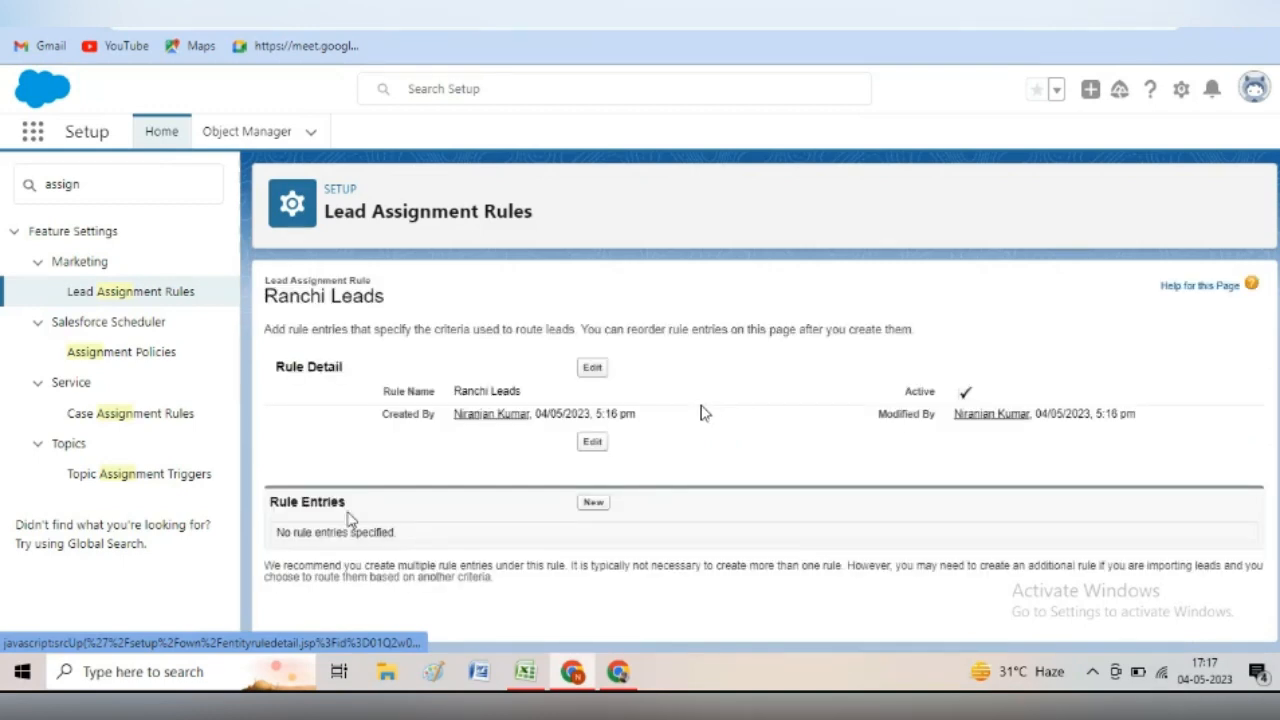
drag(271, 501, 345, 505)
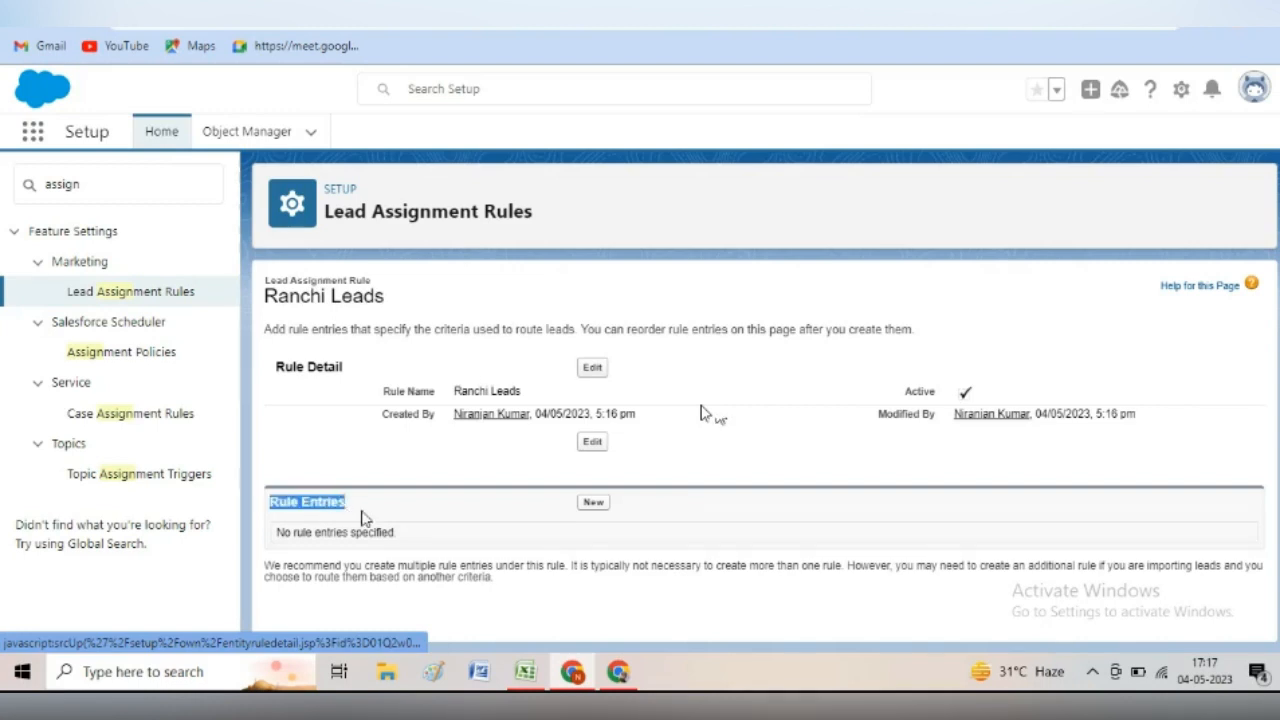
click(311, 532)
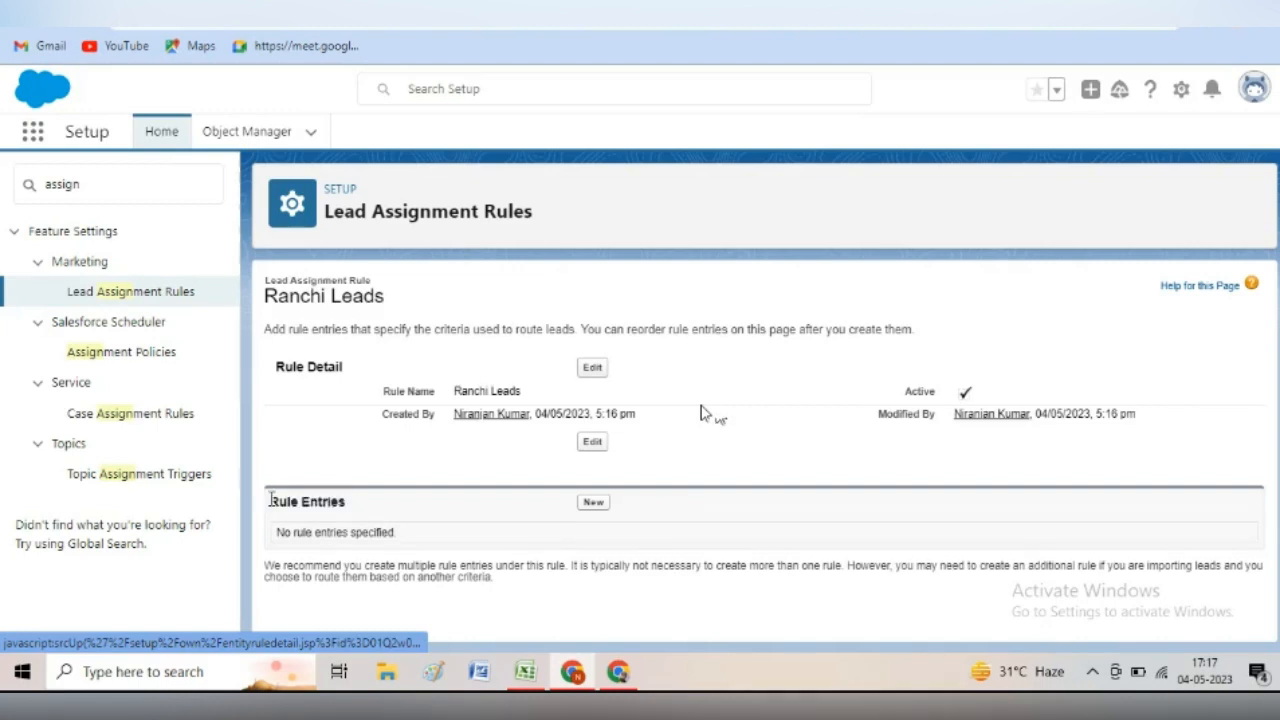
drag(271, 500, 358, 511)
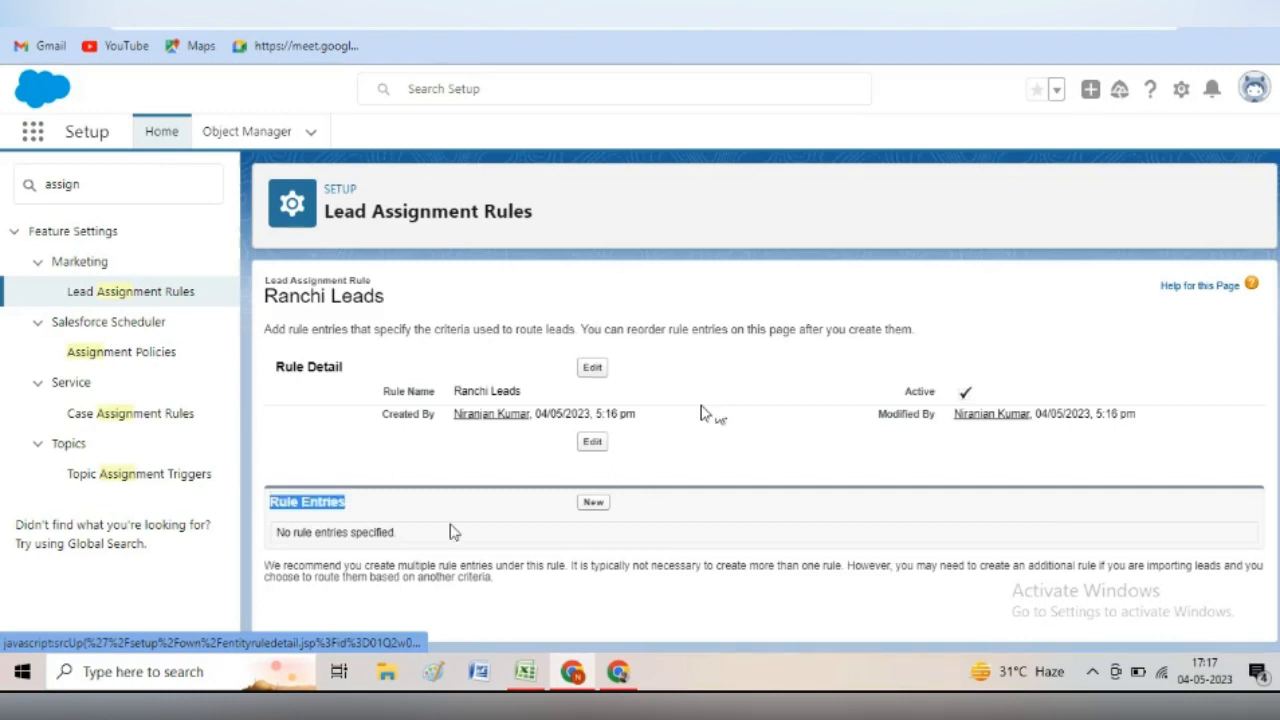
click(593, 504)
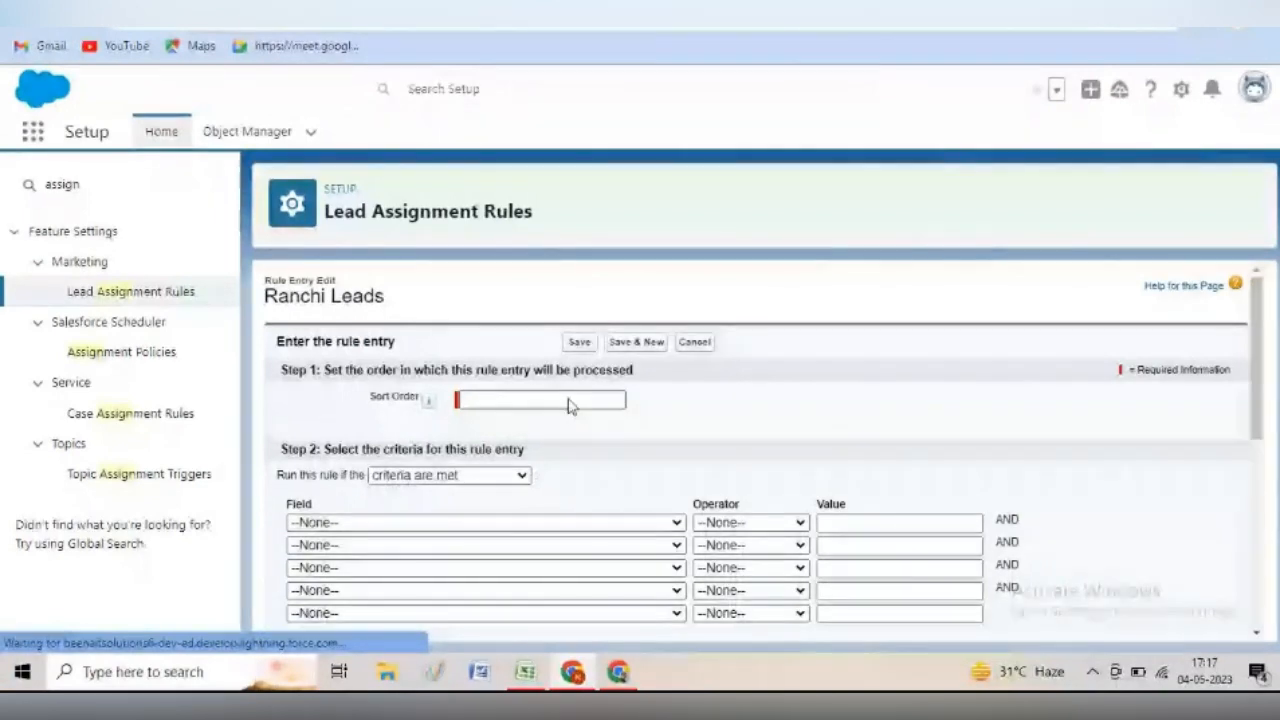
- Give the rule entry sort order 1 and the criterion Lead: City equals Ranchi
click(566, 401)
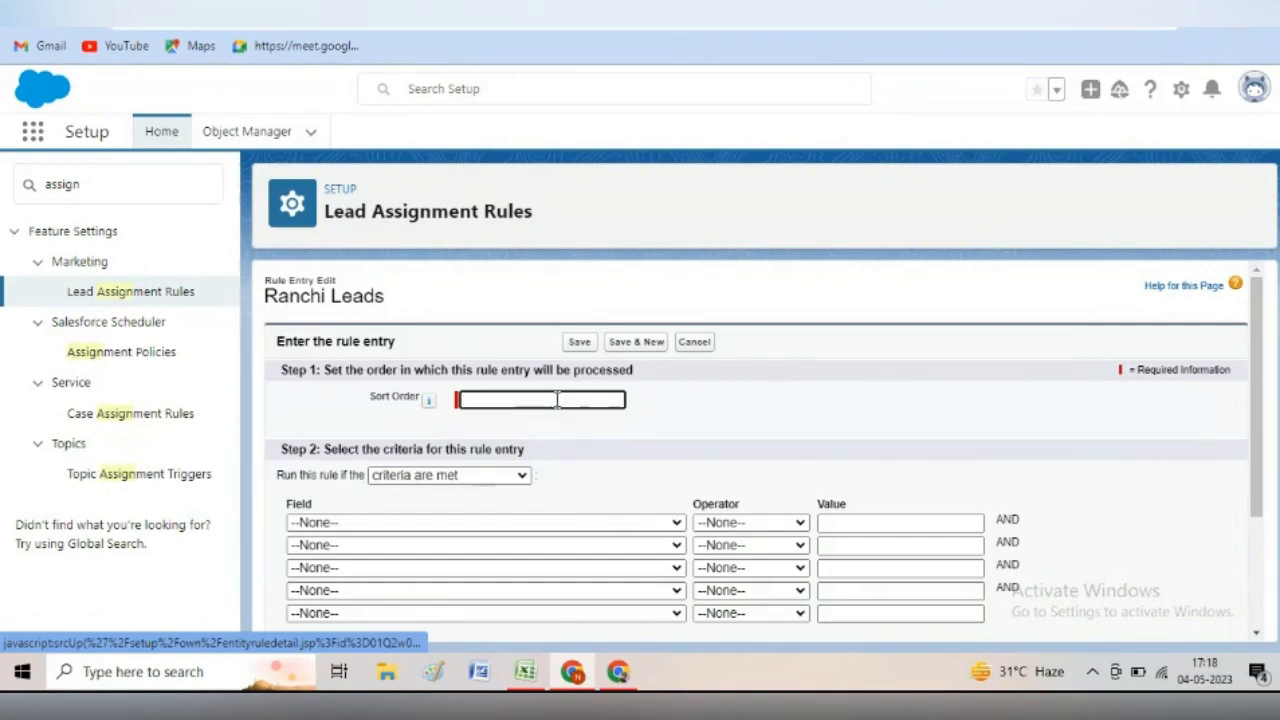
text(1)
click(428, 522)
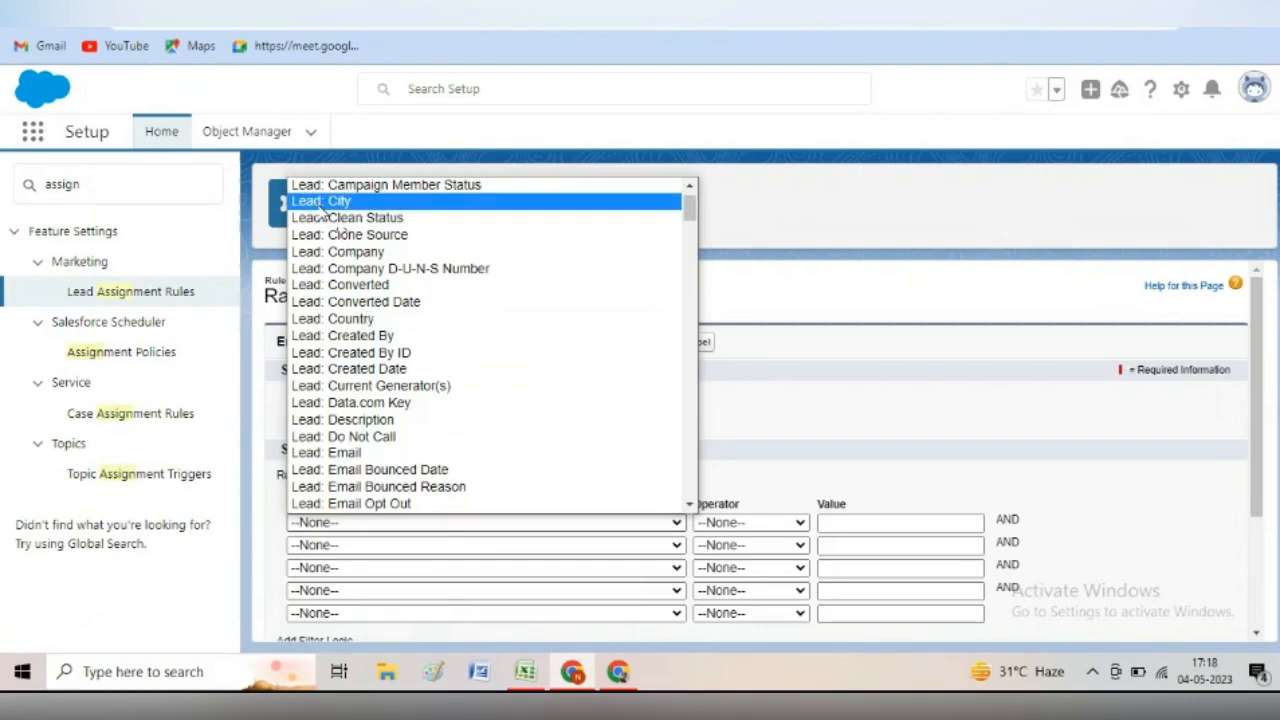
click(321, 203)
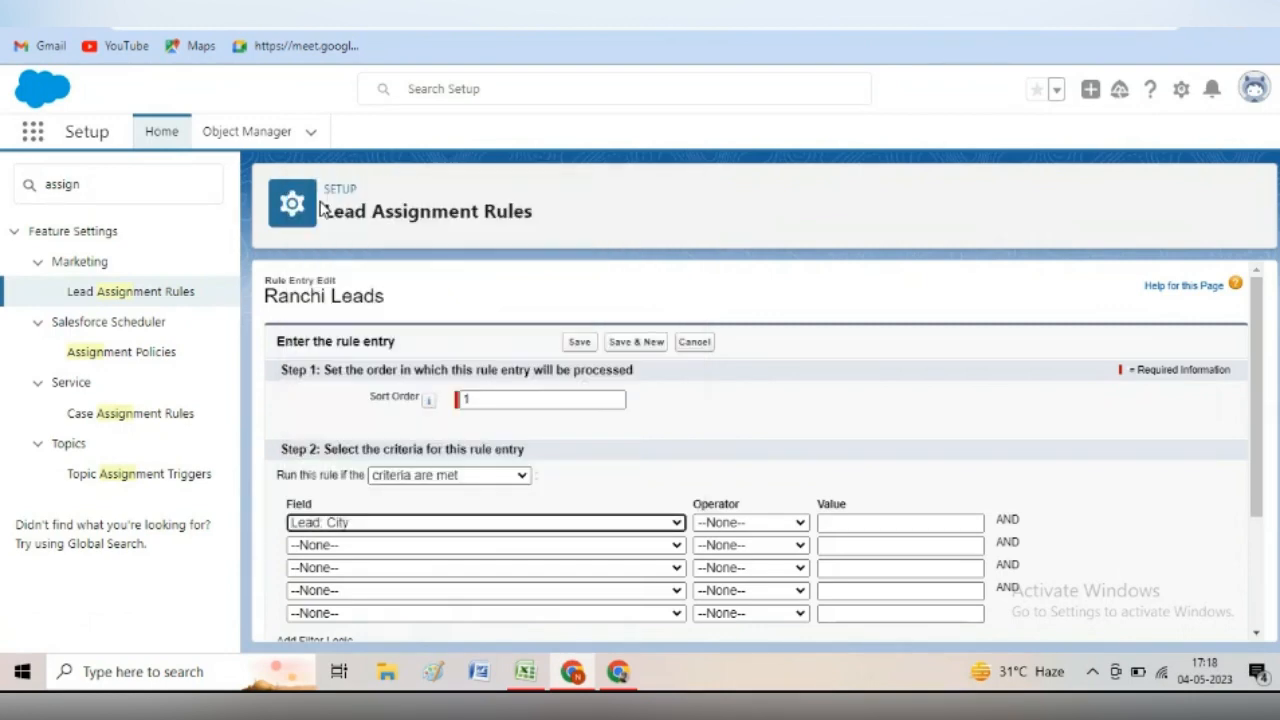
click(770, 523)
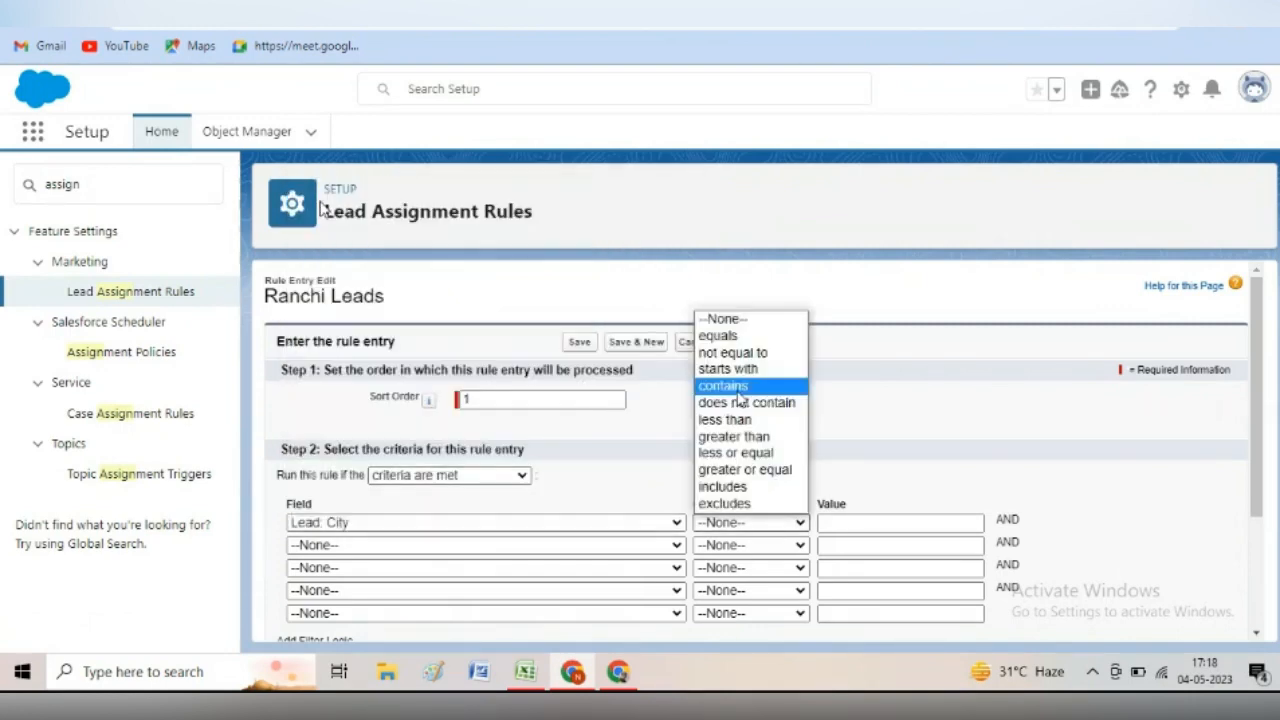
click(730, 339)
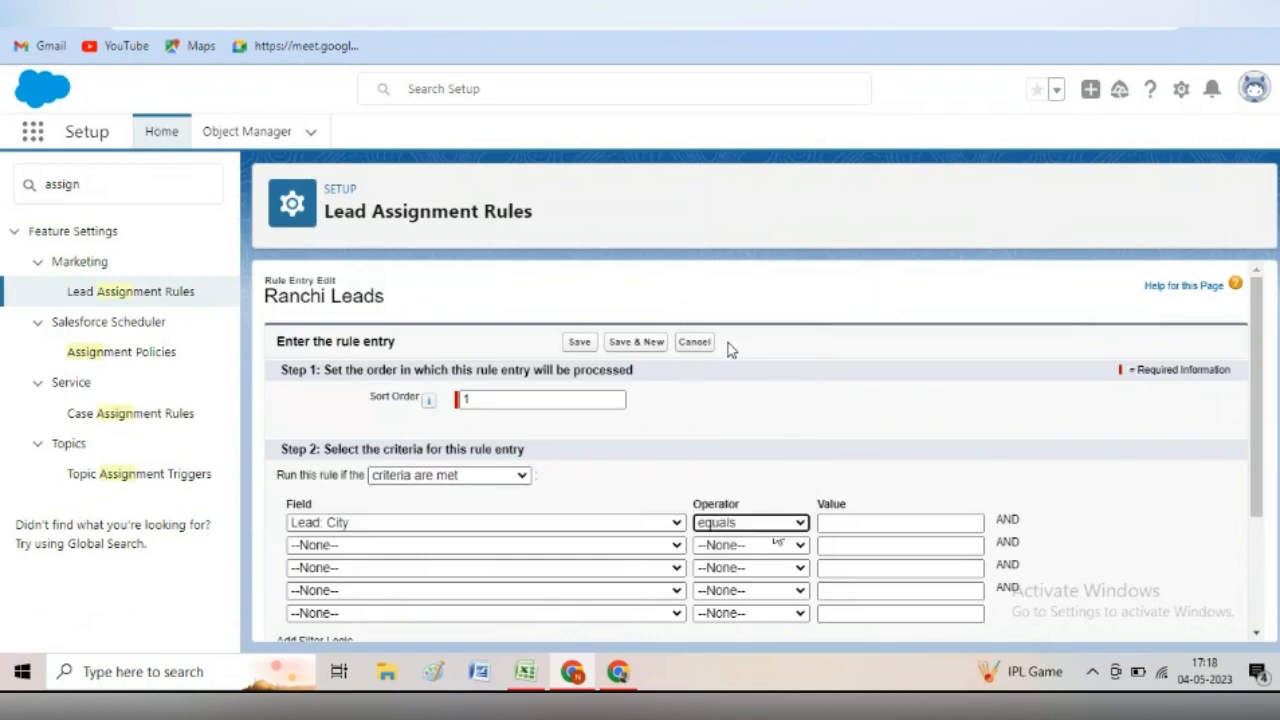
click(862, 521)
click(908, 477)
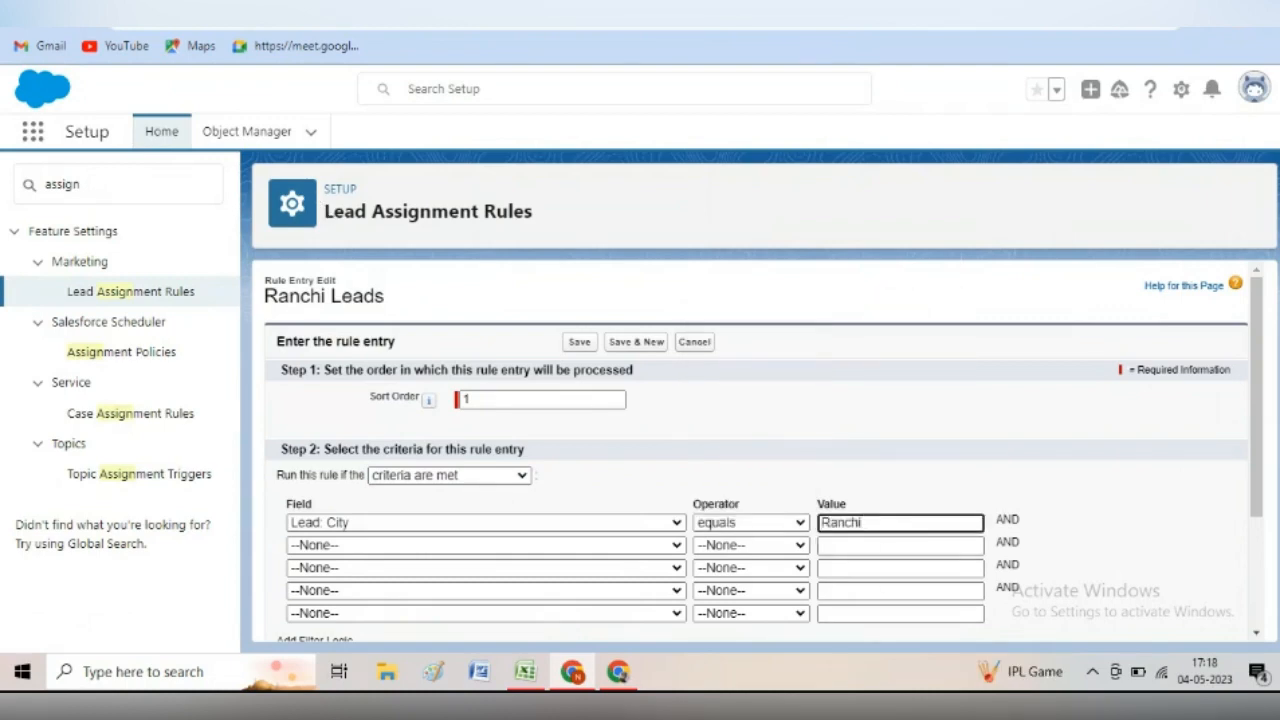
drag(1260, 371, 1271, 443)
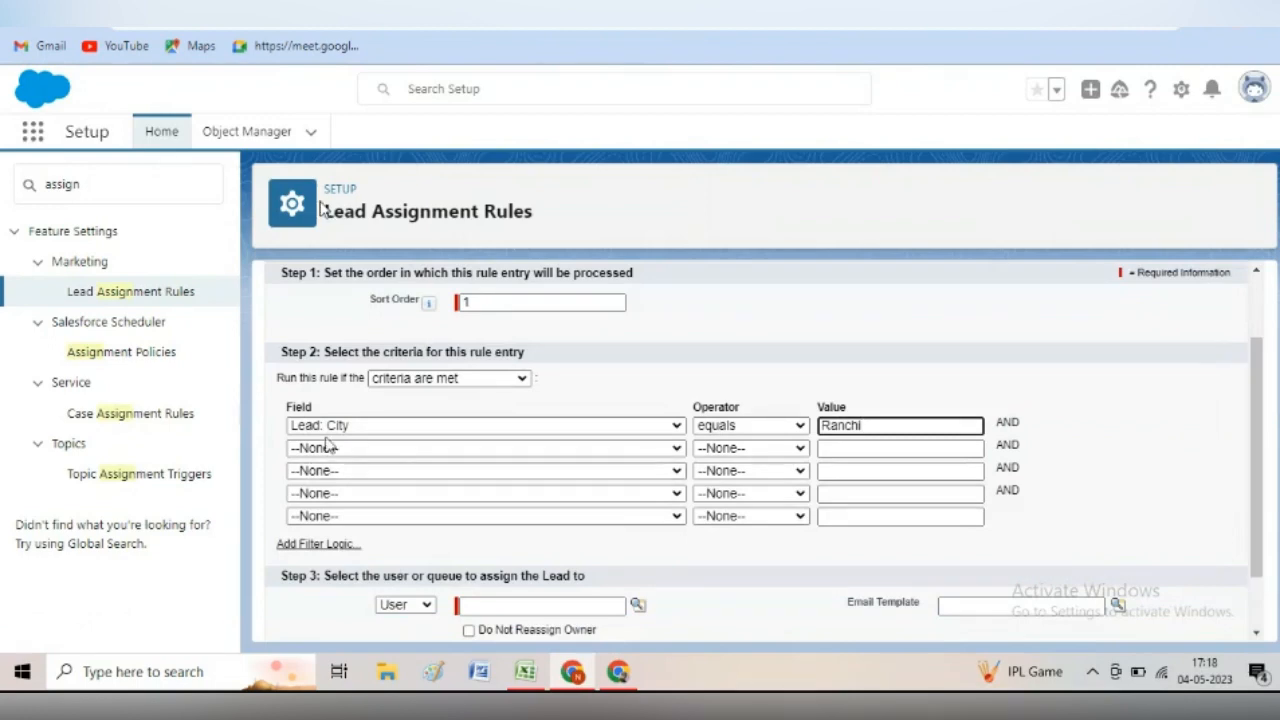
- Assign matching leads to the queue Ranchi Queue and save the rule entry
click(428, 605)
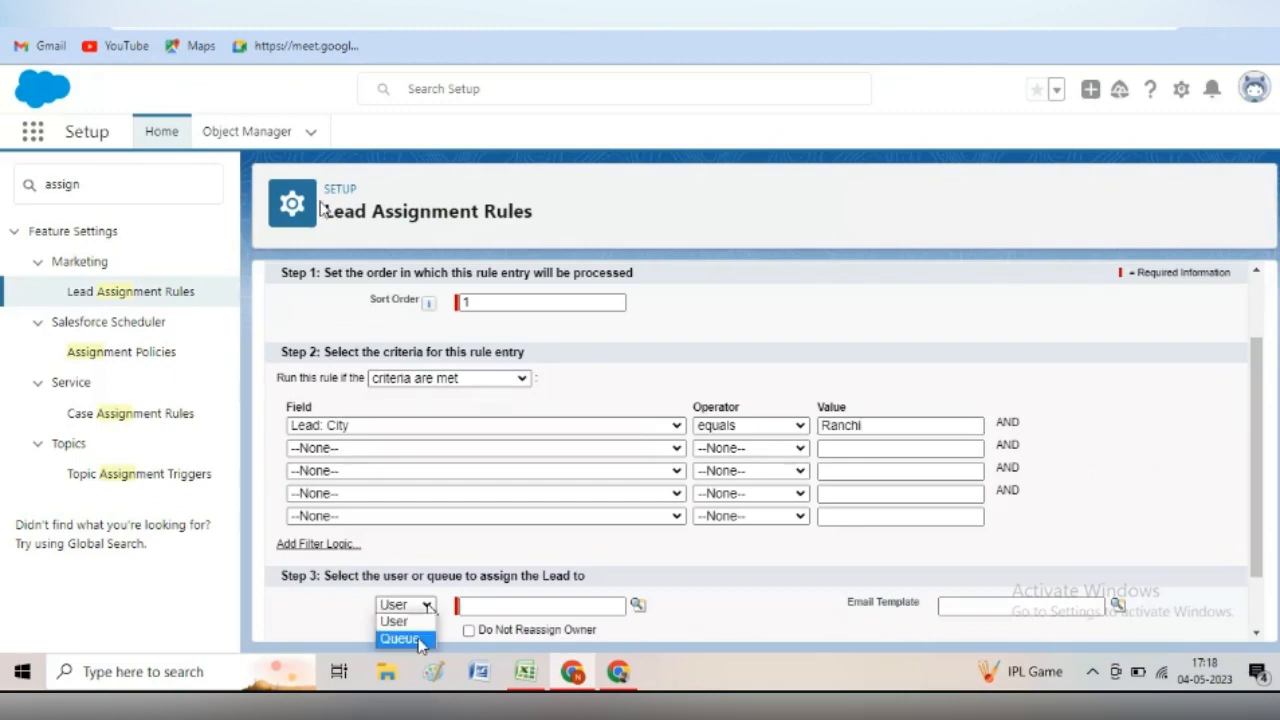
click(421, 640)
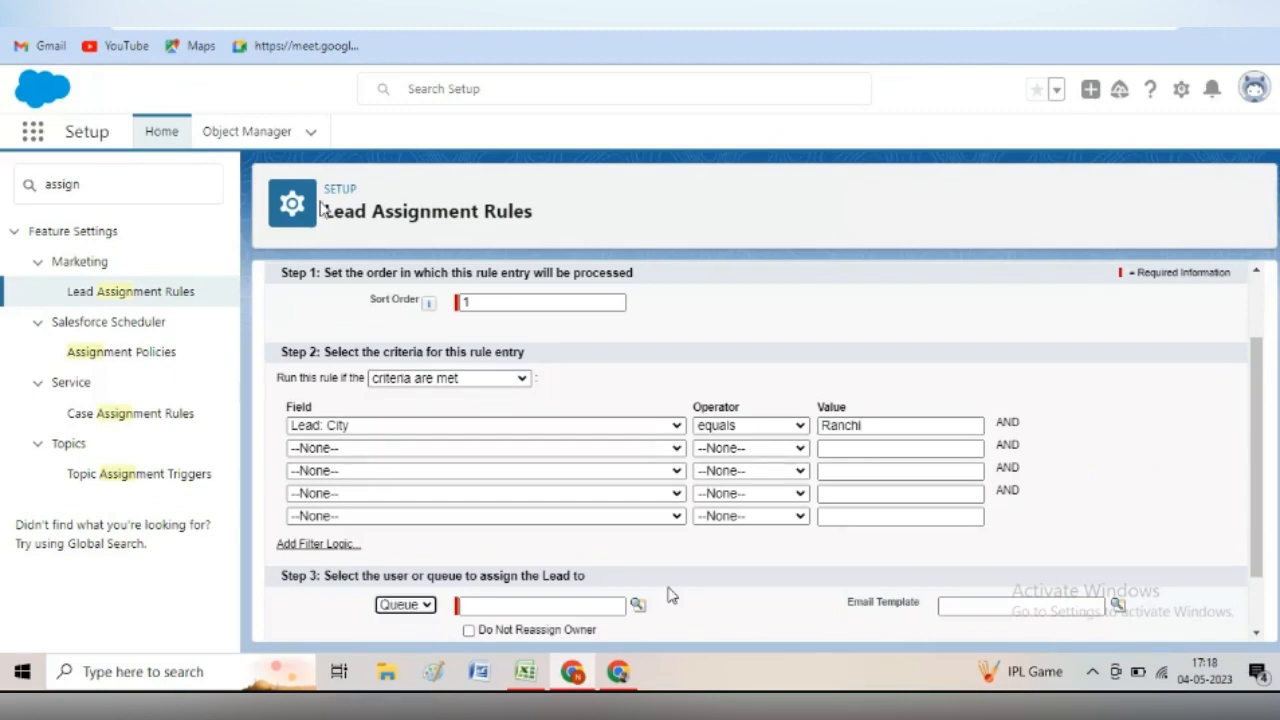
click(637, 605)
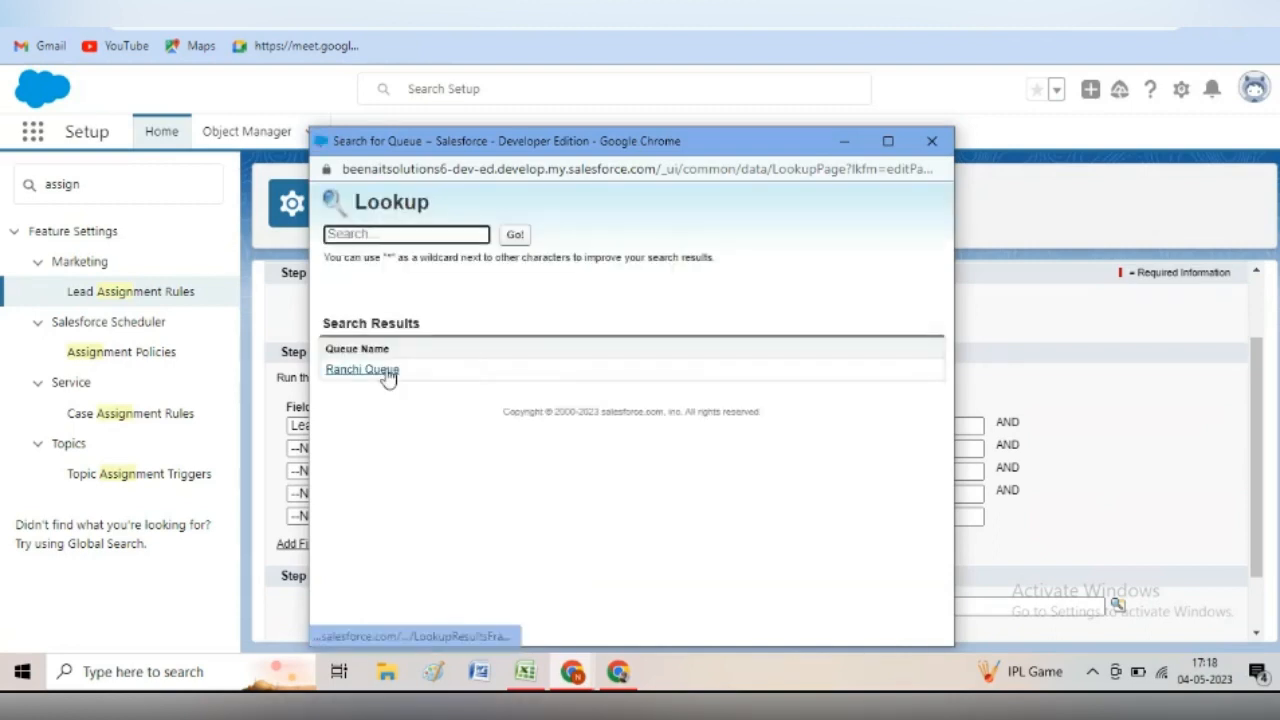
click(385, 370)
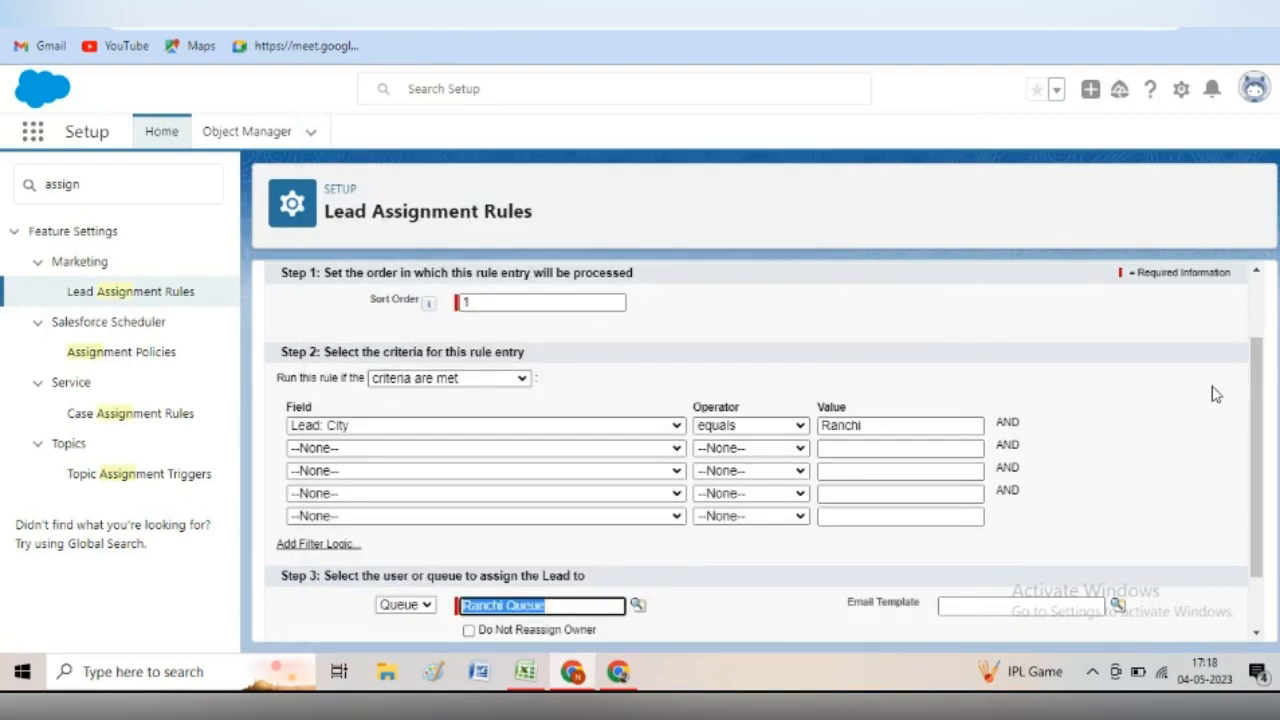
drag(1265, 403, 1270, 457)
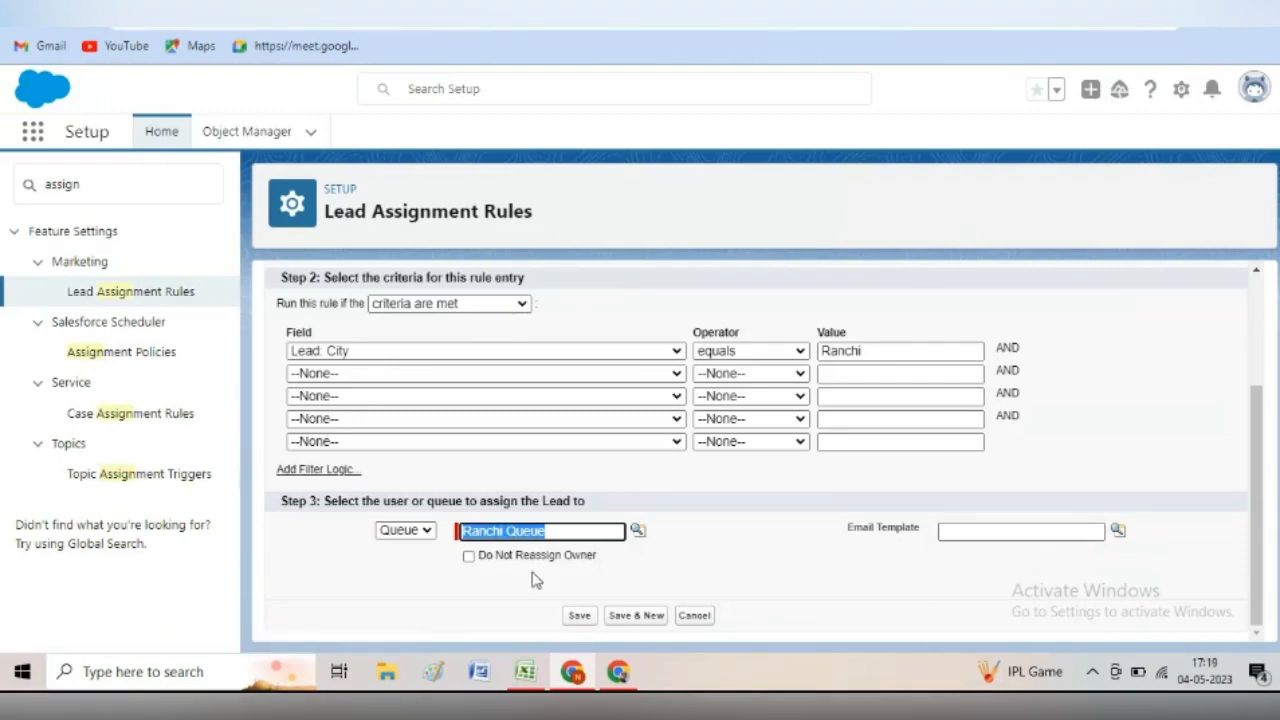
click(990, 533)
click(579, 616)
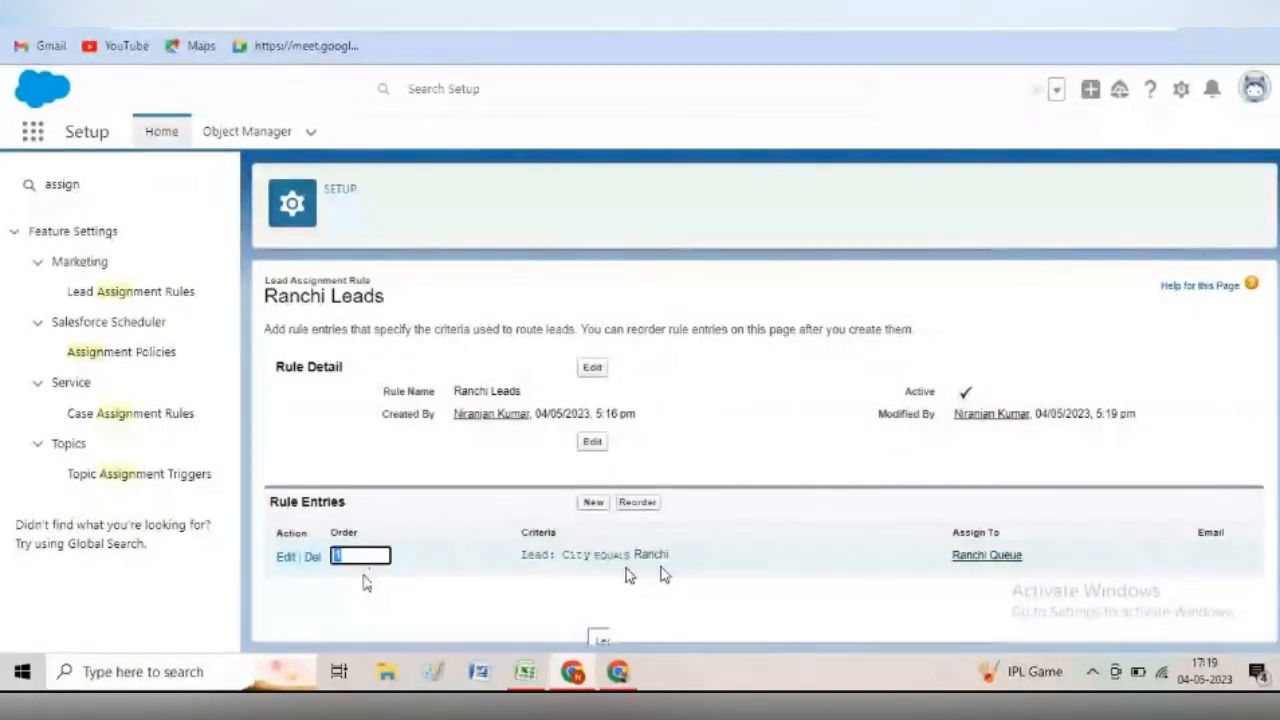
- Clear the 'assign' search from the Setup Quick Find box
click(91, 186)
key(BackSpace)
key(BackSpace)
key(BackSpace)
key(BackSpace)
key(BackSpace)
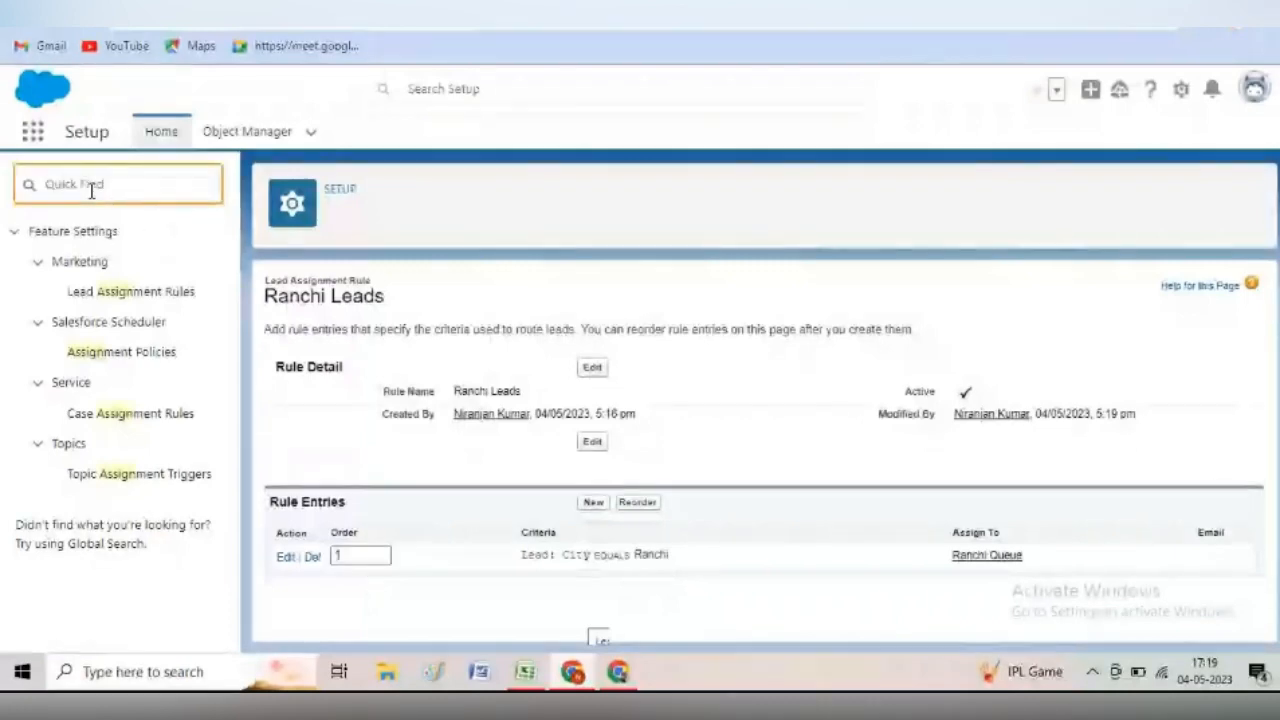
click(33, 131)
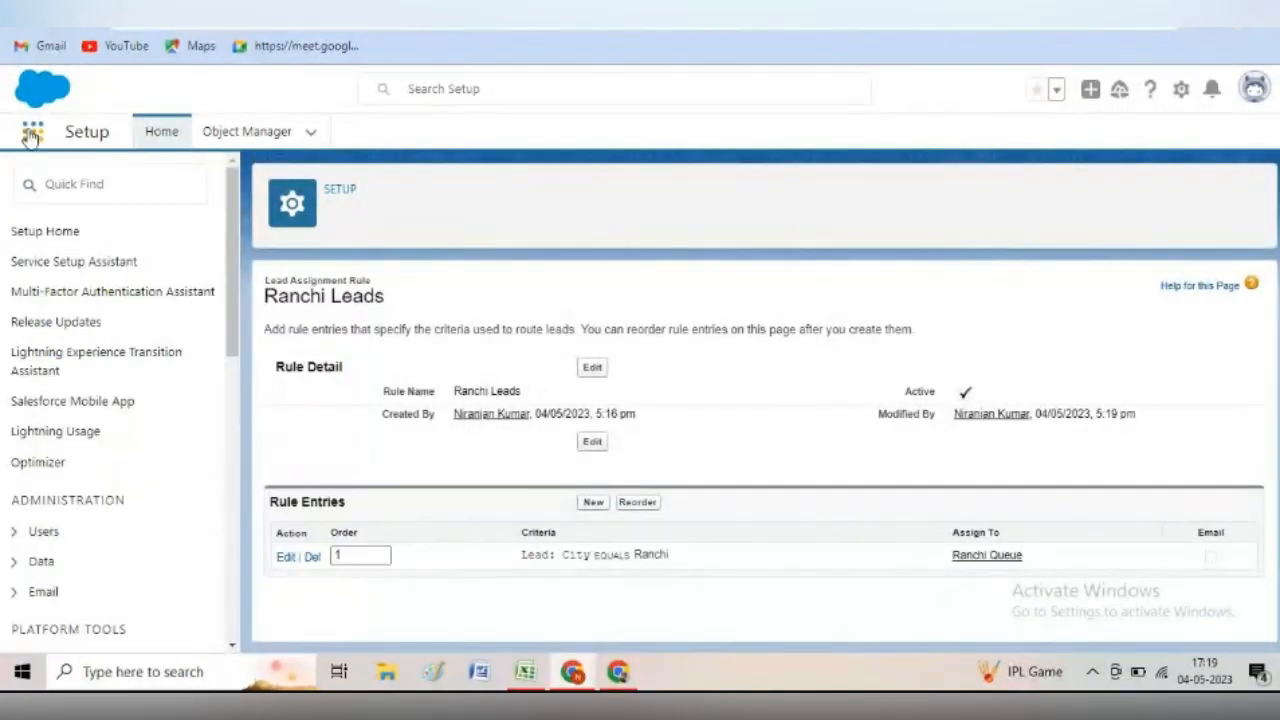
- Switch to the Sales app and open its Leads list
click(33, 131)
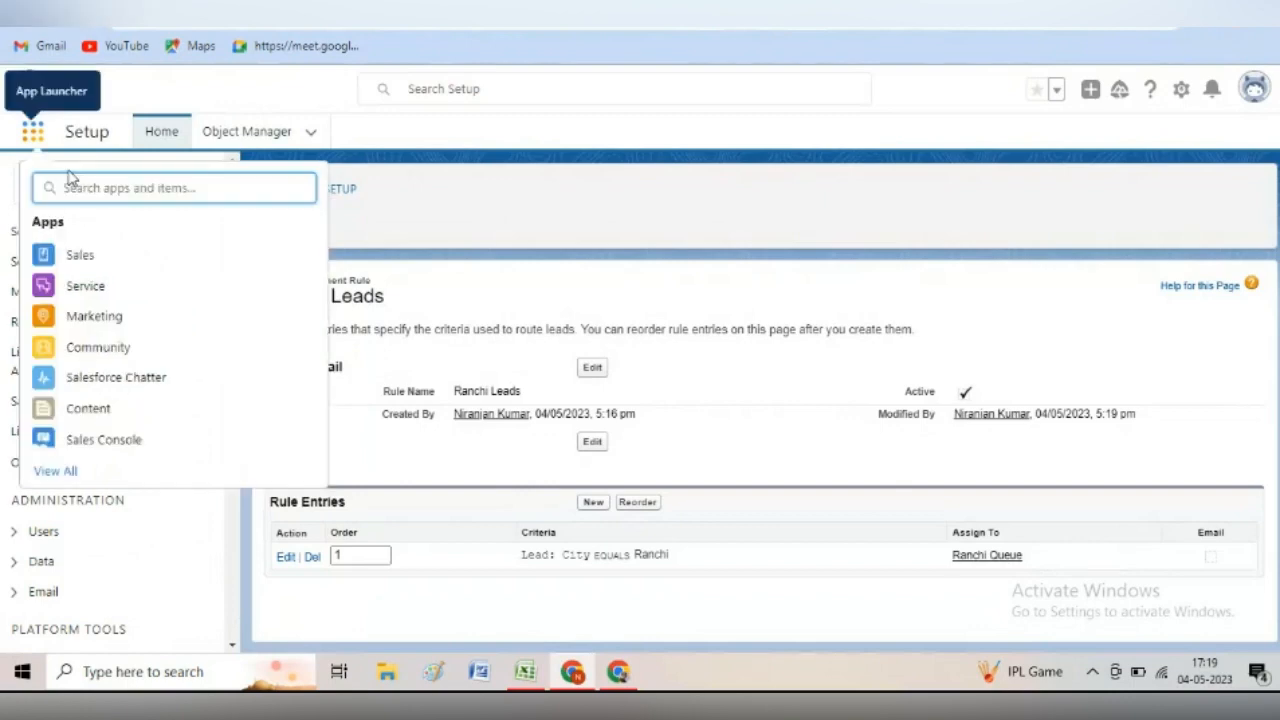
click(82, 258)
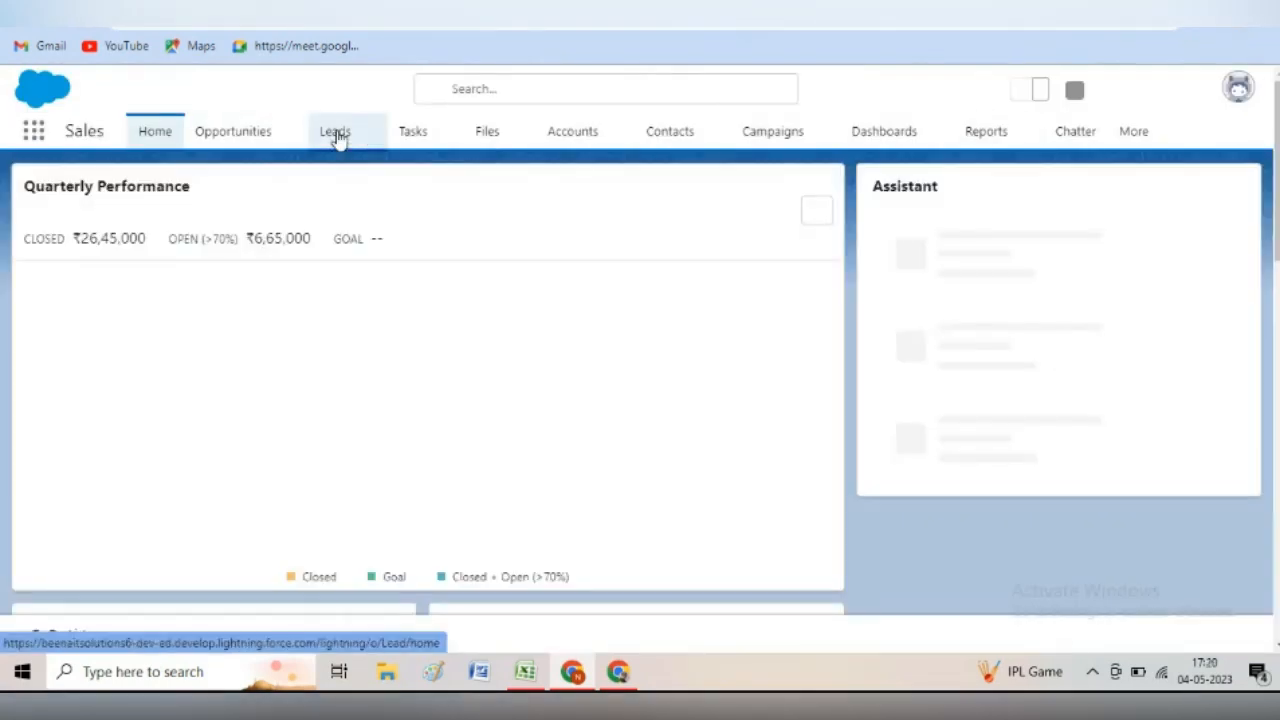
click(336, 135)
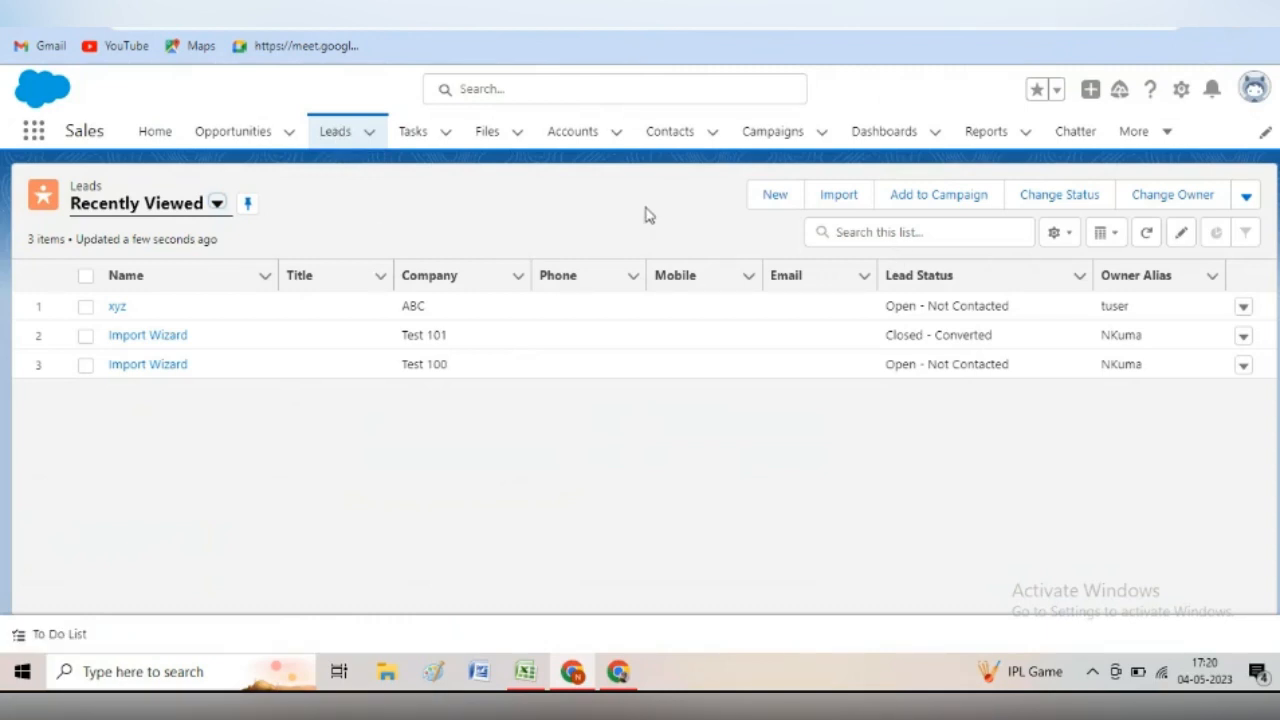
click(777, 197)
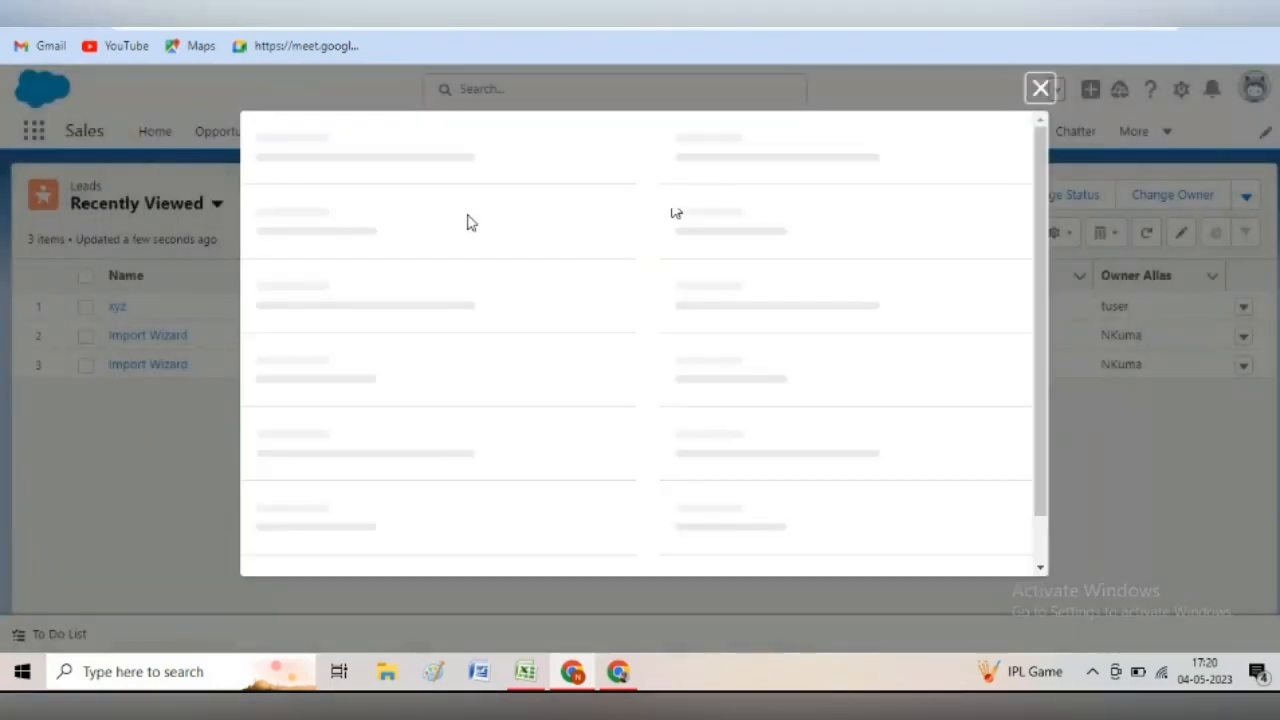
- Enter last name Test Lead, company beenait and city Ranchi on the new lead
click(354, 443)
text(Test)
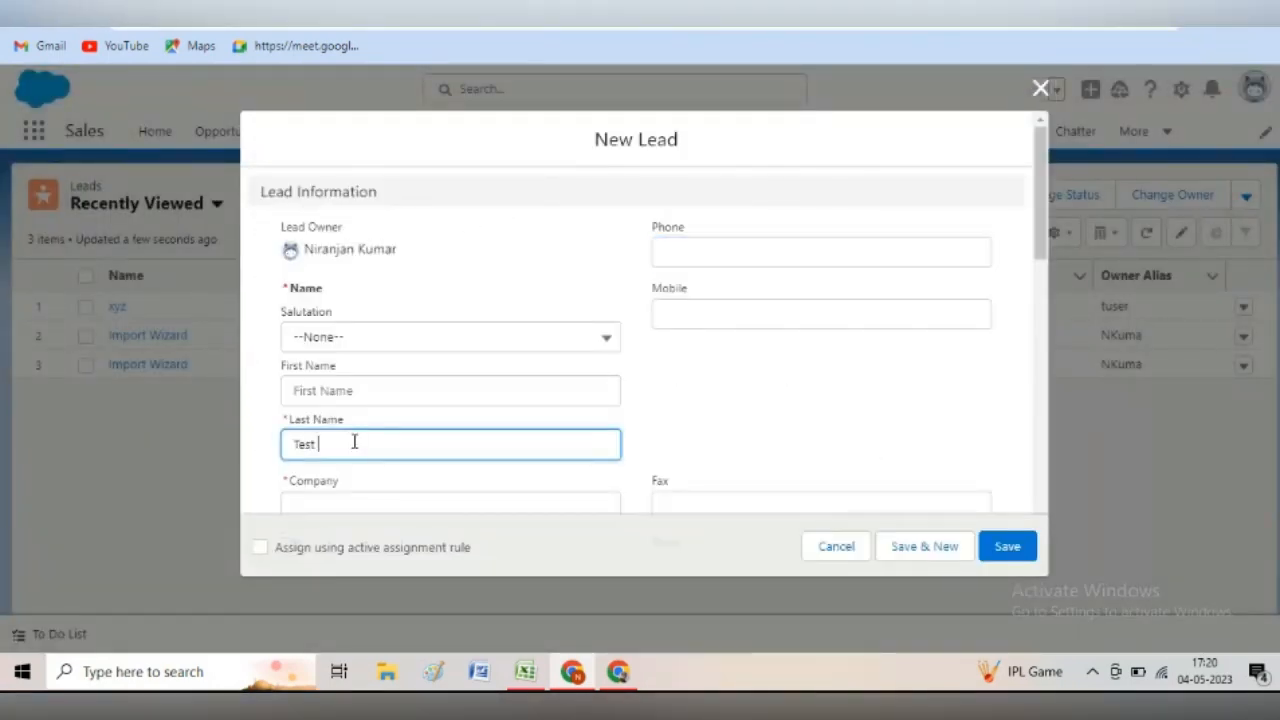
text( Lead)
scroll(354, 442, down, 2)
click(347, 310)
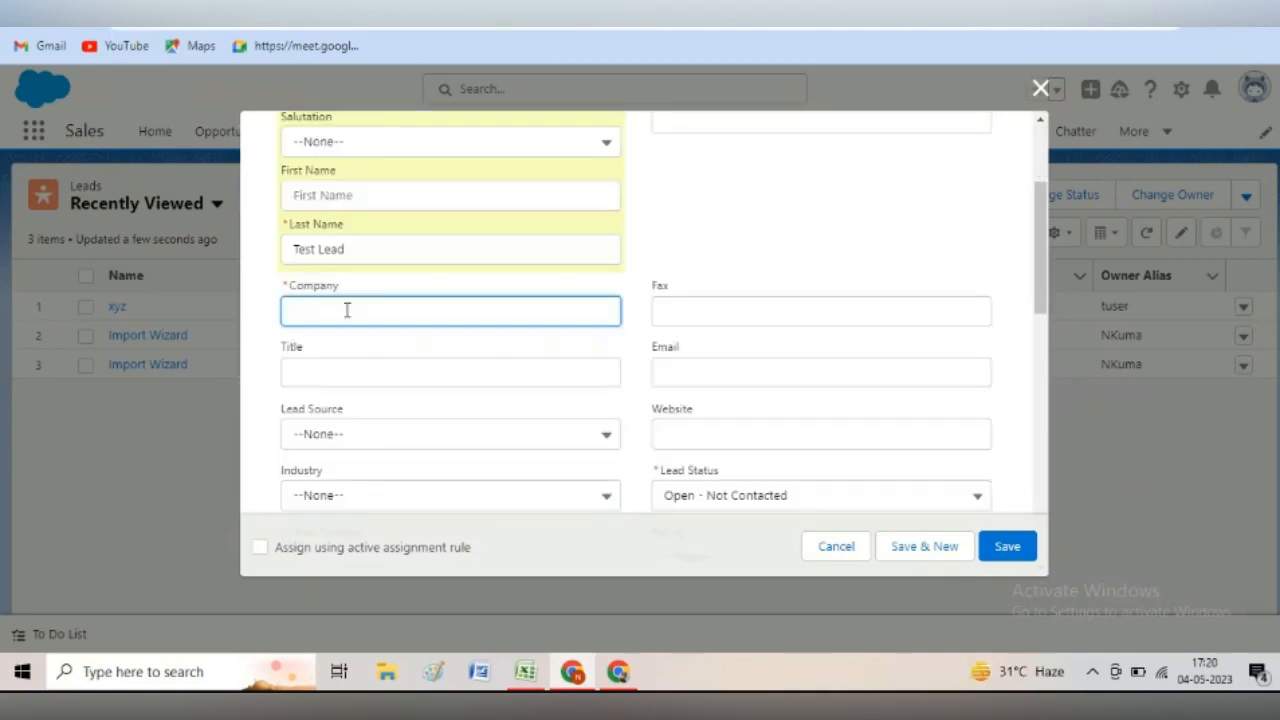
text(beenait)
scroll(1051, 255, down, 3)
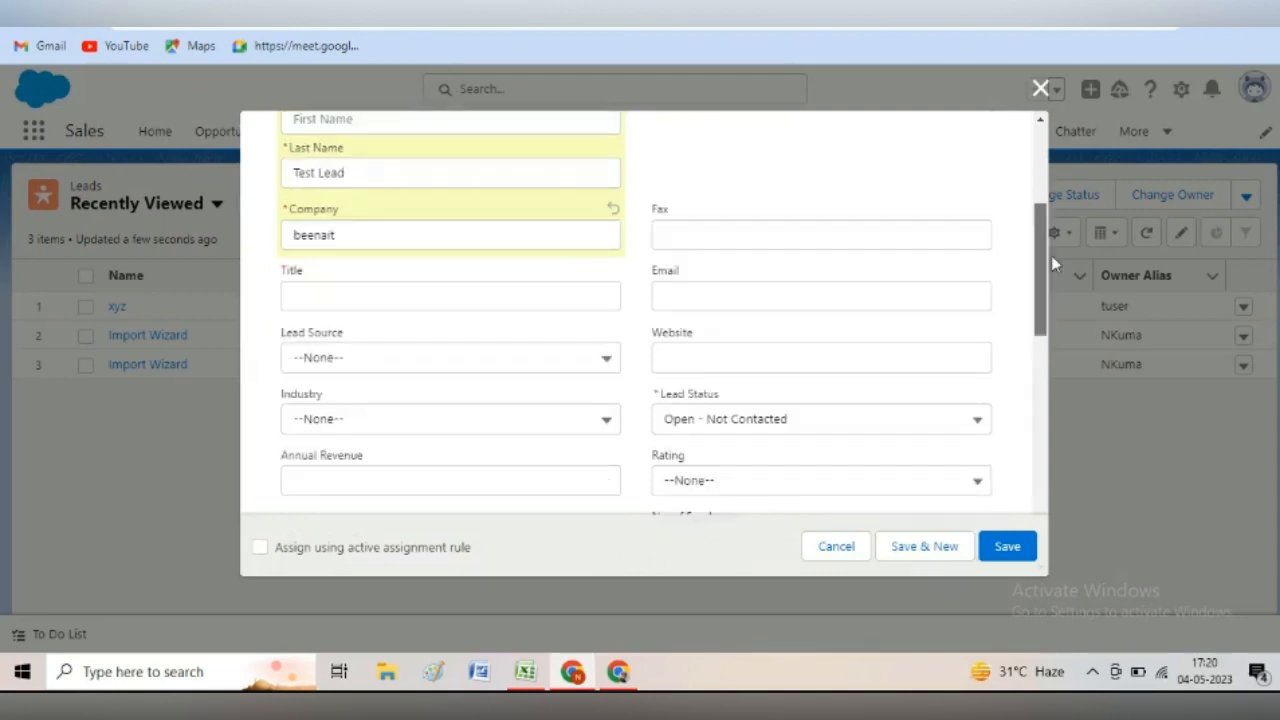
scroll(1082, 347, down, 3)
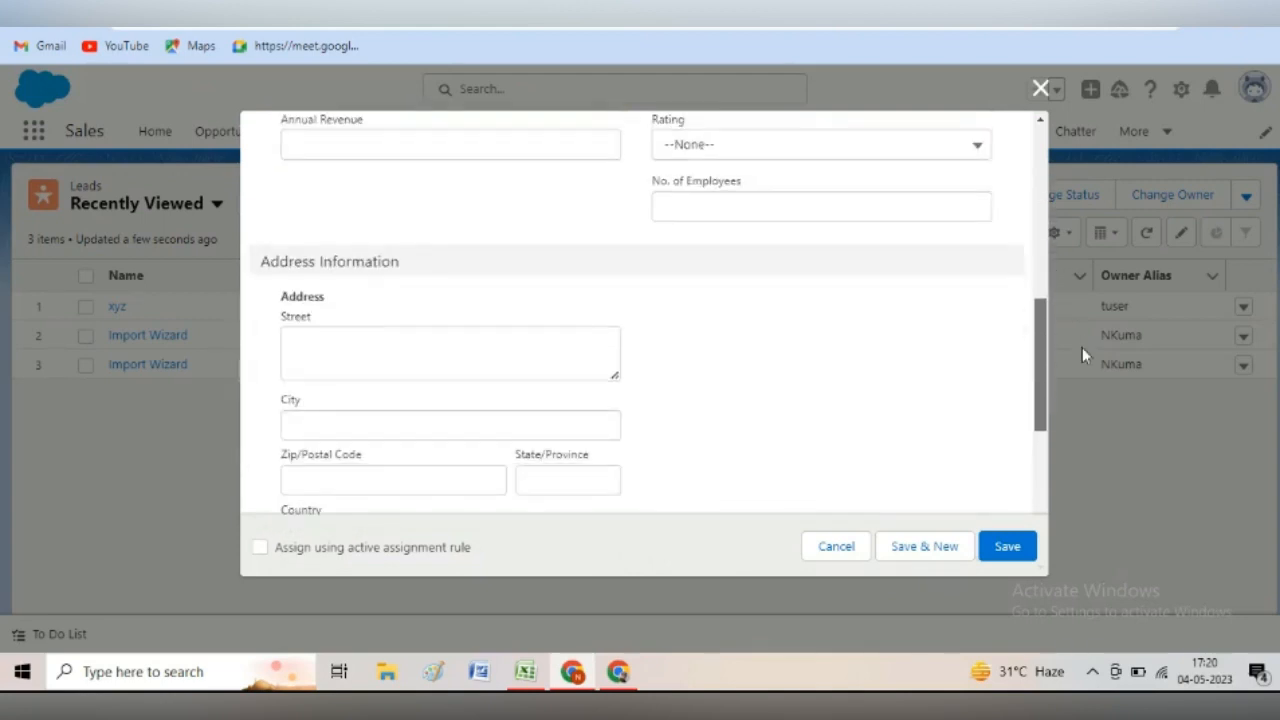
scroll(1087, 356, down, 1)
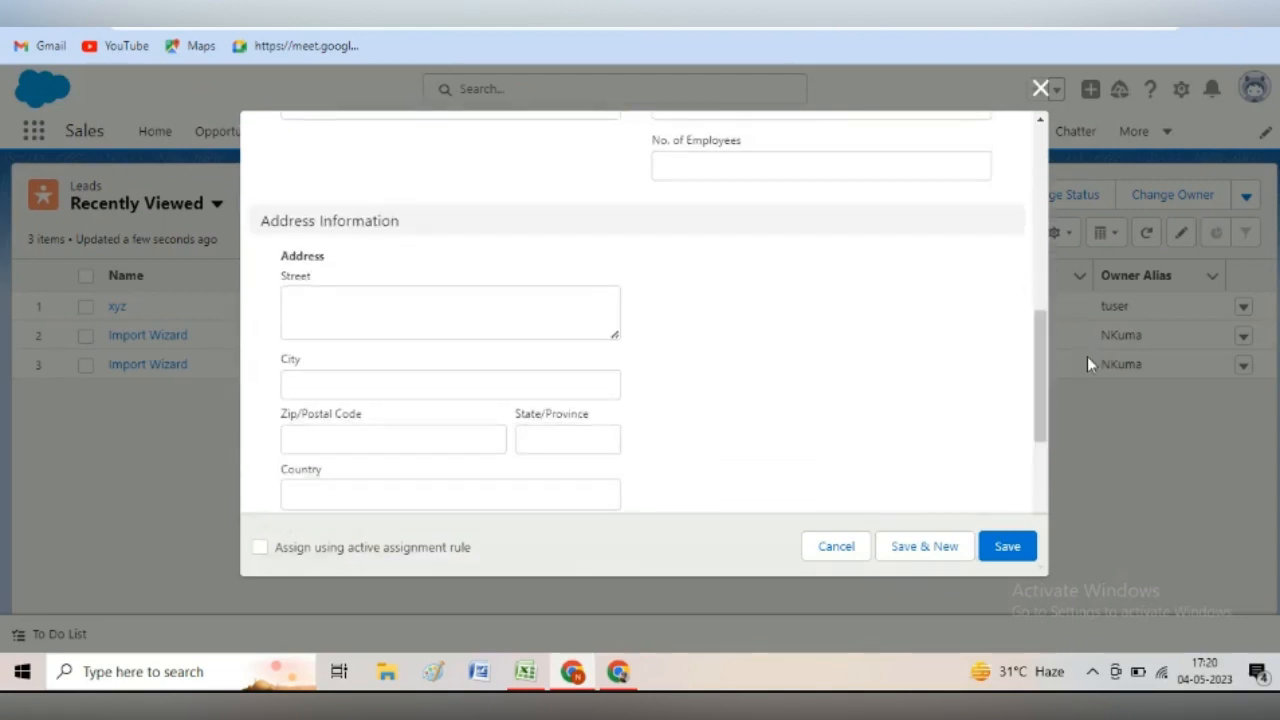
click(334, 385)
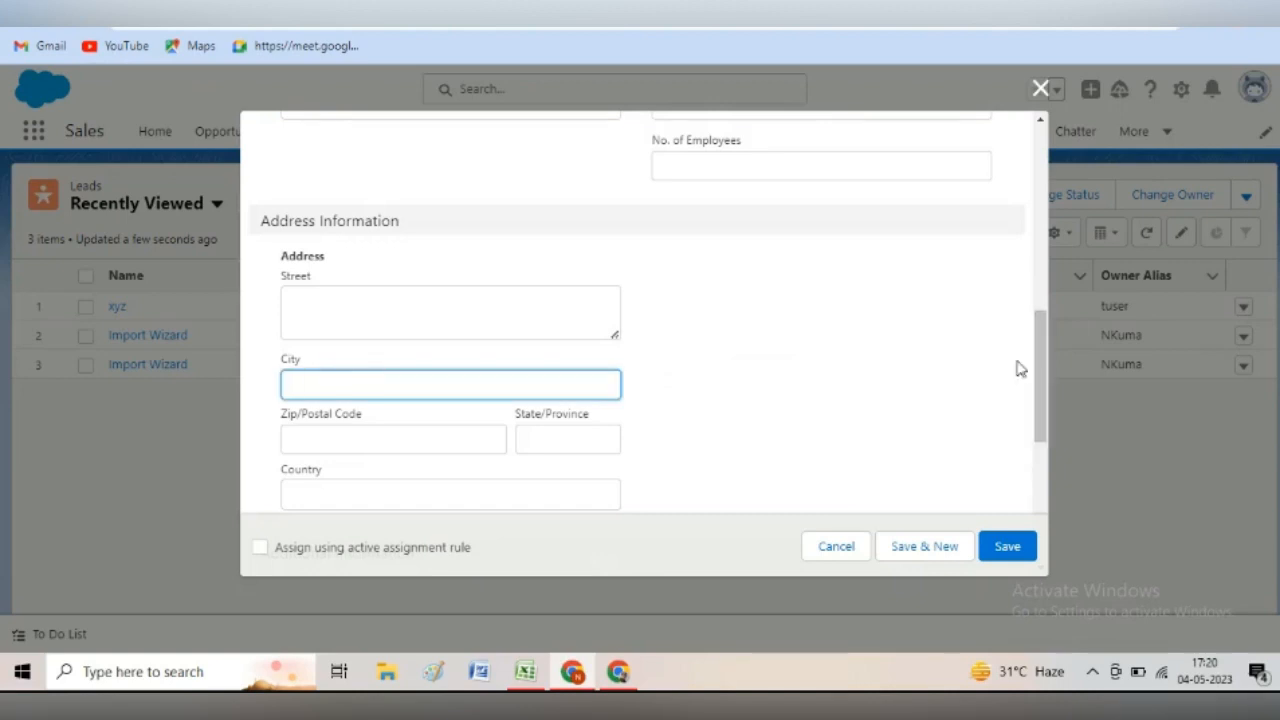
text(R)
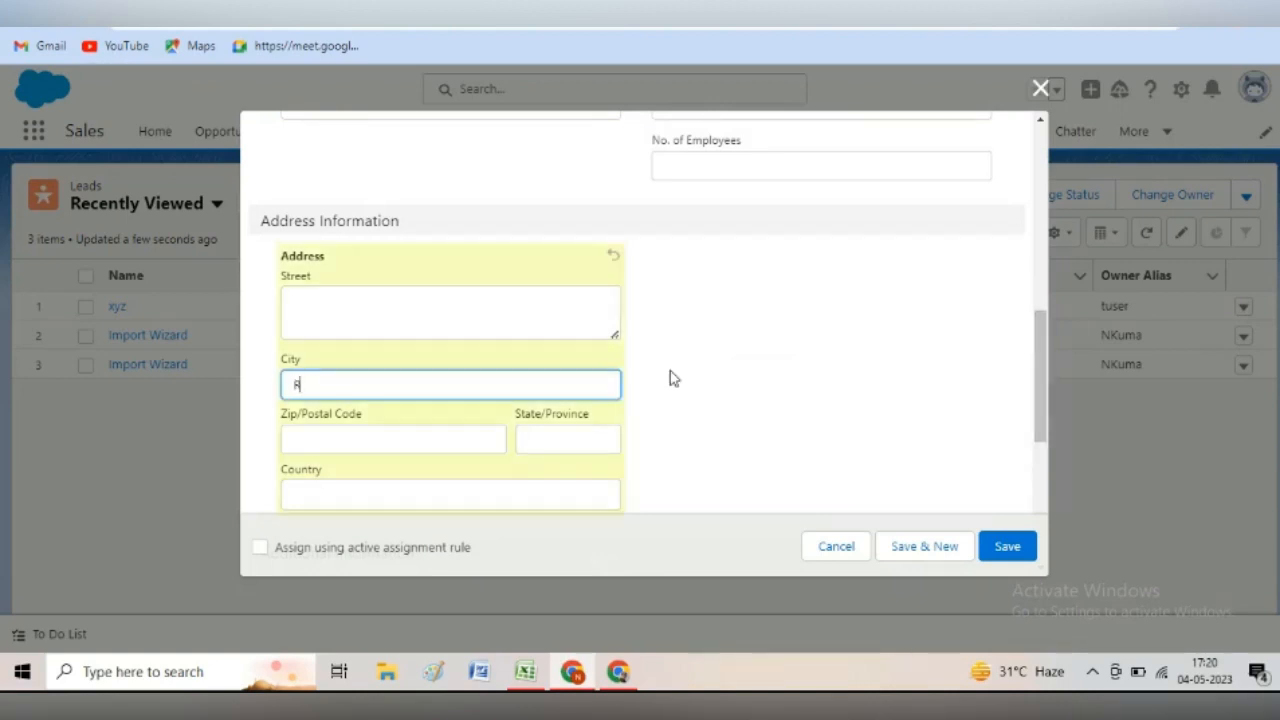
text(anchi)
- Keep status Open - Not Contacted, leave Rating unset, and tick 'Assign using active assignment rule'
drag(1041, 397, 1033, 314)
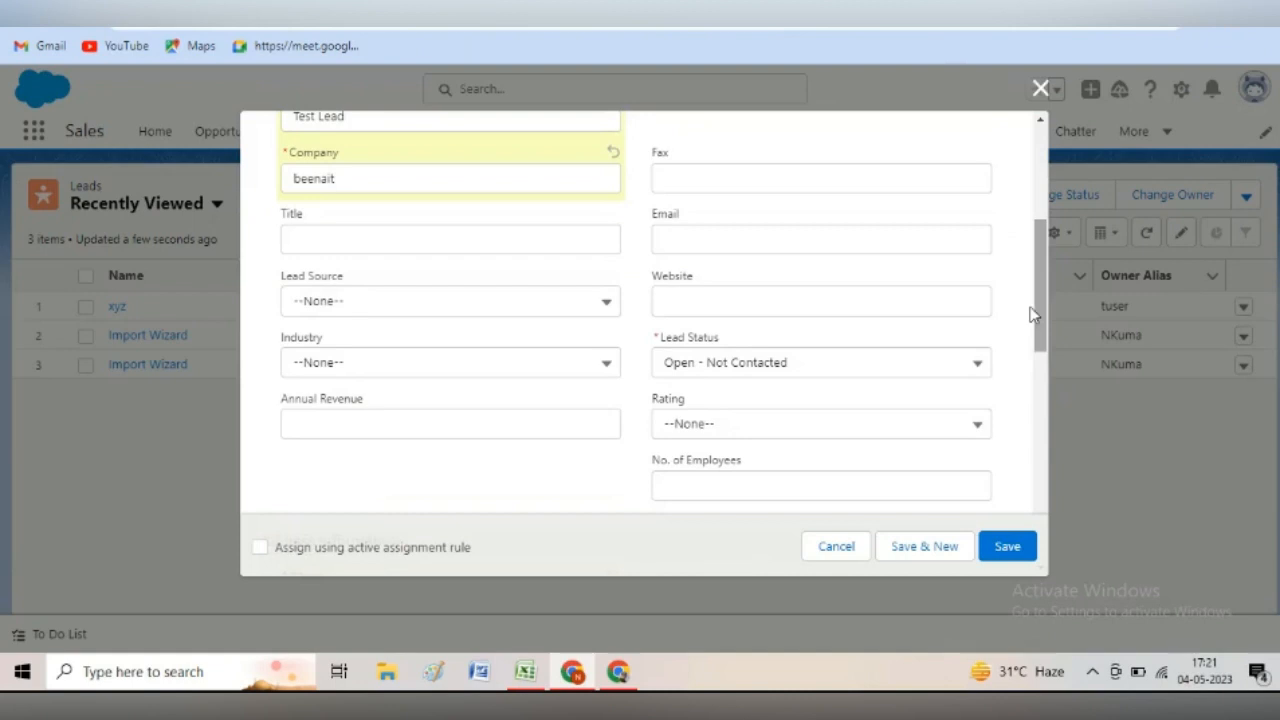
click(972, 366)
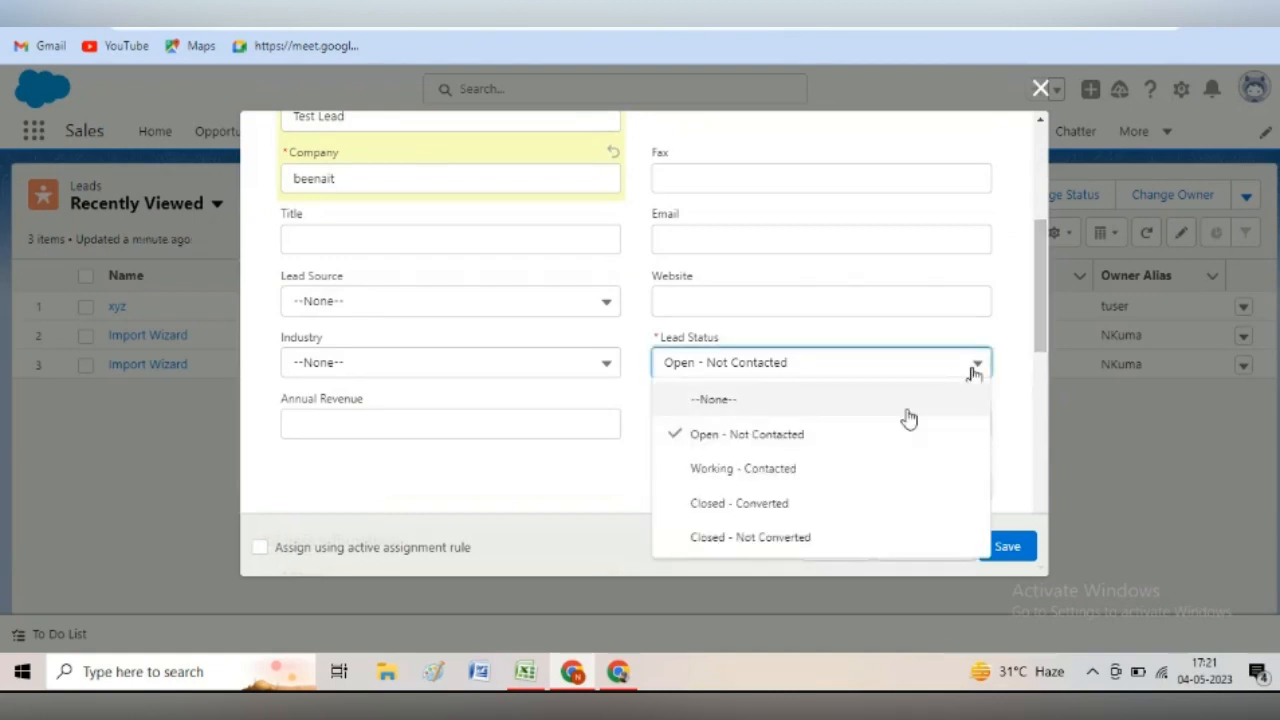
click(860, 434)
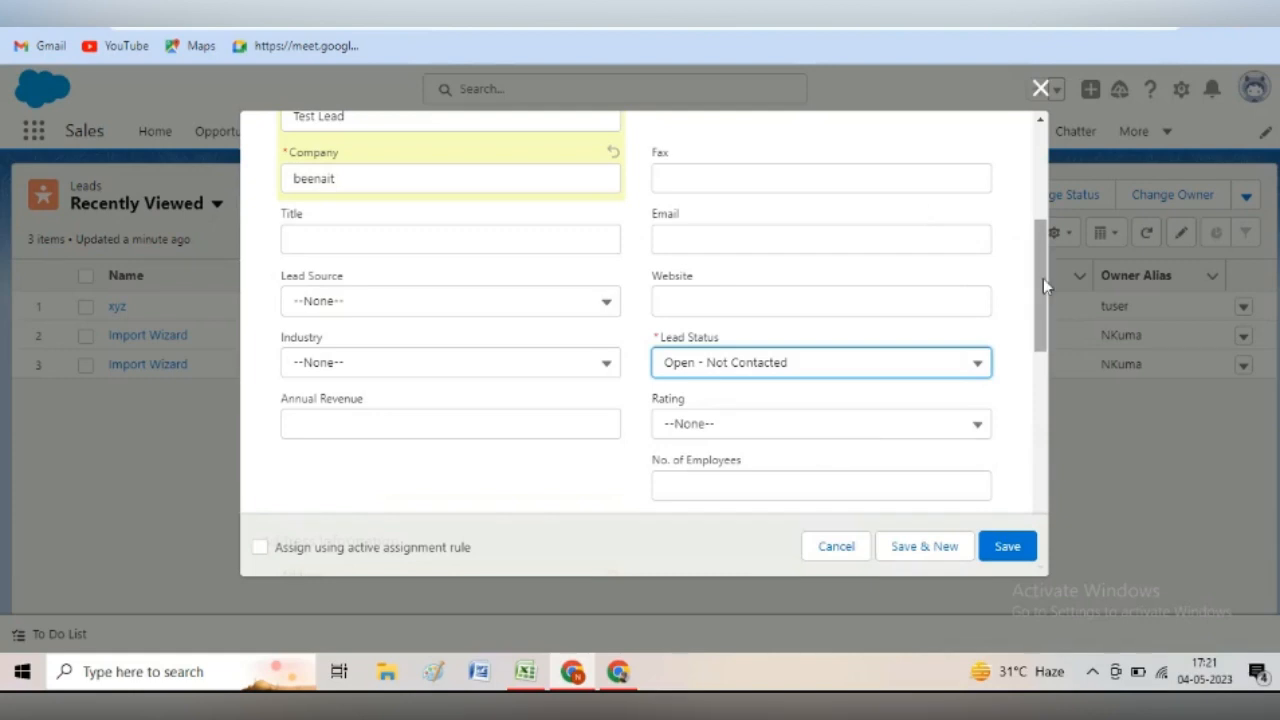
drag(1043, 278, 1057, 332)
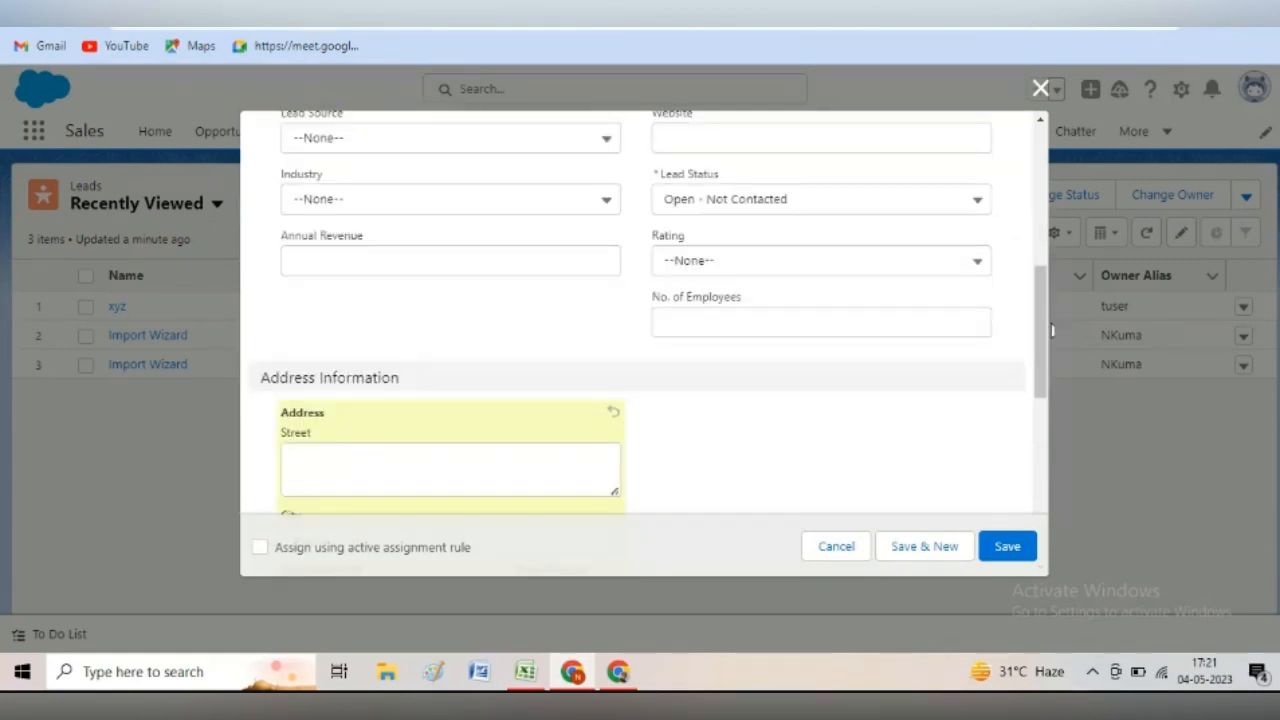
click(935, 268)
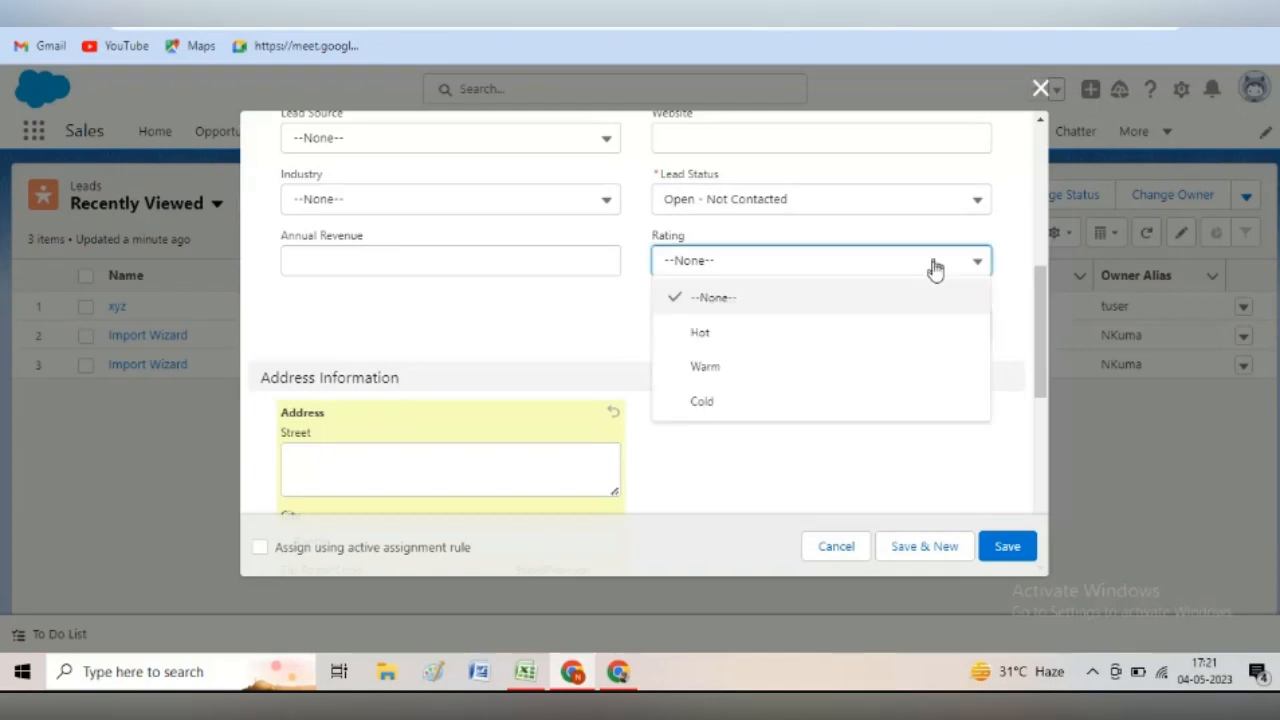
click(912, 442)
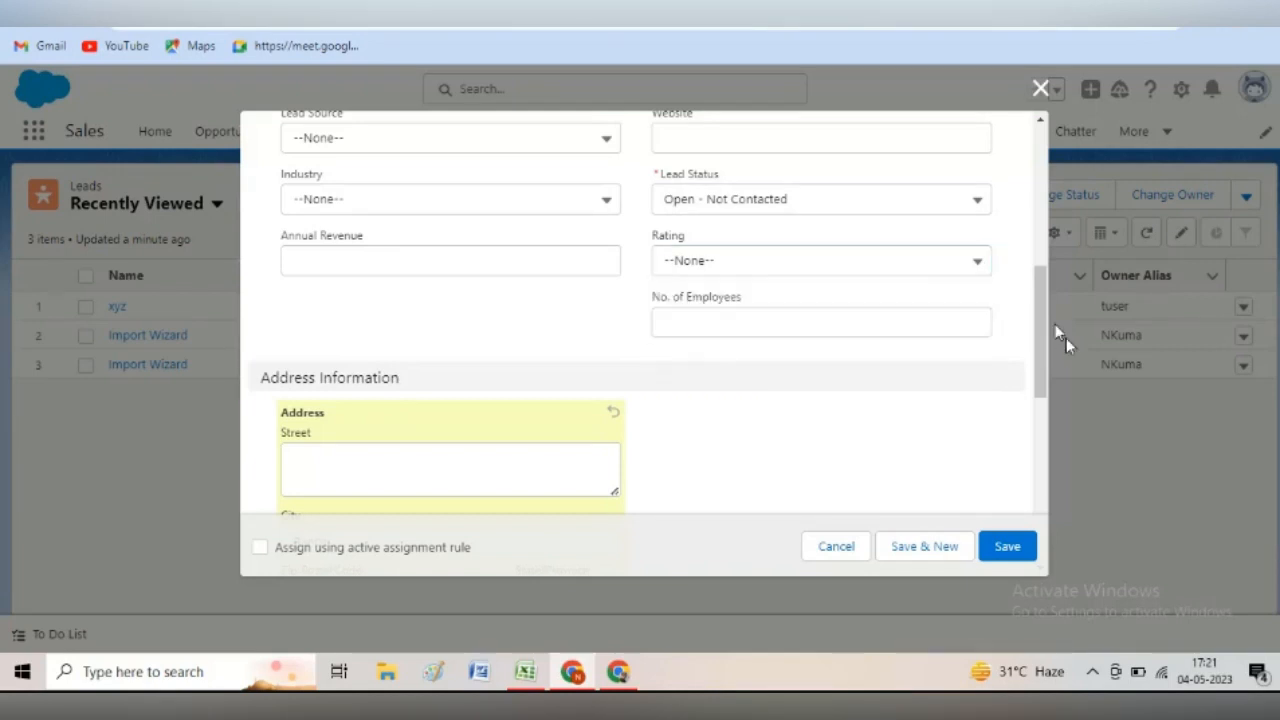
scroll(1066, 338, down, 6)
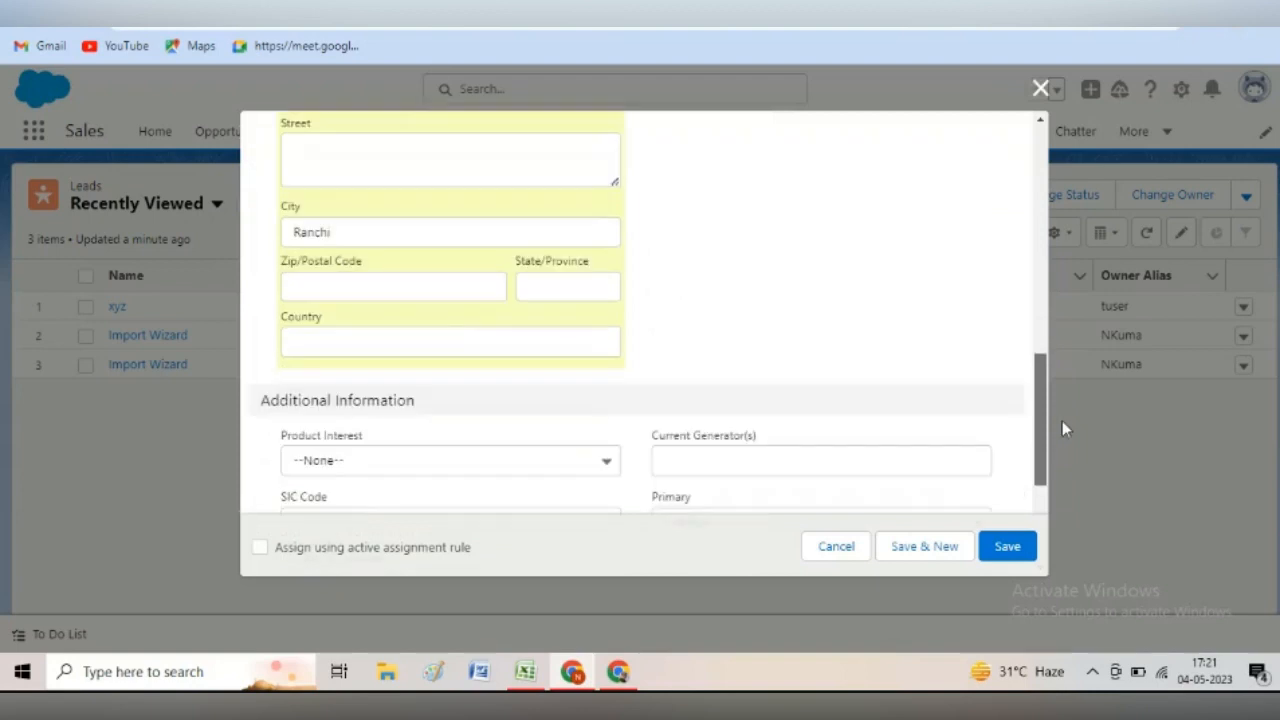
scroll(1062, 428, down, 4)
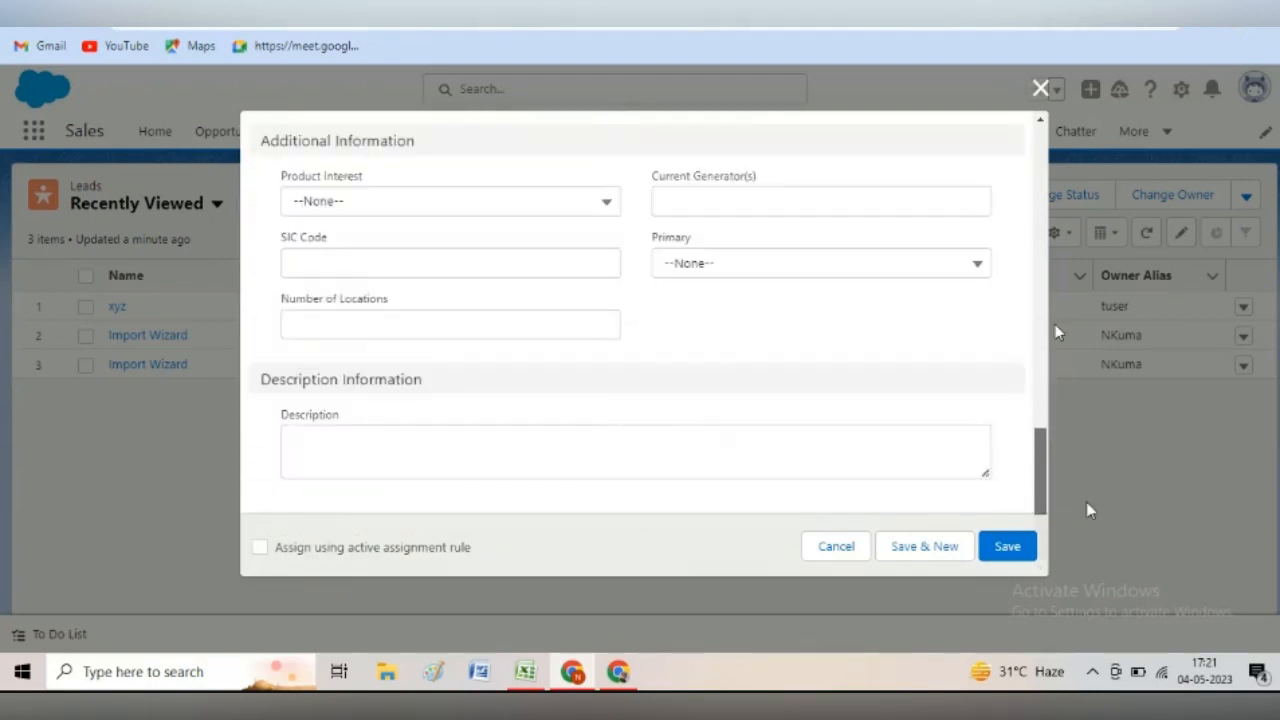
scroll(1070, 327, up, 5)
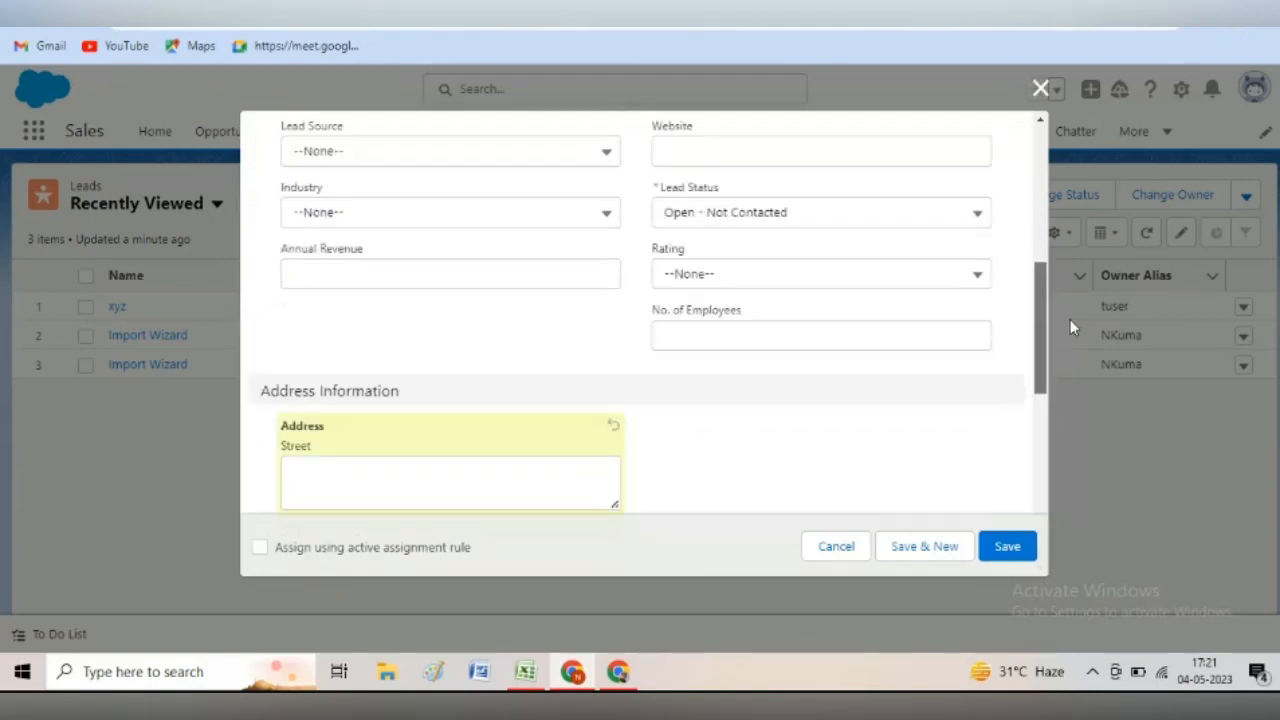
scroll(1061, 204, up, 5)
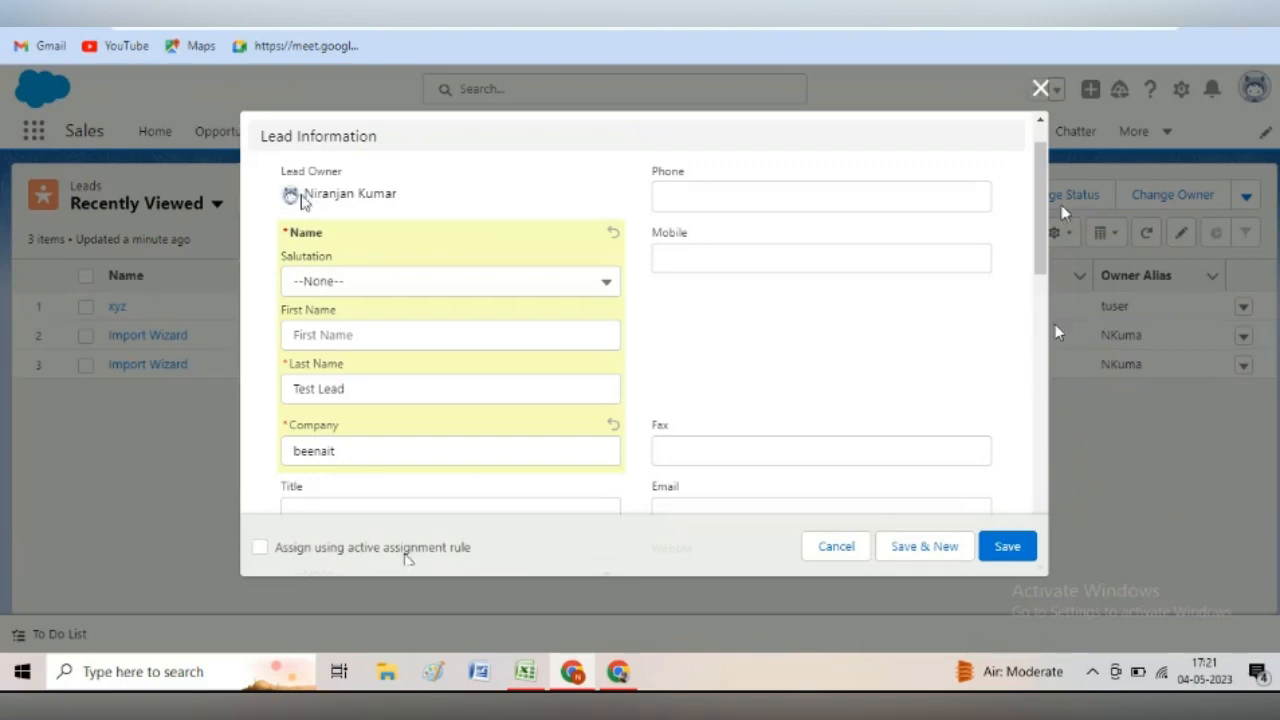
drag(302, 194, 393, 197)
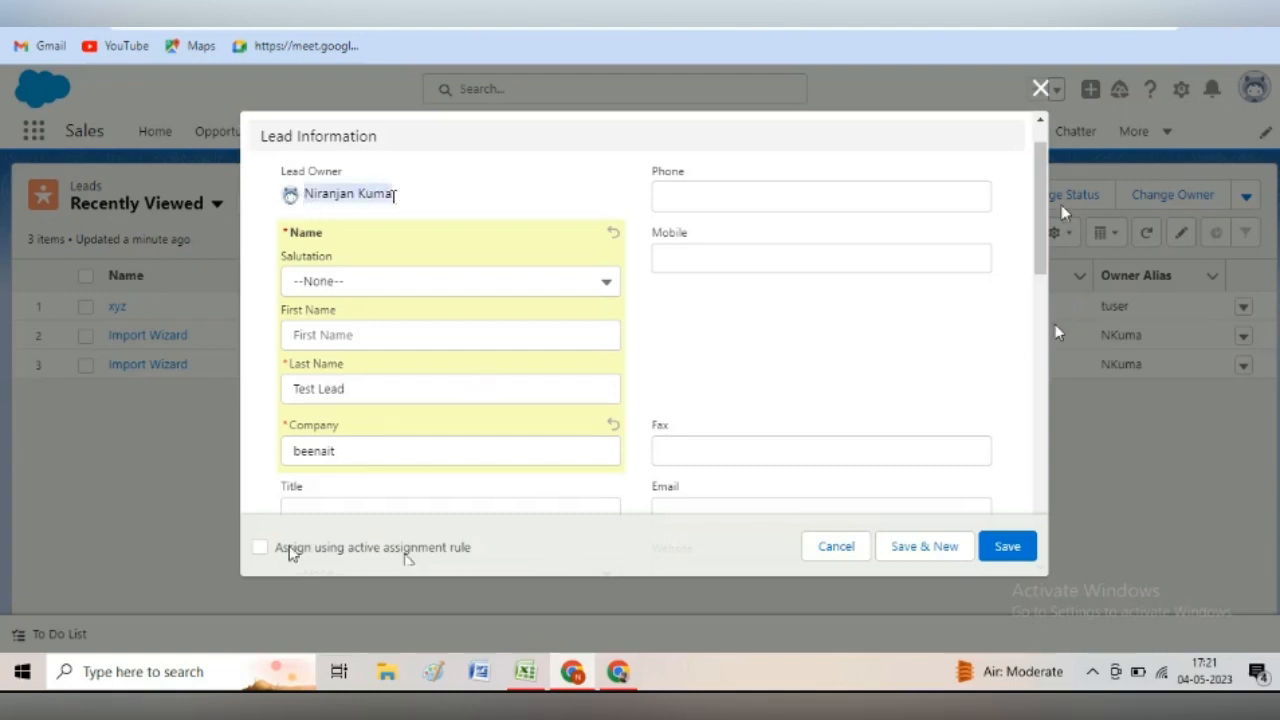
click(291, 553)
click(407, 557)
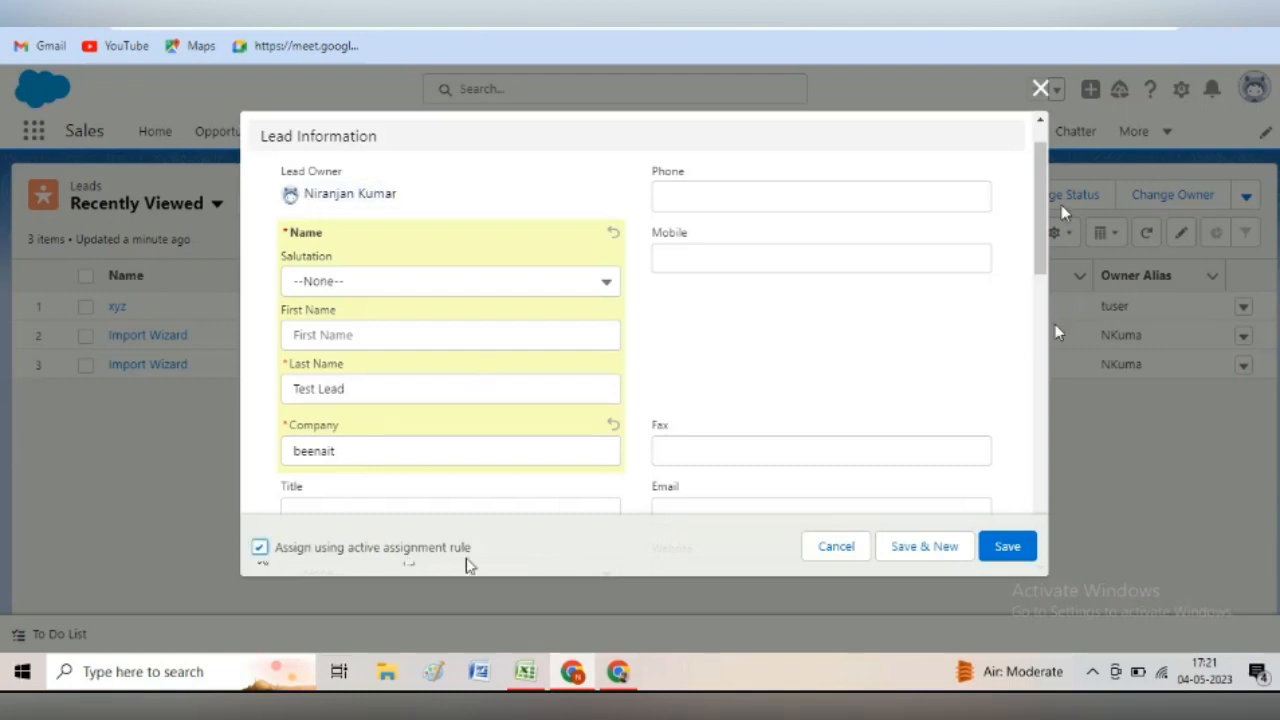
- Save the Test Lead and confirm its Details show owner Ranchi Queue and city Ranchi
click(1007, 552)
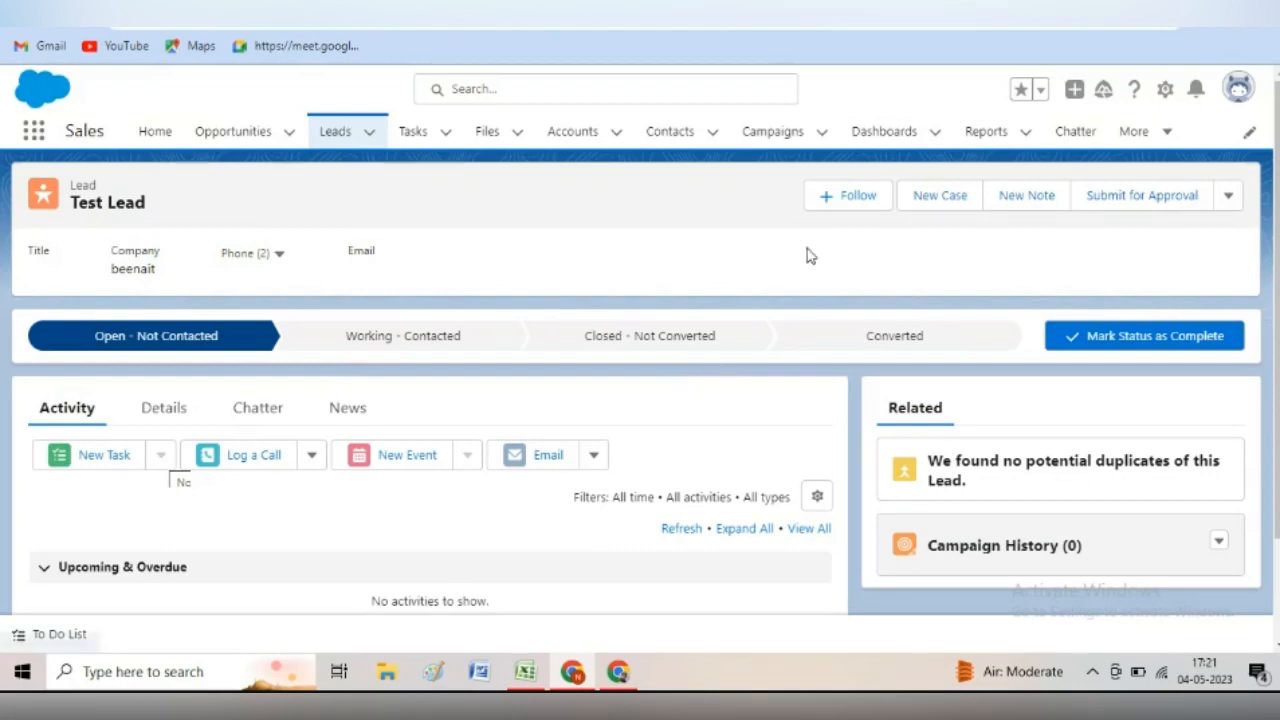
click(176, 412)
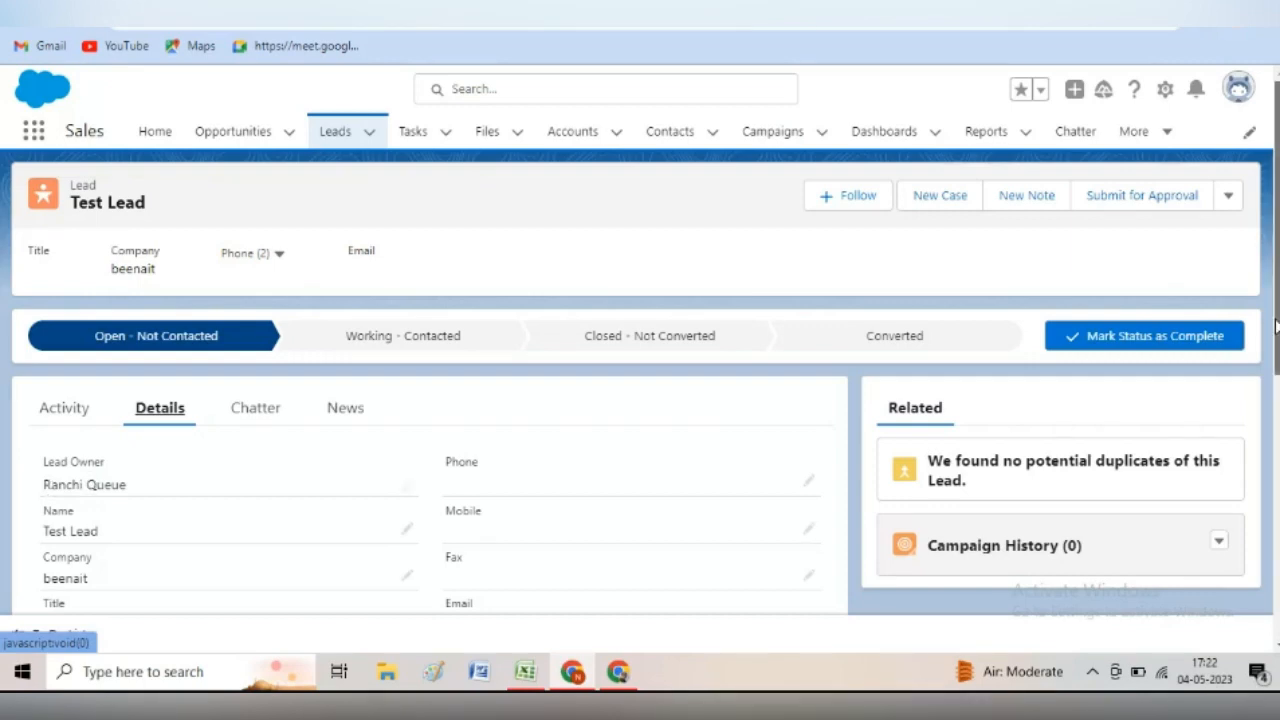
scroll(1275, 325, down, 5)
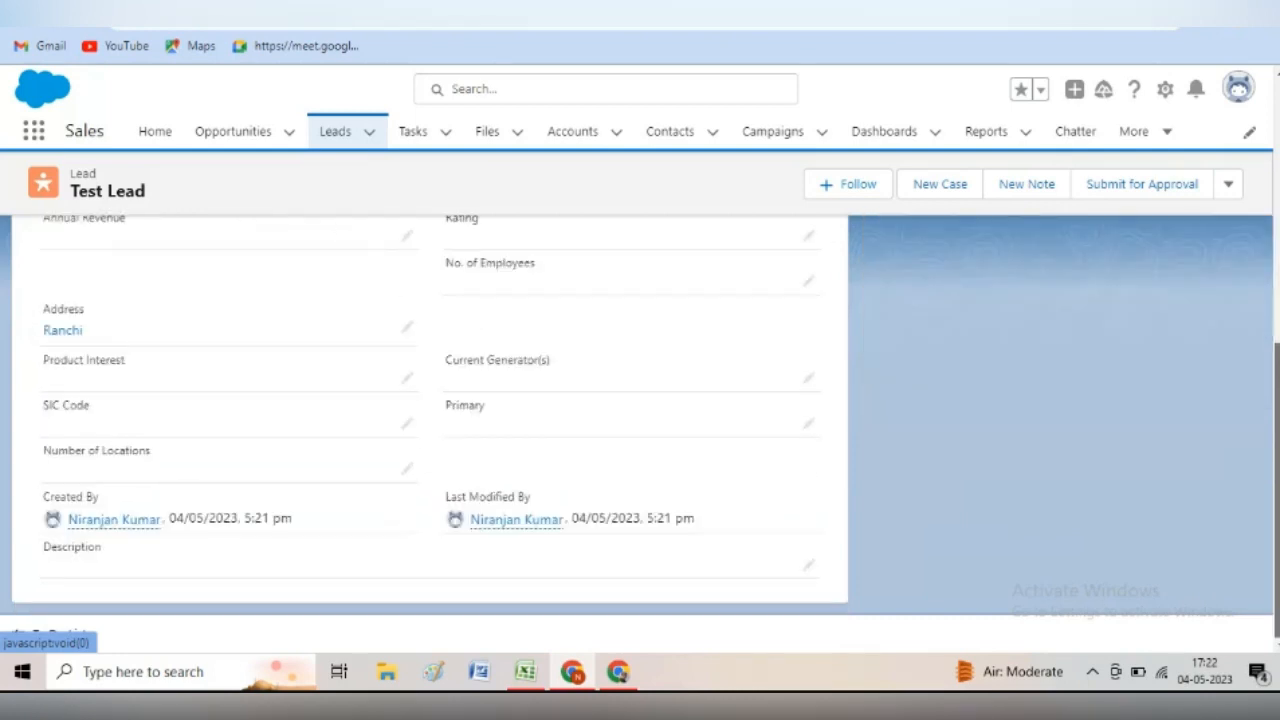
scroll(1272, 343, up, 6)
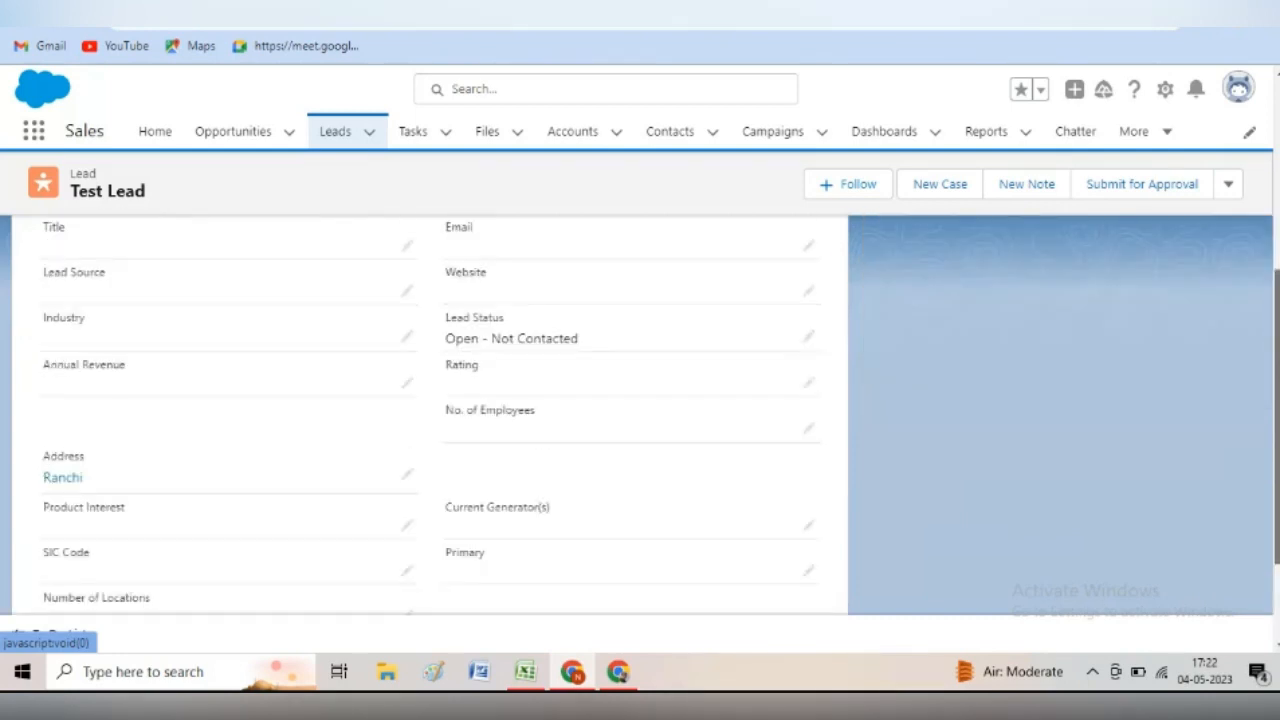
scroll(1272, 343, up, 1)
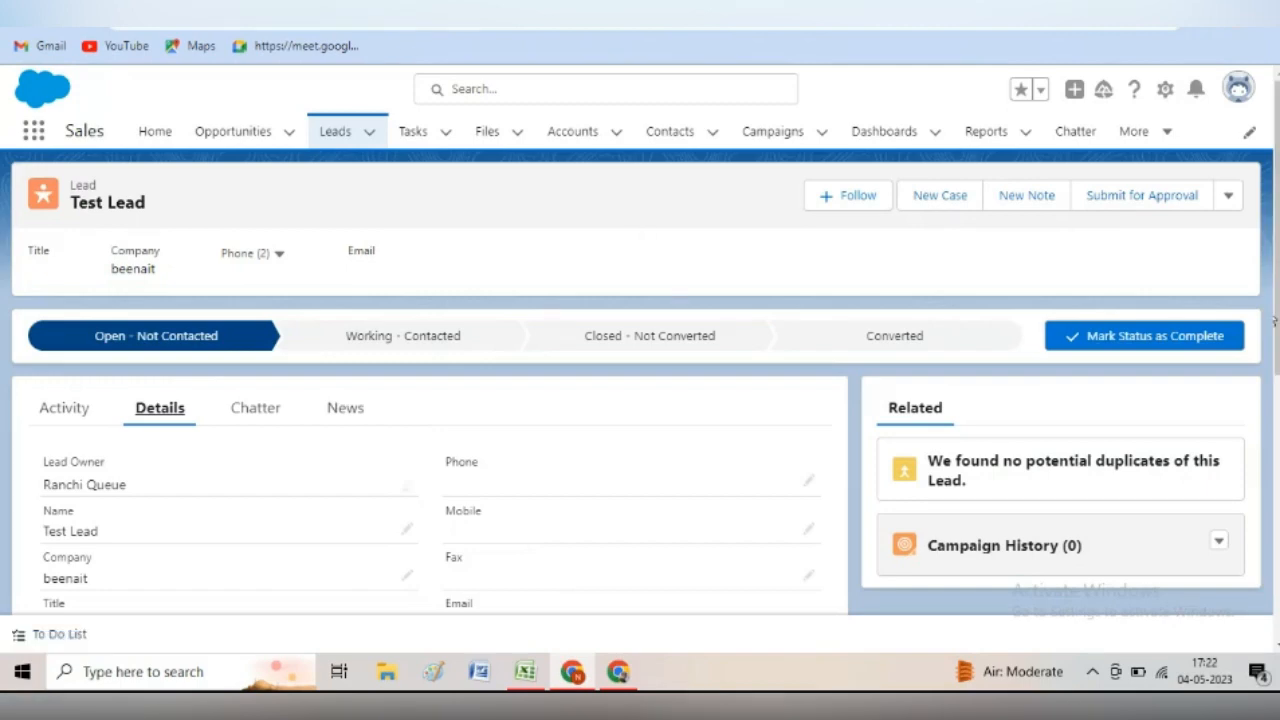
click(525, 672)
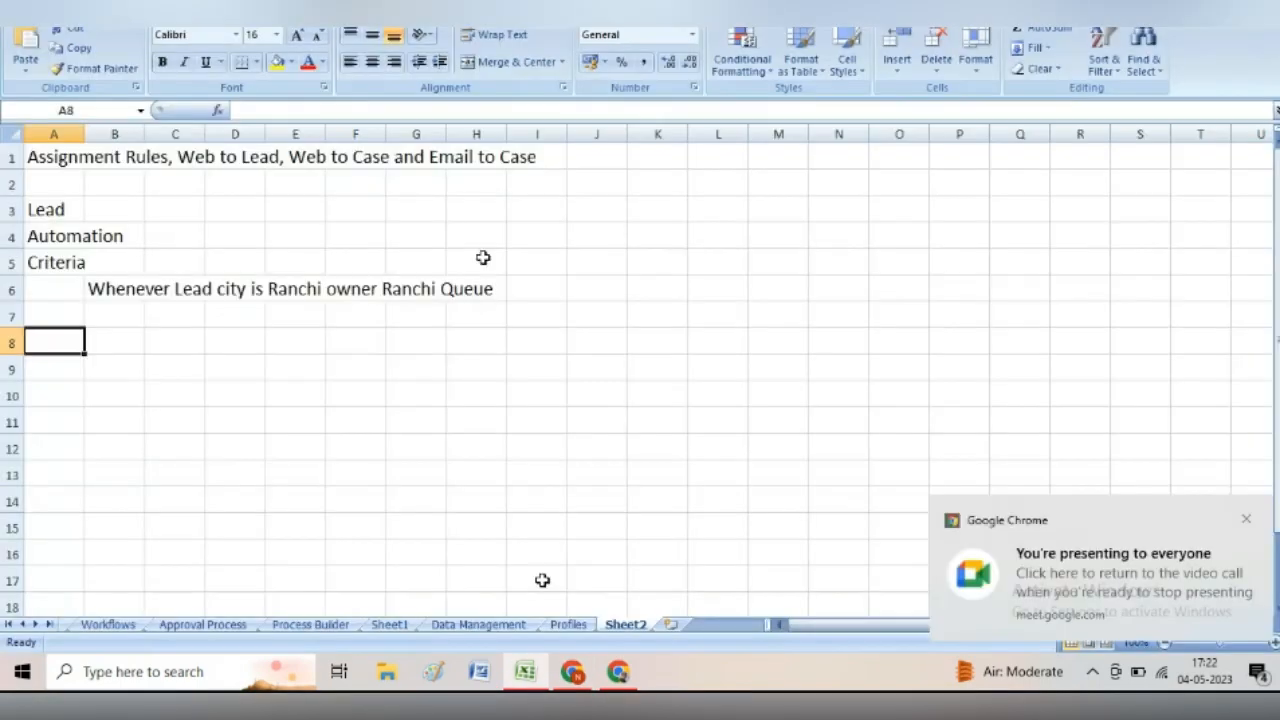
- Enter the heading 'Case' in cell K3 of Sheet2
click(670, 212)
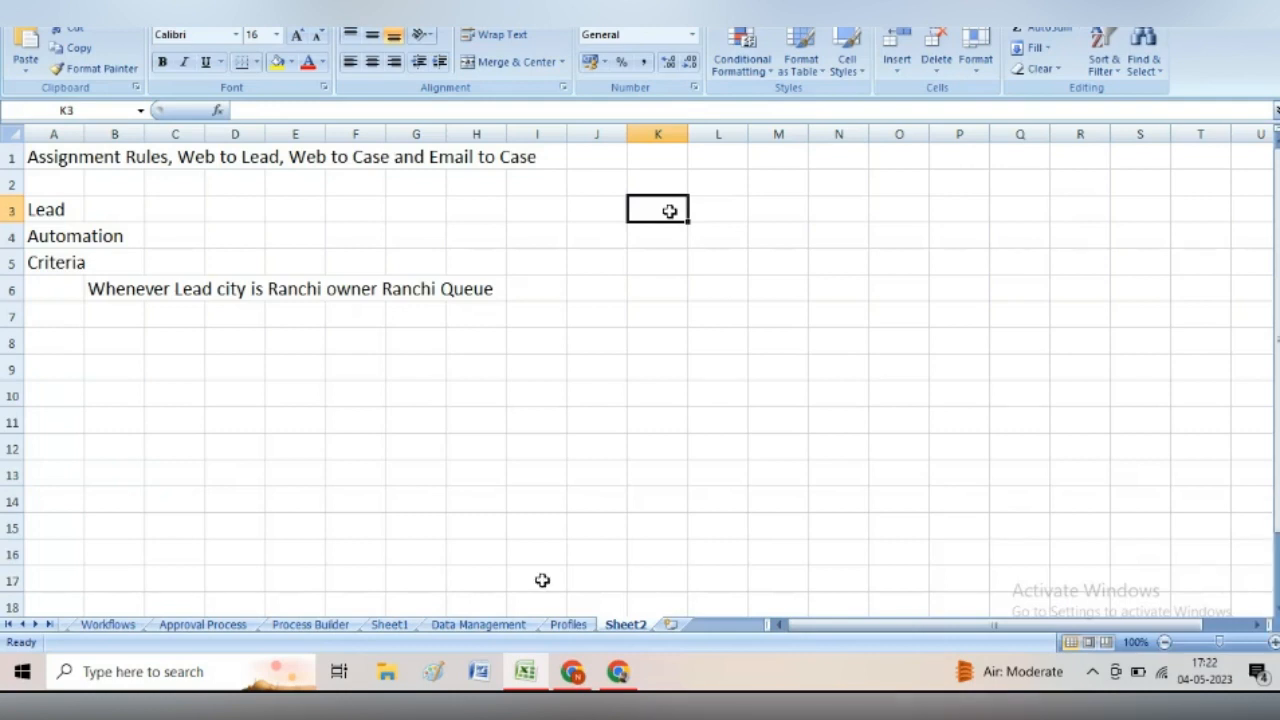
text(Case)
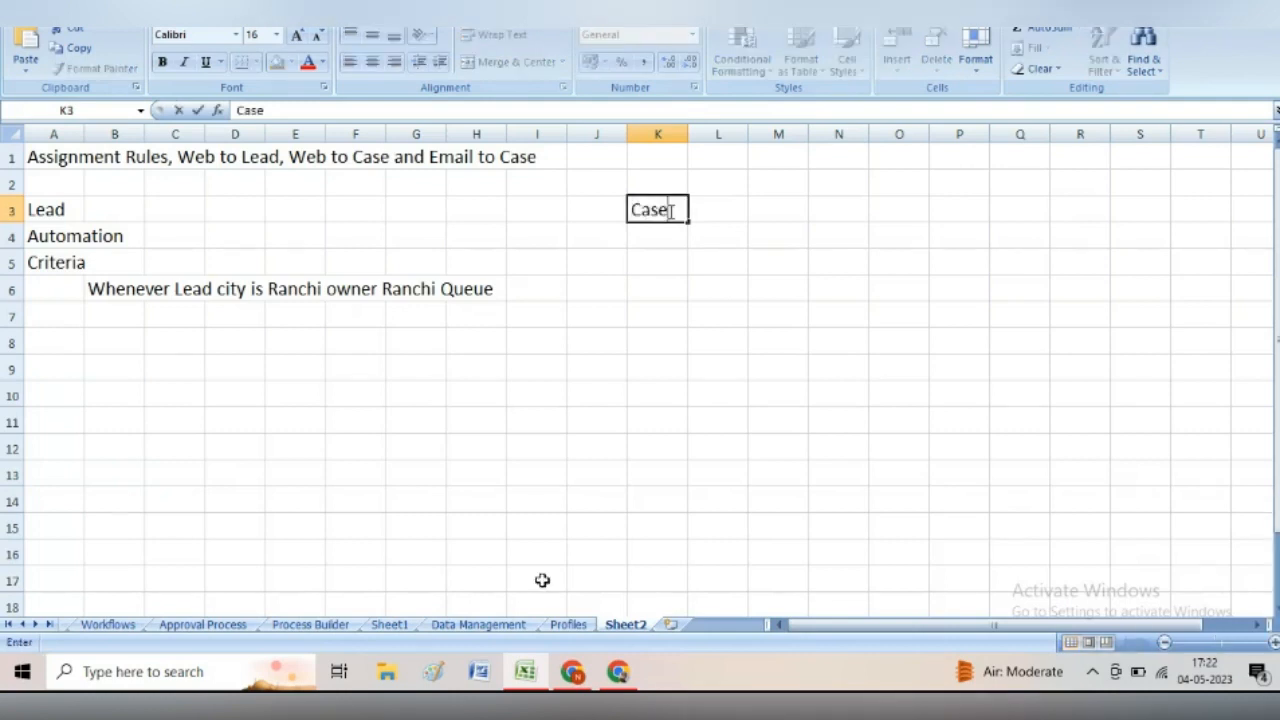
click(763, 226)
click(667, 210)
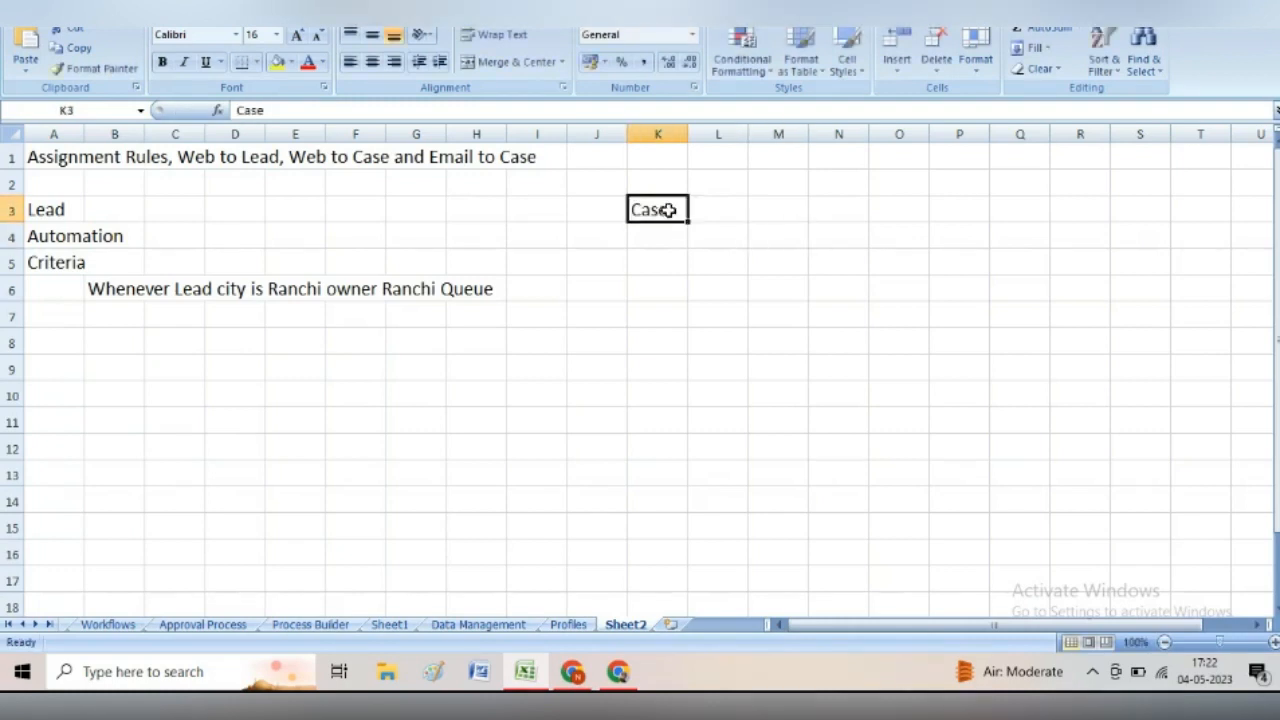
key(alt+Tab)
click(1166, 131)
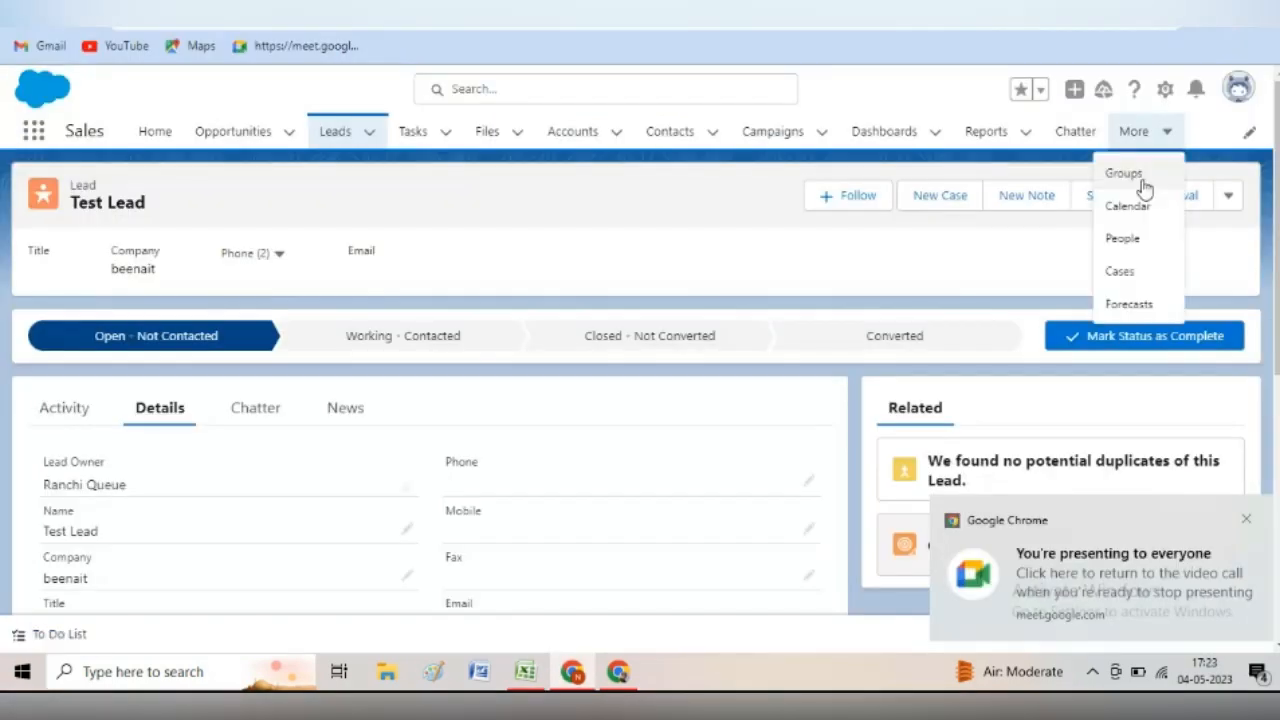
- Open the Cases list from the More menu to see the recently viewed case
click(1120, 271)
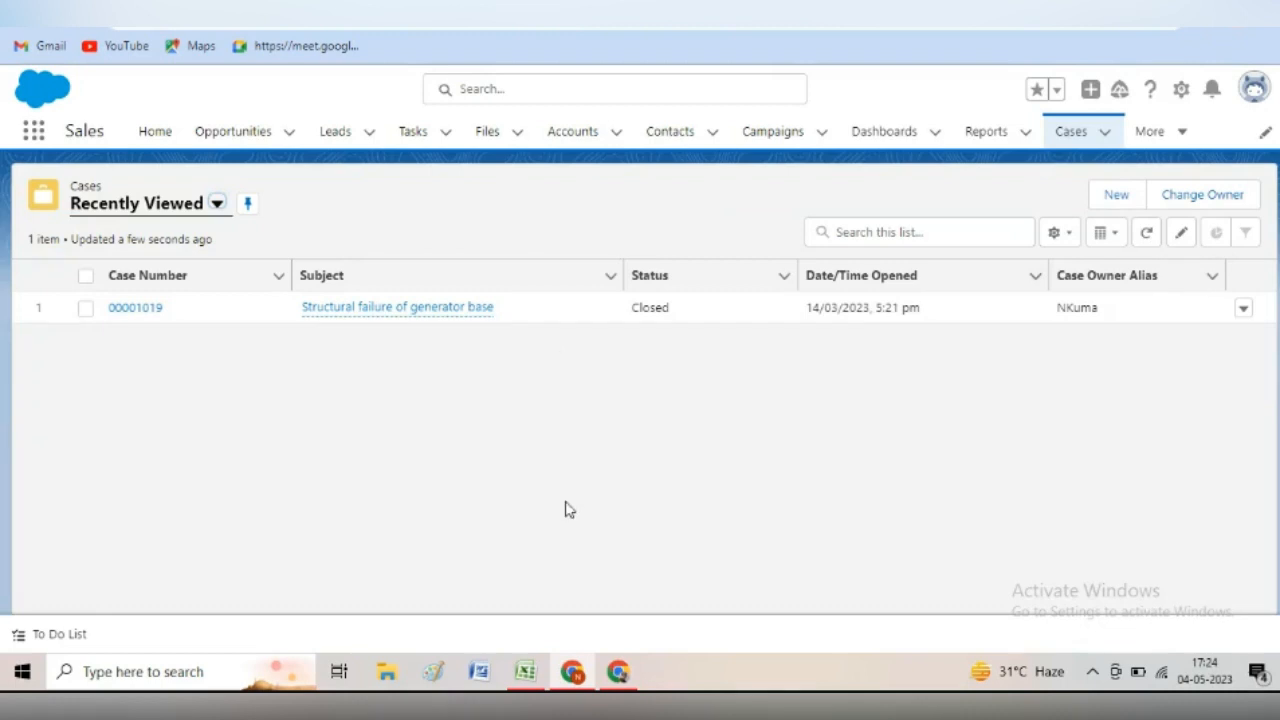
mouse_move(615, 675)
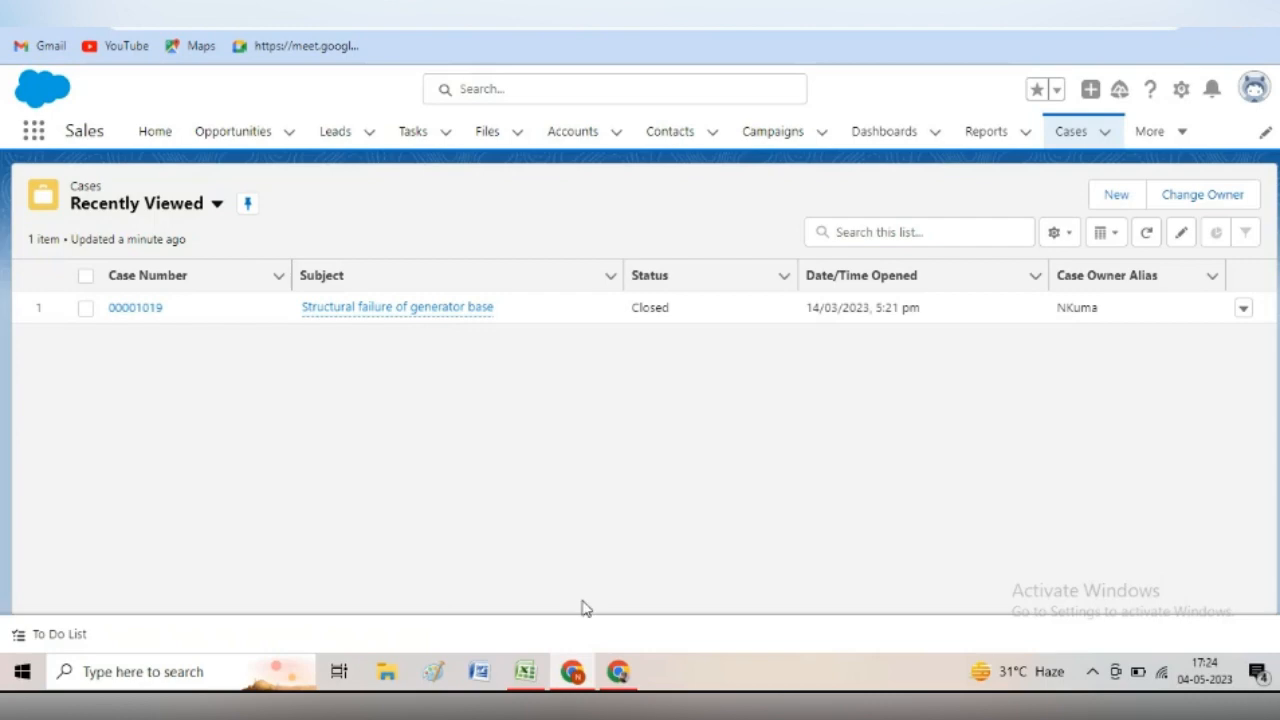
- In cell K4, note 'Case Origin is Phone assign this case to Ranchi Queue'
click(523, 672)
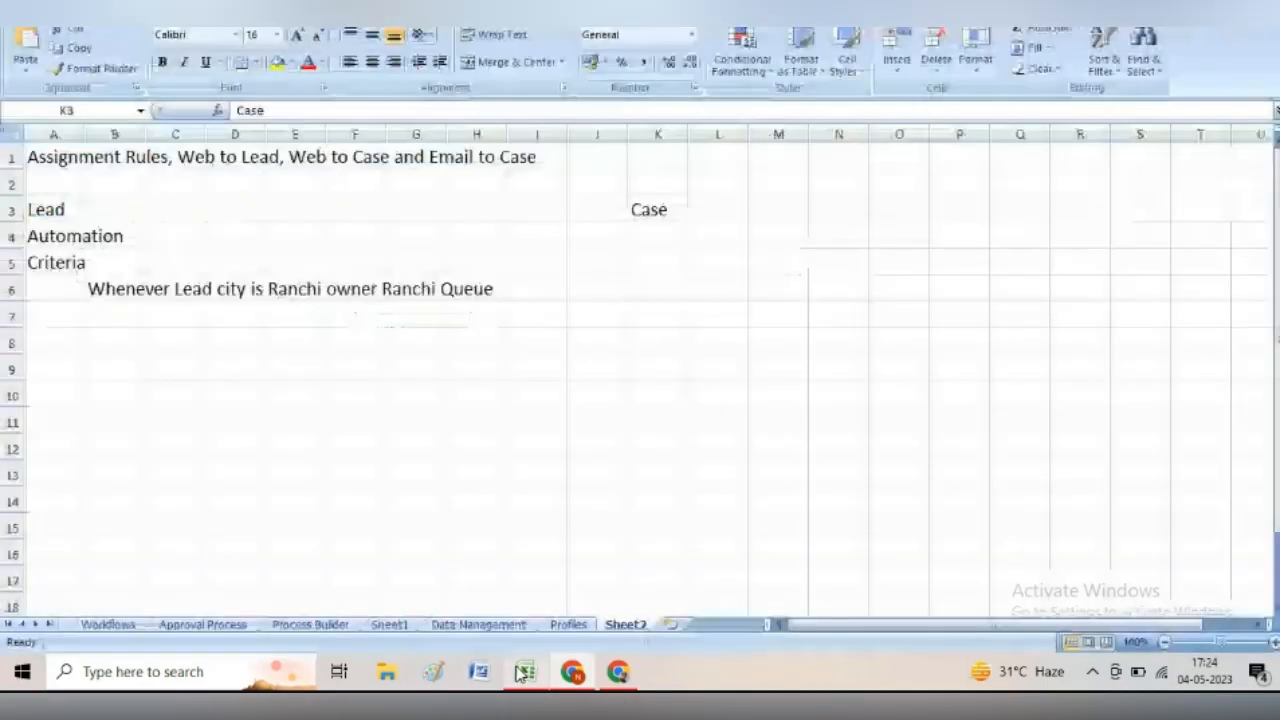
click(648, 245)
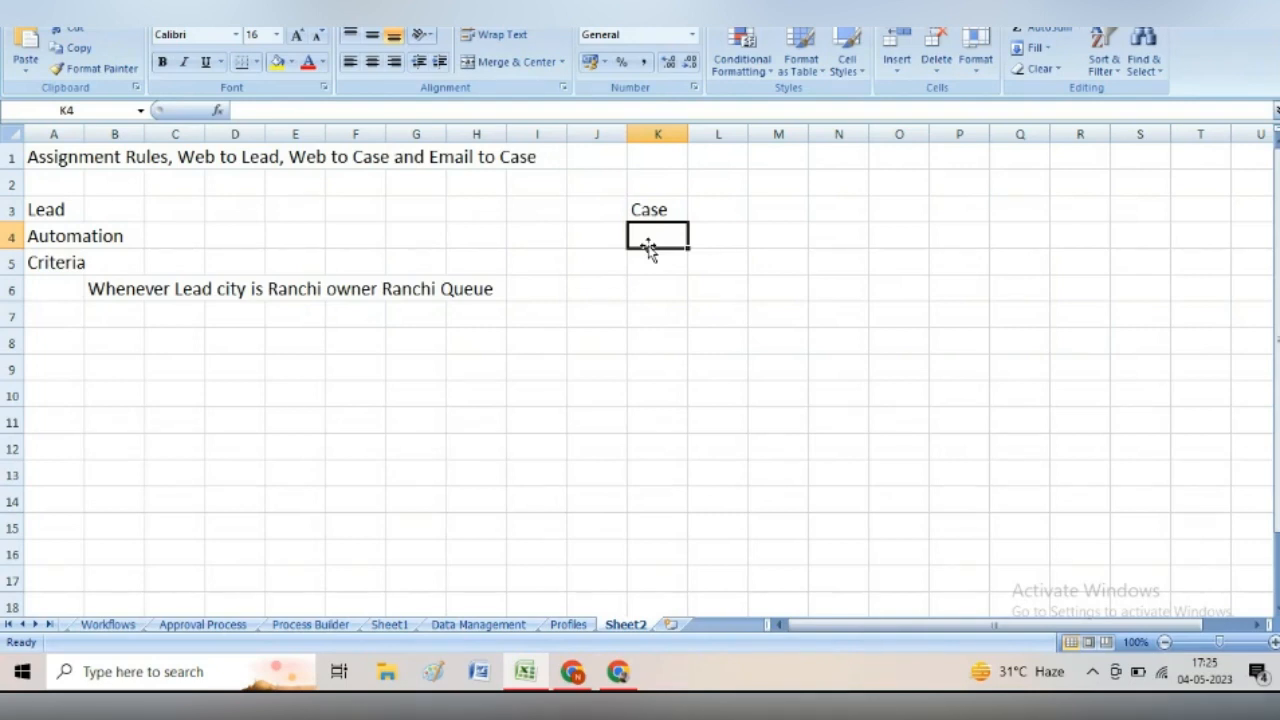
text(Case)
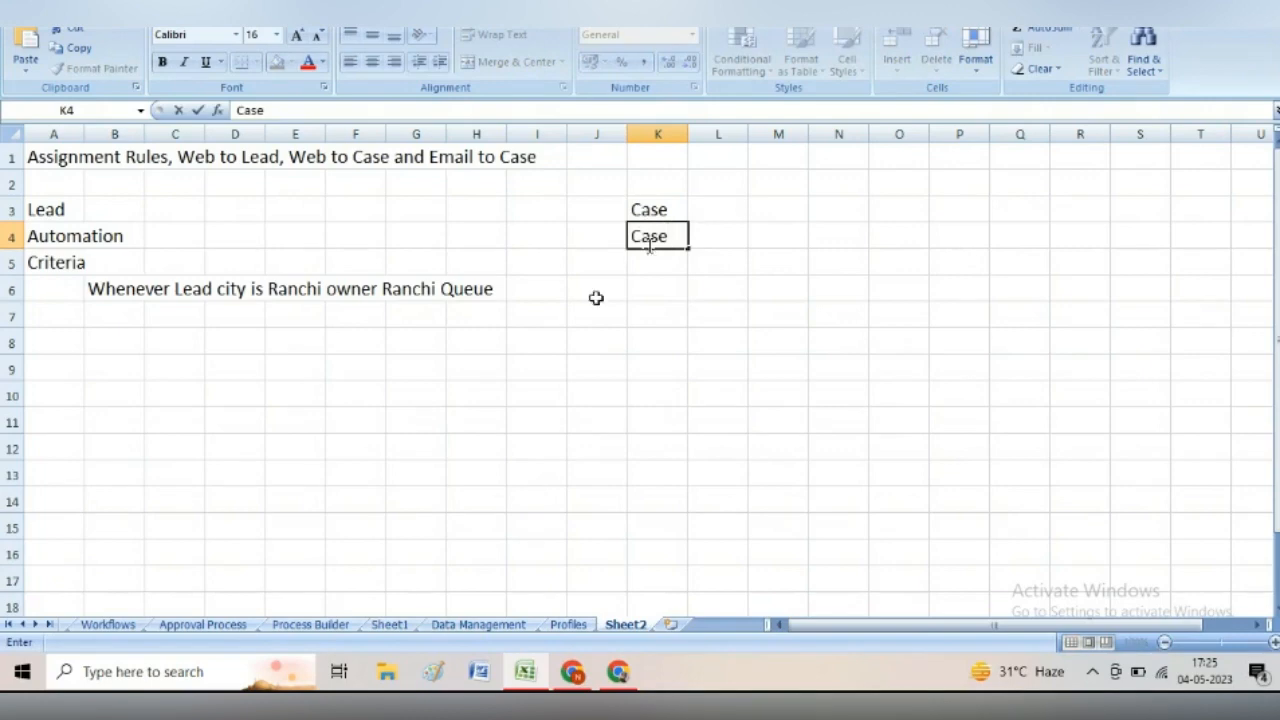
text( Origin)
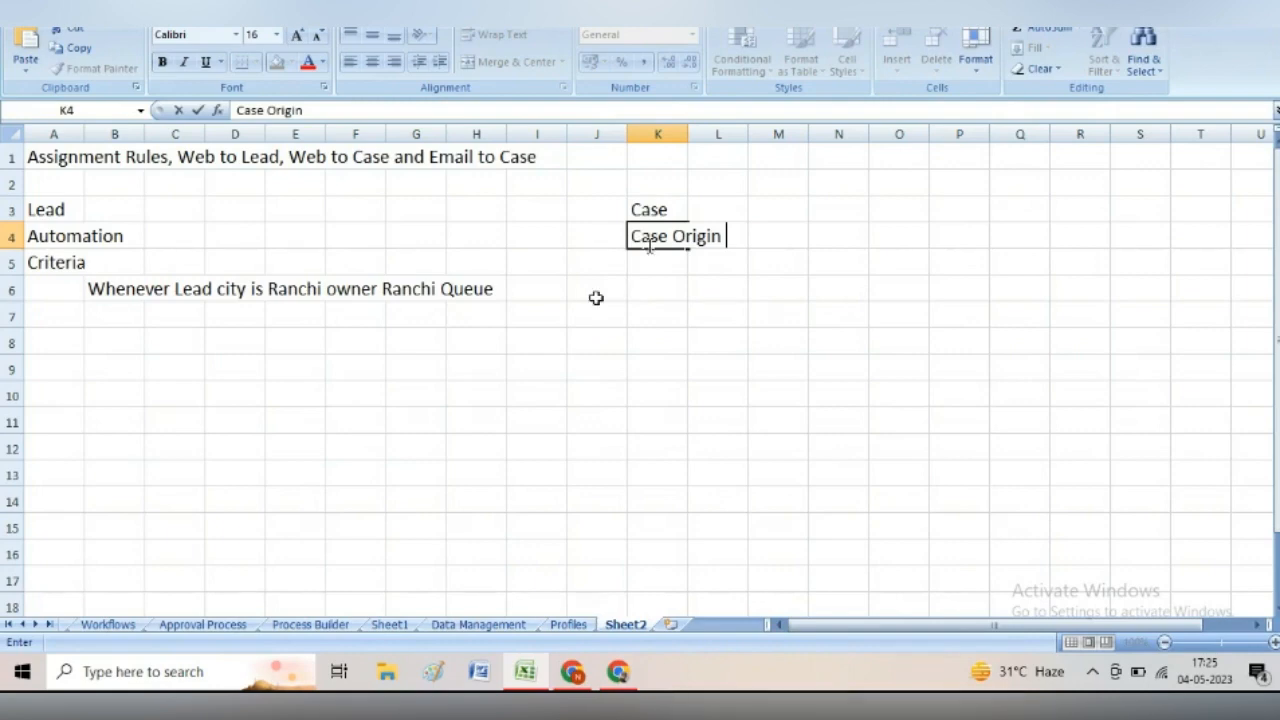
text(is Phone)
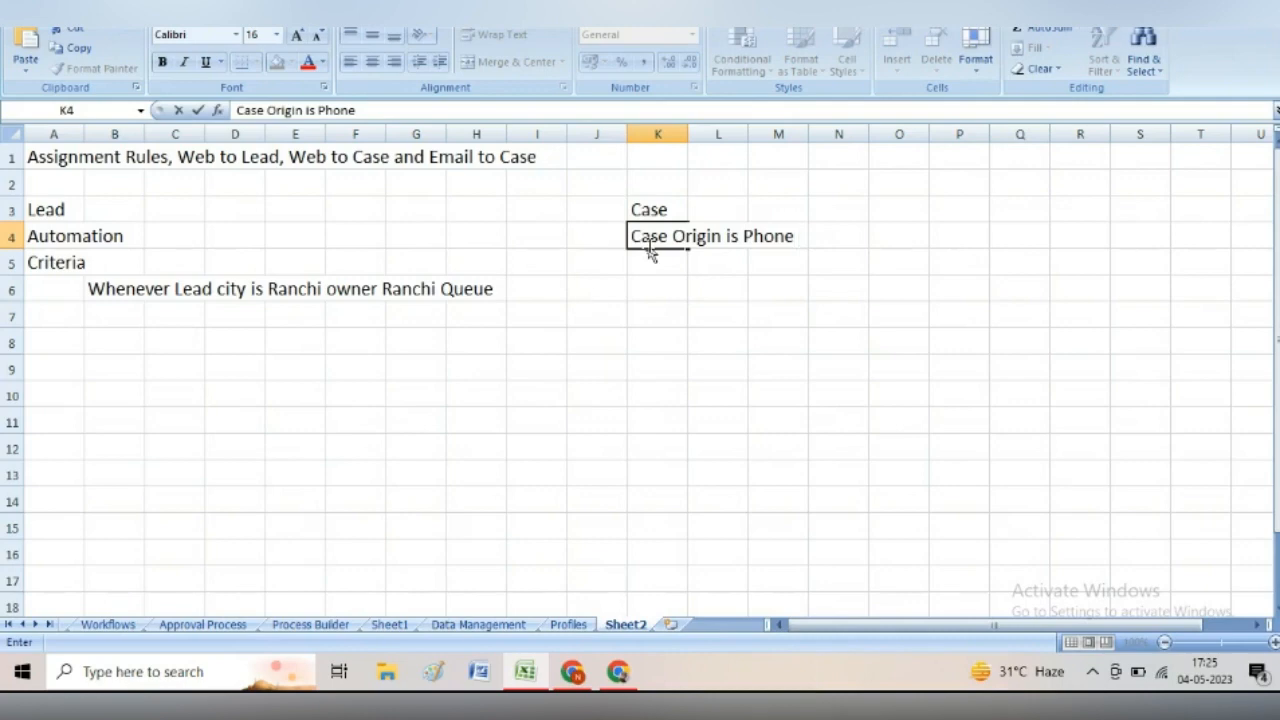
text(assign this)
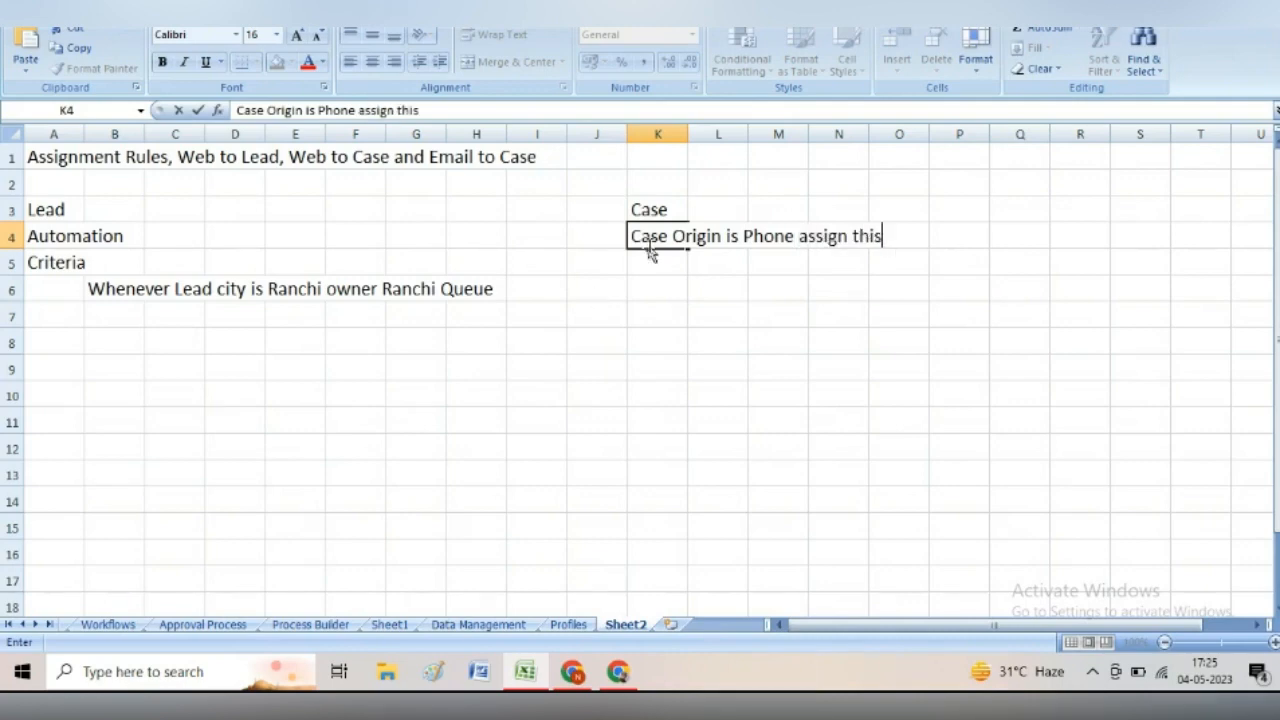
text( case to Ranchi Queue)
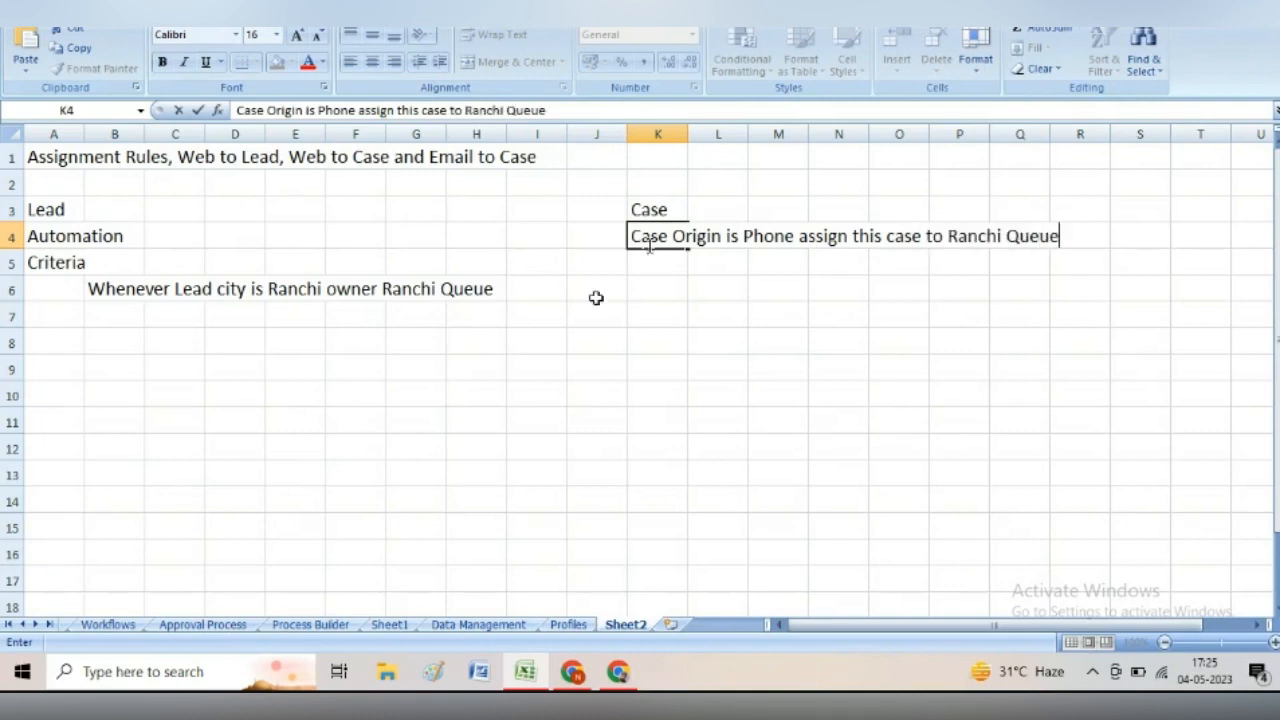
click(680, 263)
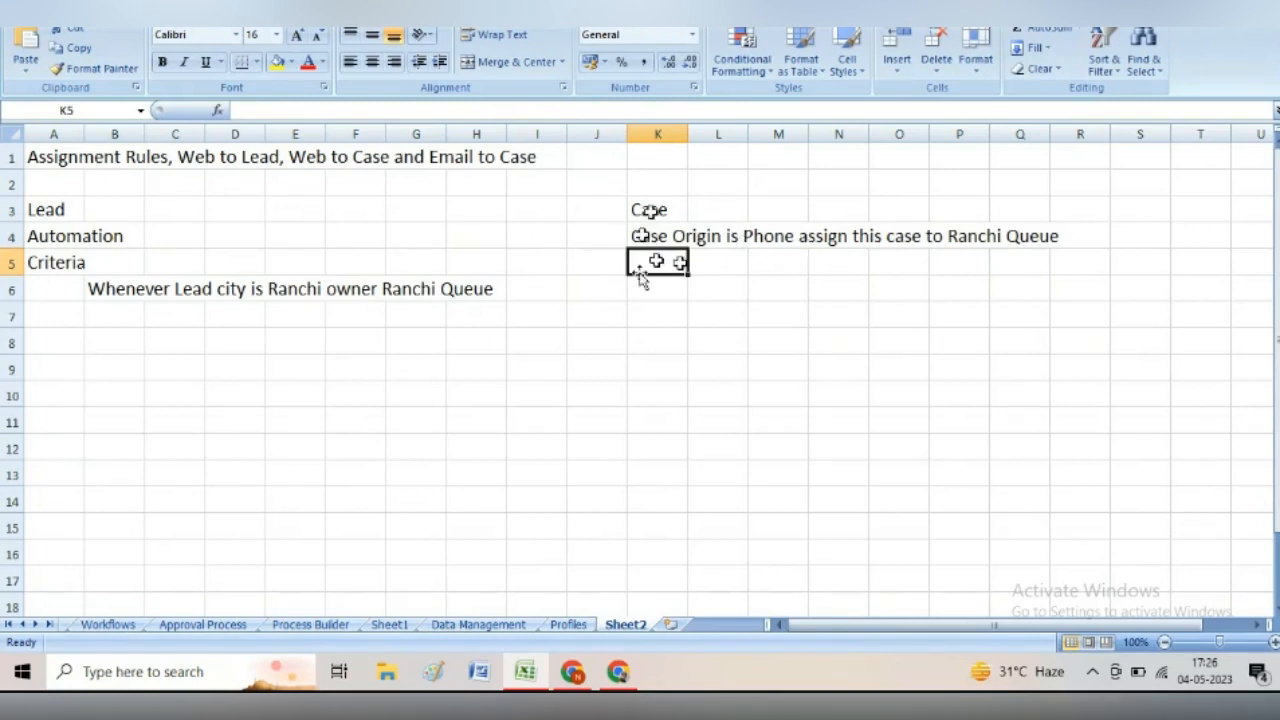
click(573, 672)
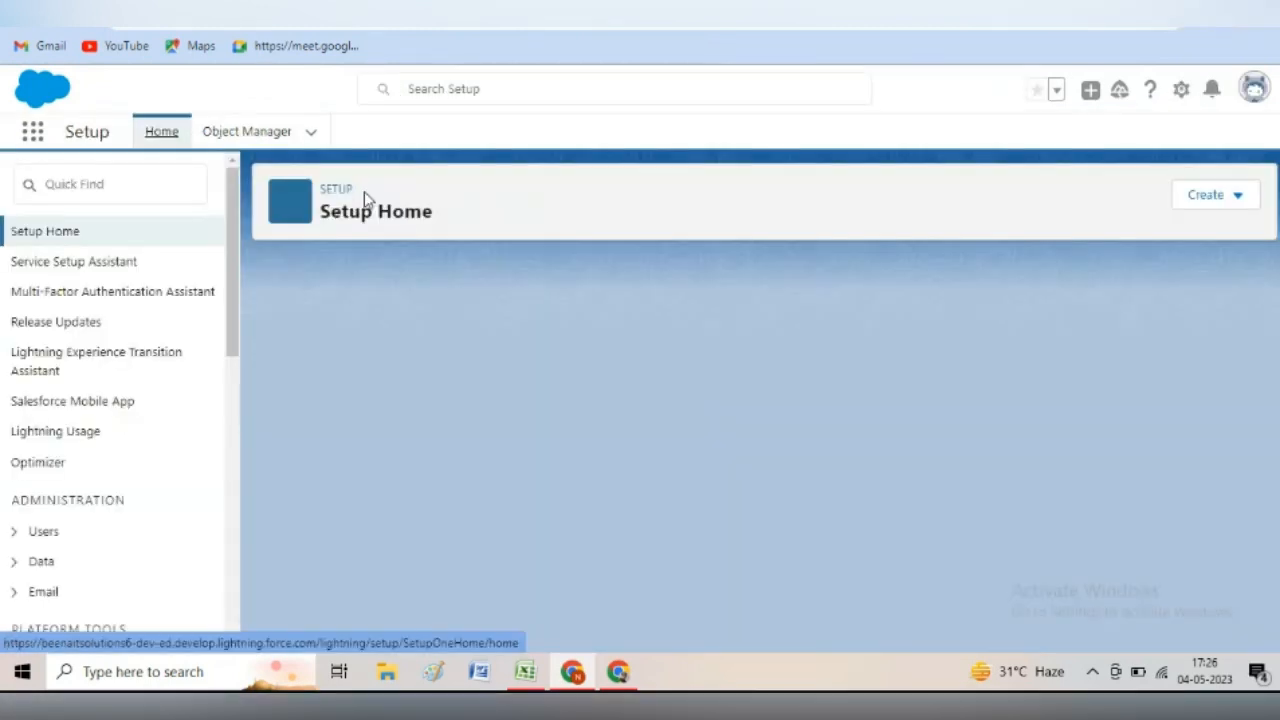
- Search Setup for 'case' and open Case Assignment Rules
click(114, 187)
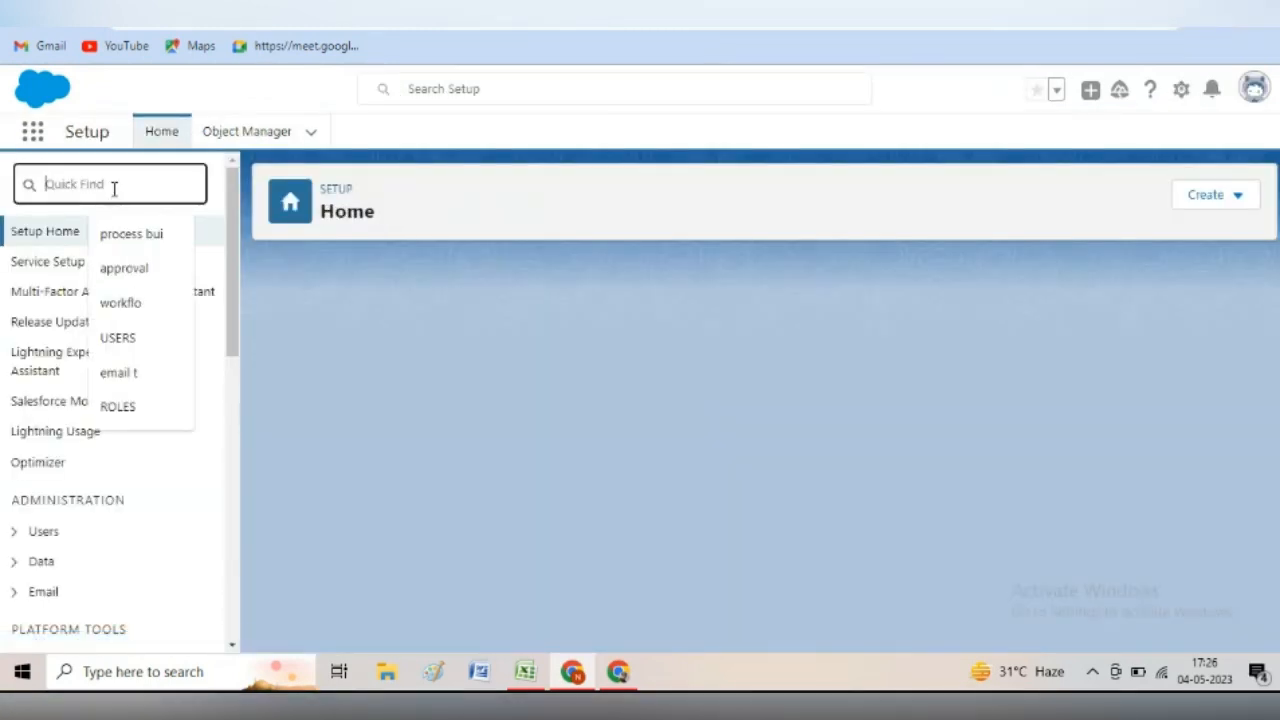
text(case)
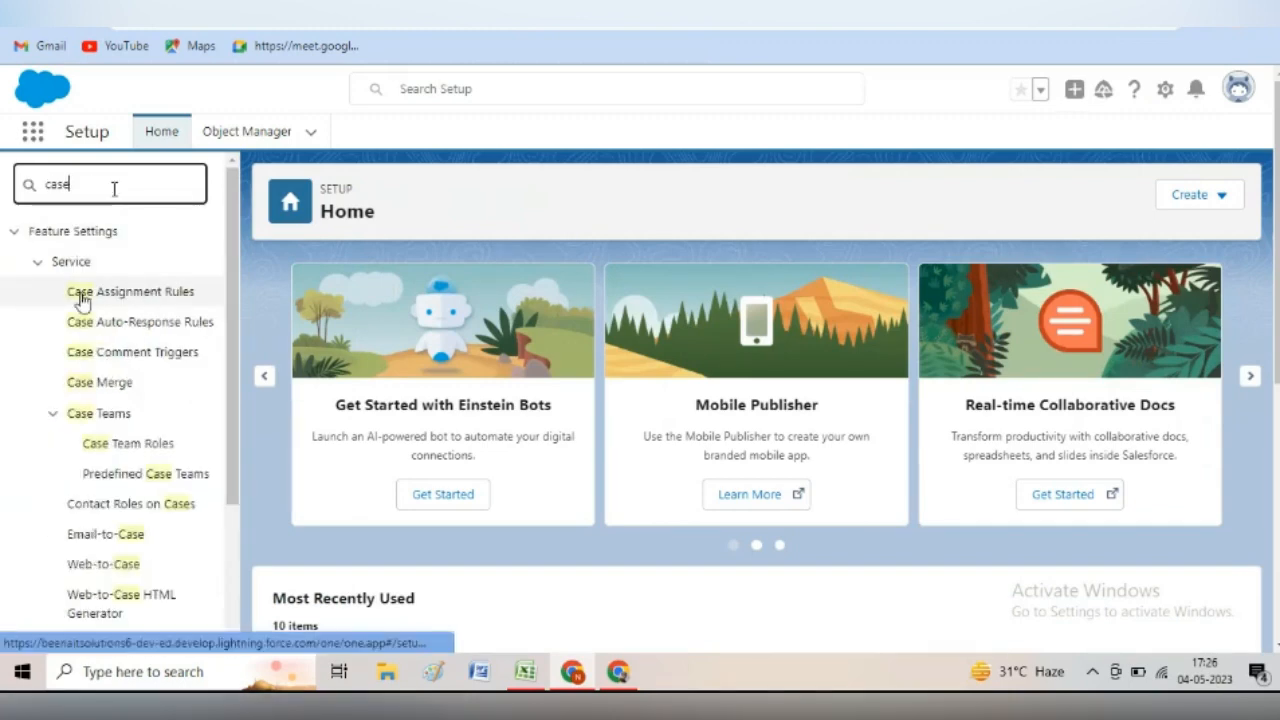
click(131, 302)
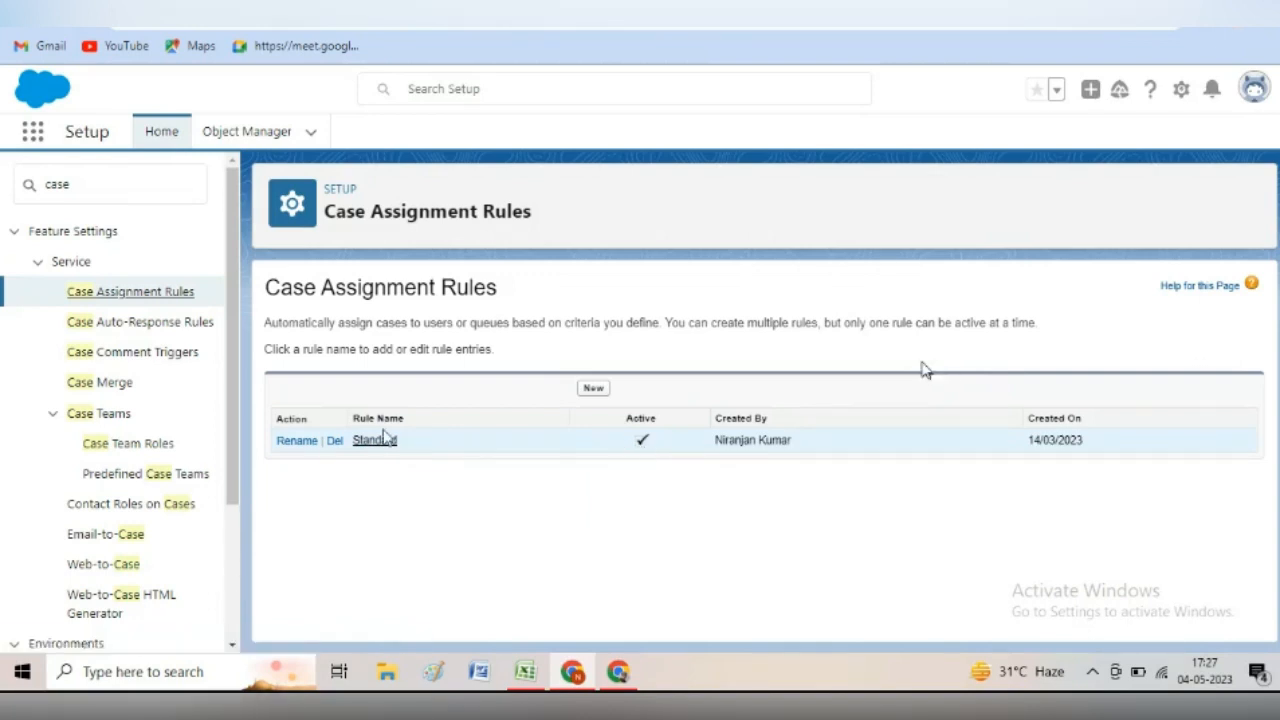
- Create and save an active case assignment rule named 'Phone cases'
click(592, 390)
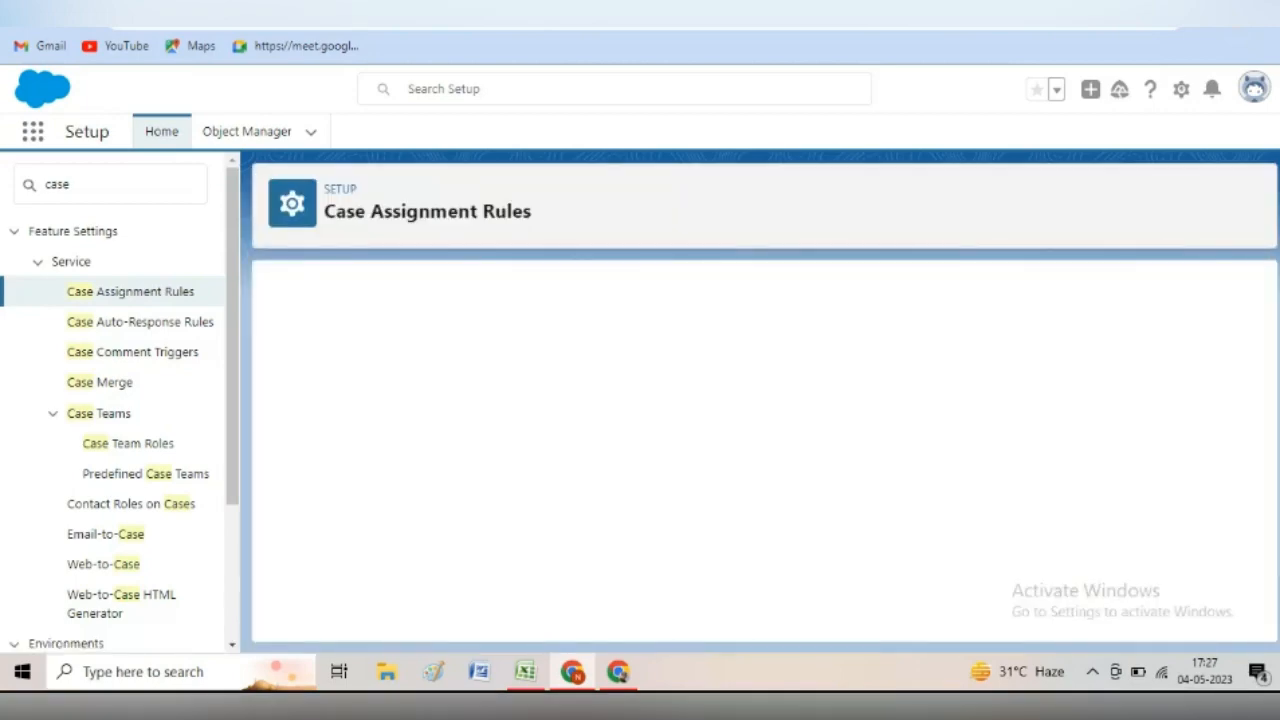
click(515, 409)
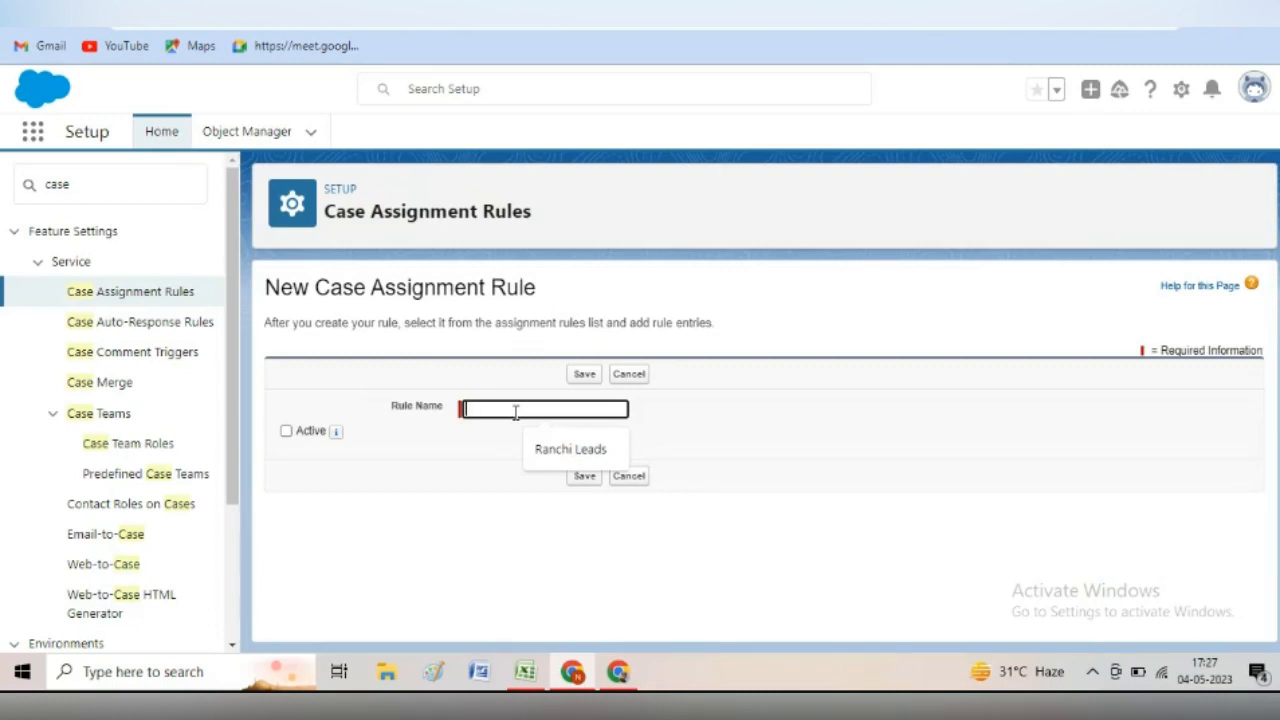
text(Ph)
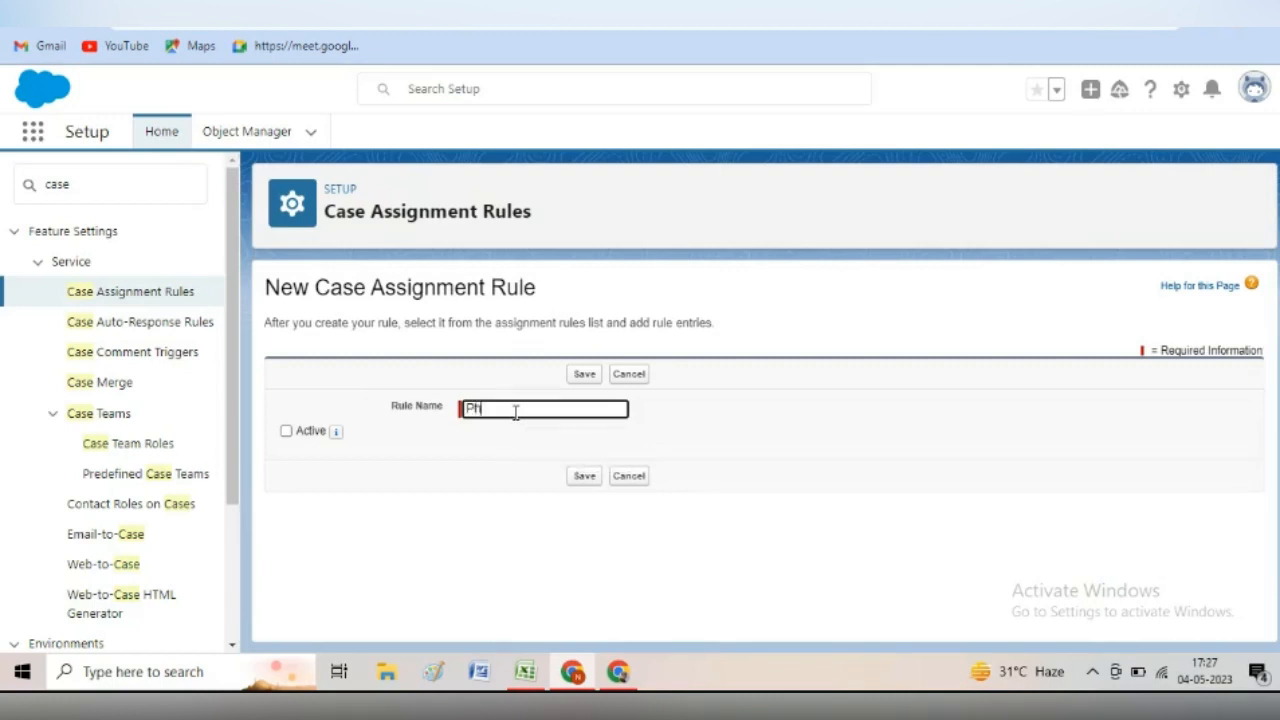
text(one cases)
click(286, 431)
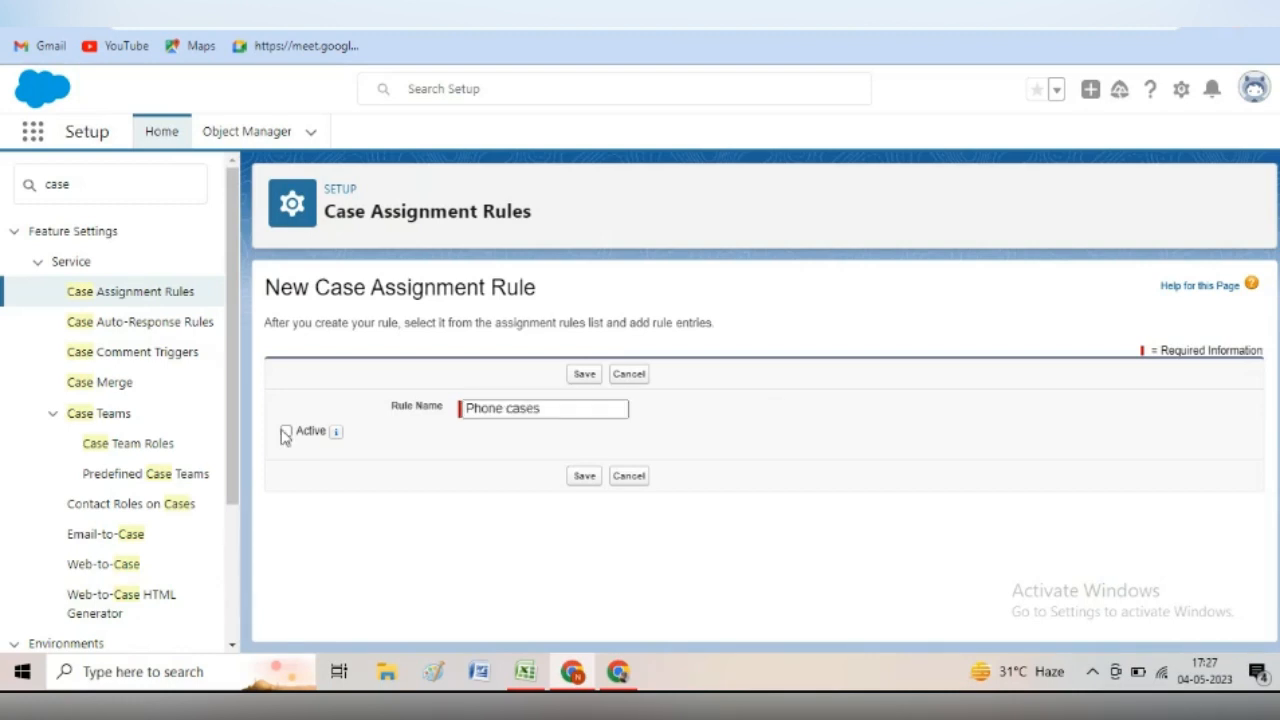
click(585, 477)
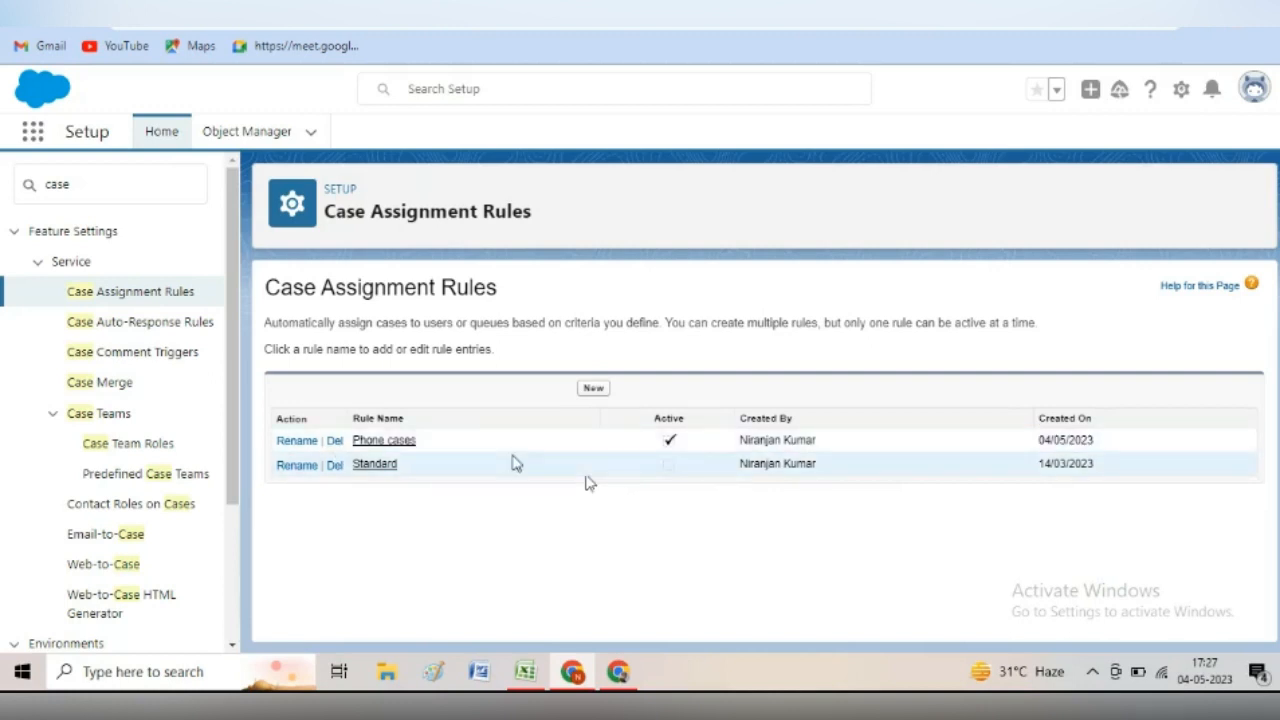
- Open the Phone cases rule and start a new rule entry with sort order 1
click(385, 441)
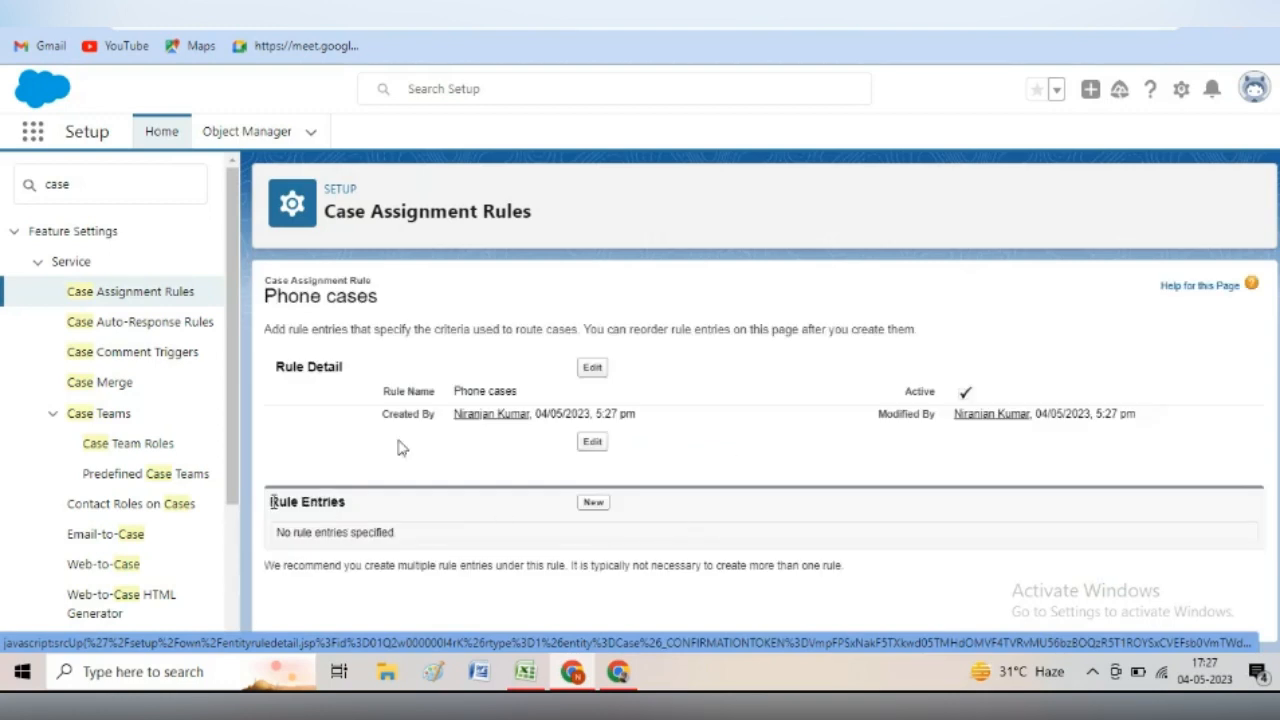
click(587, 502)
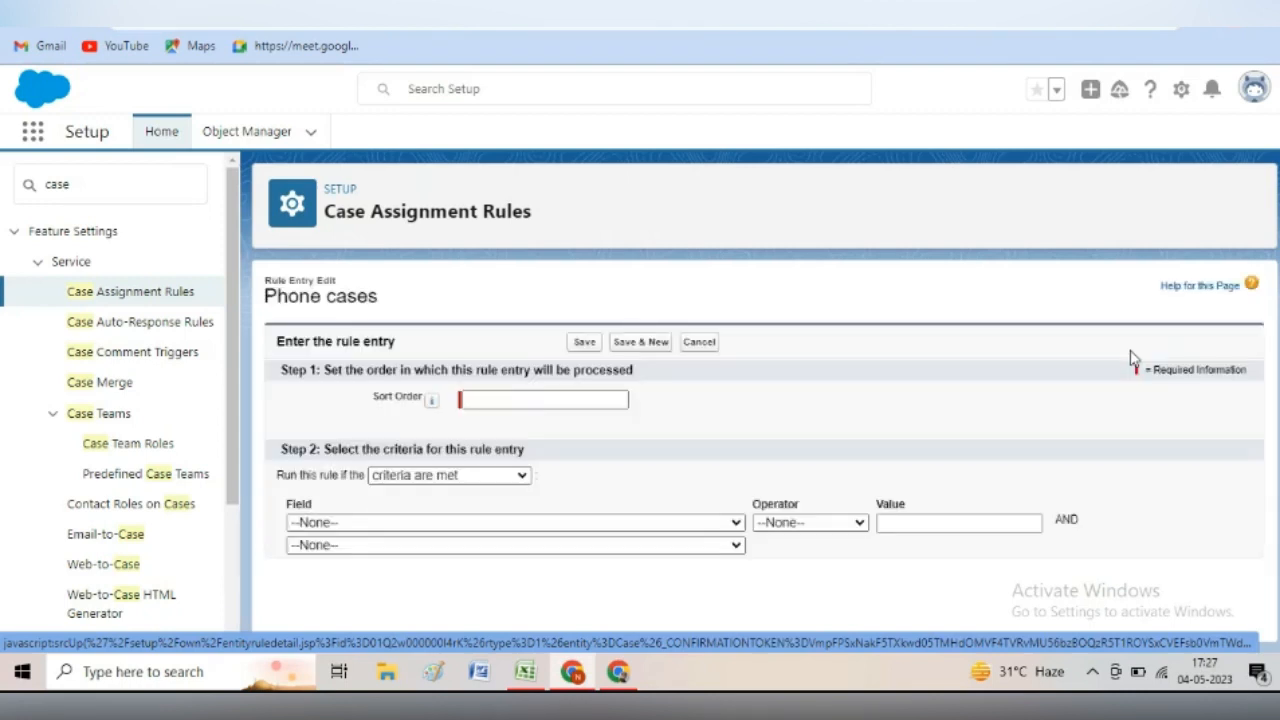
click(476, 404)
text(1)
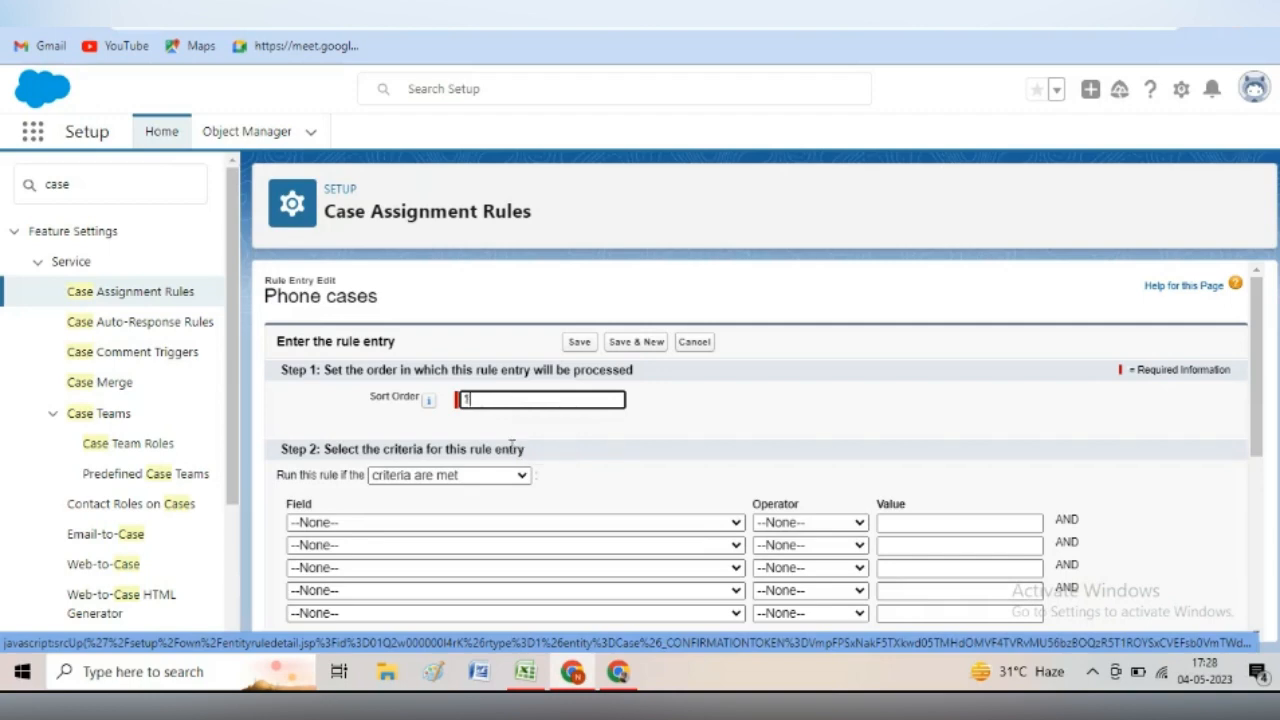
- Set the entry criterion to Case: Case Origin equals Phone
click(370, 523)
scroll(405, 418, down, 1)
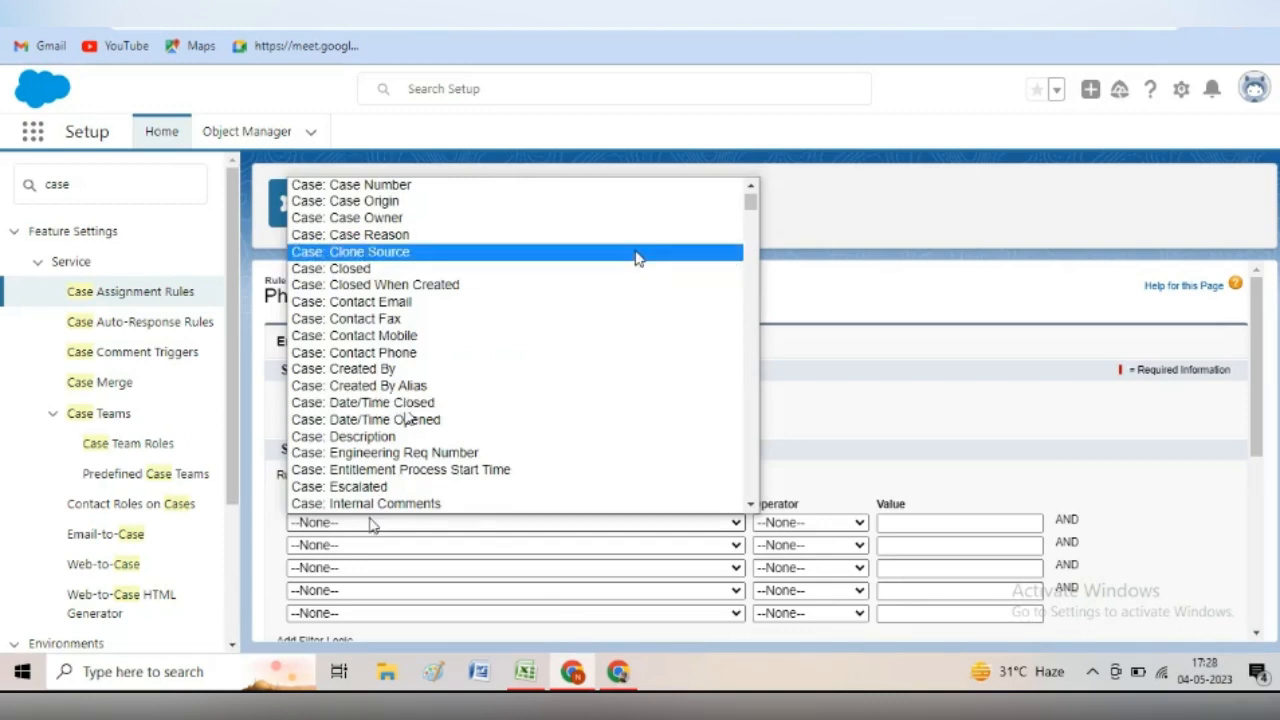
click(656, 201)
click(851, 522)
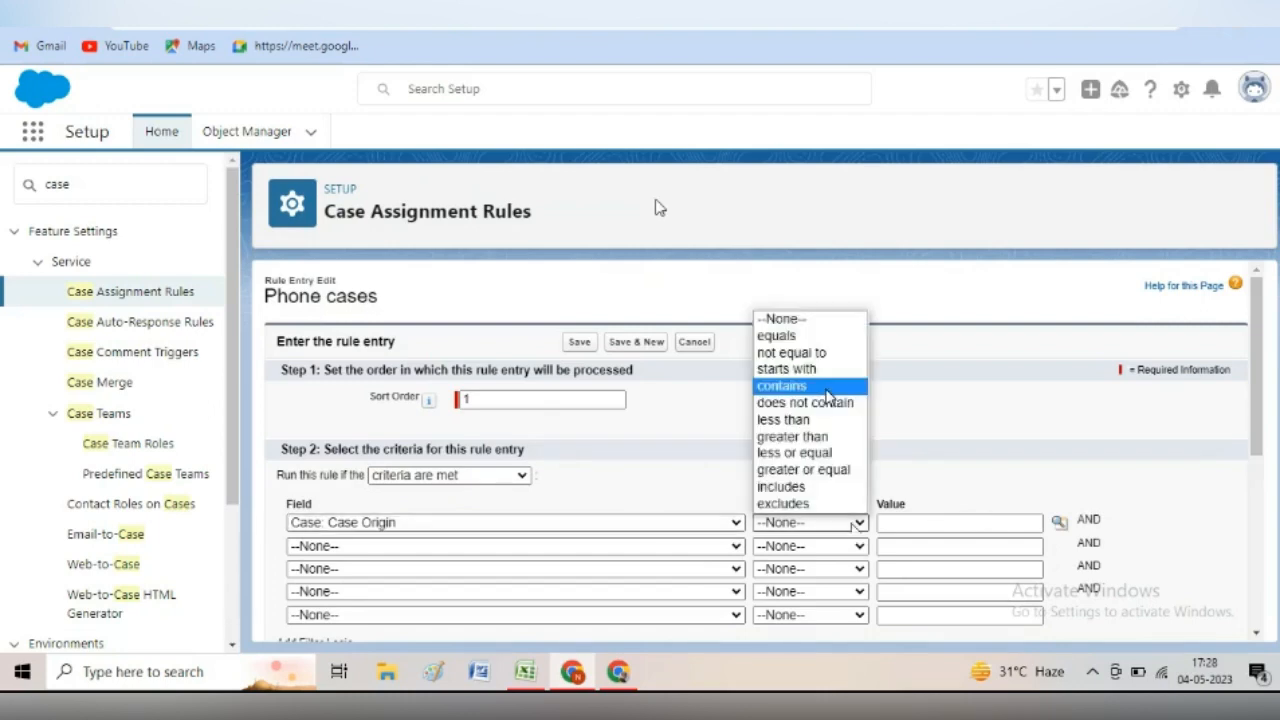
click(806, 336)
click(967, 523)
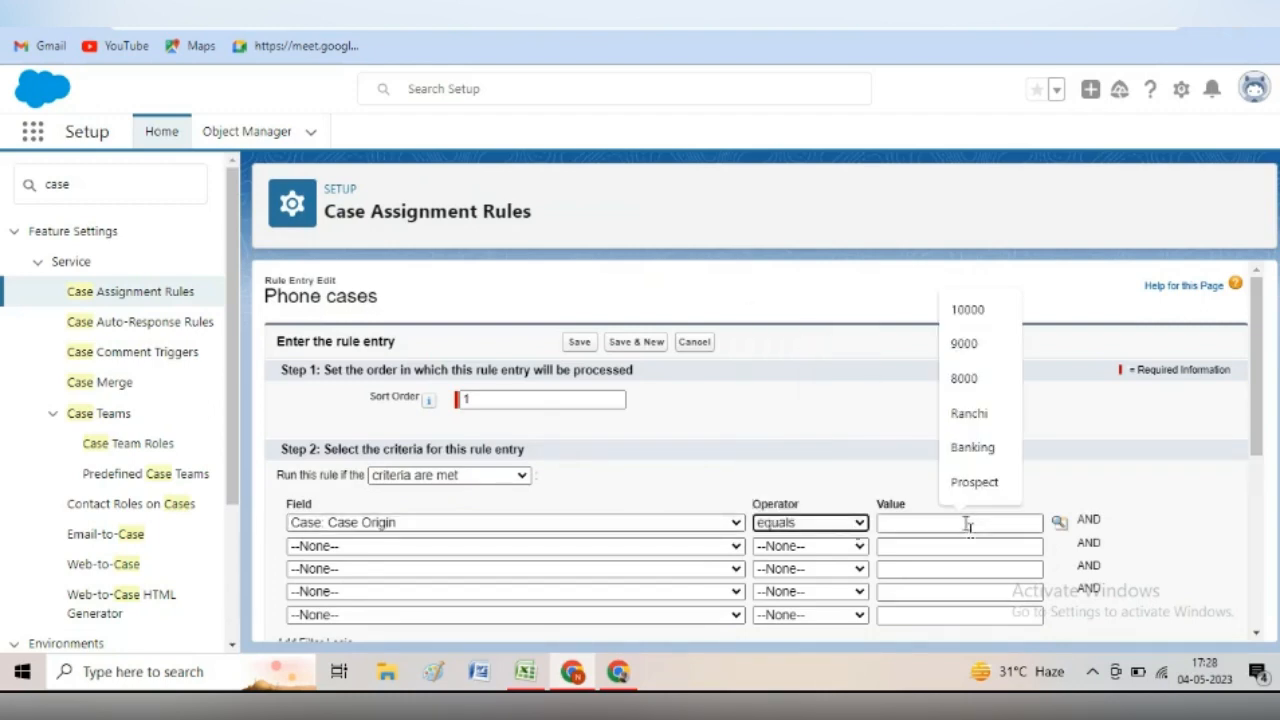
click(1060, 527)
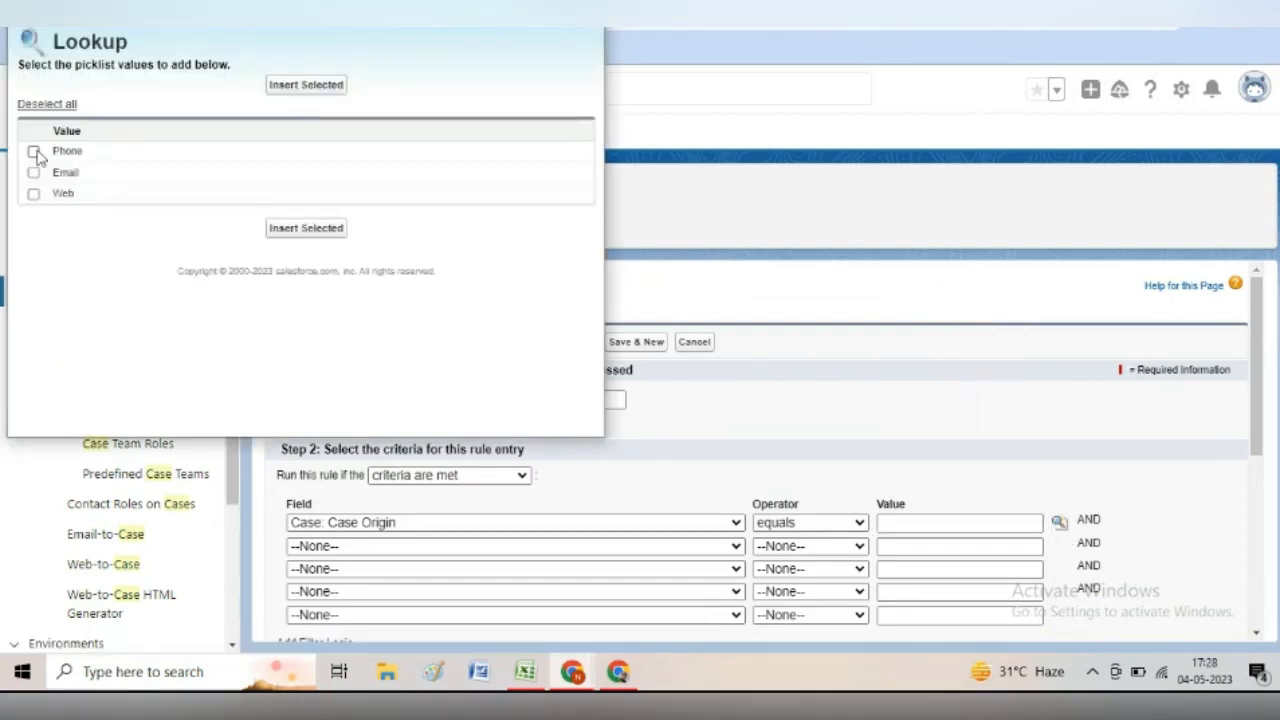
click(34, 152)
click(306, 228)
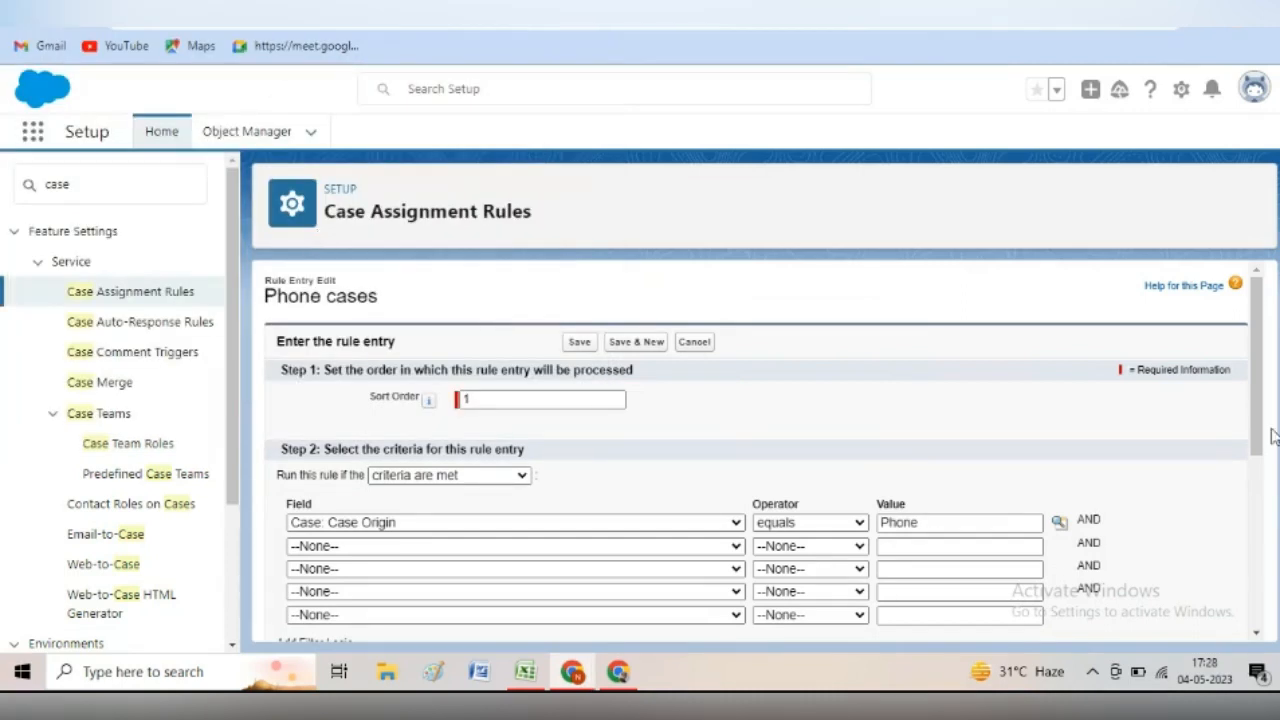
drag(1258, 427, 1275, 515)
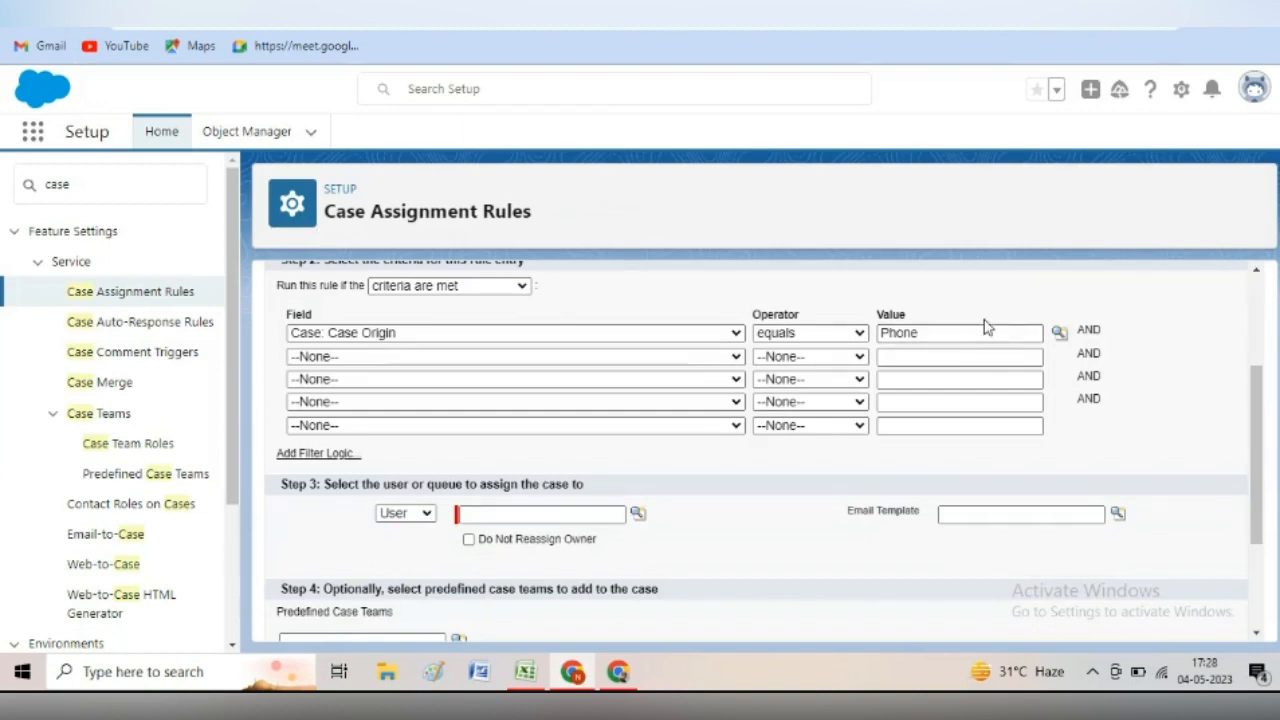
- Assign matching cases to the queue Ranchi Queue and save the rule entry
click(427, 514)
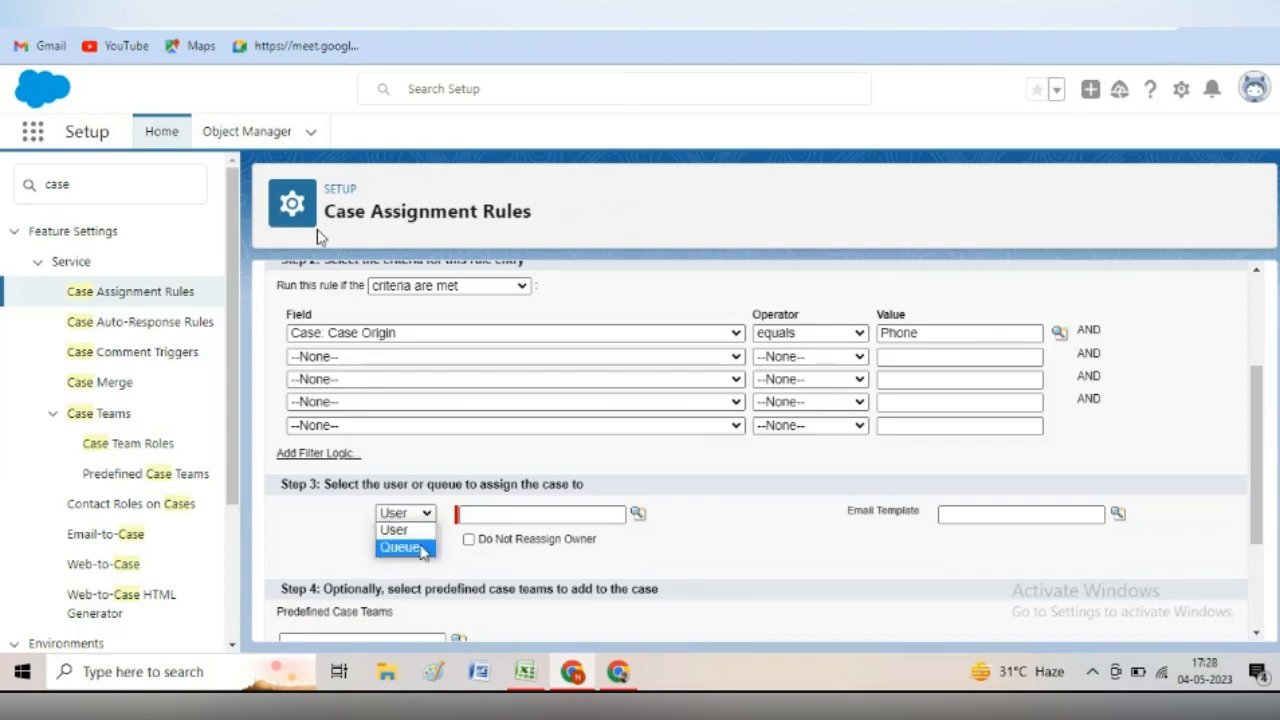
click(402, 548)
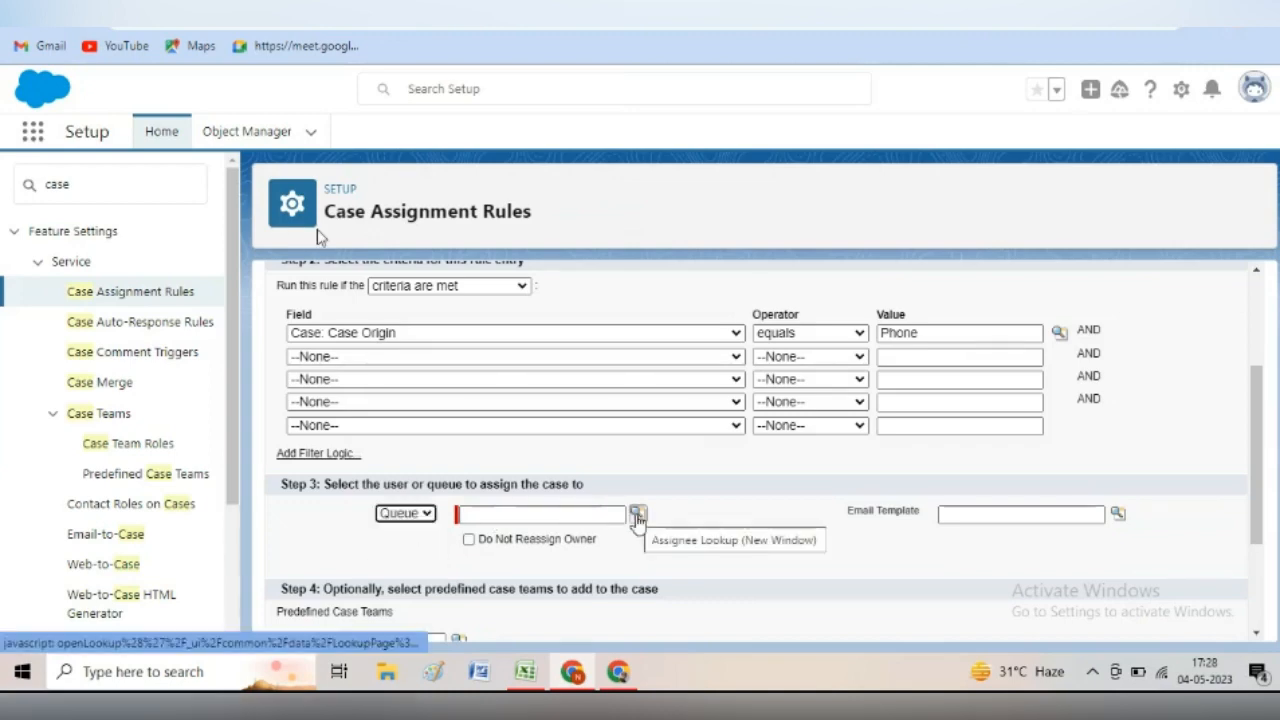
click(637, 515)
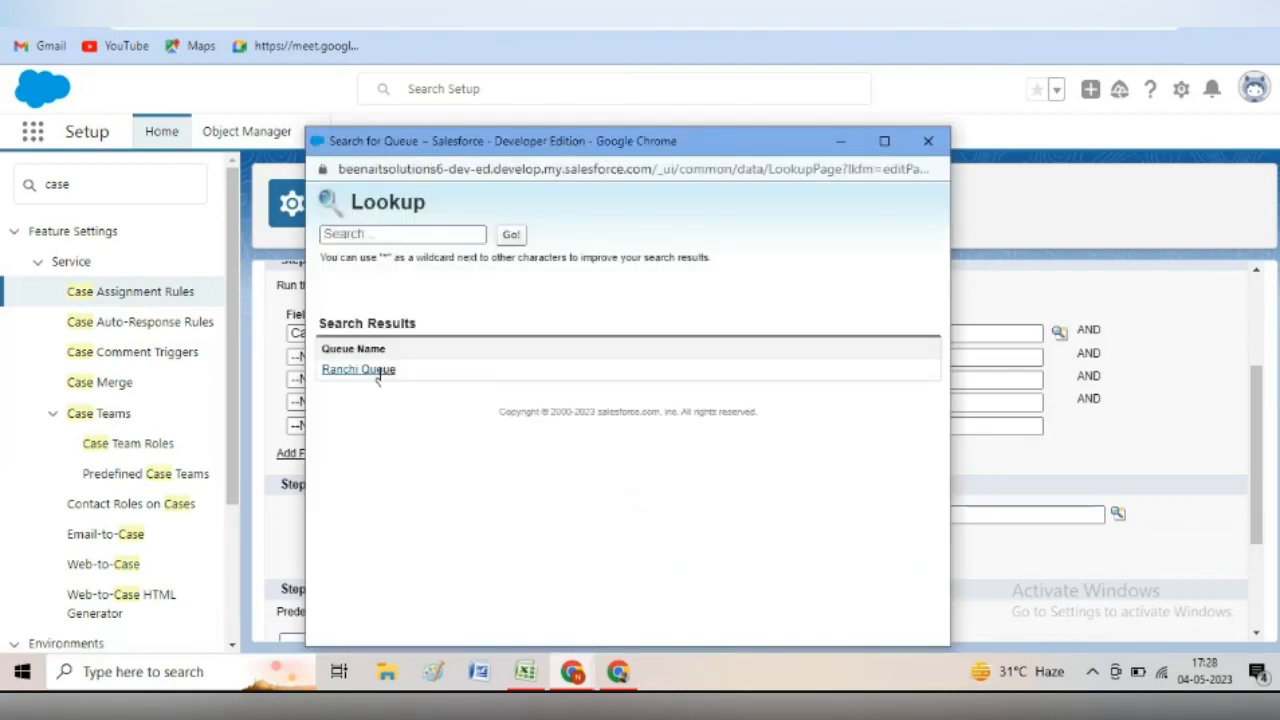
click(378, 370)
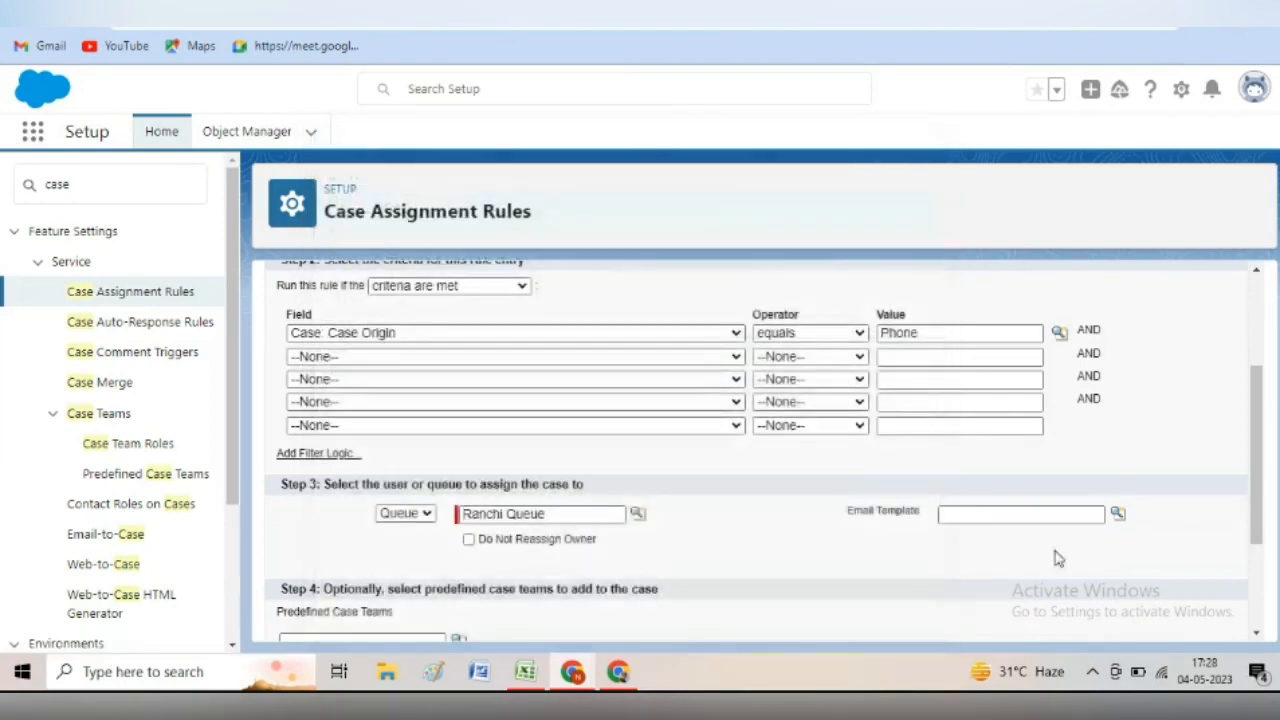
drag(1257, 451, 1272, 500)
scroll(1272, 500, down, 1)
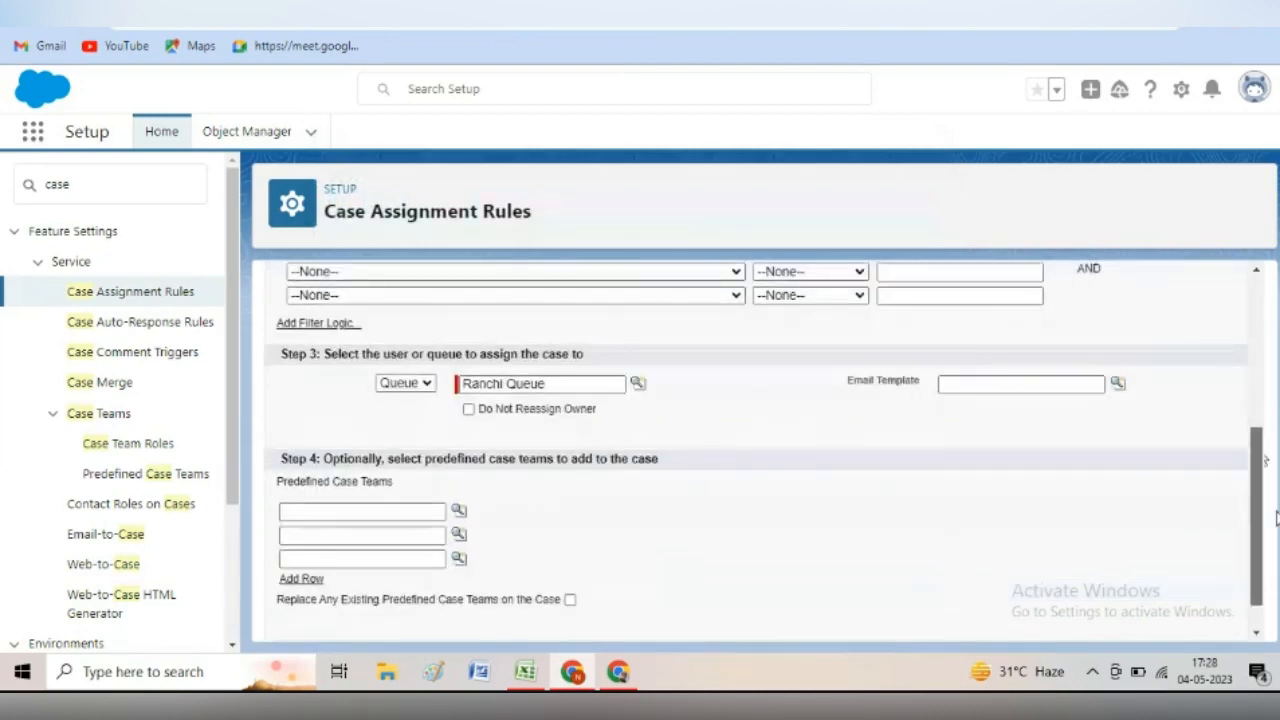
scroll(1265, 459, down, 1)
scroll(1265, 459, down, 1)
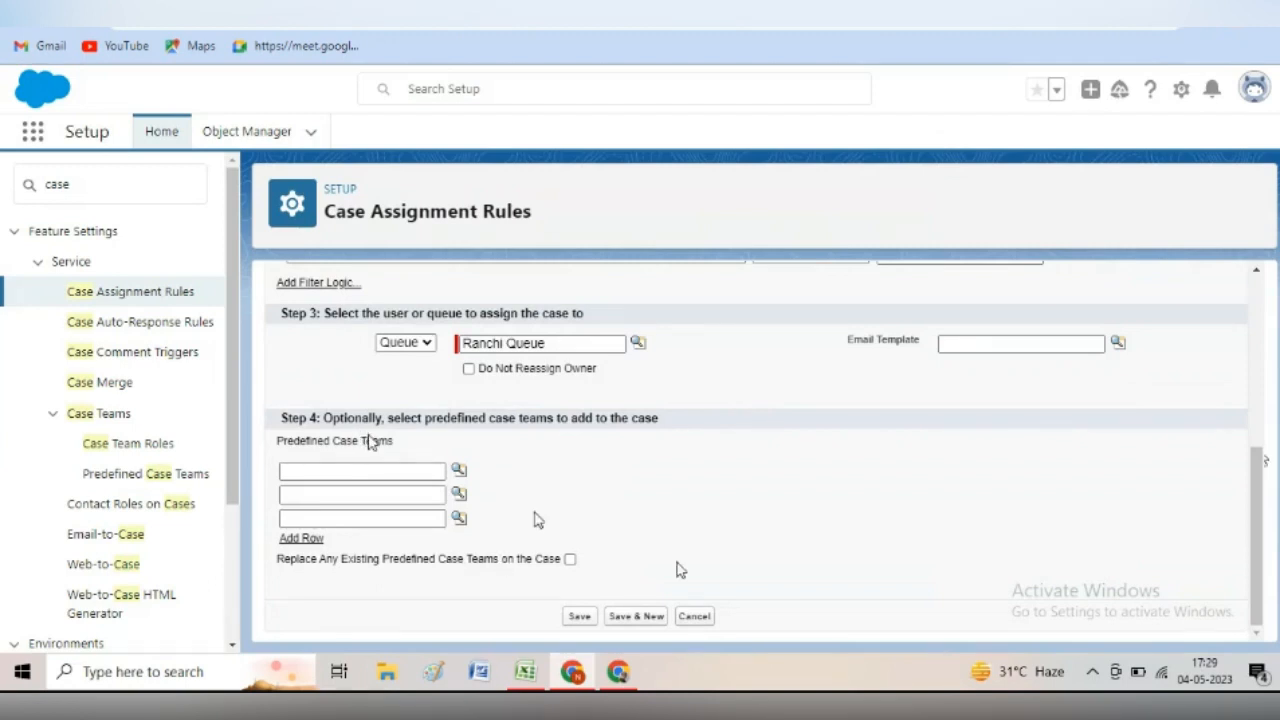
click(578, 616)
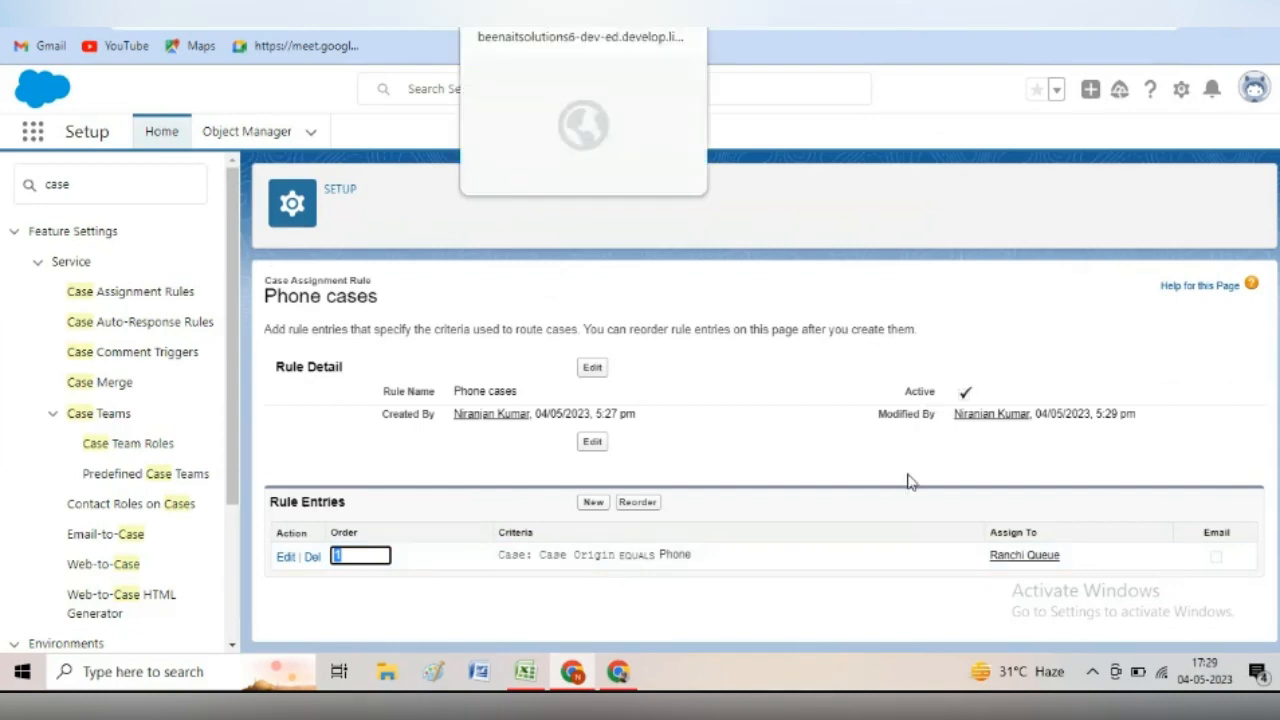
- Switch to the browser tab showing the Sales app's Cases list
click(545, 14)
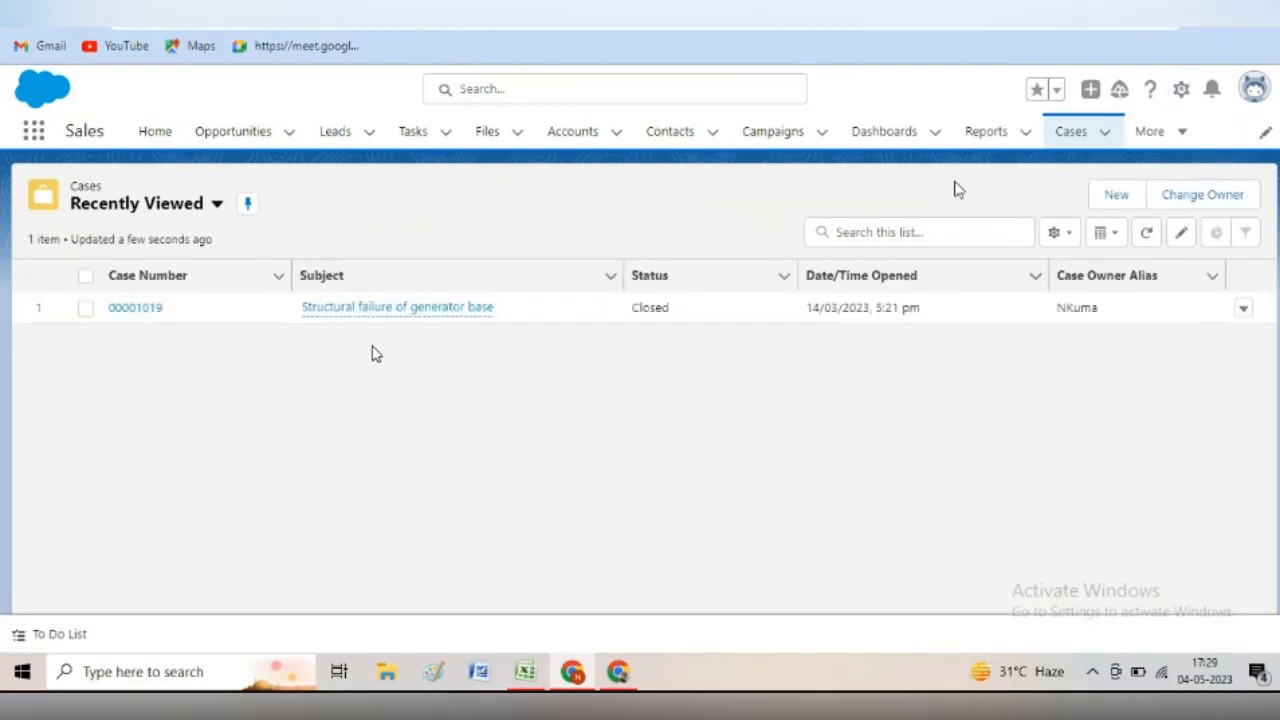
- Start a new case with Status New, Priority Medium and Case Origin Phone
click(1116, 195)
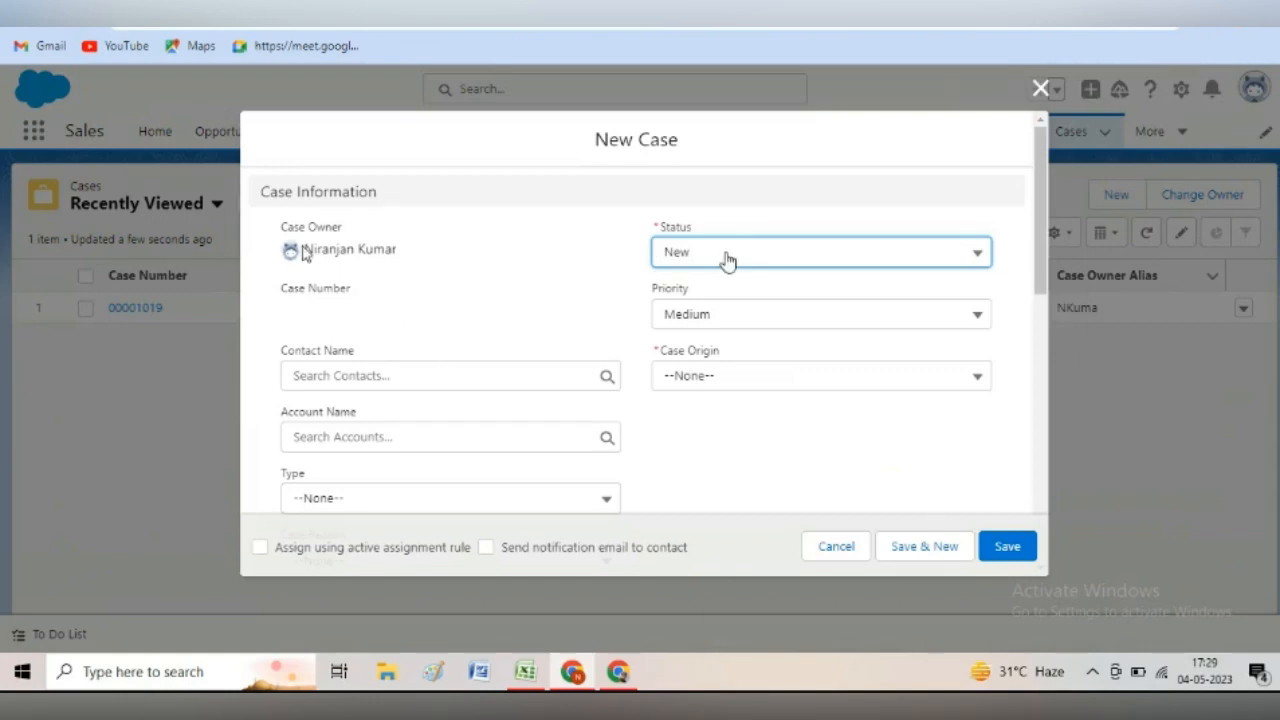
scroll(465, 285, down, 1)
click(465, 280)
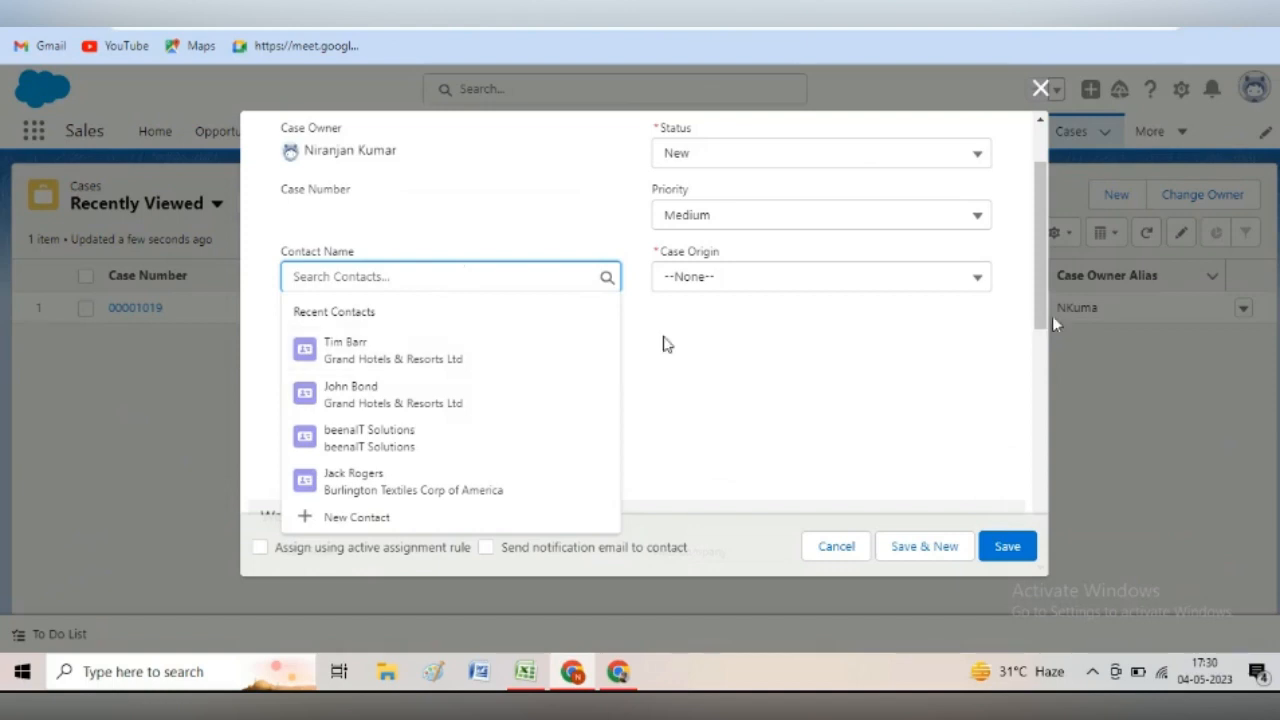
click(668, 344)
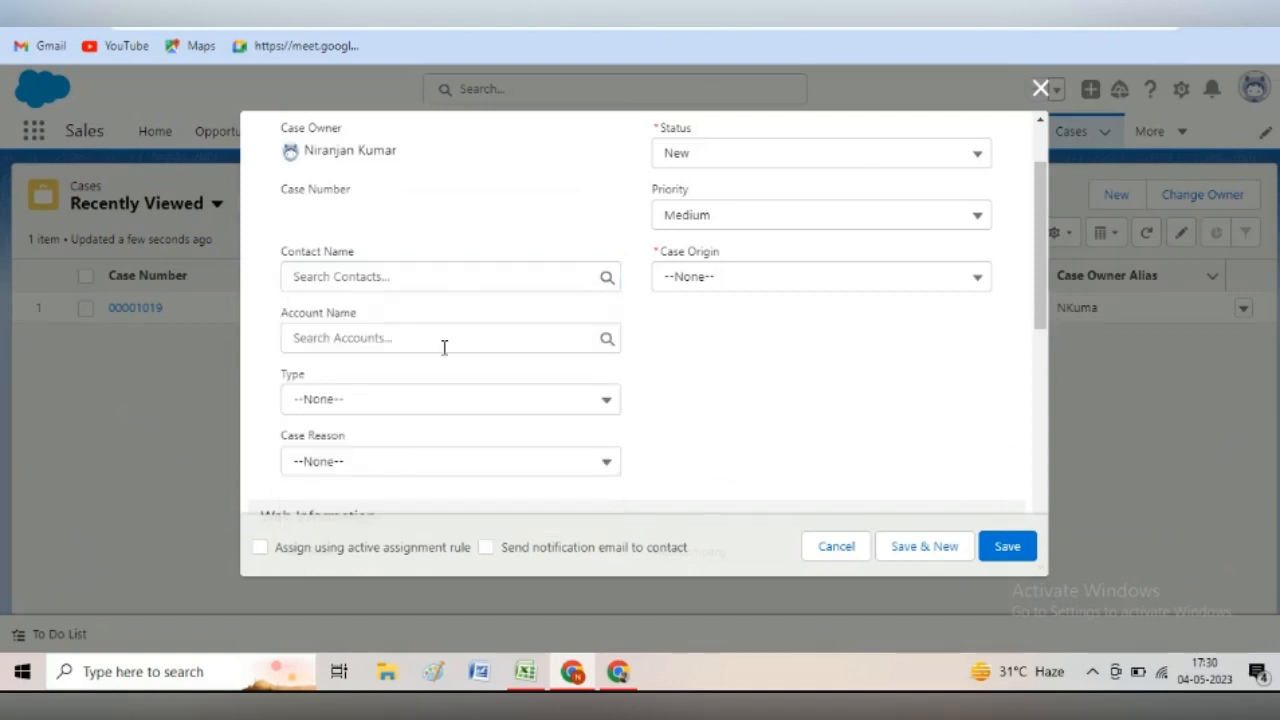
scroll(444, 347, up, 2)
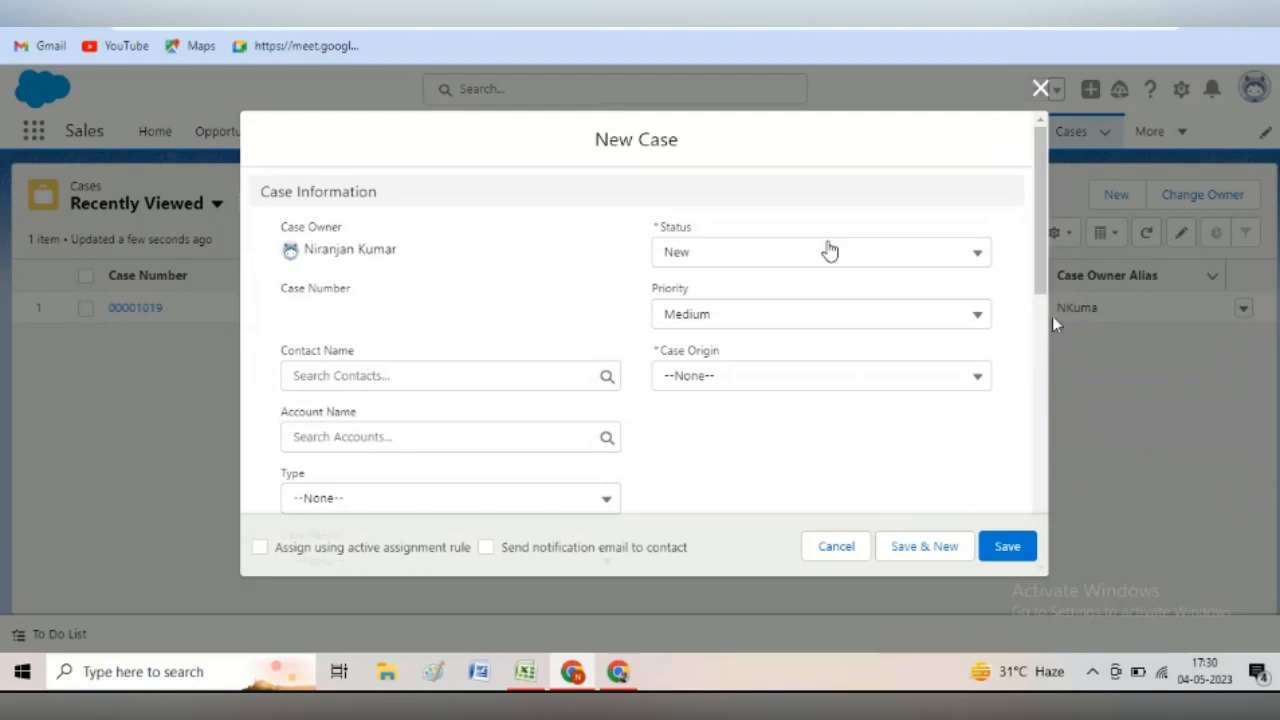
click(829, 251)
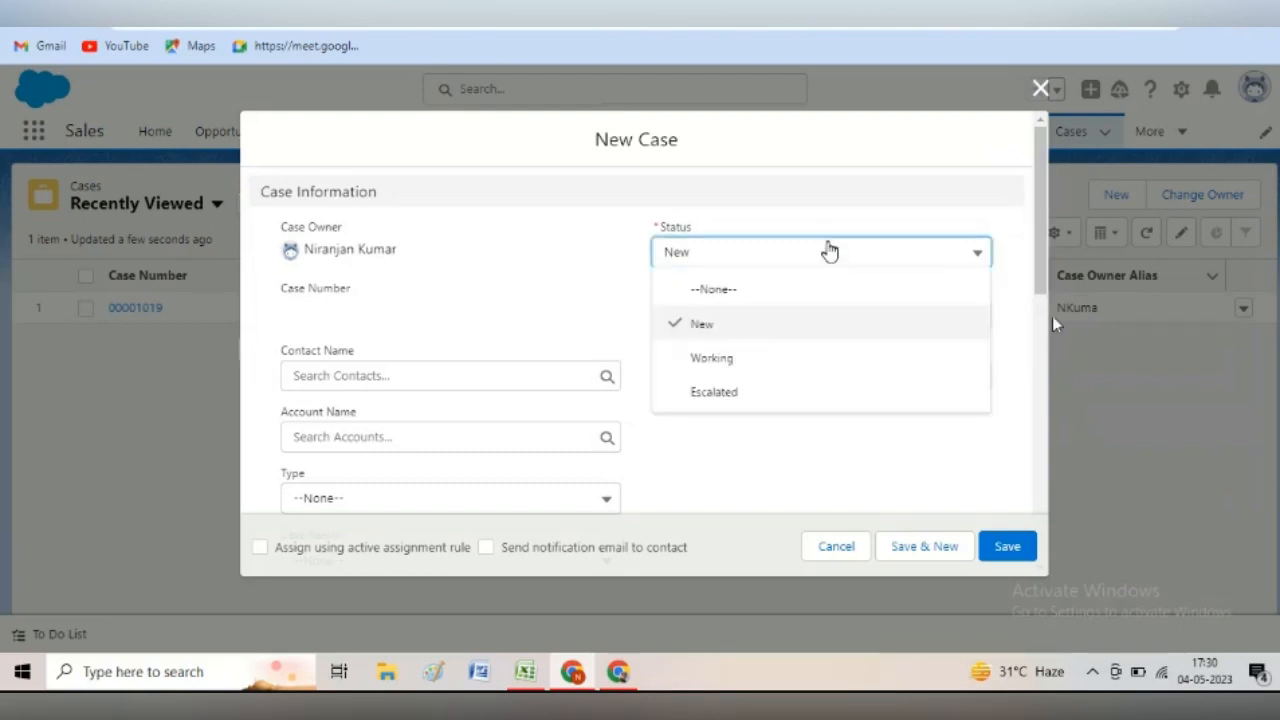
click(712, 334)
click(695, 316)
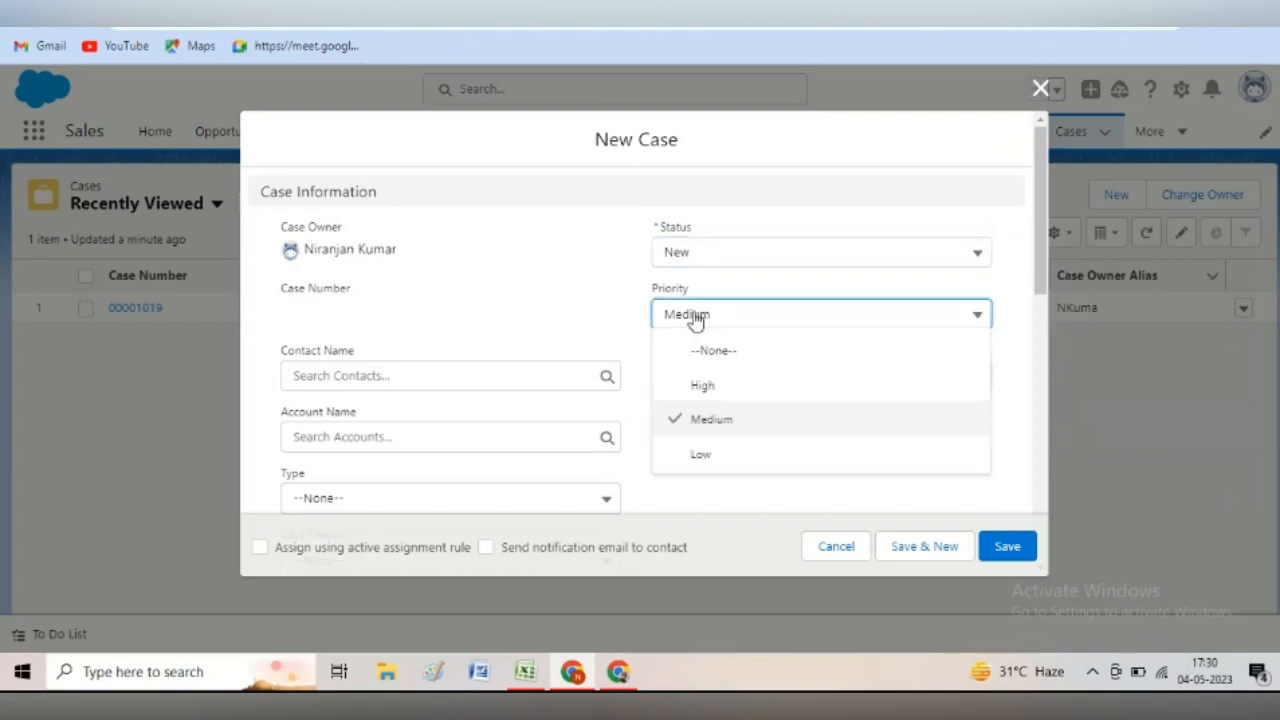
click(695, 316)
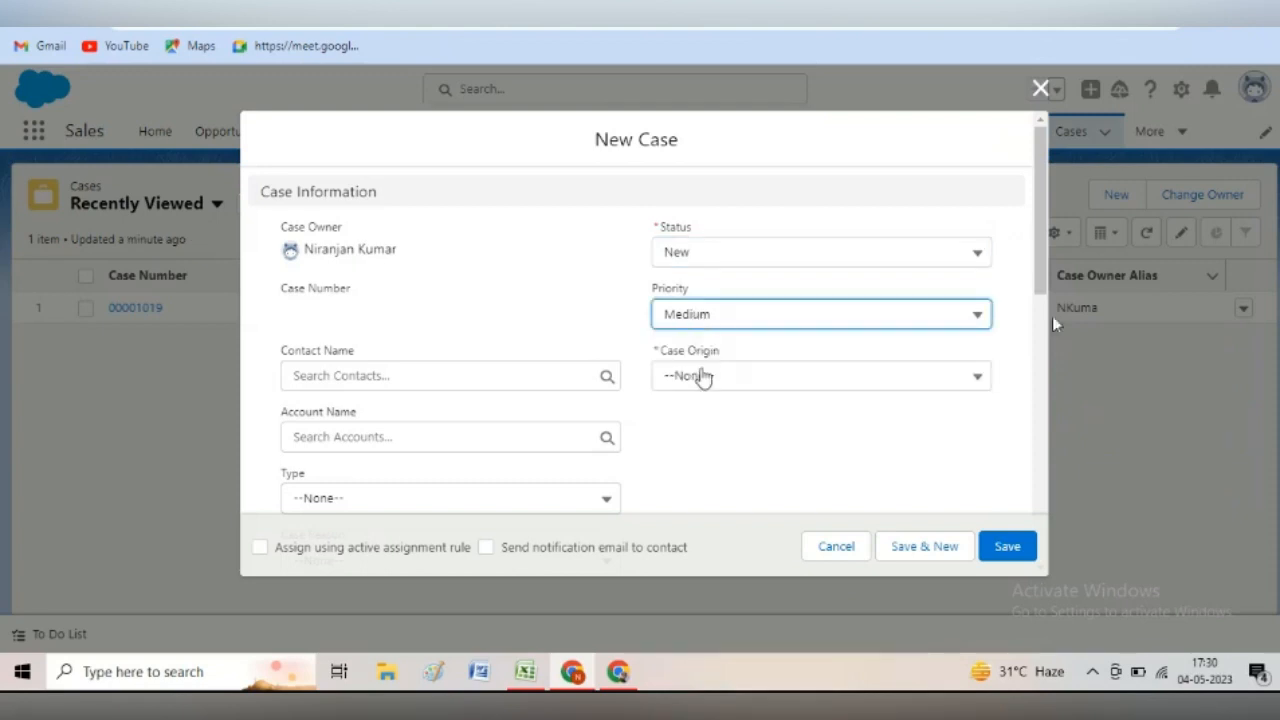
click(703, 375)
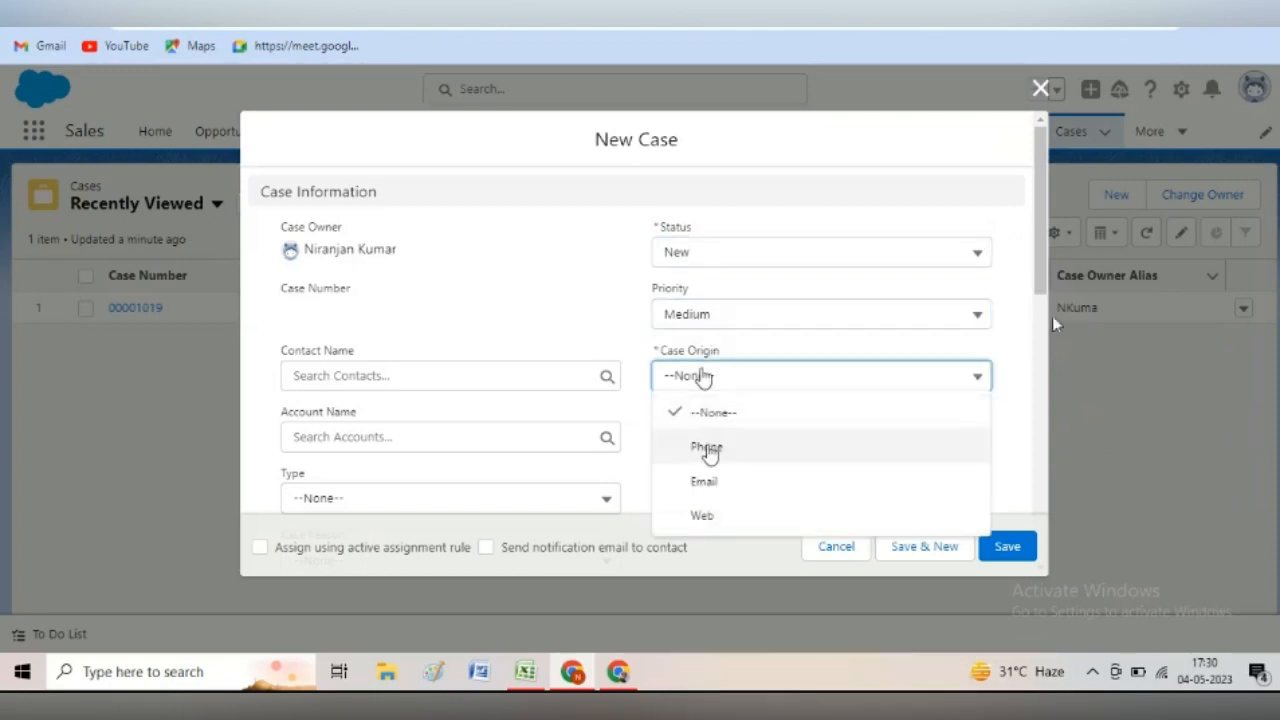
click(708, 447)
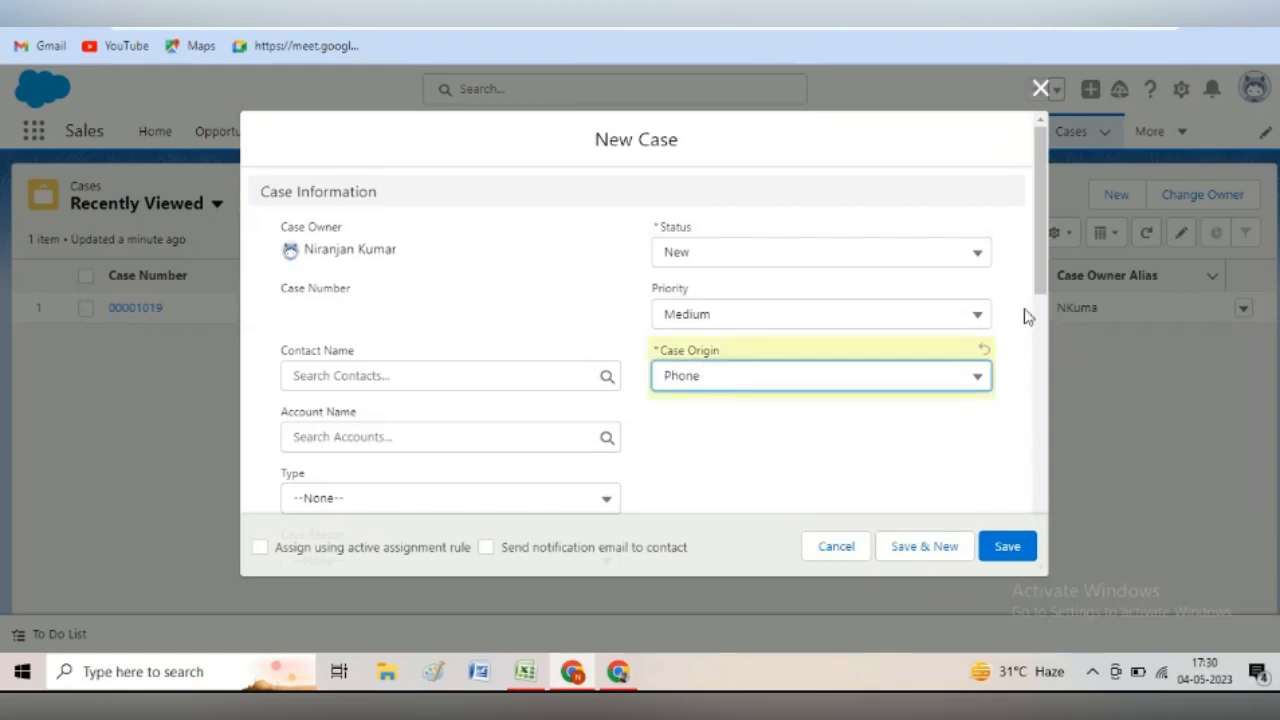
- Link the Burlington Textiles contact, apply the active assignment rule, and save the case
scroll(1052, 316, down, 2)
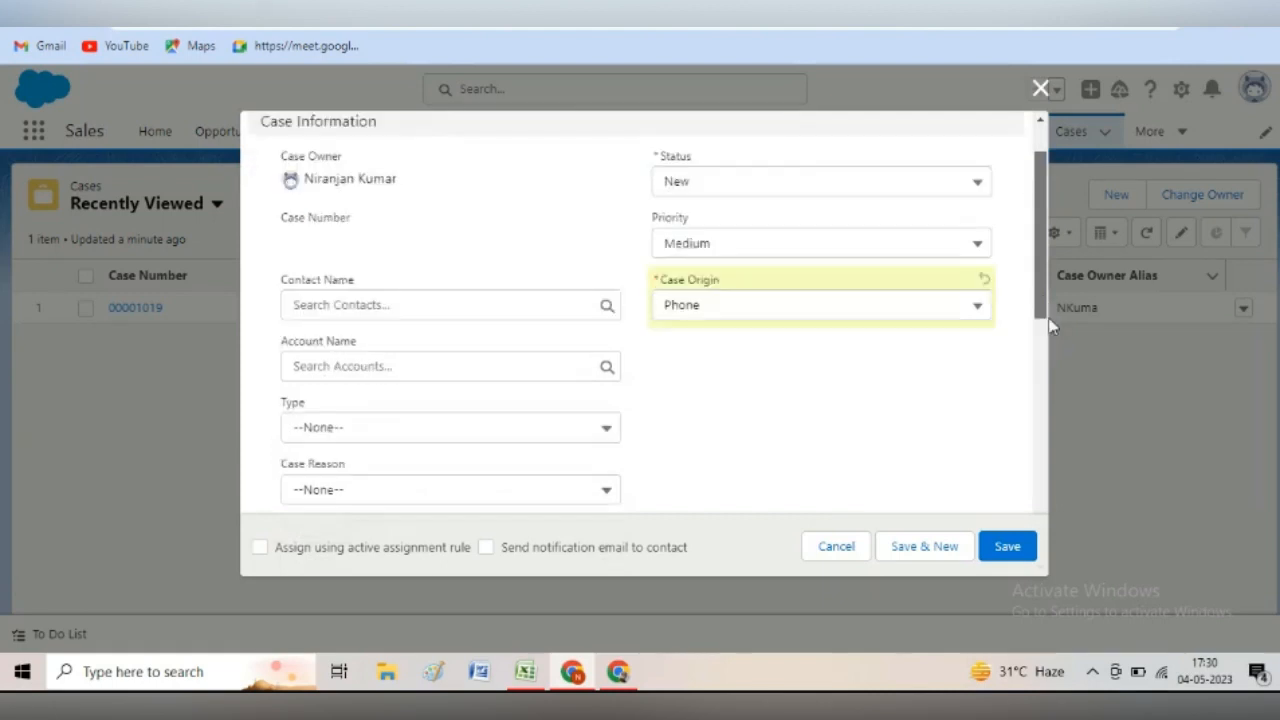
scroll(1051, 323, down, 1)
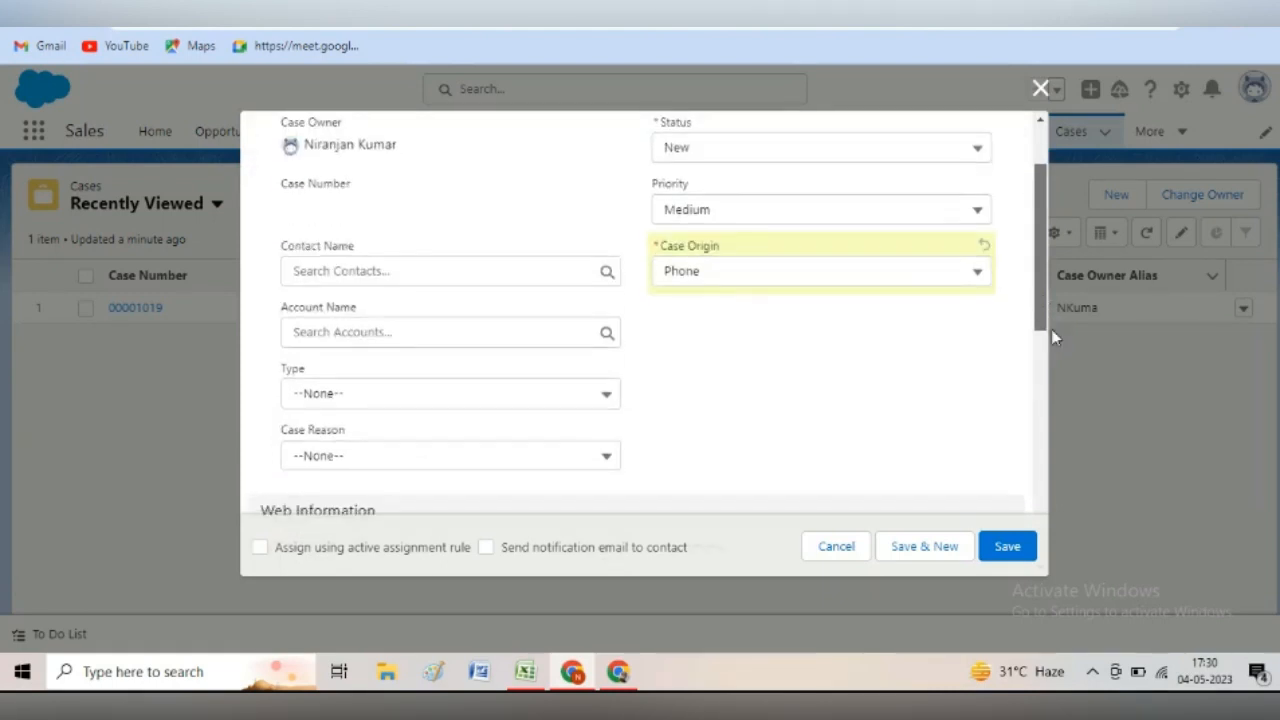
click(609, 270)
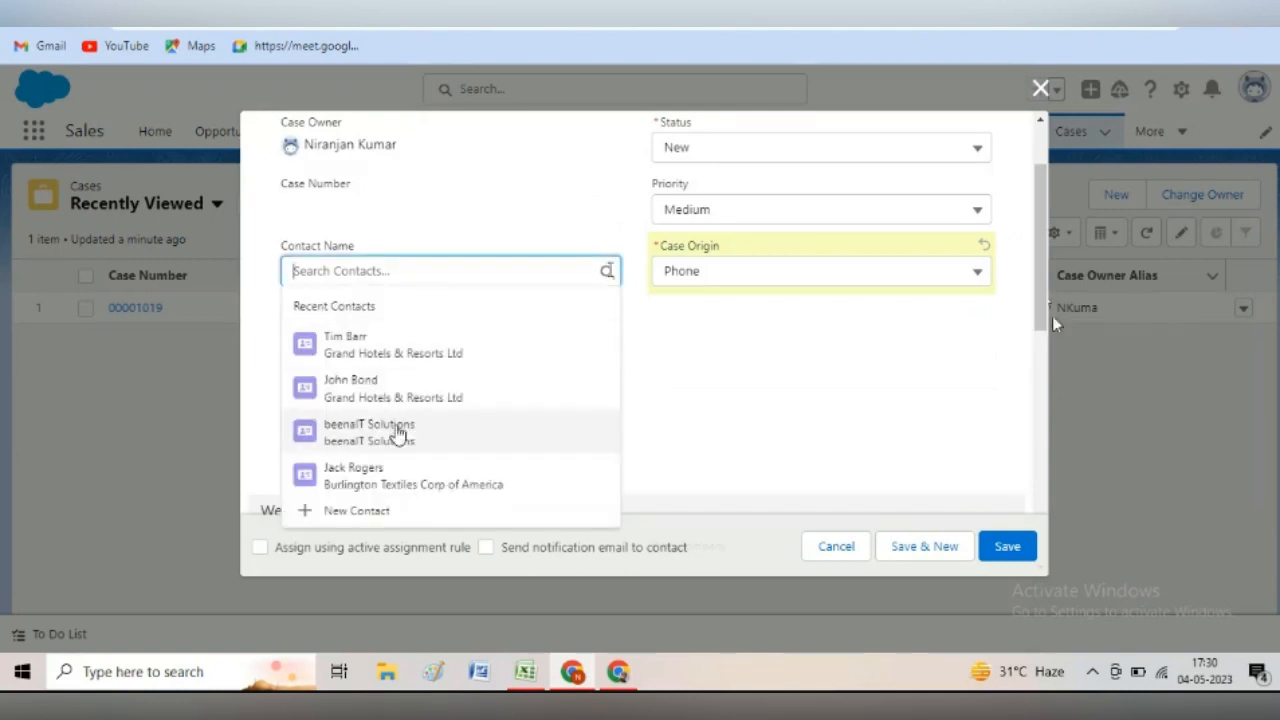
click(398, 432)
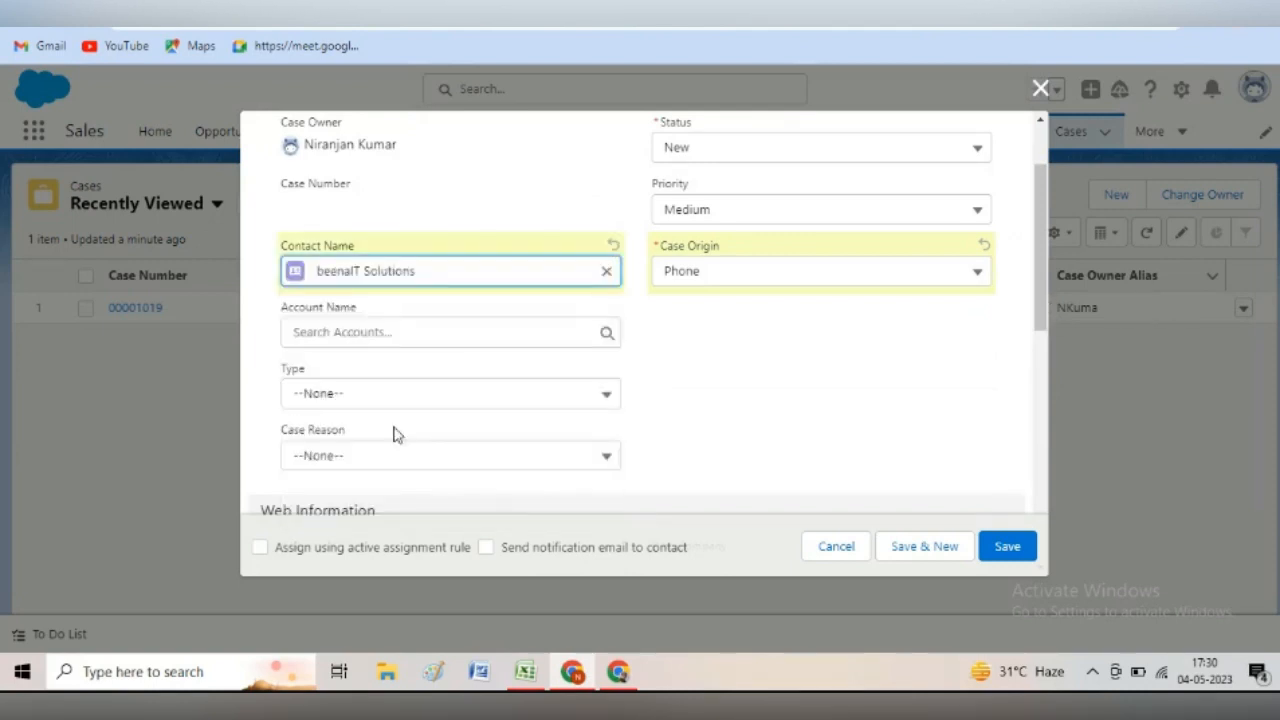
click(606, 271)
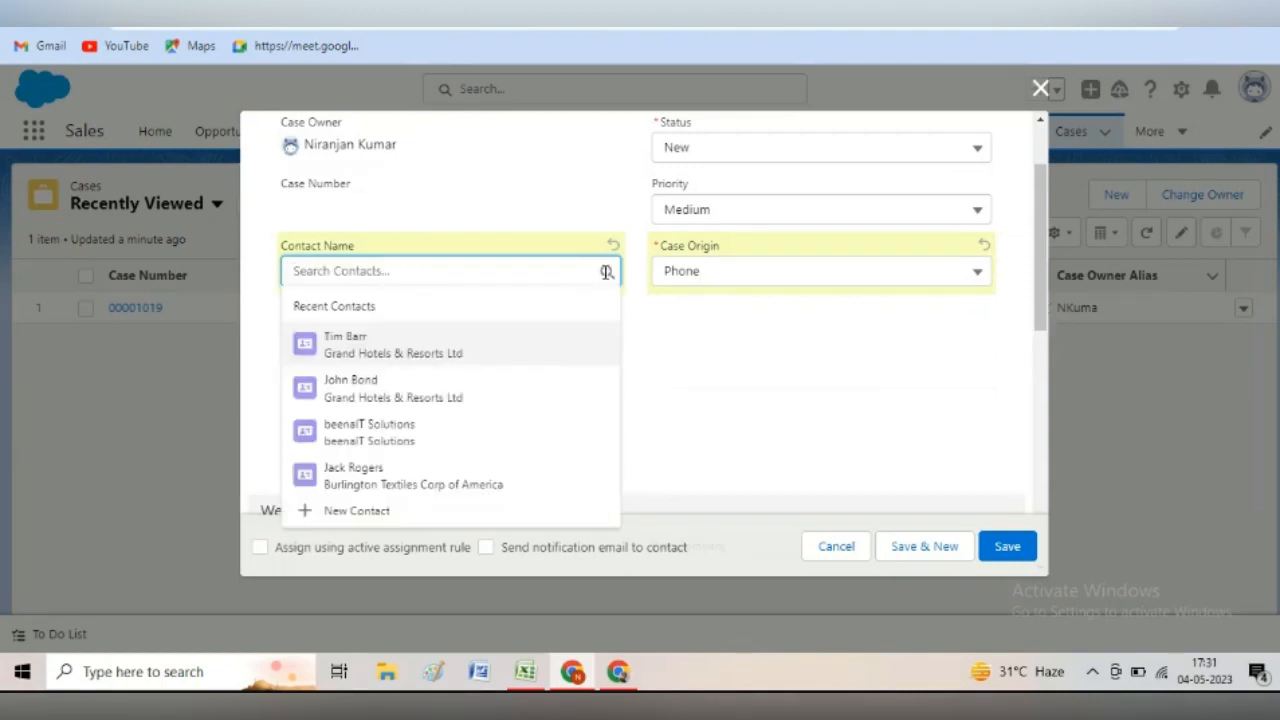
click(350, 475)
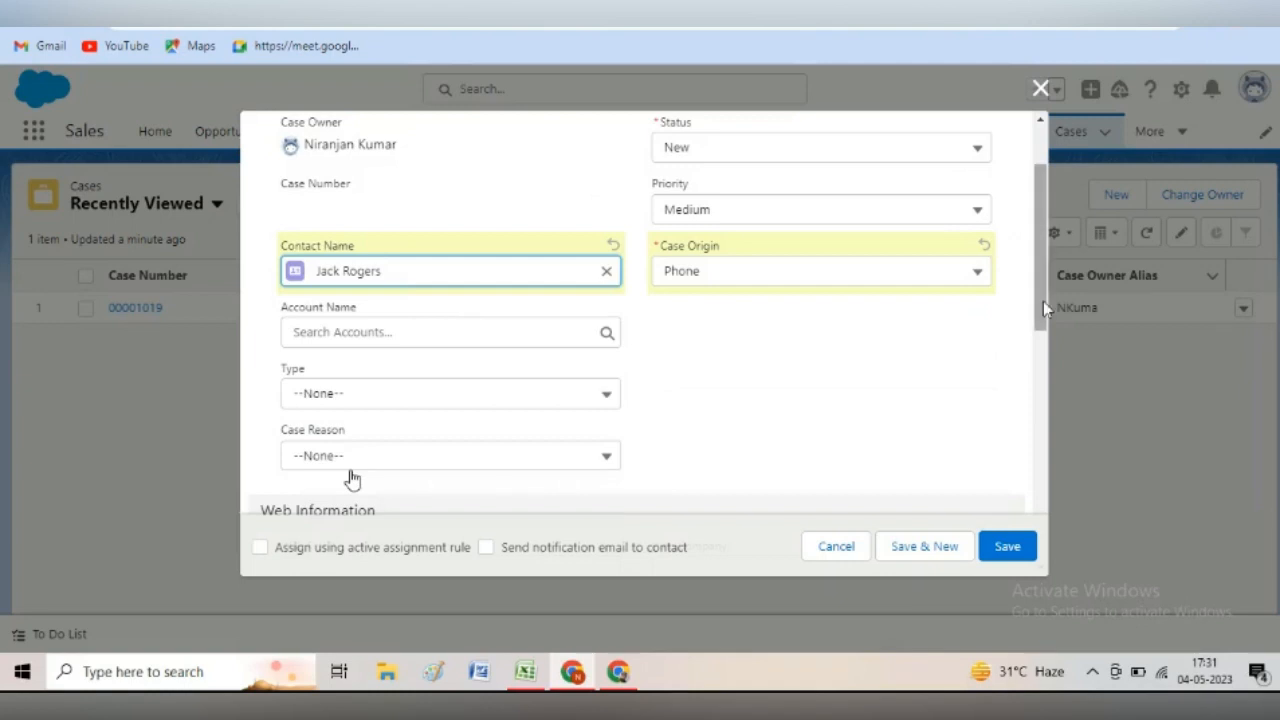
drag(1043, 301, 1075, 268)
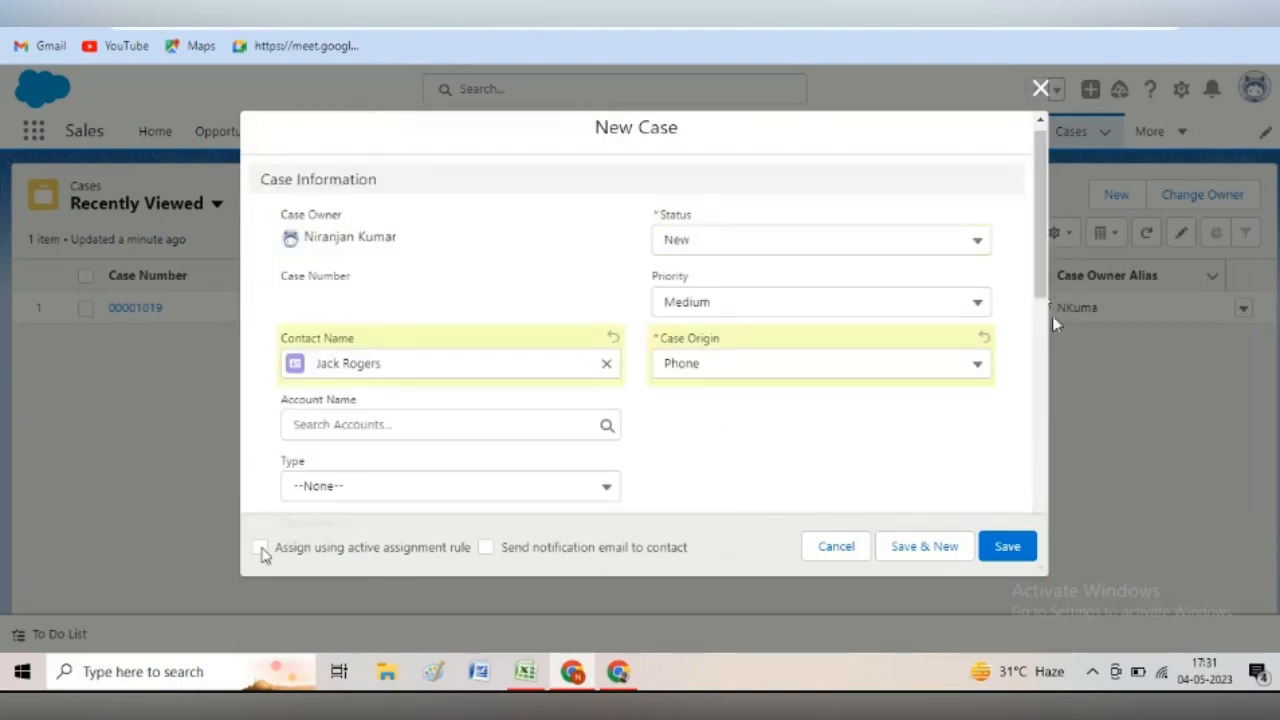
click(260, 547)
click(1010, 547)
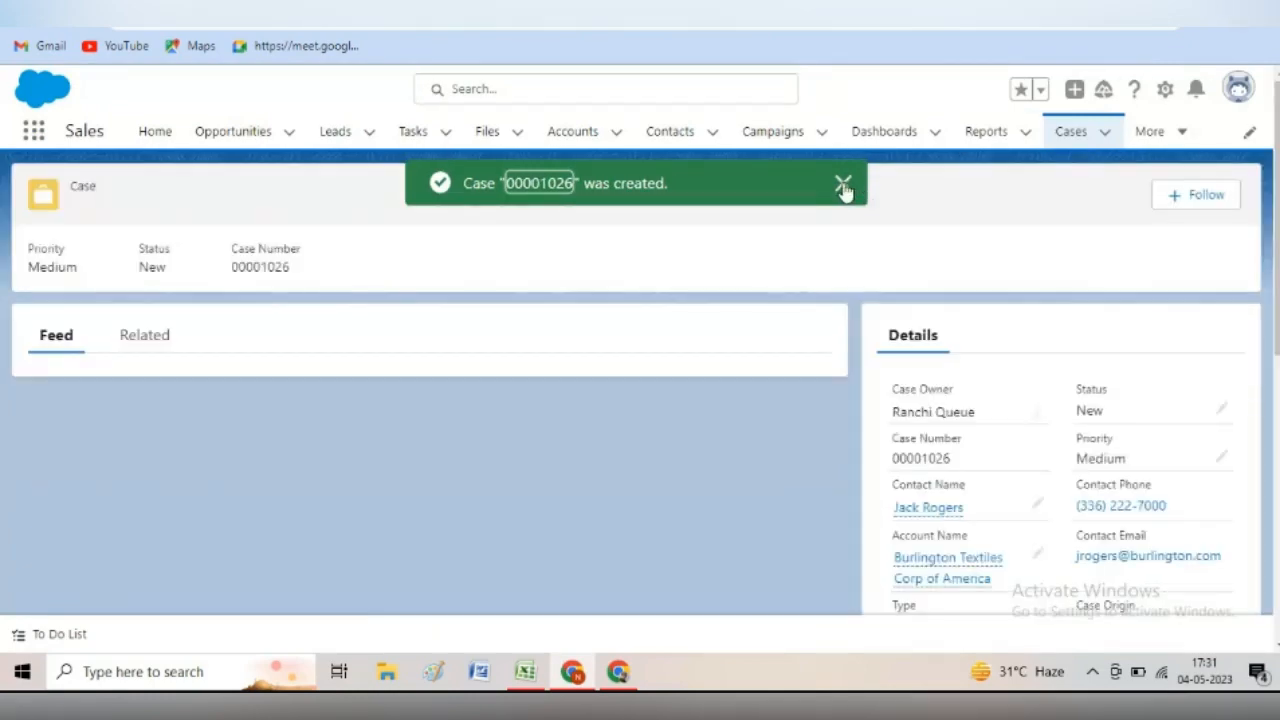
- Dismiss the case-created toast and scroll through case 00001026's details
click(843, 190)
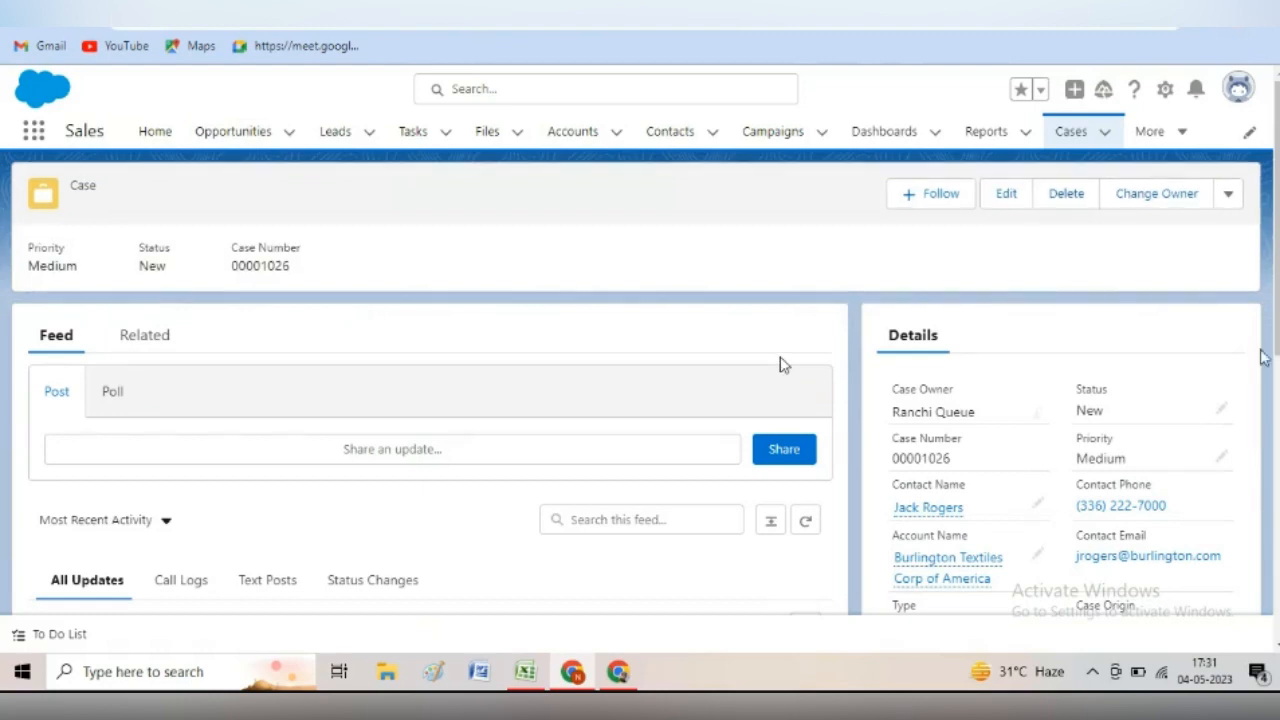
scroll(1270, 333, down, 1)
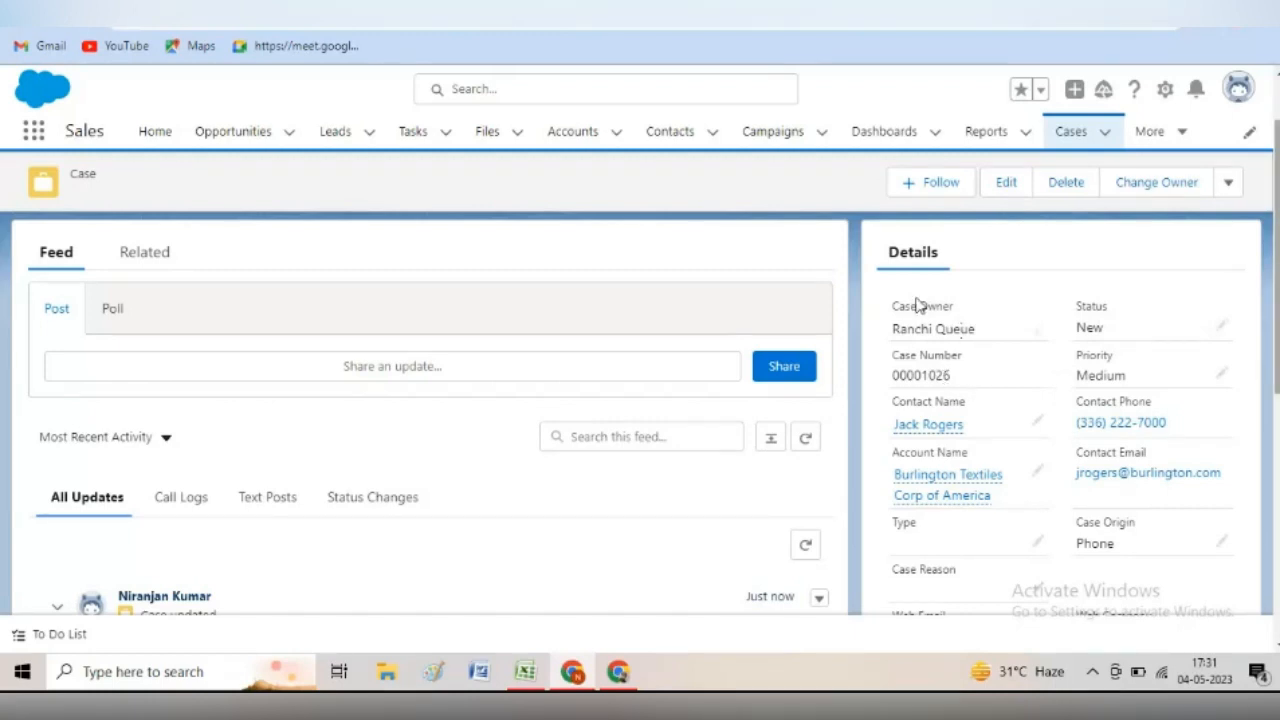
scroll(920, 305, down, 2)
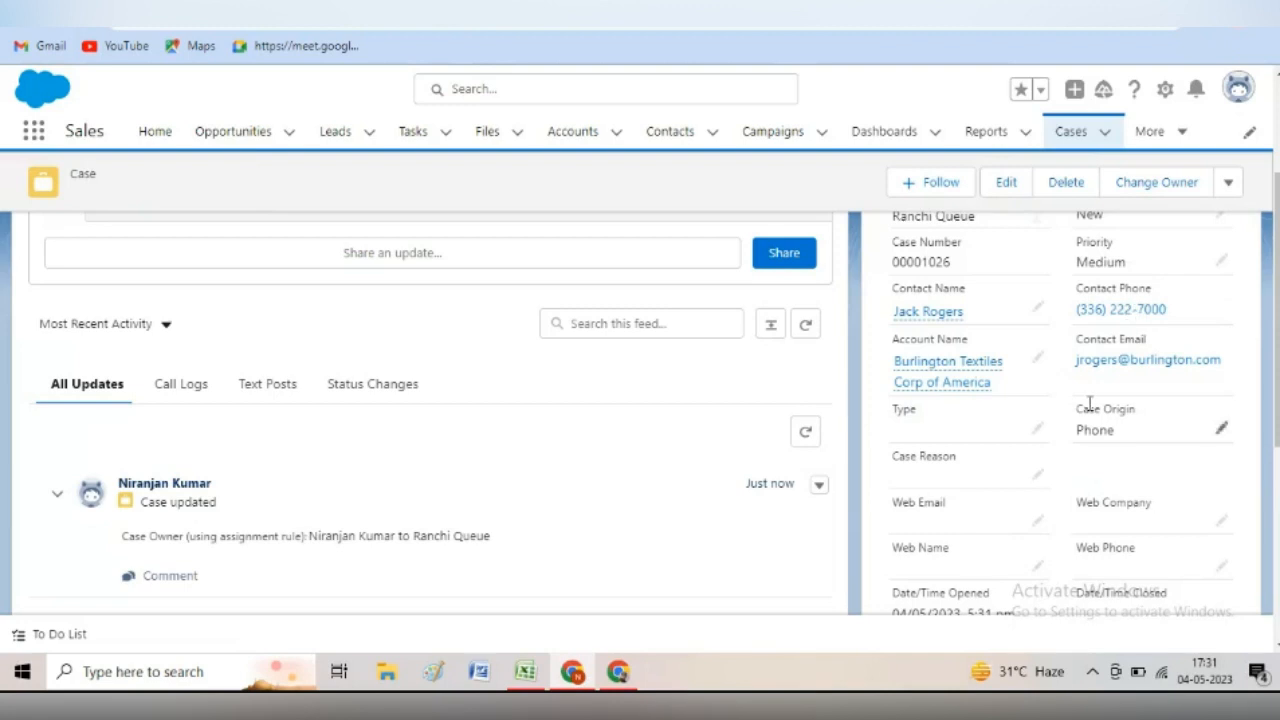
drag(1276, 393, 1276, 411)
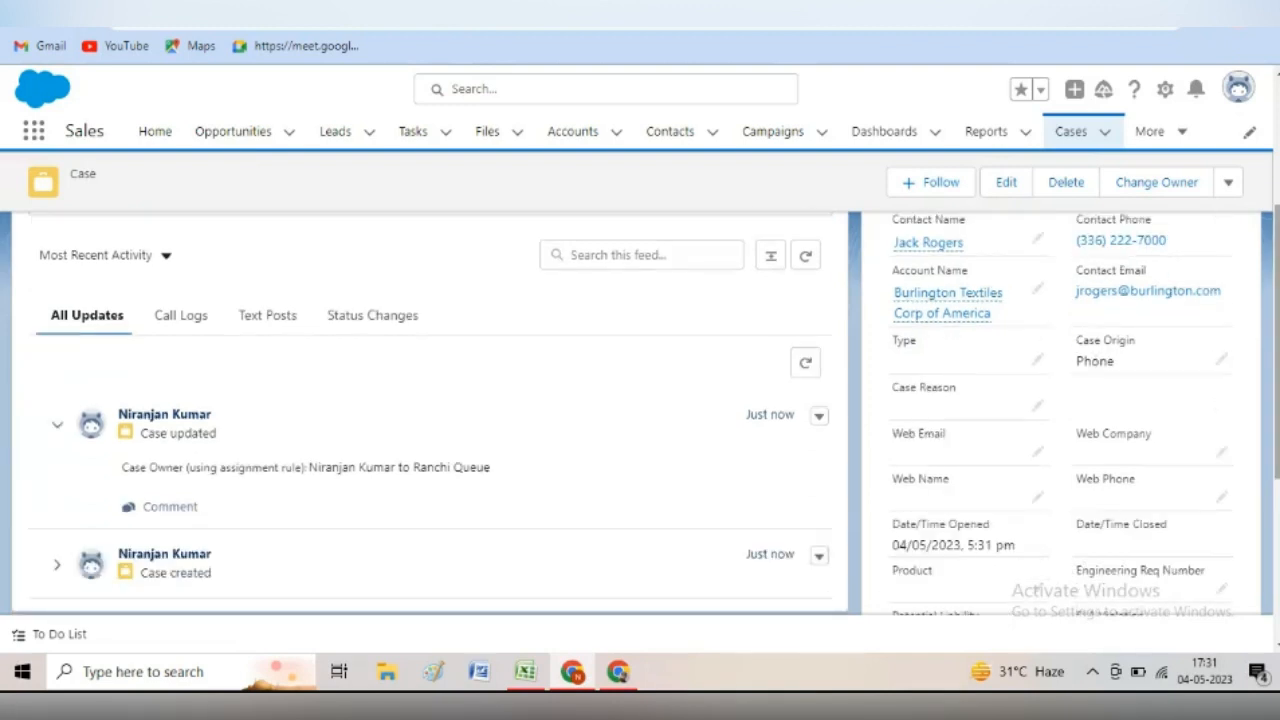
scroll(640, 400, down, 2)
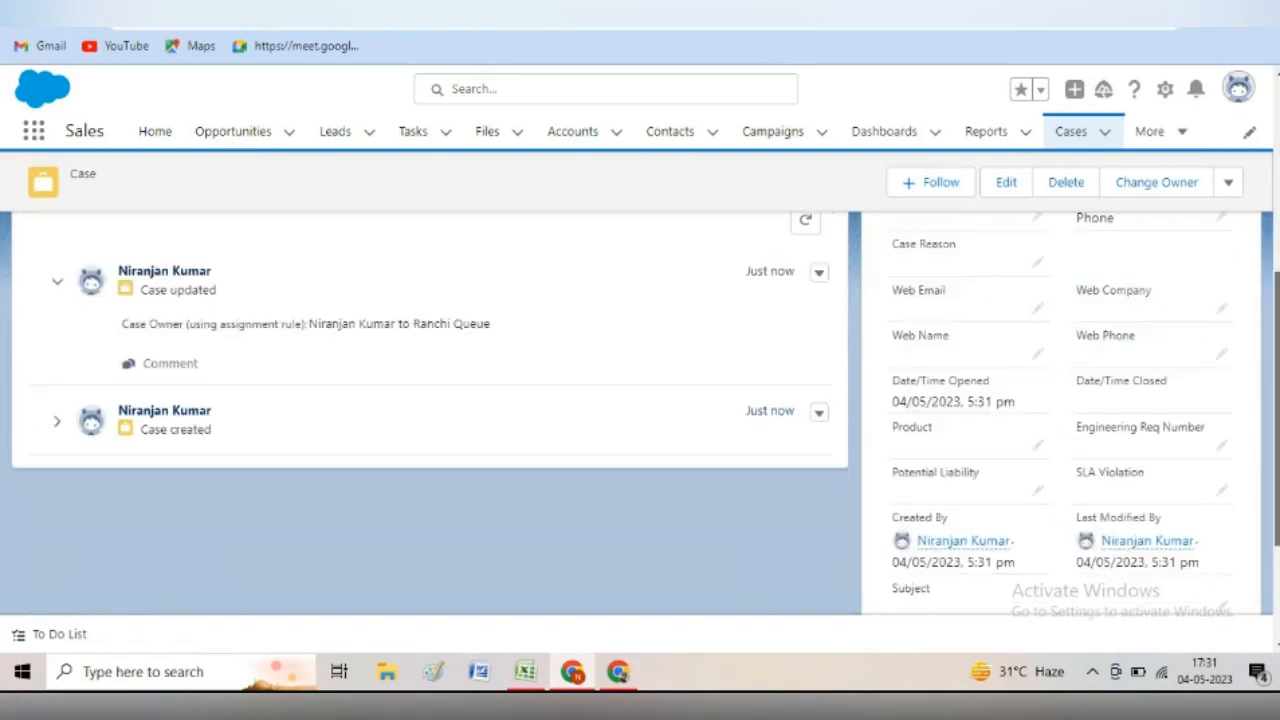
scroll(640, 400, down, 3)
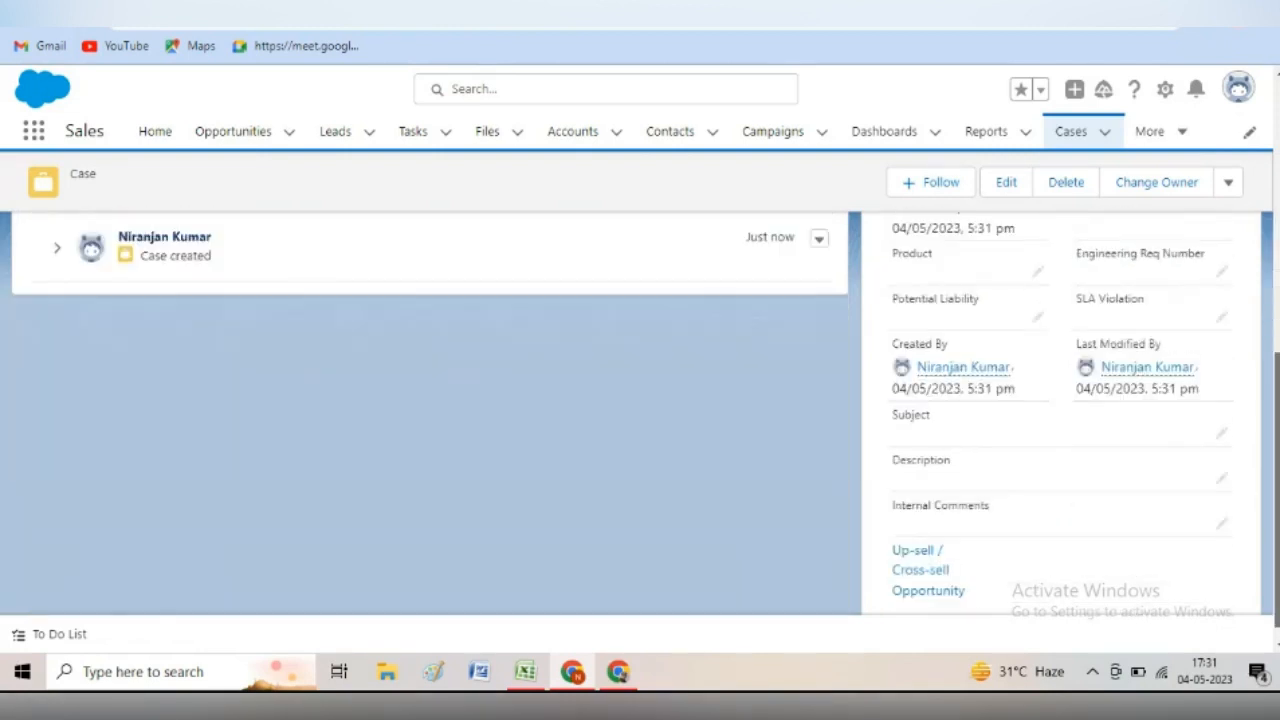
- Highlight the Ranchi Queue case owner value, then return to the Excel notes workbook
scroll(640, 400, down, 1)
scroll(640, 400, up, 6)
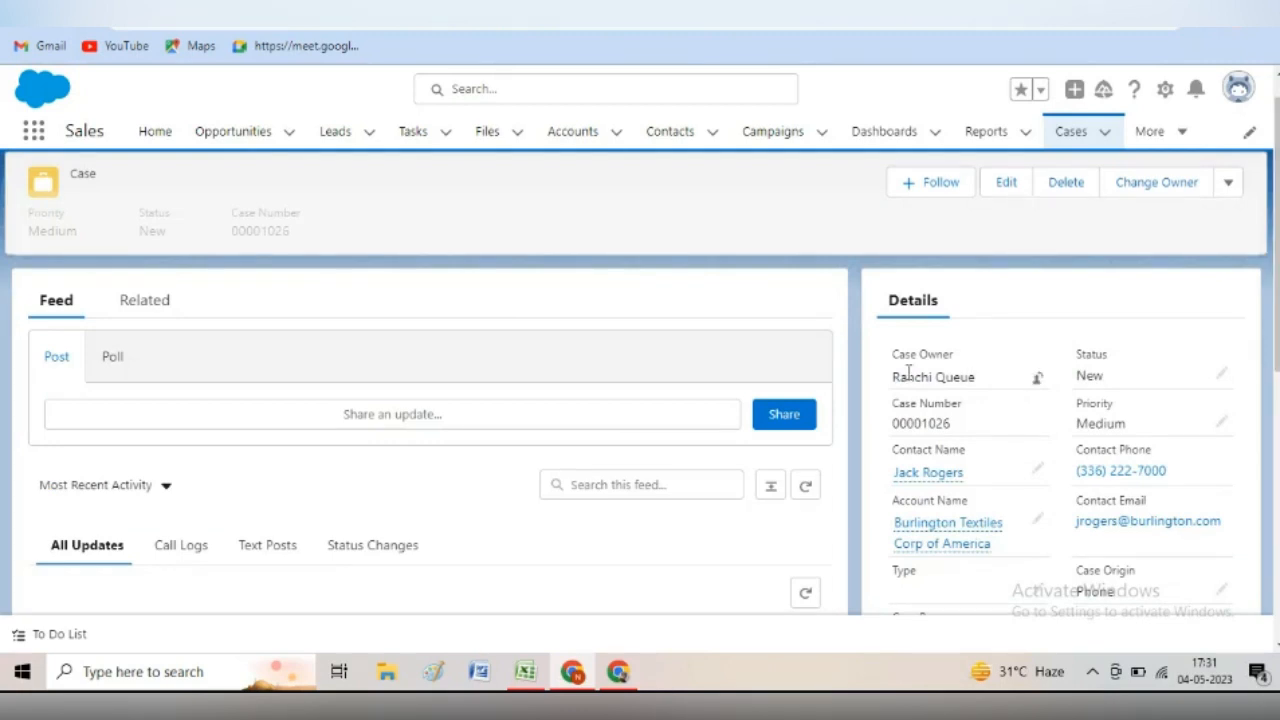
drag(893, 376, 977, 372)
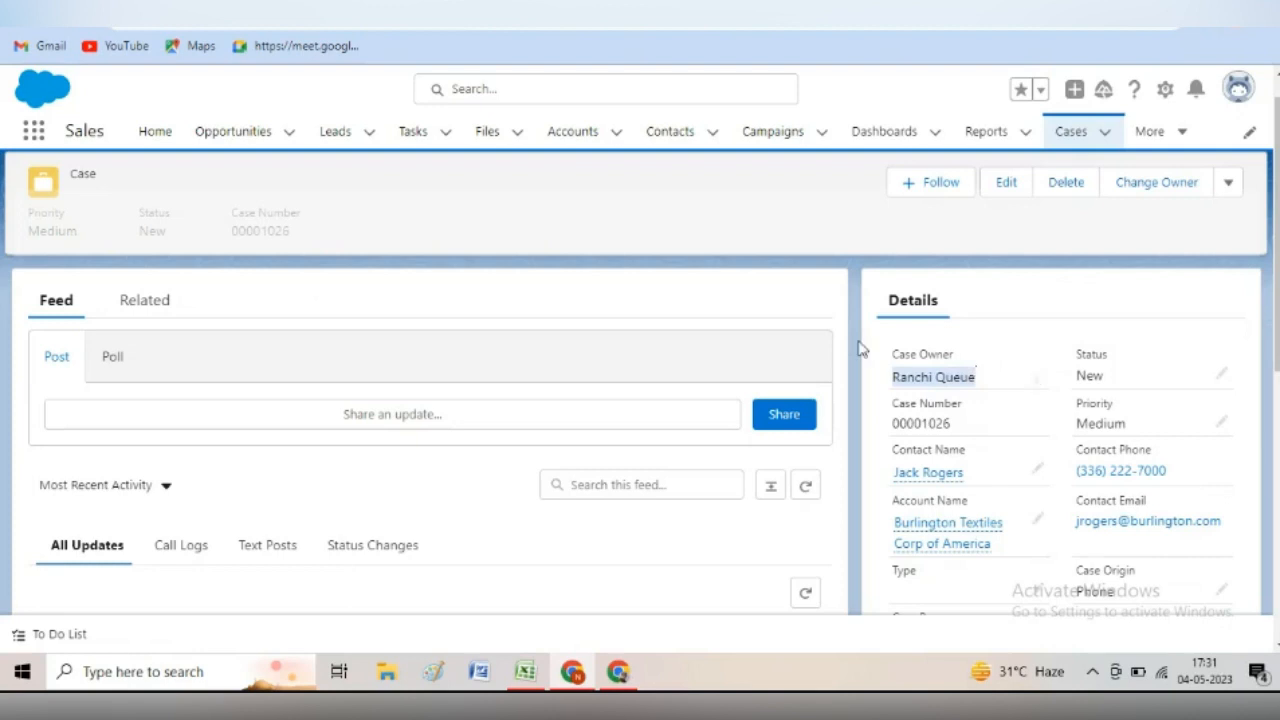
click(768, 308)
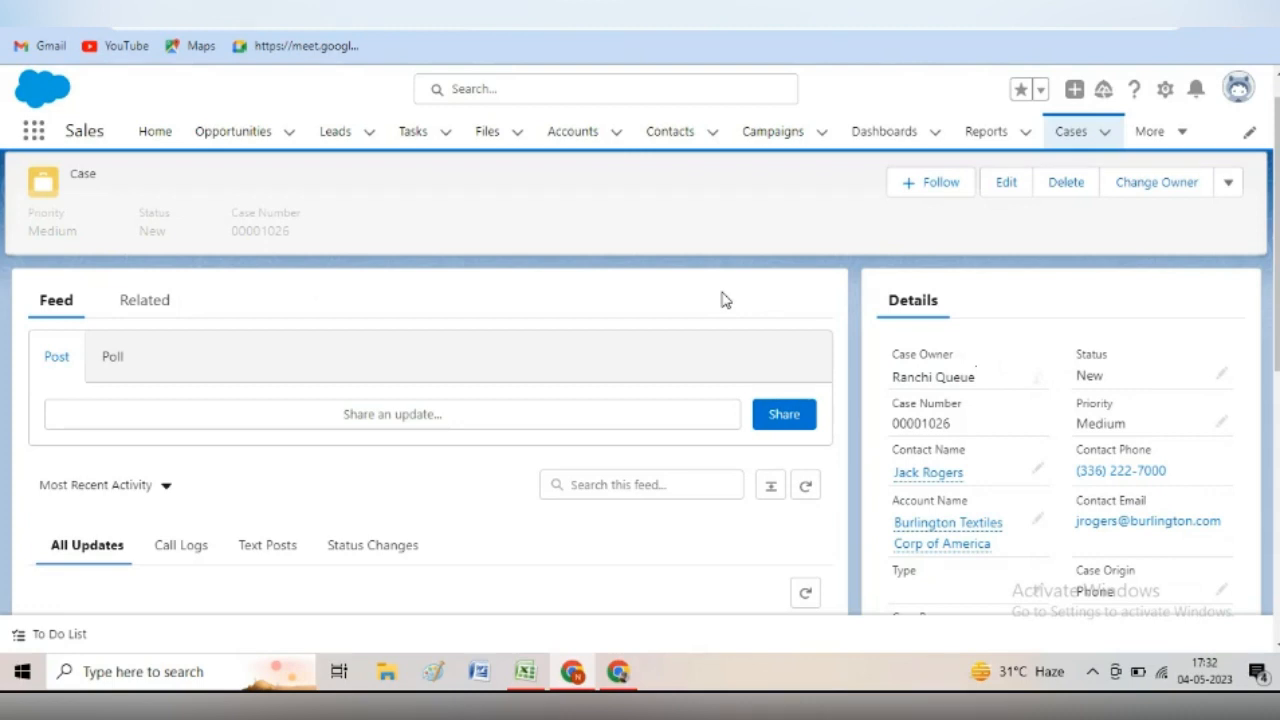
click(525, 671)
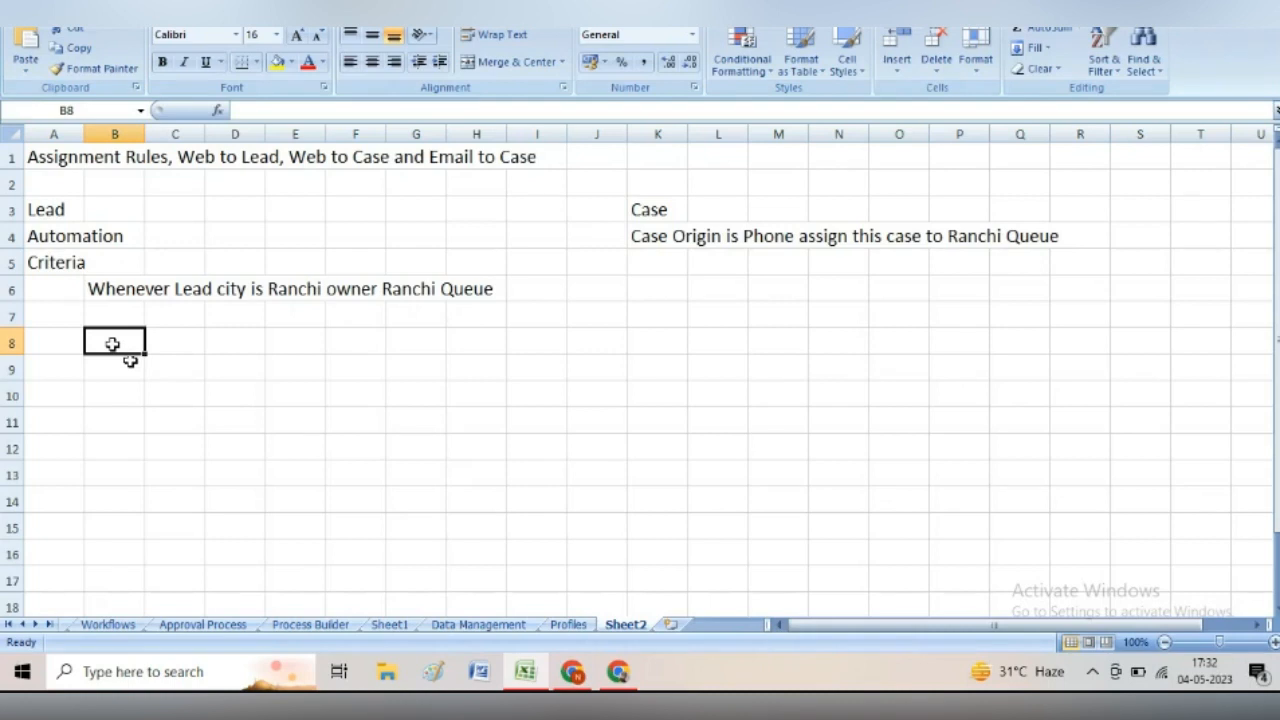
- Enter the note 'Web to Lead' in cell B8 of Sheet2
text(Web to Le)
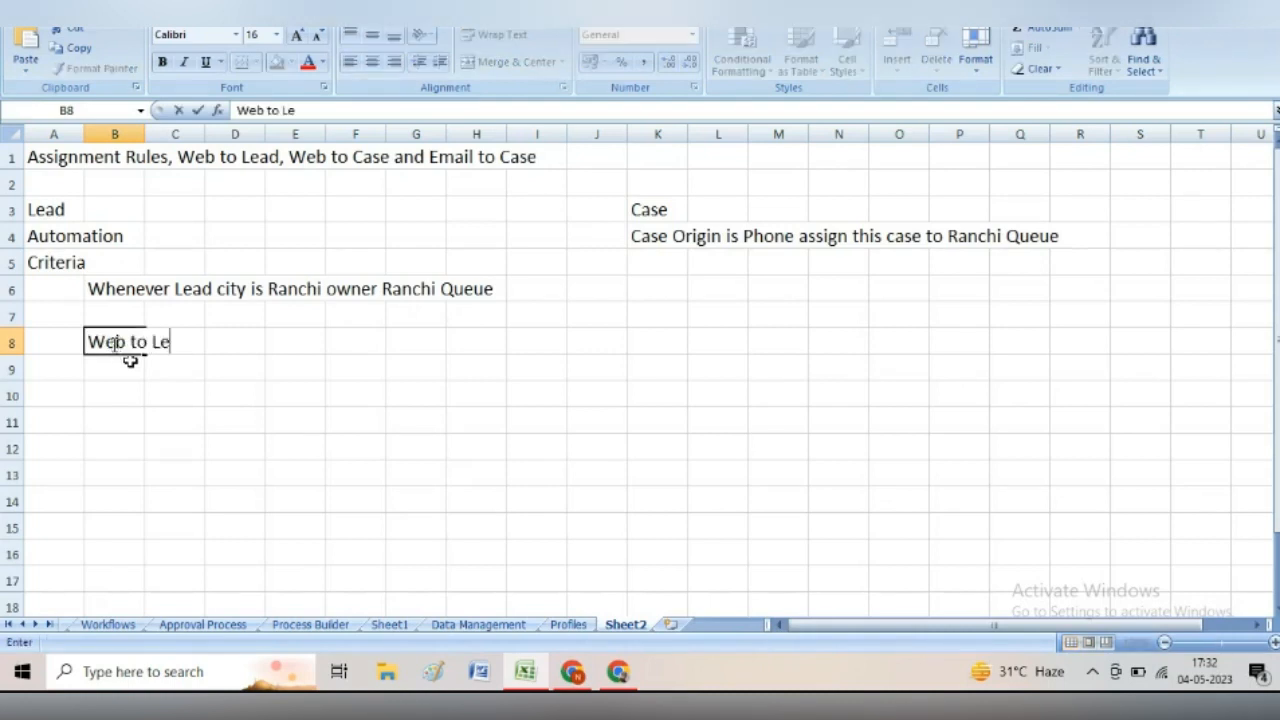
text(ad)
click(106, 371)
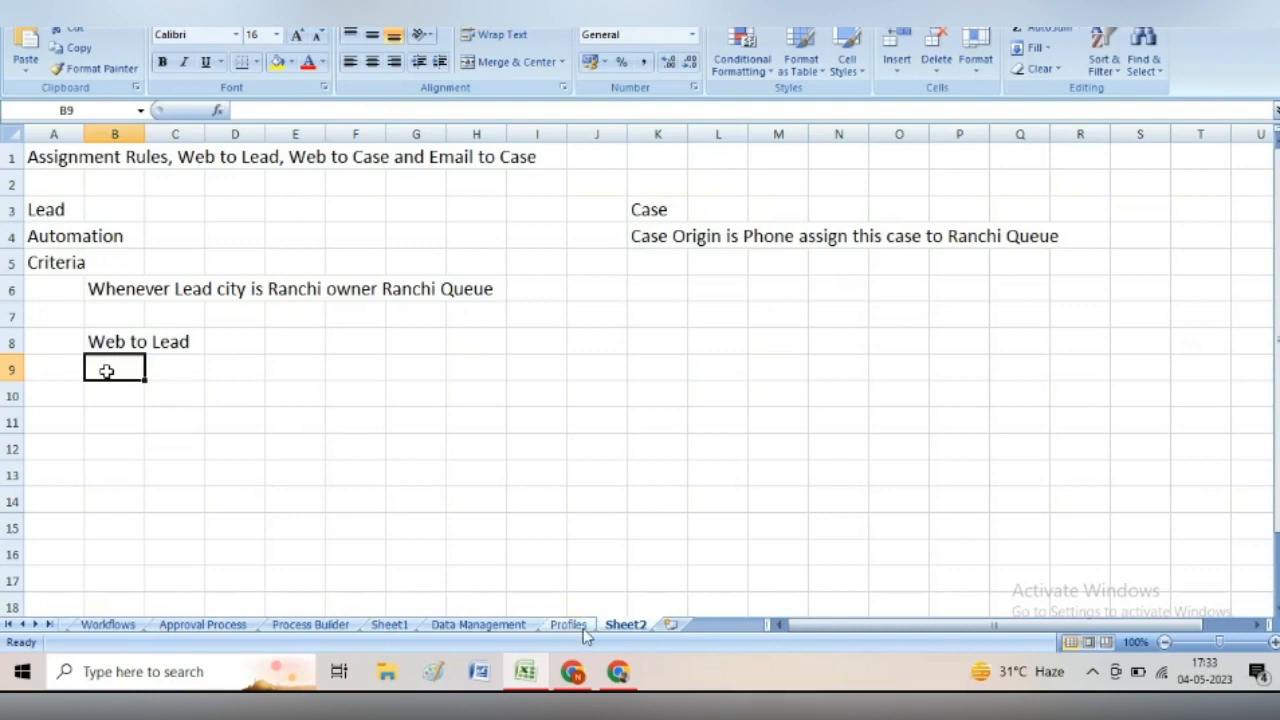
mouse_move(574, 668)
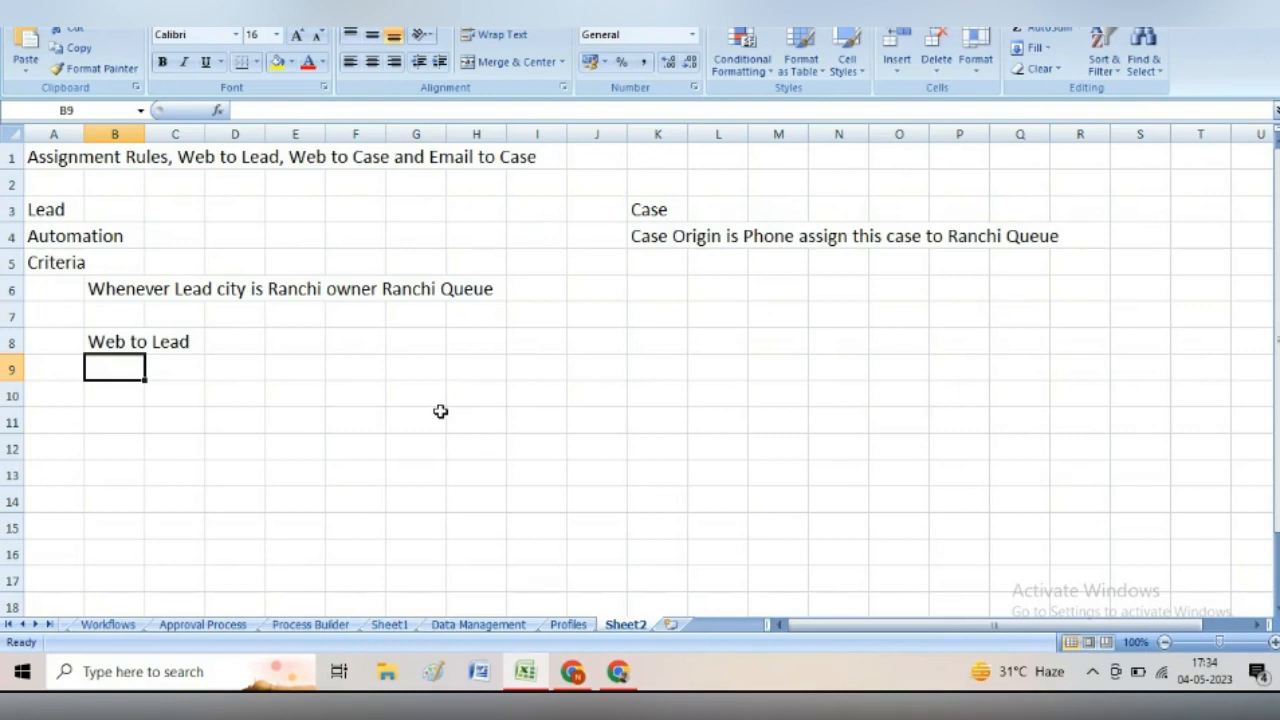
click(53, 371)
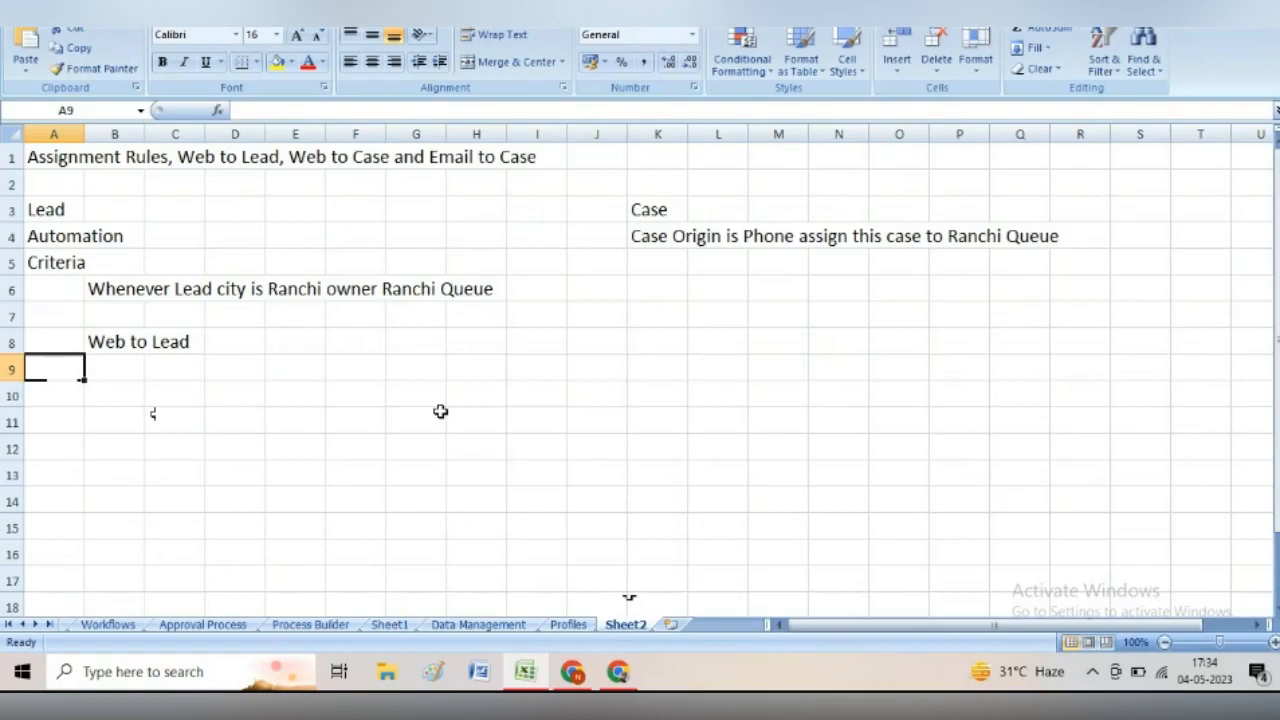
- Open the saved webtolead form from the desktop in Chrome
key(super+d)
double_click(105, 372)
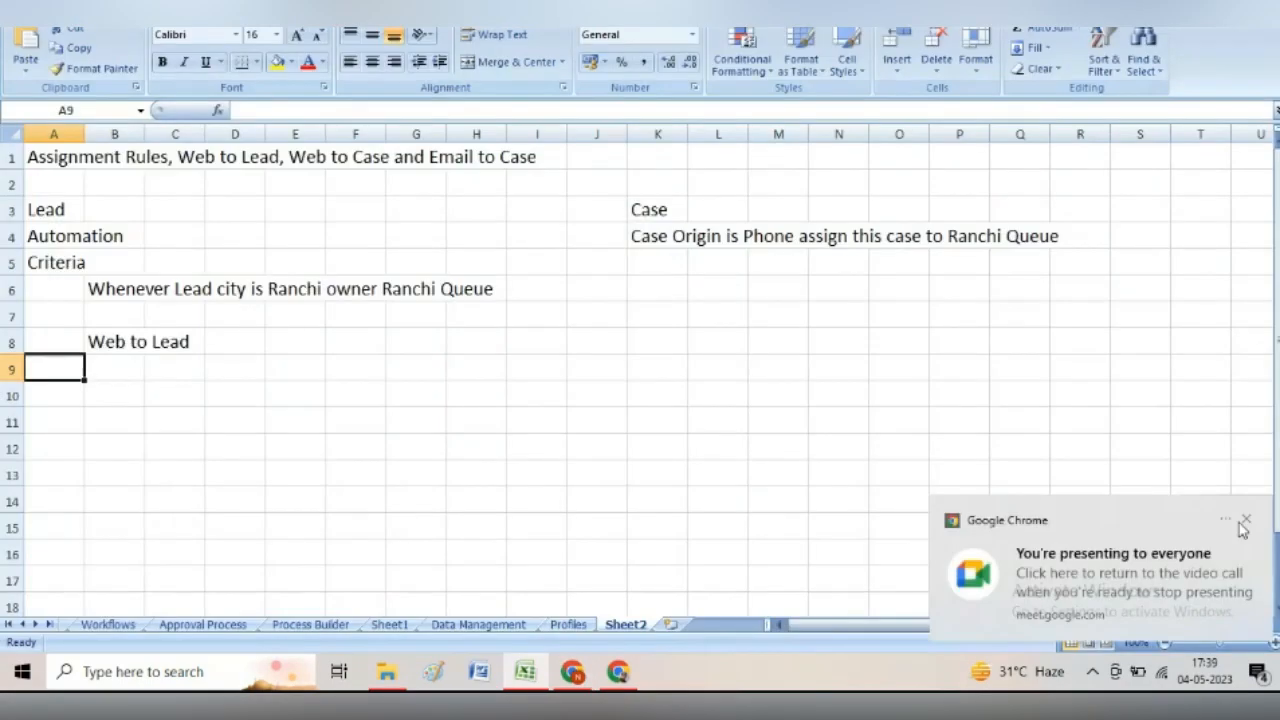
click(1245, 521)
- Search Setup Quick Find for 'web-' and open the Web-to-Lead page
click(618, 672)
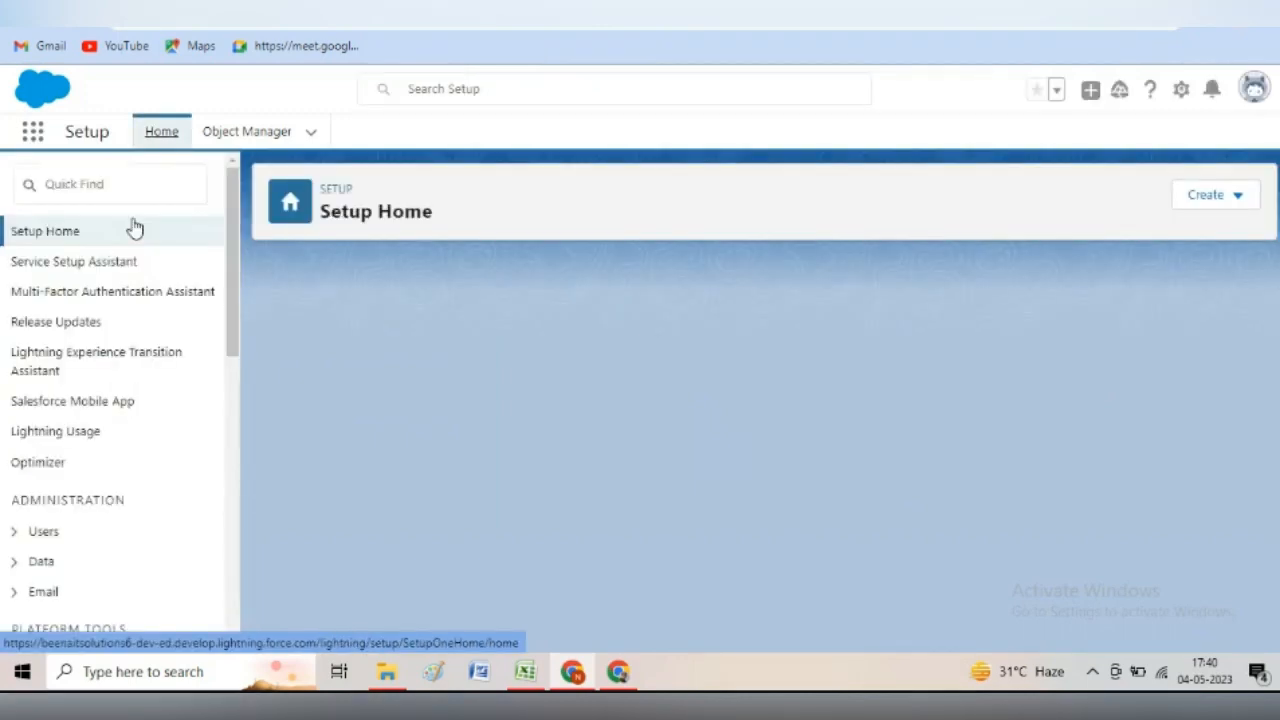
click(105, 185)
text(web-)
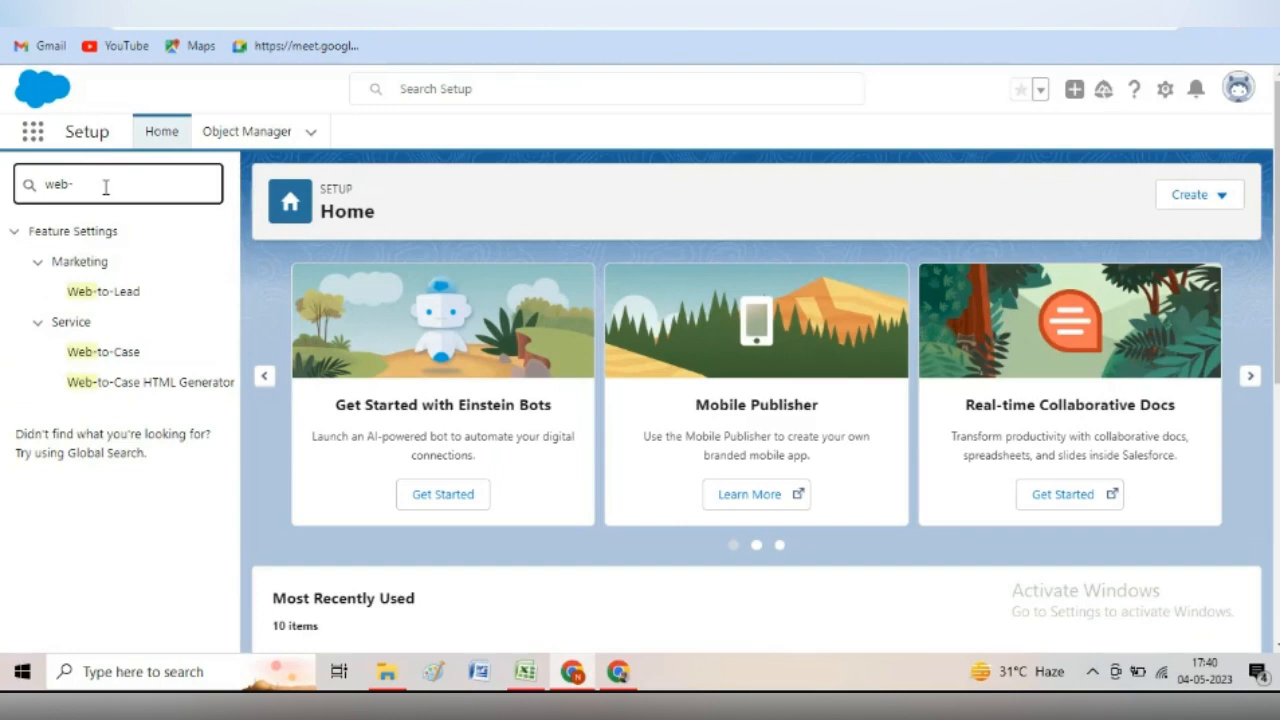
click(120, 292)
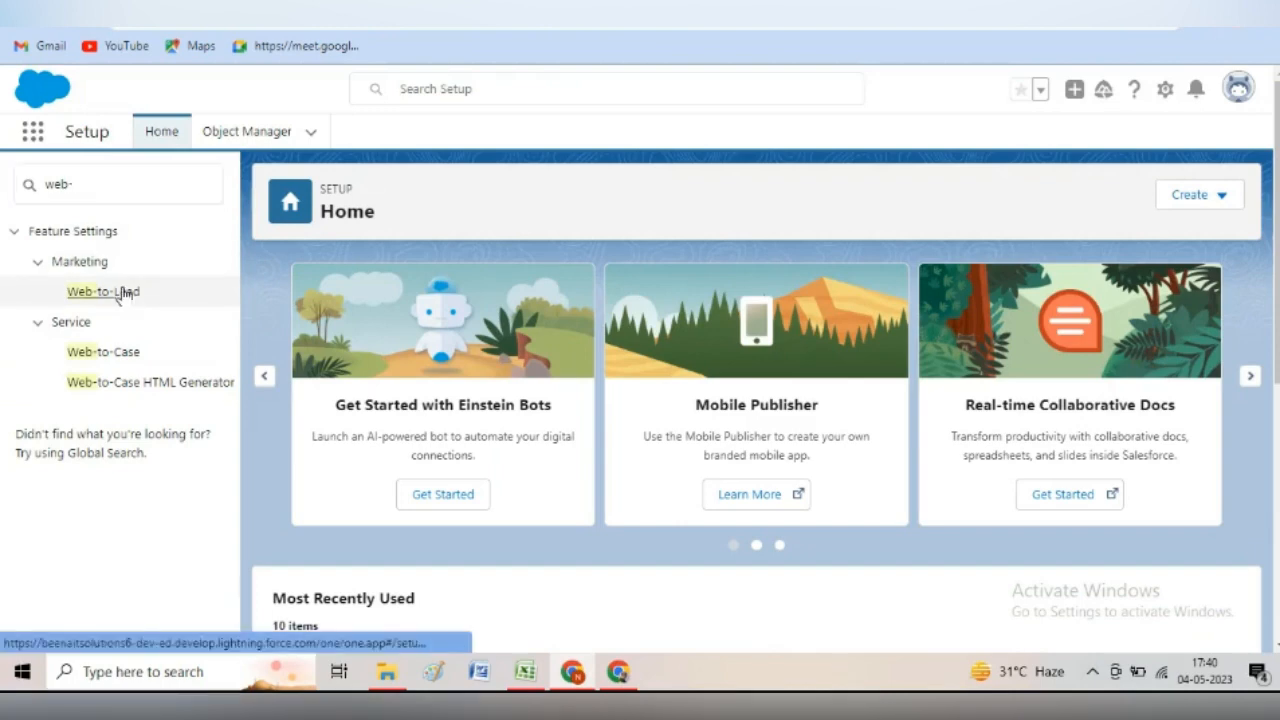
click(122, 294)
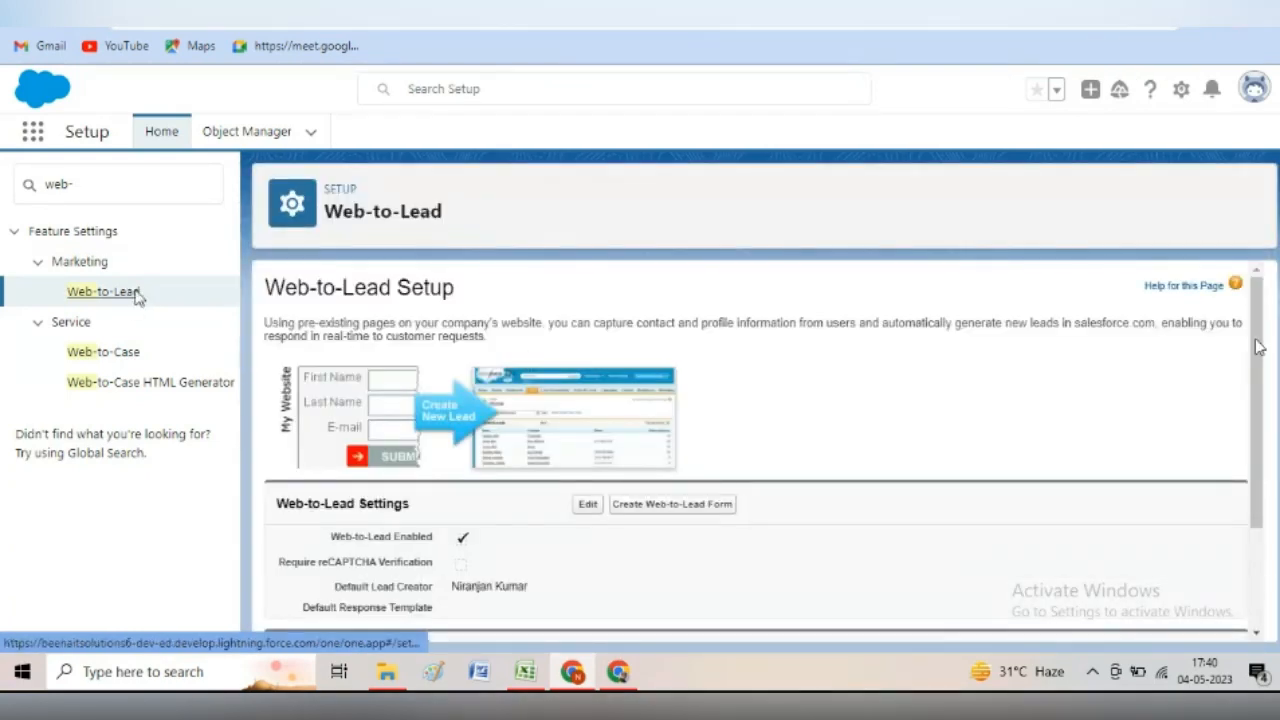
- Review the Web-to-Lead settings and begin creating a Web-to-Lead form
scroll(1258, 346, down, 1)
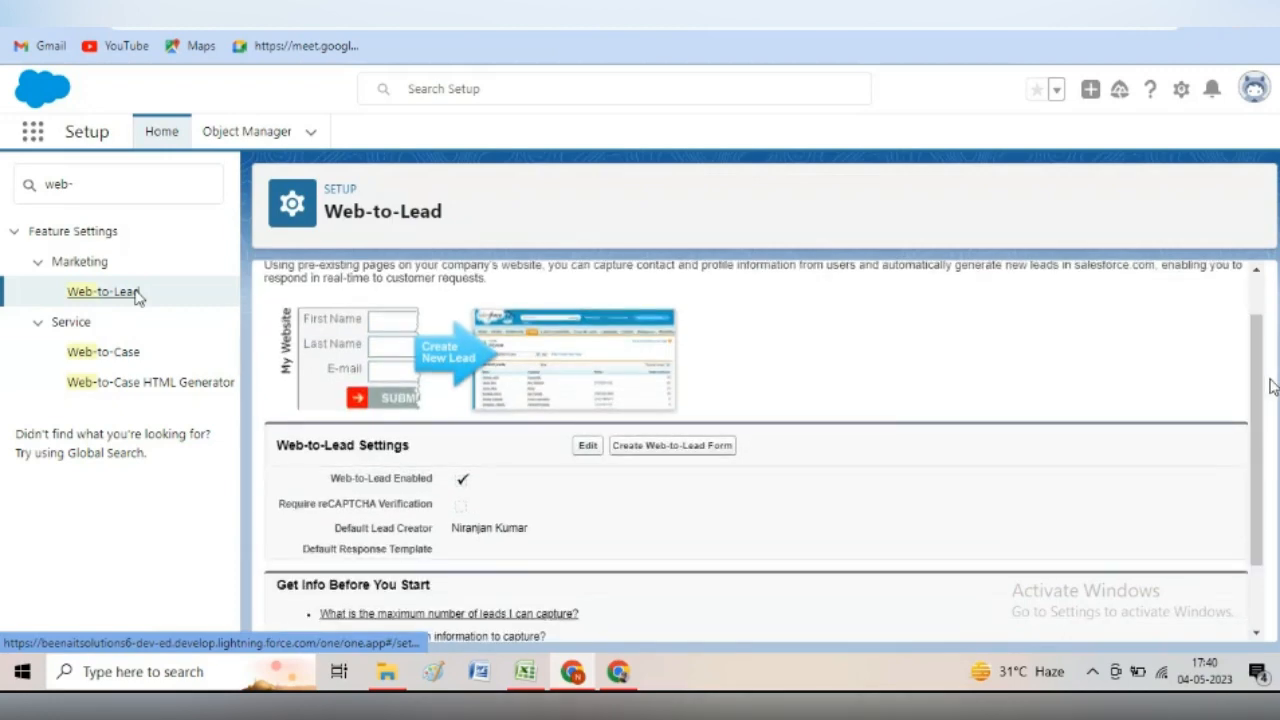
scroll(1258, 340, up, 1)
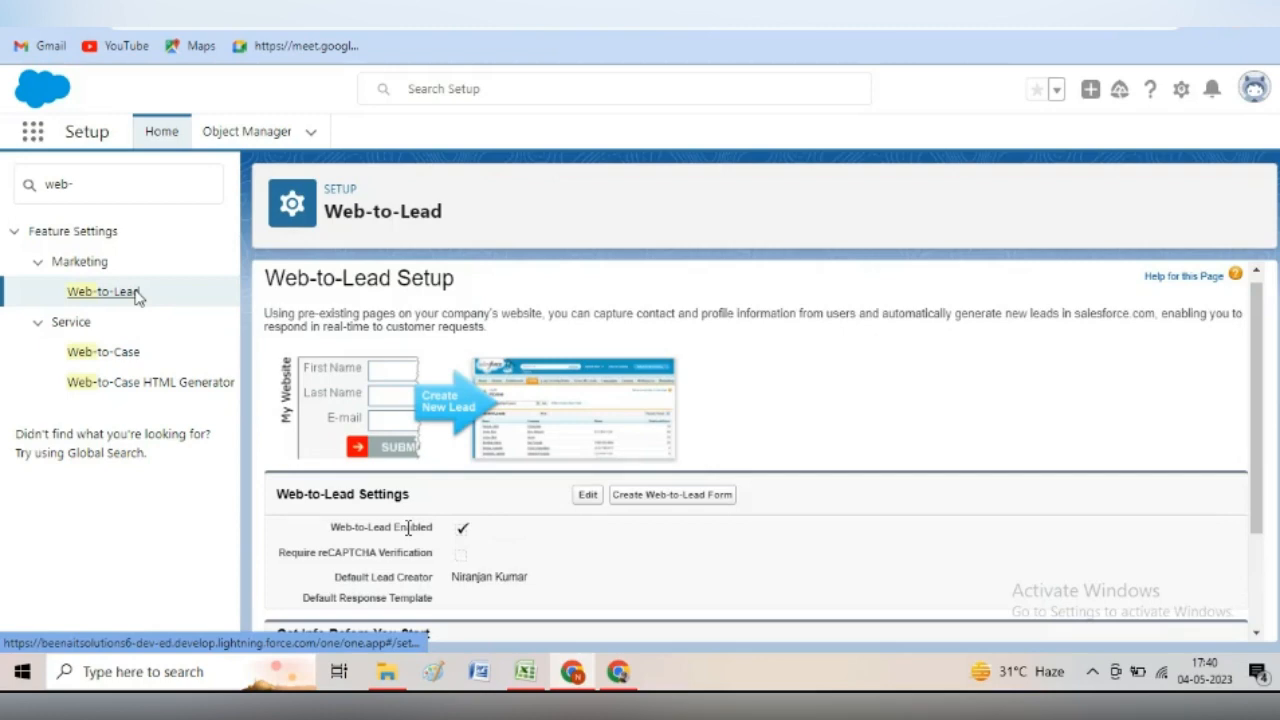
click(586, 496)
scroll(1272, 387, down, 1)
mouse_move(1277, 455)
mouse_down()
mouse_move(1278, 471)
mouse_move(1277, 434)
mouse_move(1278, 471)
mouse_up()
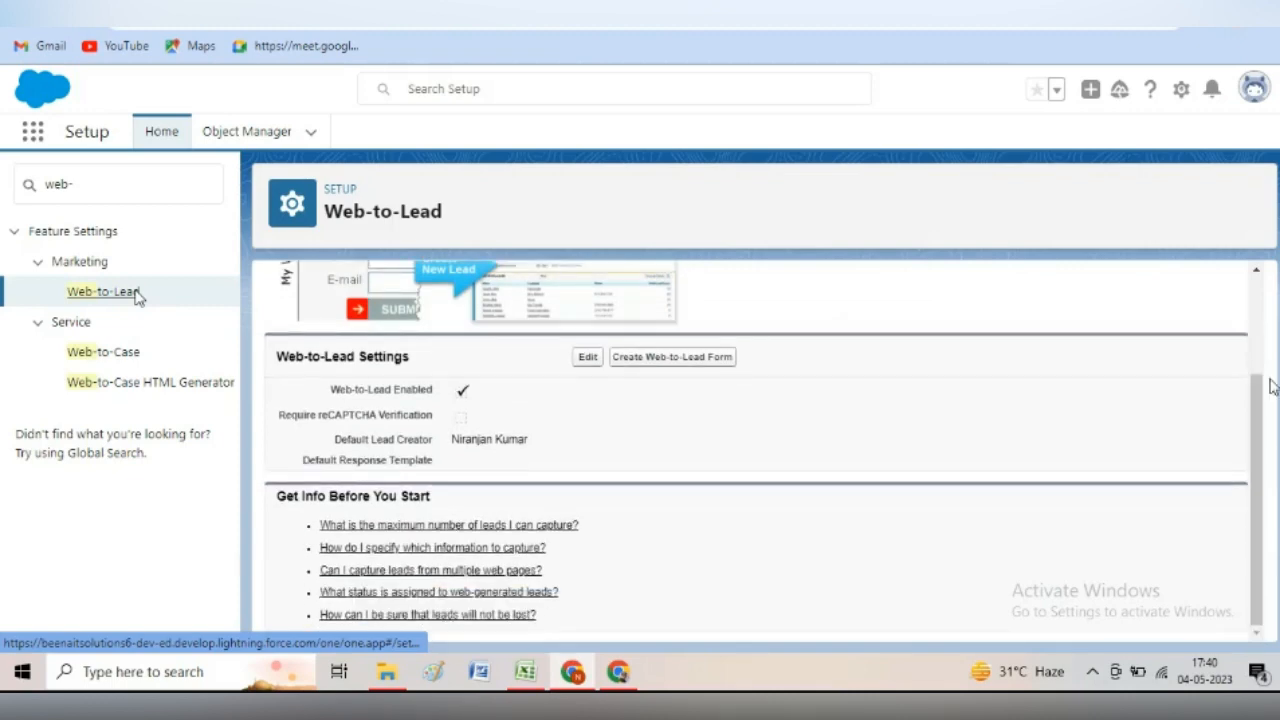
click(704, 362)
- Add Phone to the Web-to-Lead form's selected fields
click(692, 358)
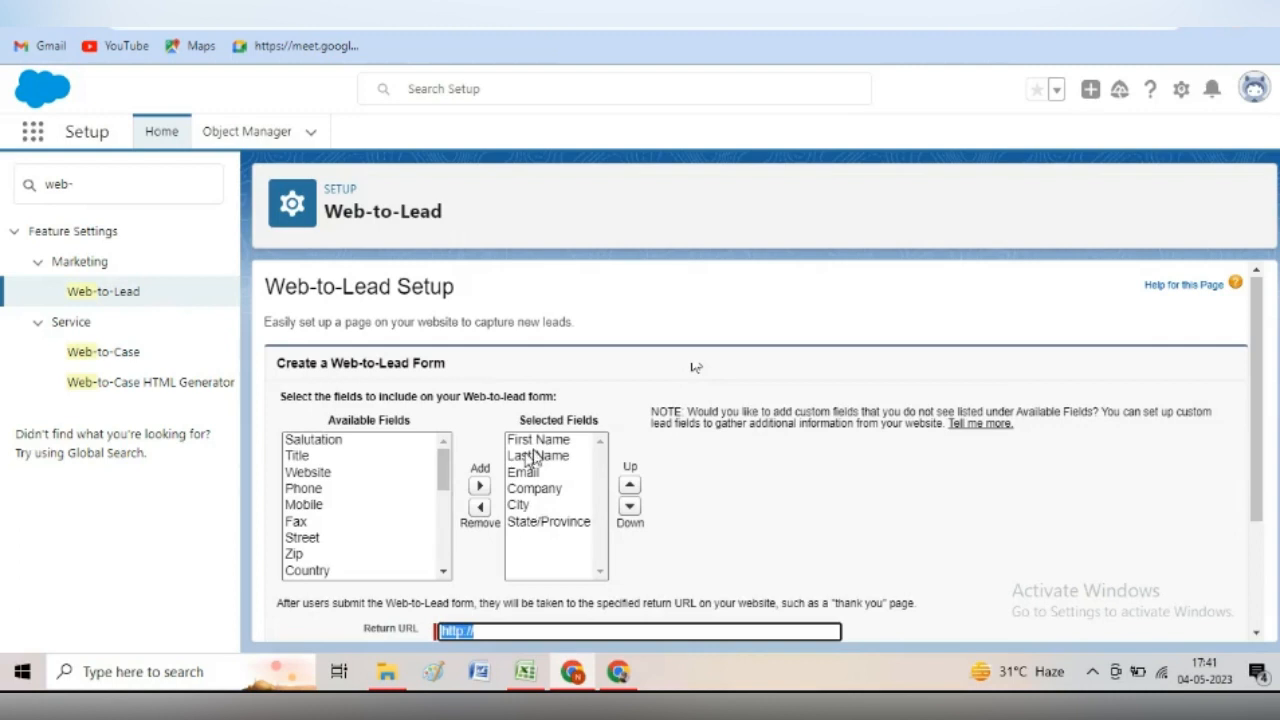
click(303, 490)
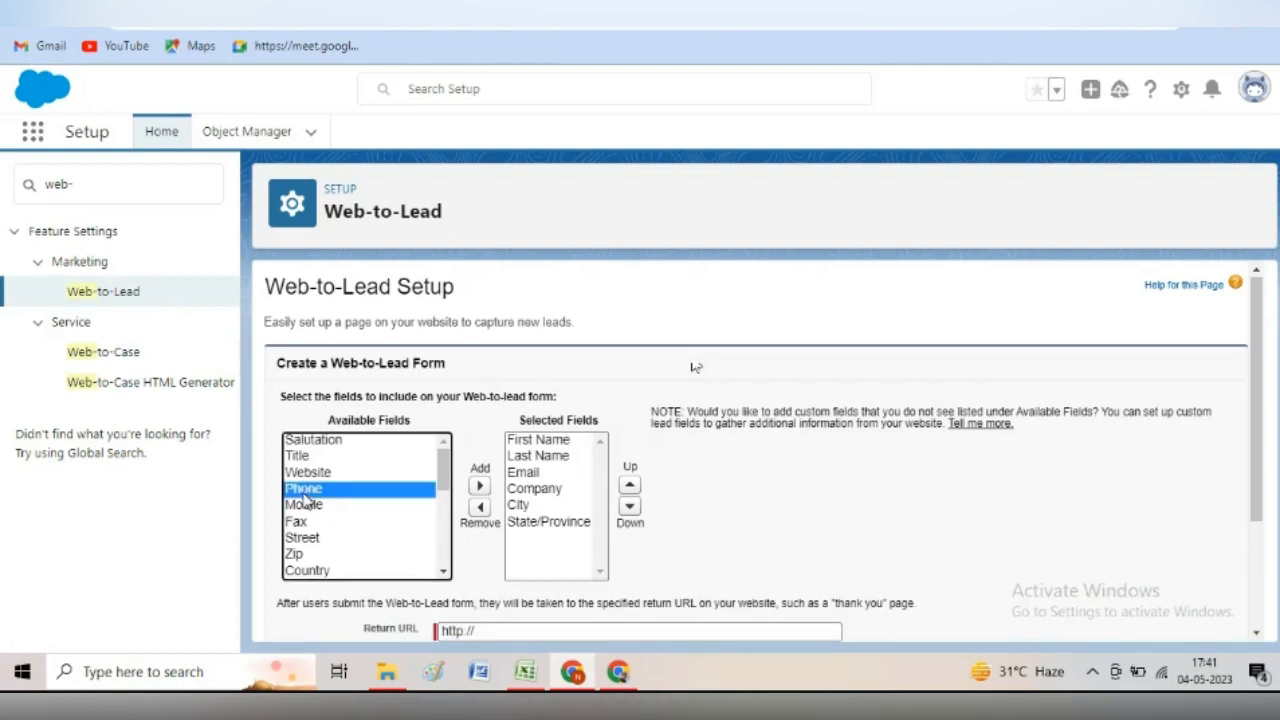
click(481, 487)
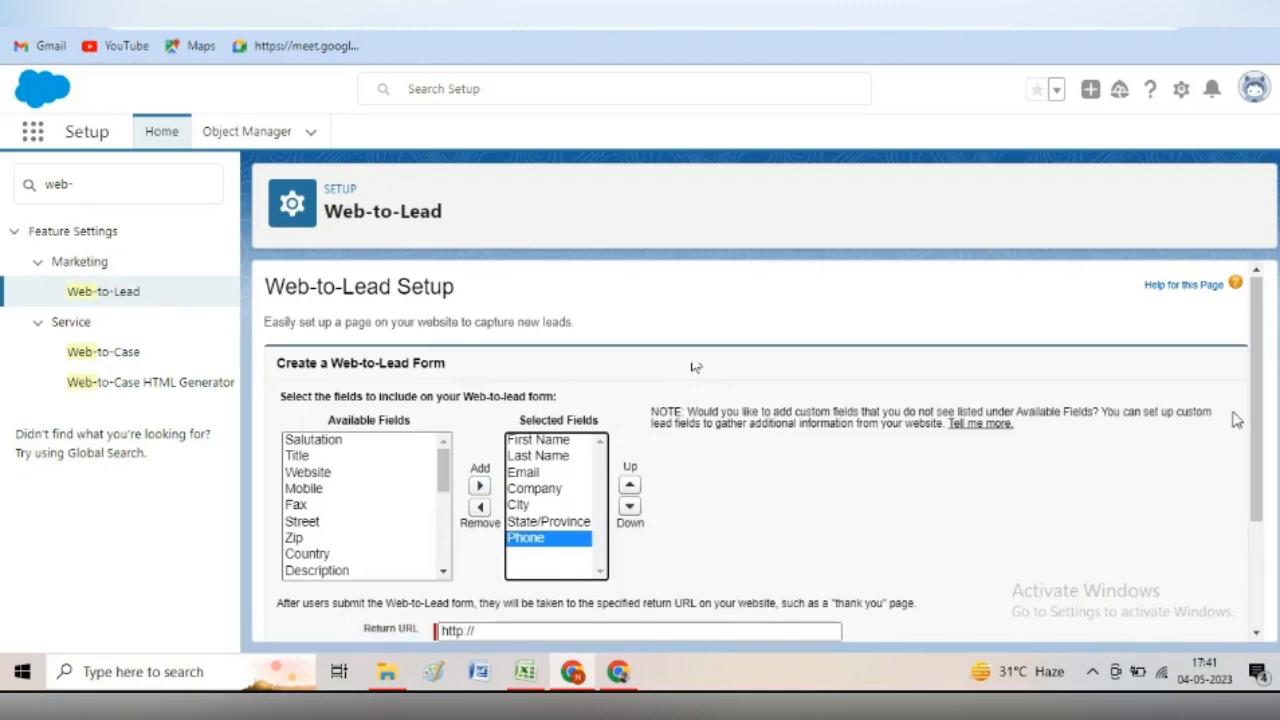
scroll(1263, 424, down, 1)
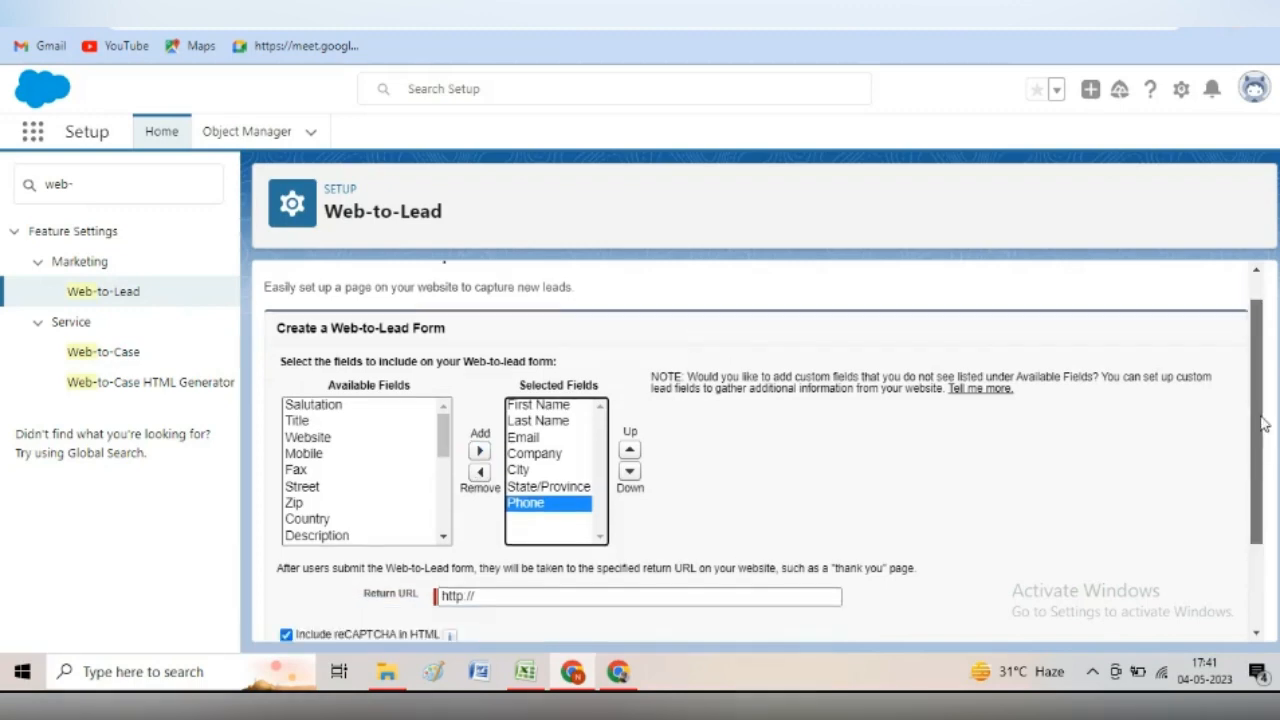
drag(1263, 424, 1276, 500)
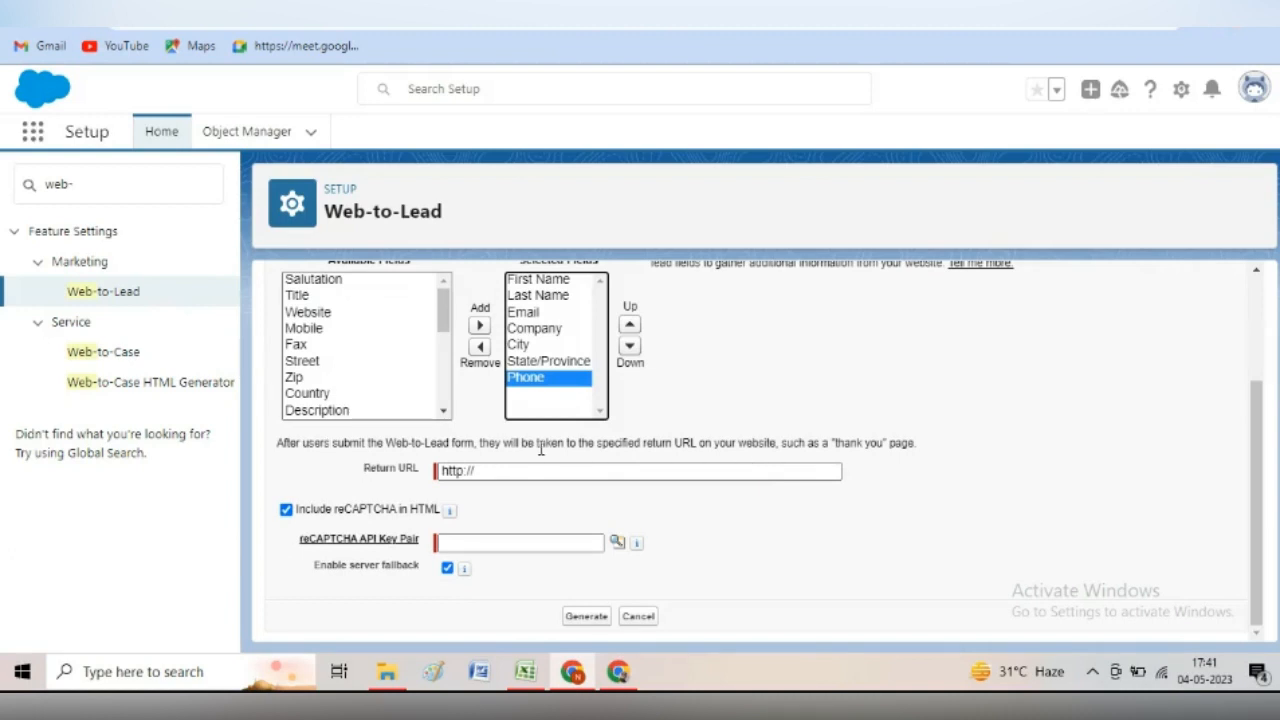
click(489, 471)
click(485, 471)
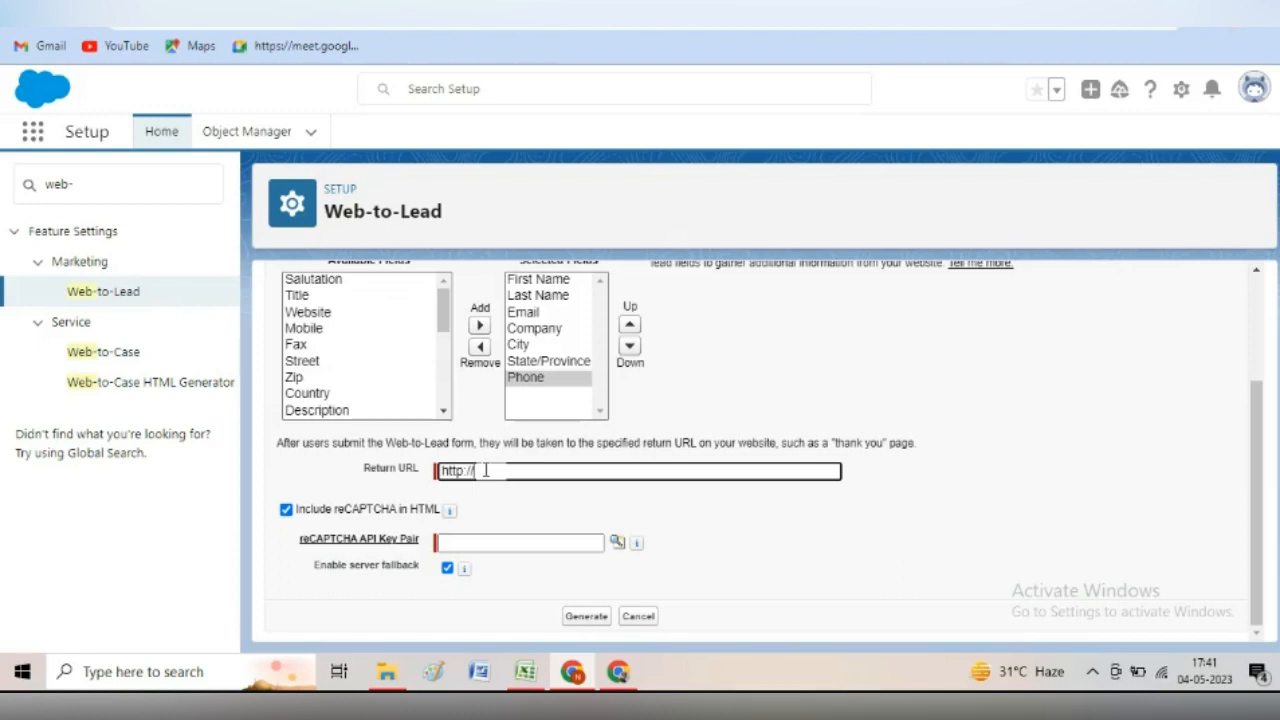
text(www.google)
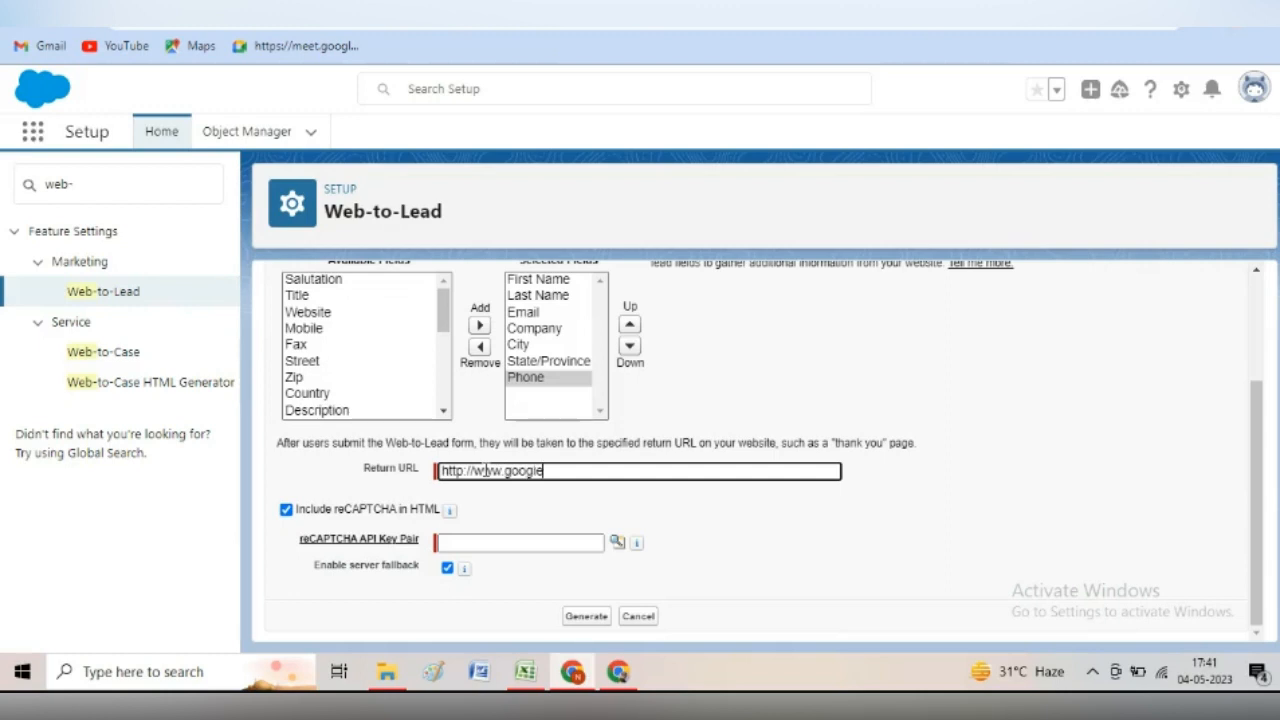
text(.com)
click(286, 511)
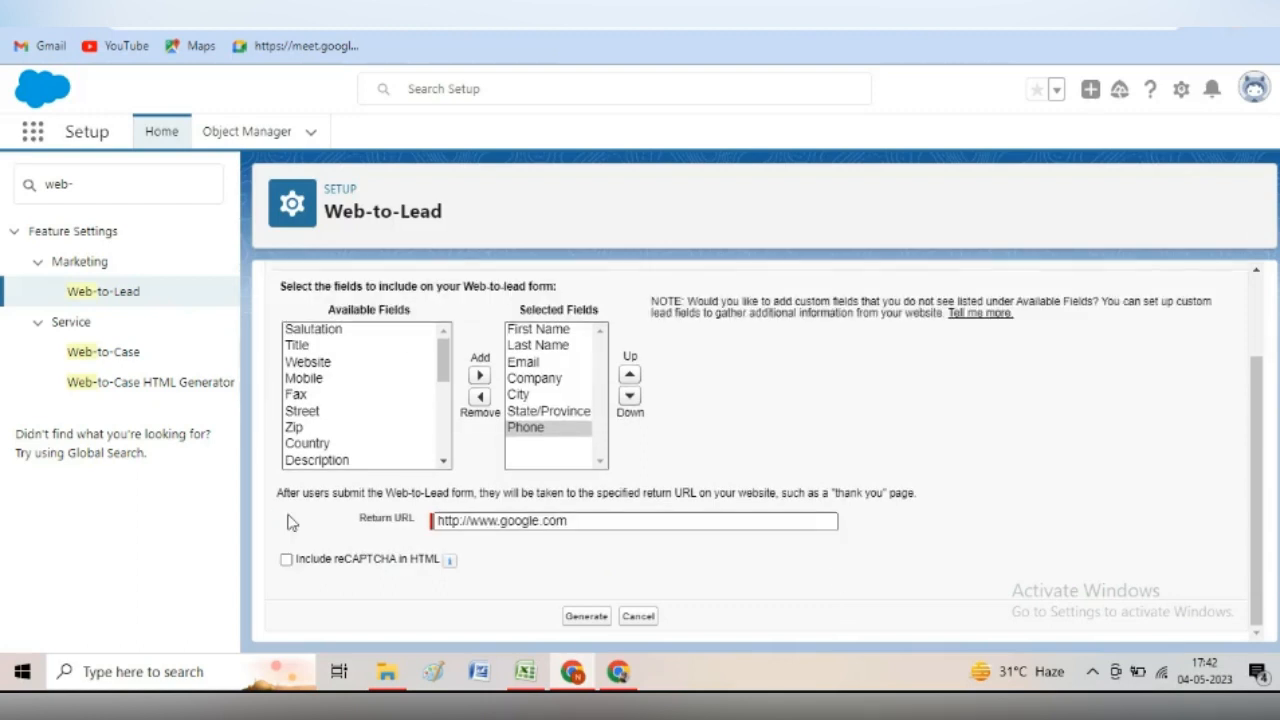
click(586, 624)
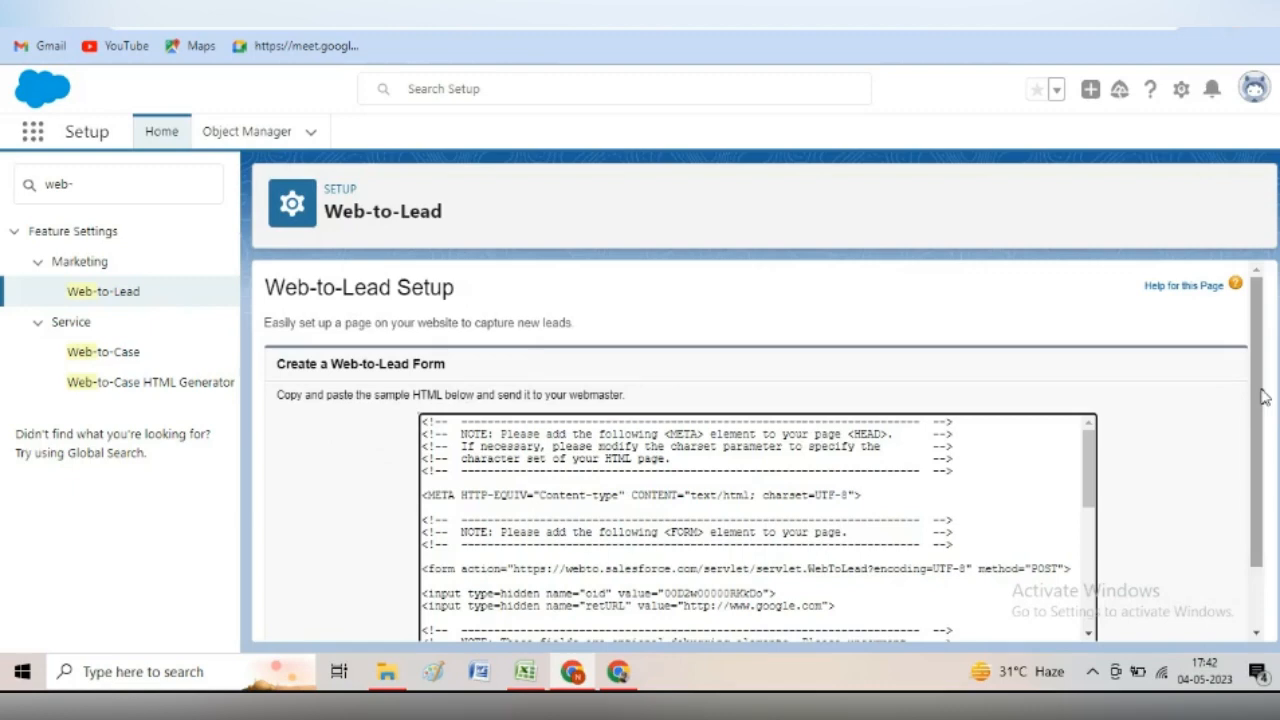
- Select the entire generated HTML code, from the first line through </form>
scroll(1275, 473, down, 2)
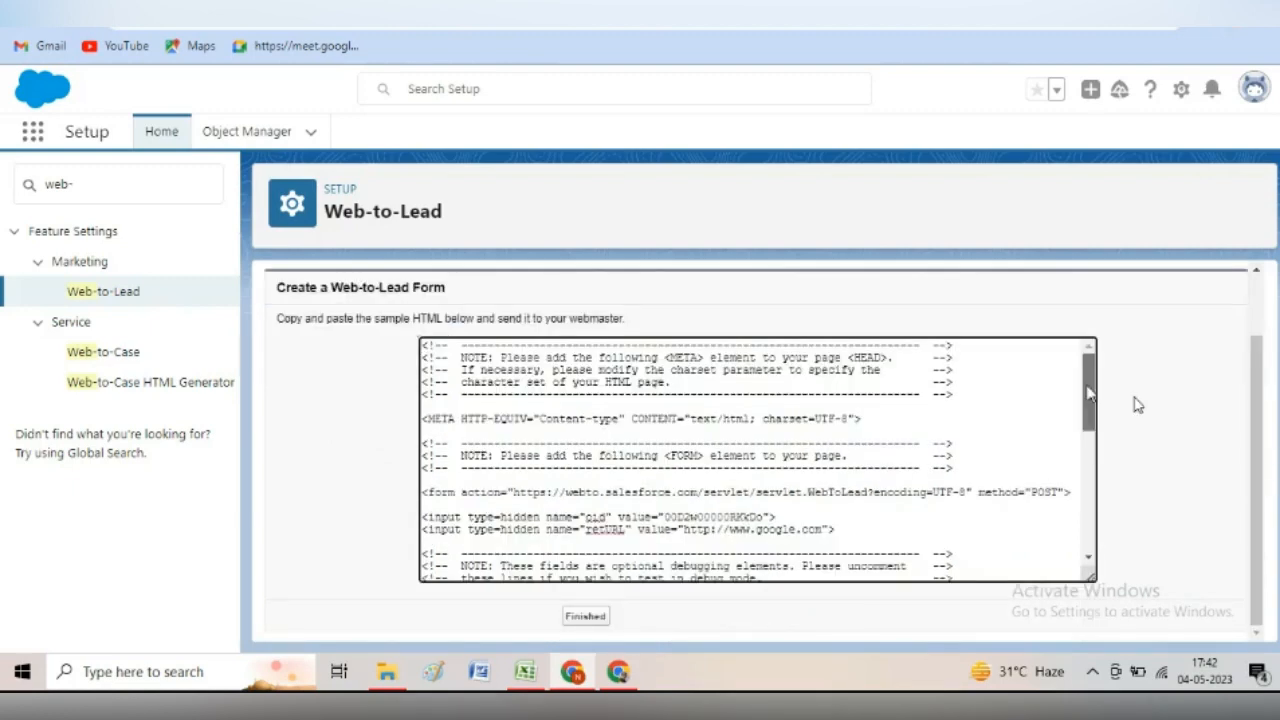
mouse_move(1088, 393)
mouse_down()
mouse_move(1108, 503)
mouse_move(1103, 388)
mouse_up()
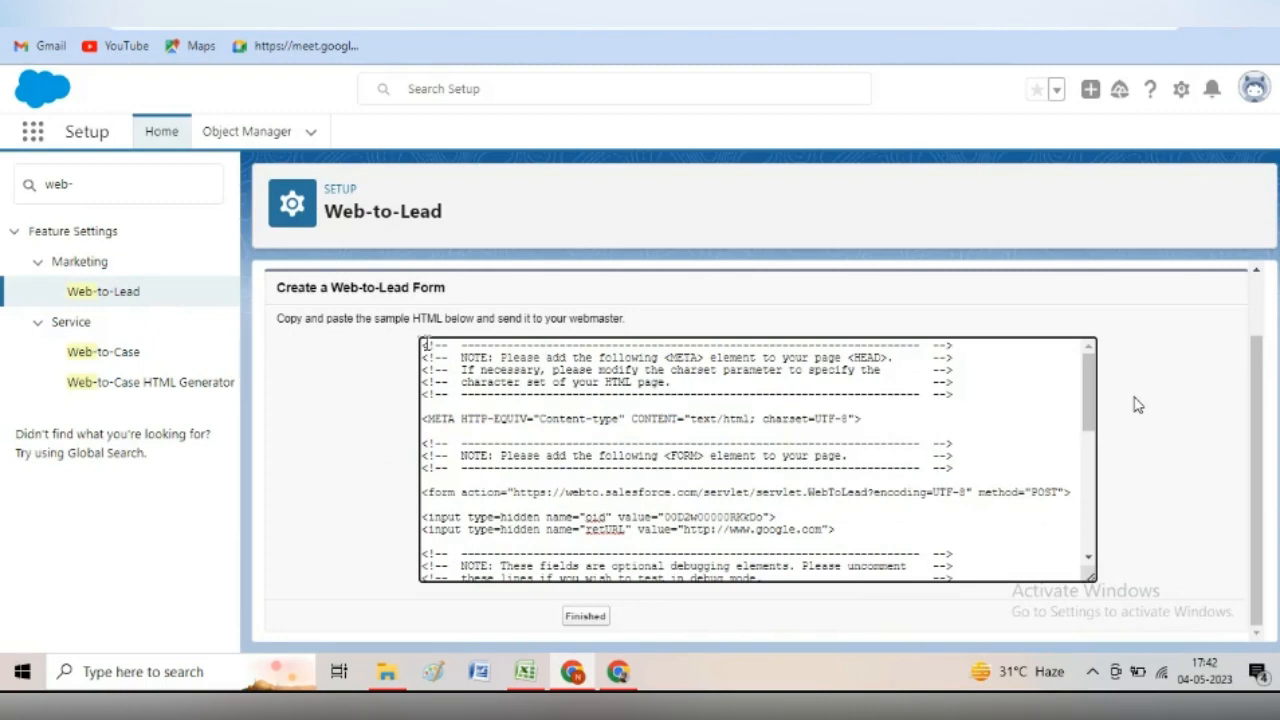
drag(425, 343, 846, 620)
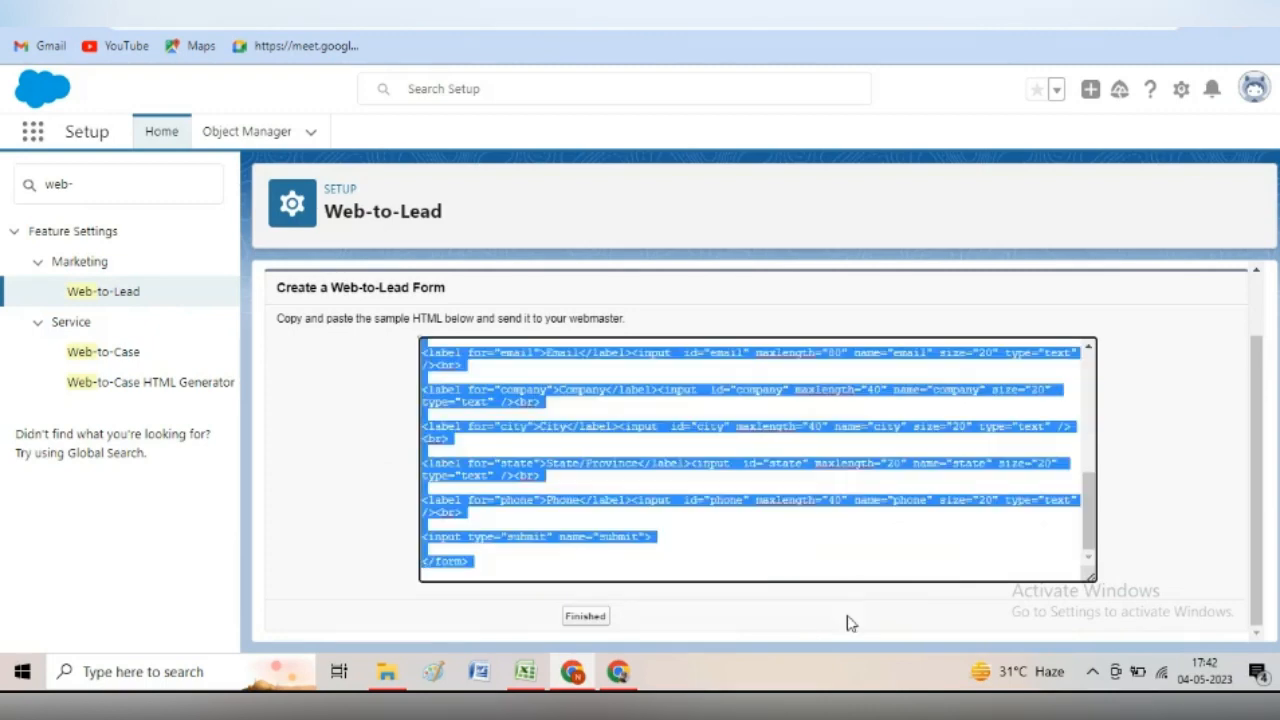
click(84, 684)
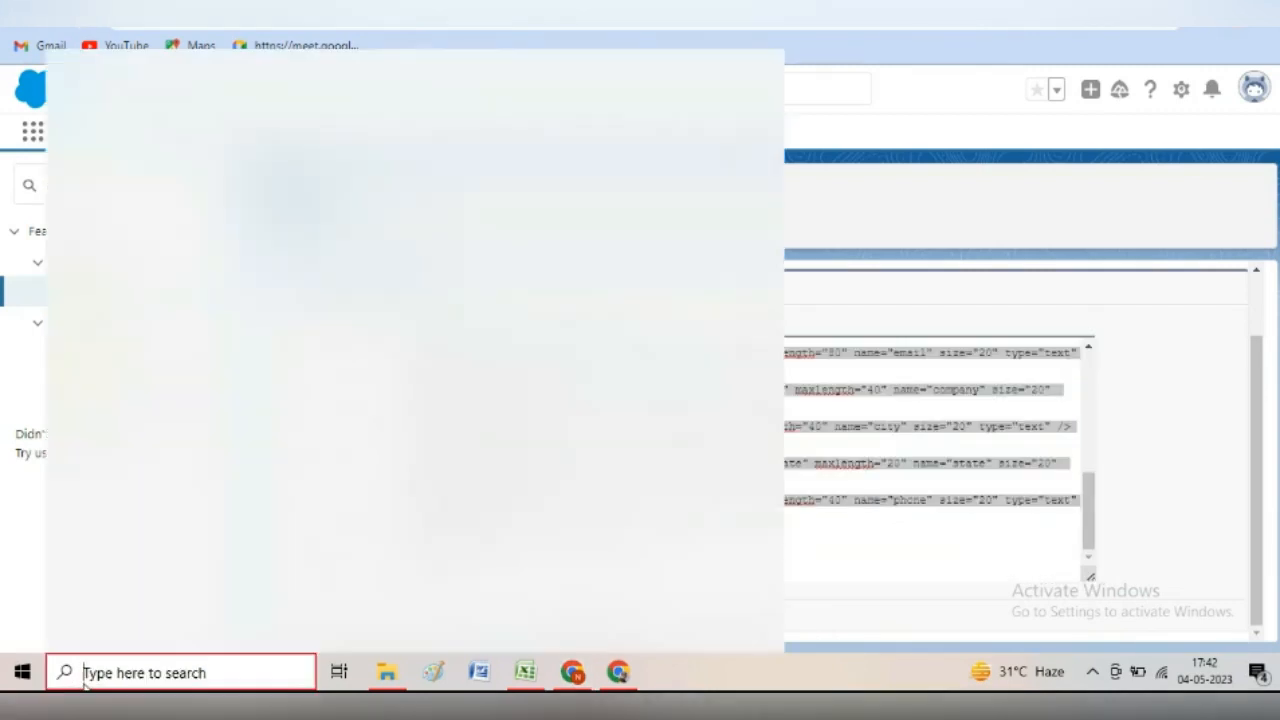
- Launch Notepad and paste the generated Web-to-Lead HTML into it
text(n)
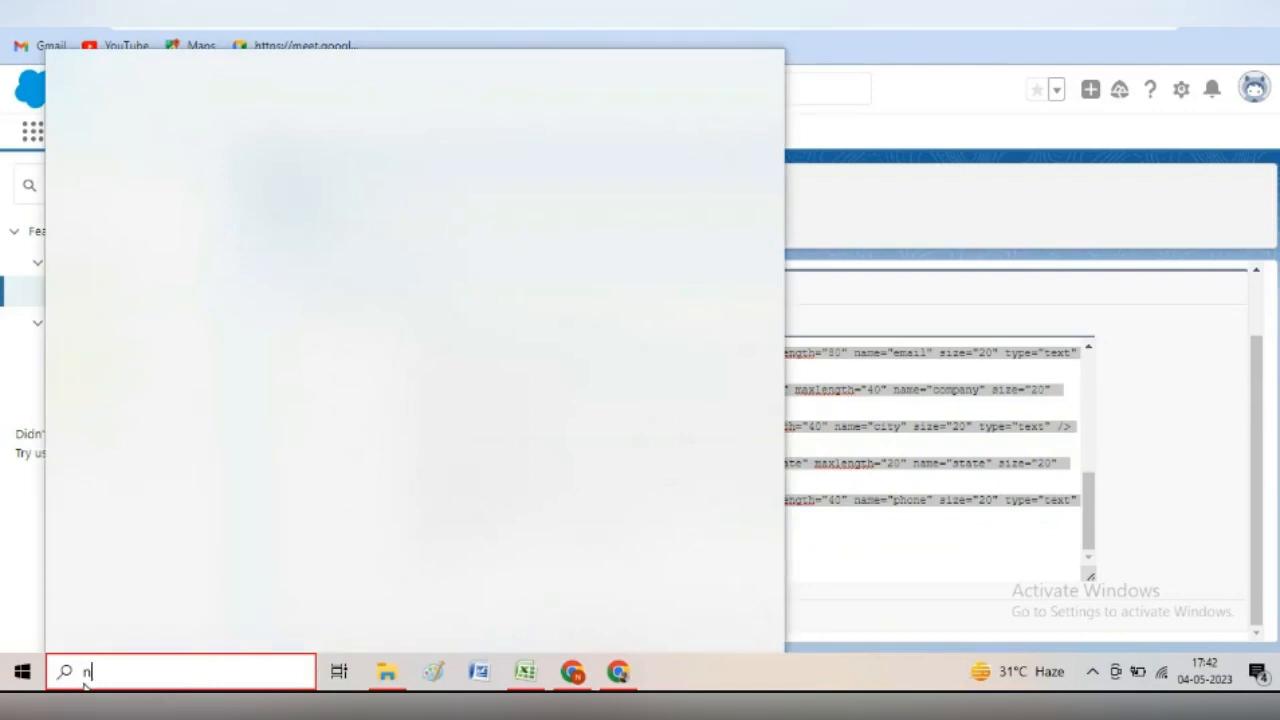
key(Return)
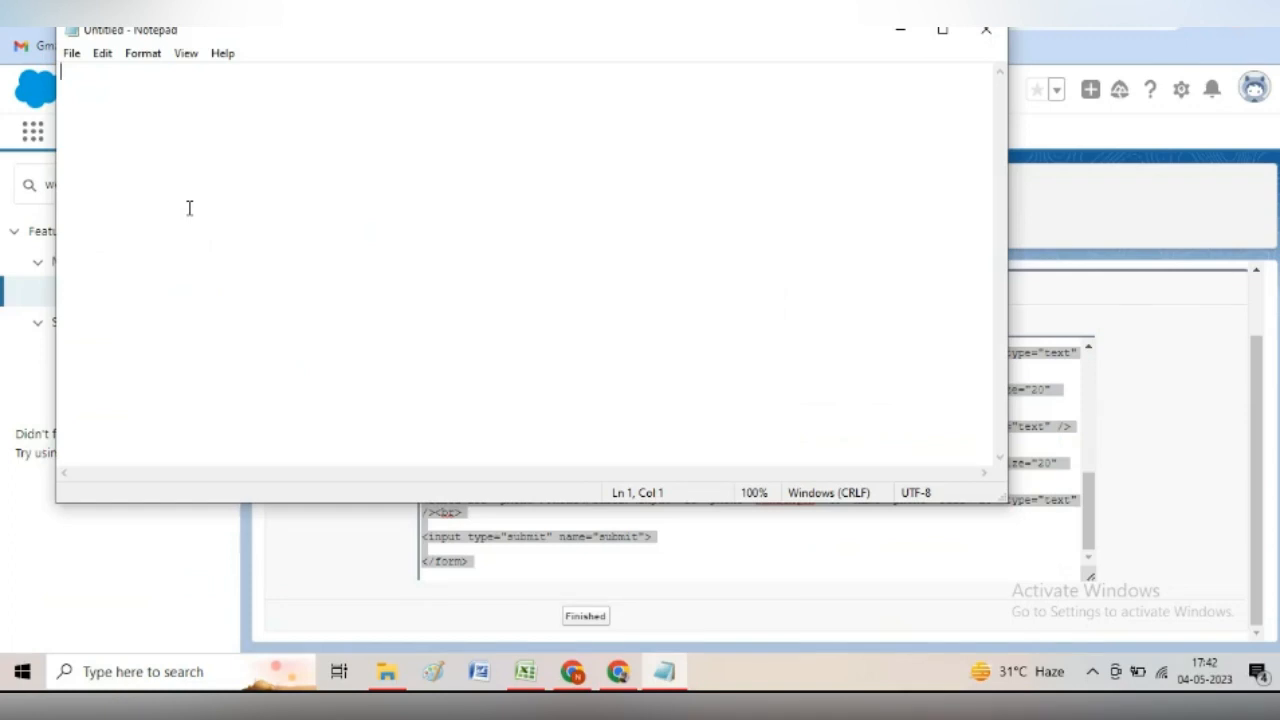
key(ctrl+v)
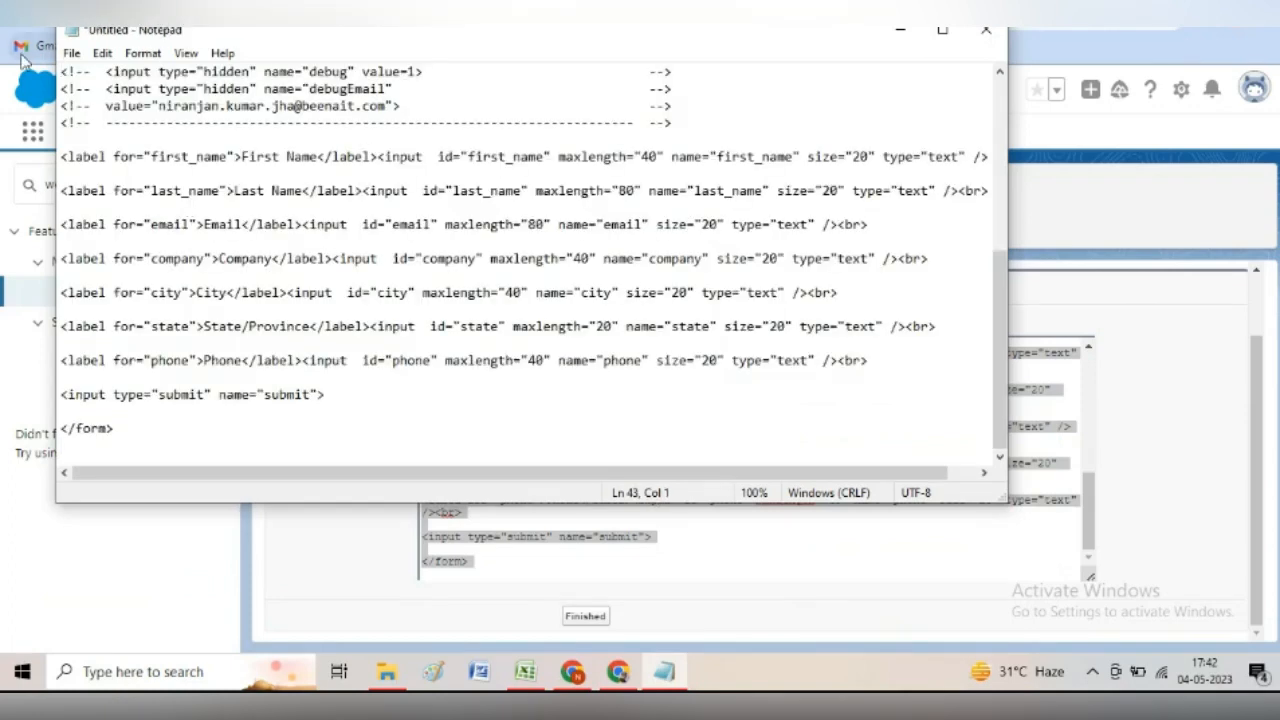
- Save the note to the Desktop as web2leadform.html
click(72, 55)
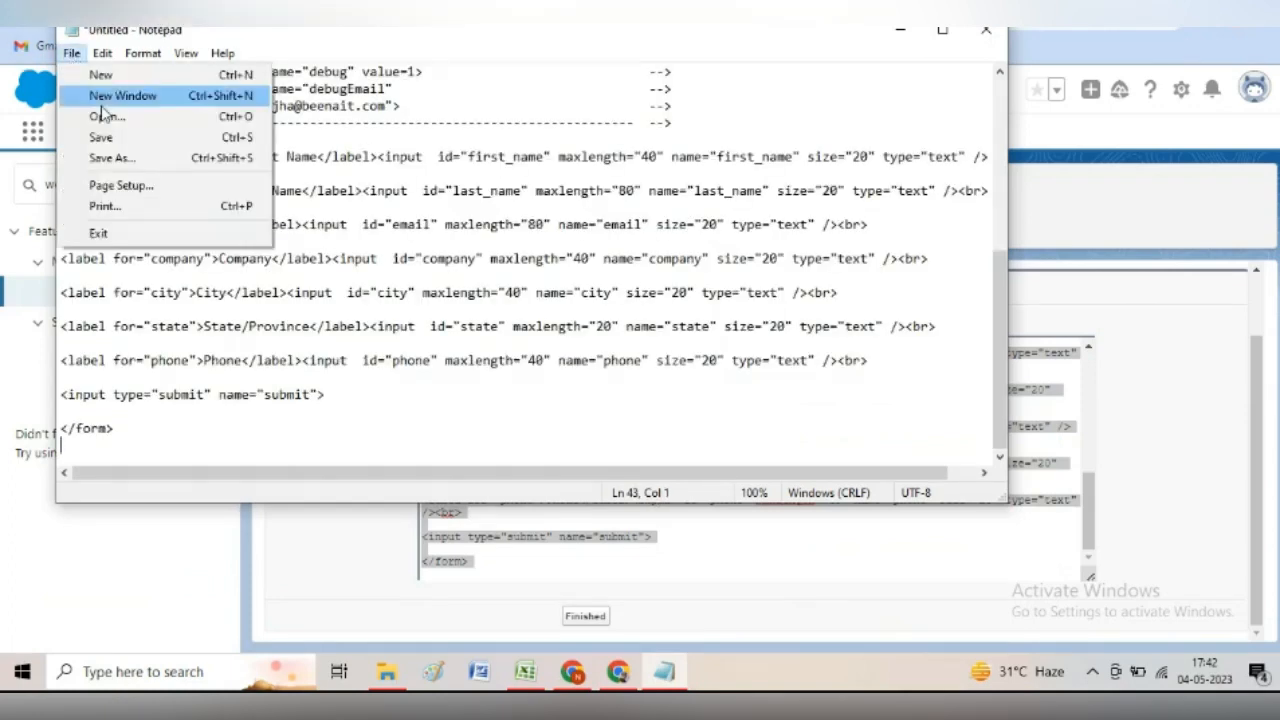
click(112, 139)
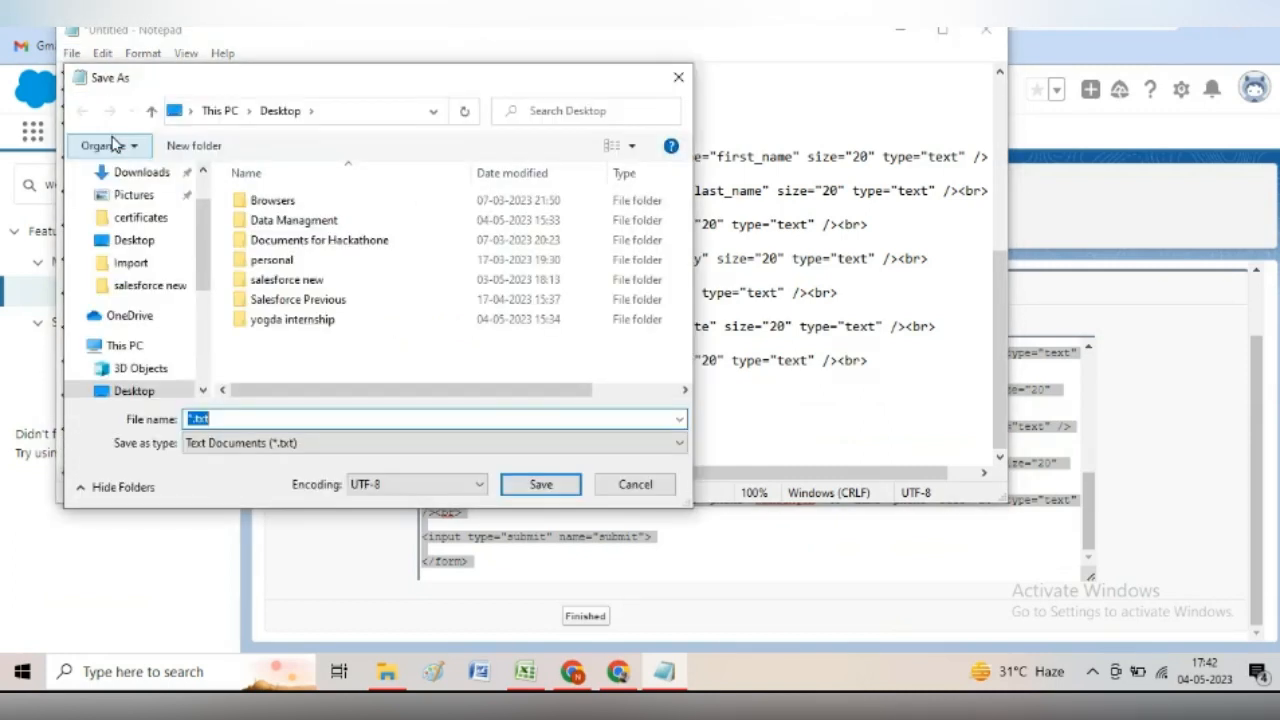
click(237, 417)
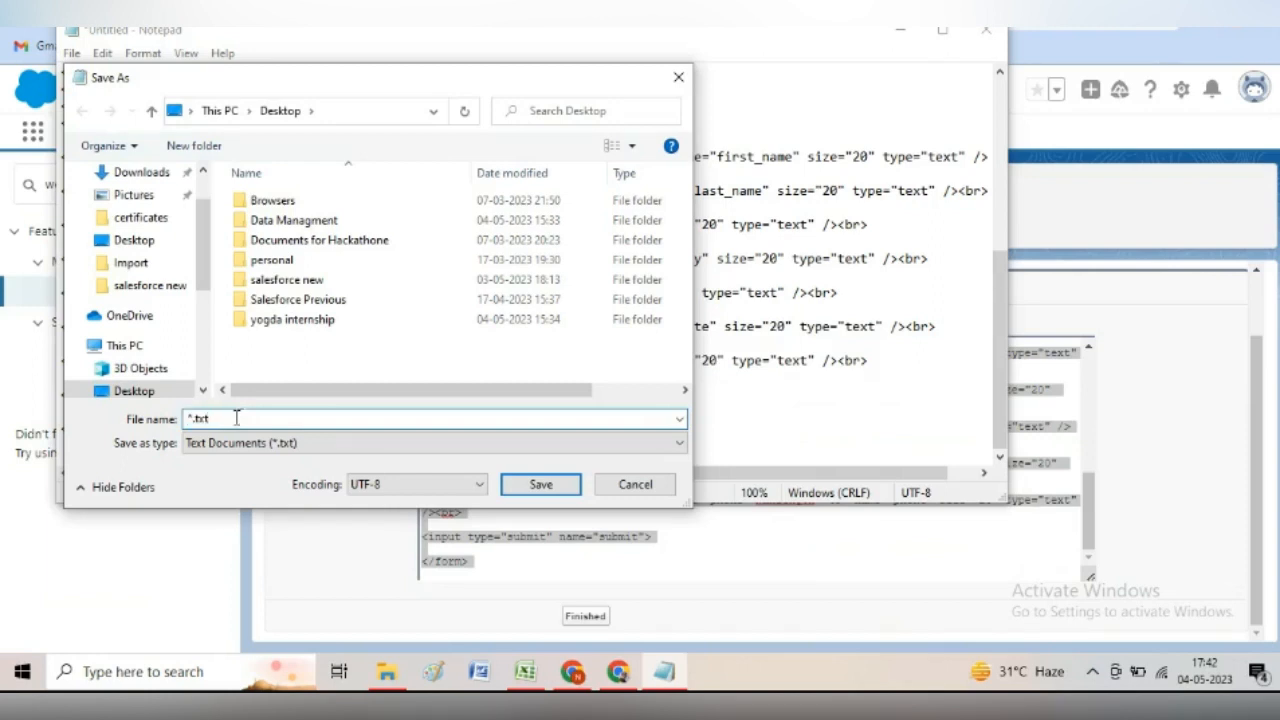
key(BackSpace)
key(BackSpace)
key(BackSpace)
key(BackSpace)
key(BackSpace)
text(web2lea)
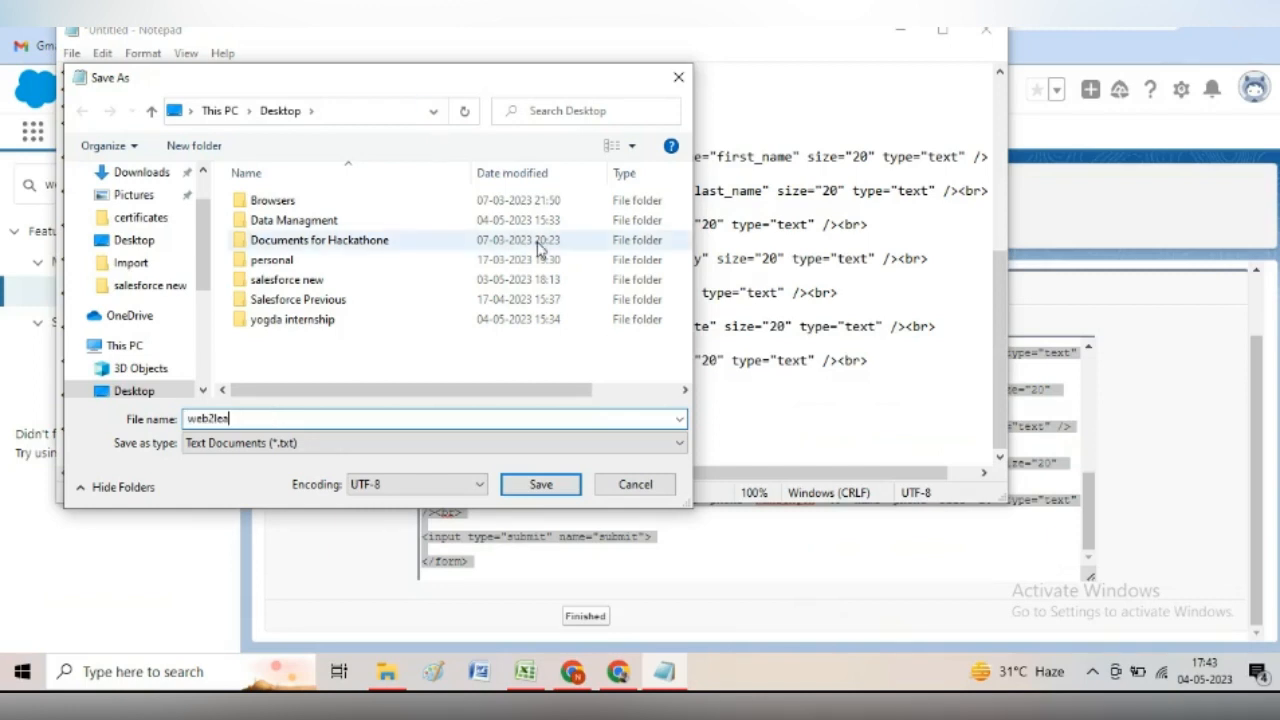
text(dform.html)
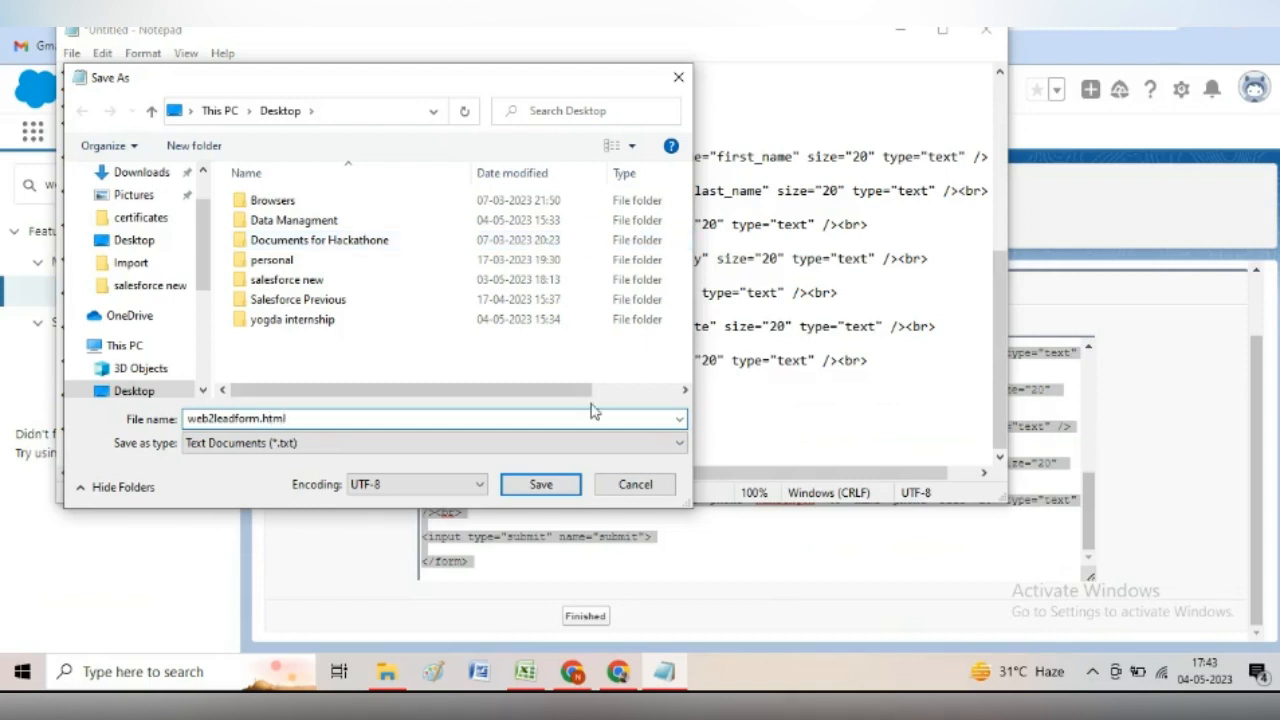
click(134, 240)
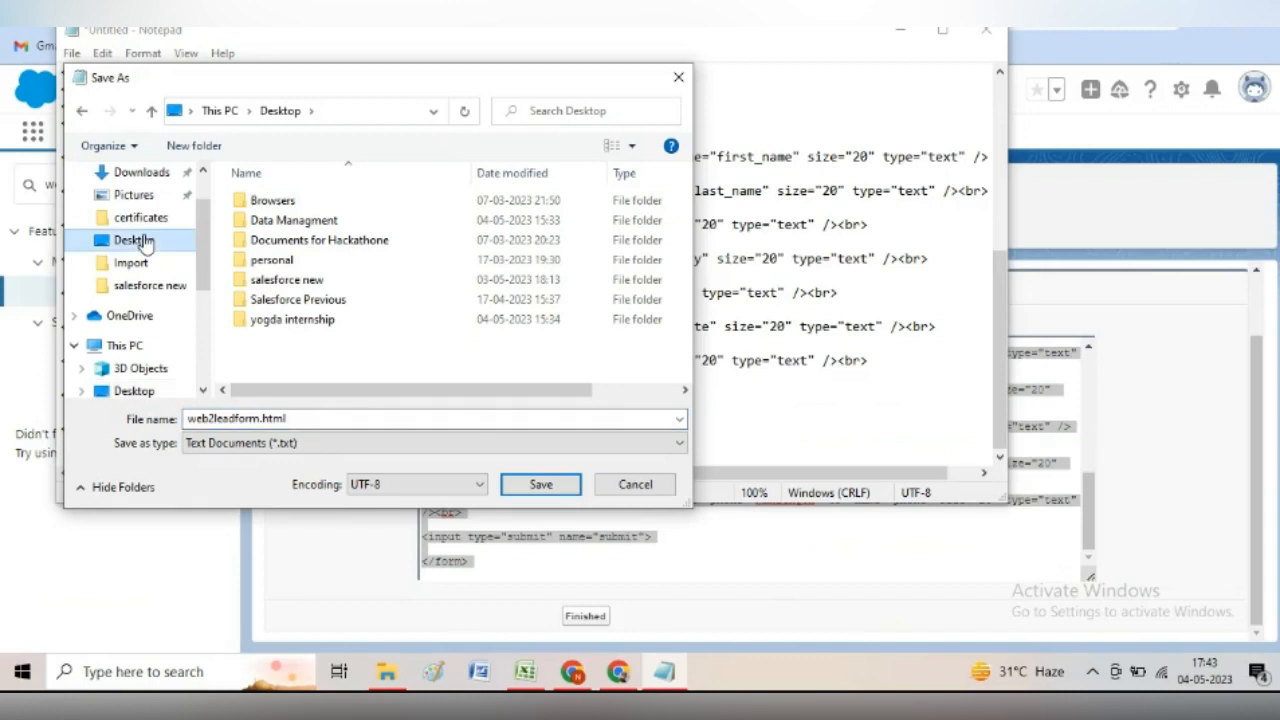
click(541, 484)
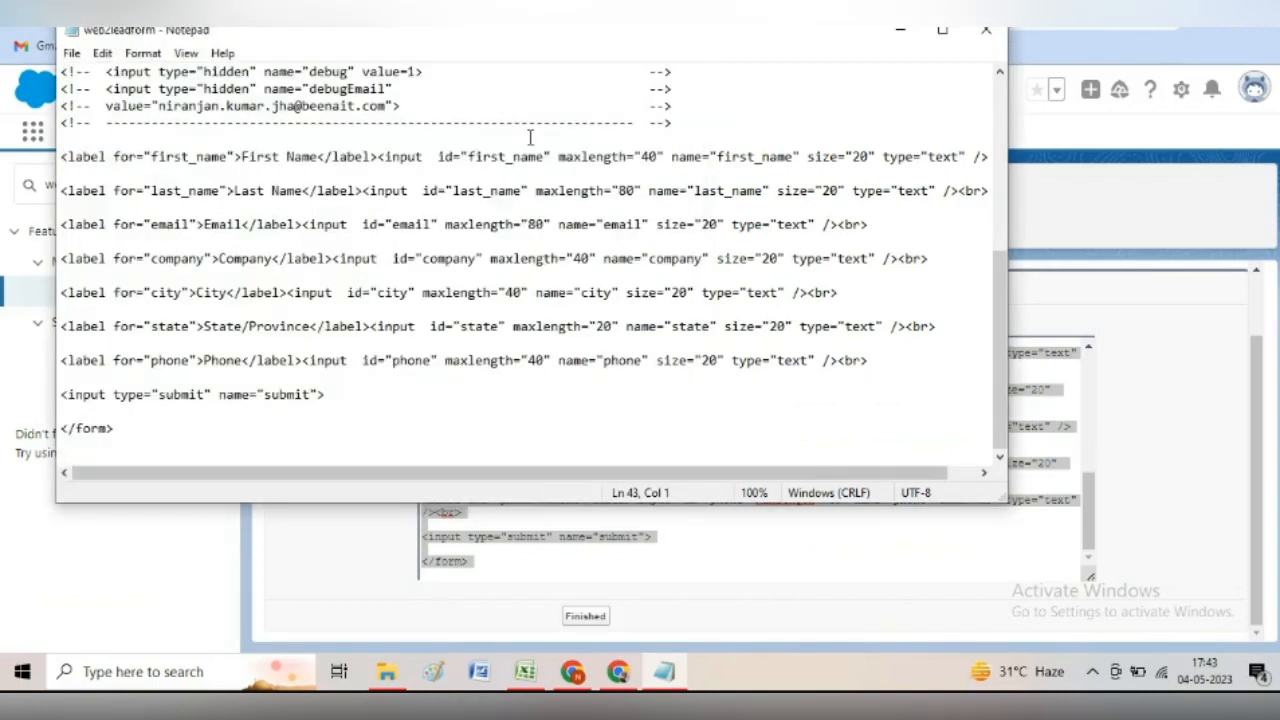
- Close Notepad and finish the Web-to-Lead form setup in Salesforce
click(986, 31)
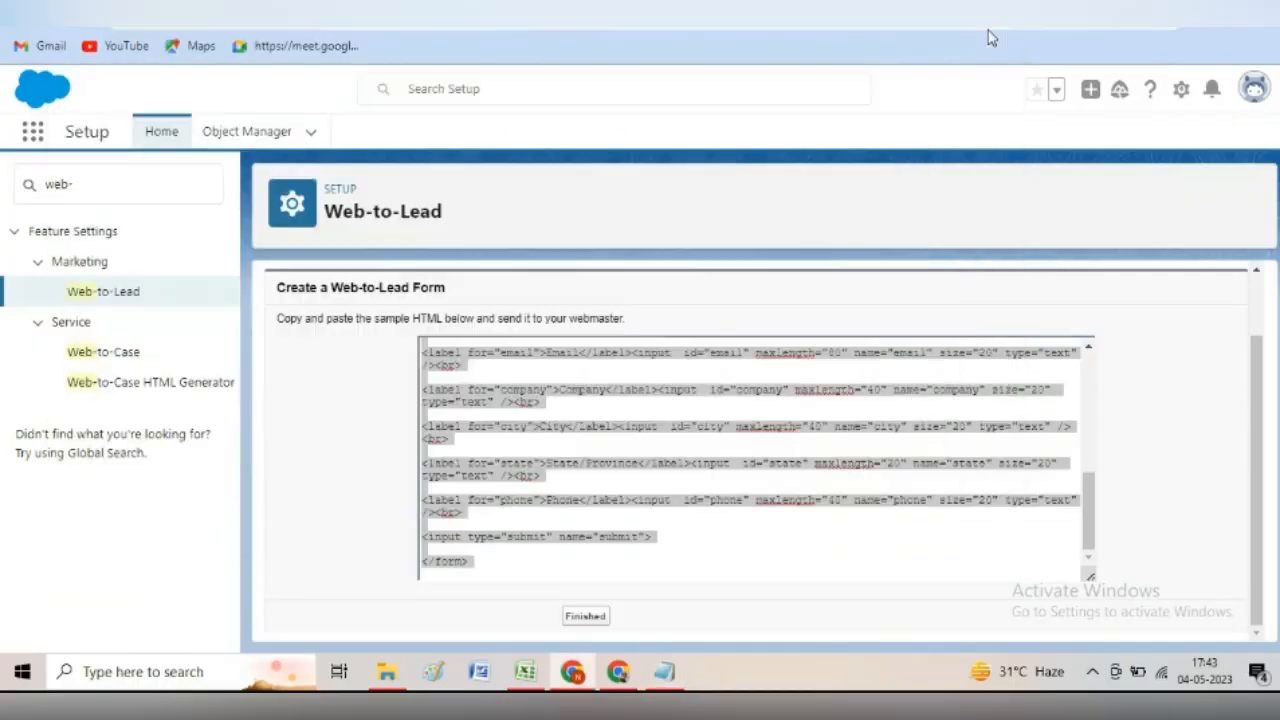
key(super+d)
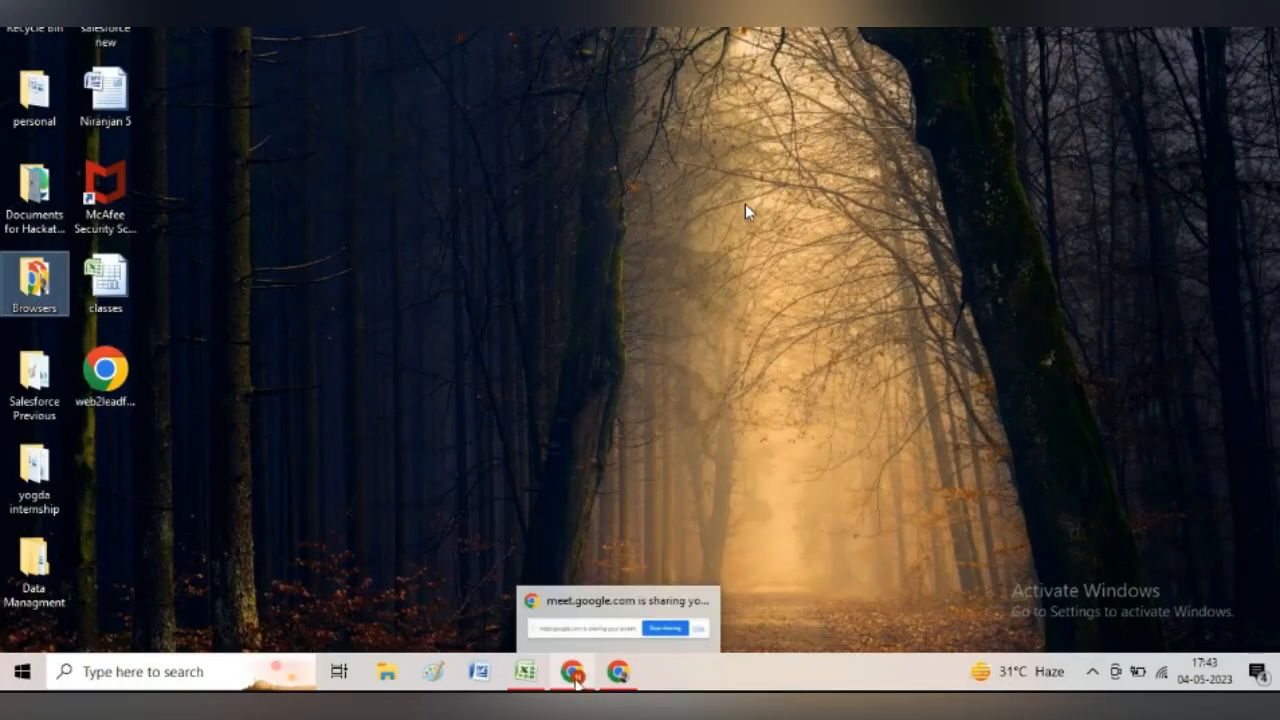
click(574, 676)
click(594, 618)
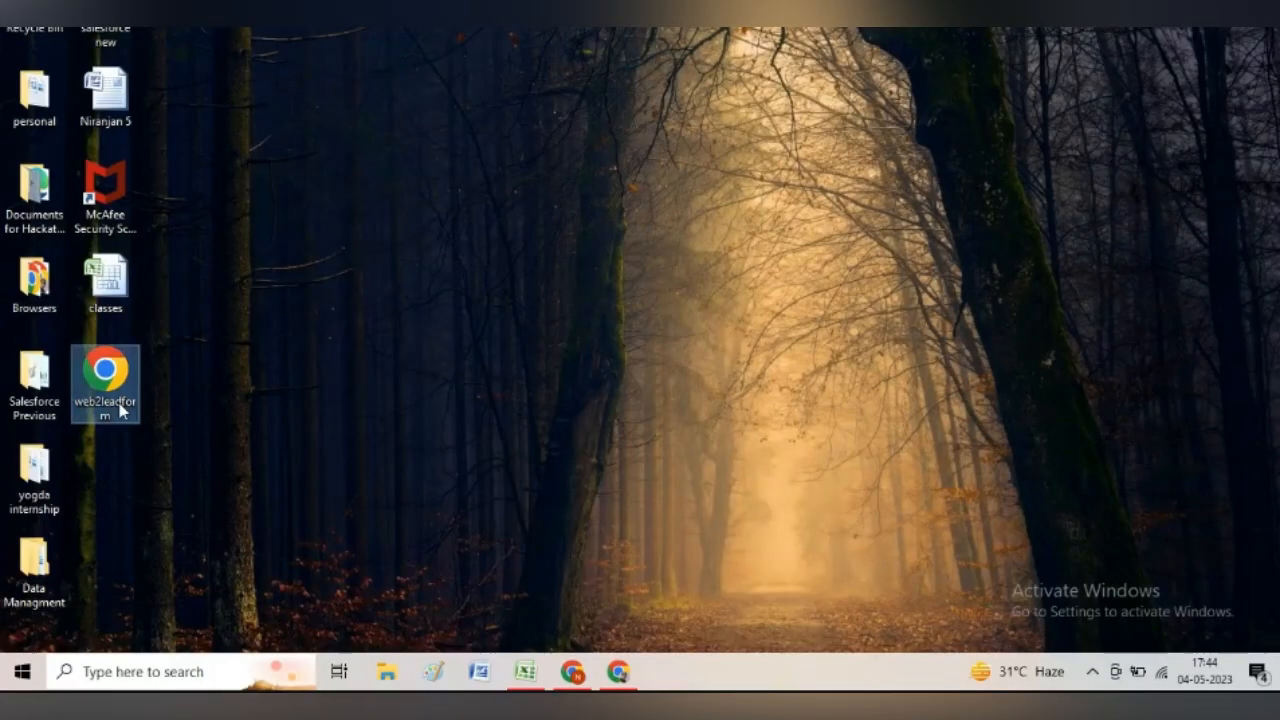
- Fill web2leadform.html with a test lead's name, state Jharkhand and a phone number, then submit
double_click(125, 405)
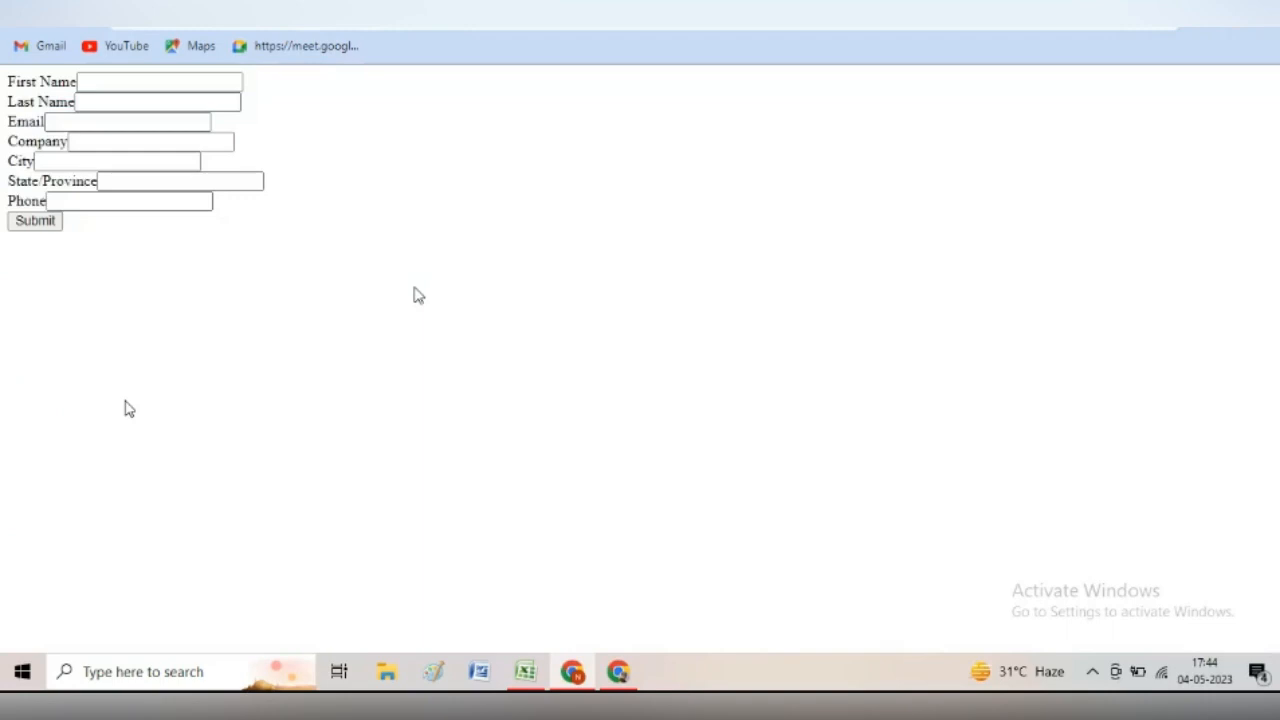
click(111, 86)
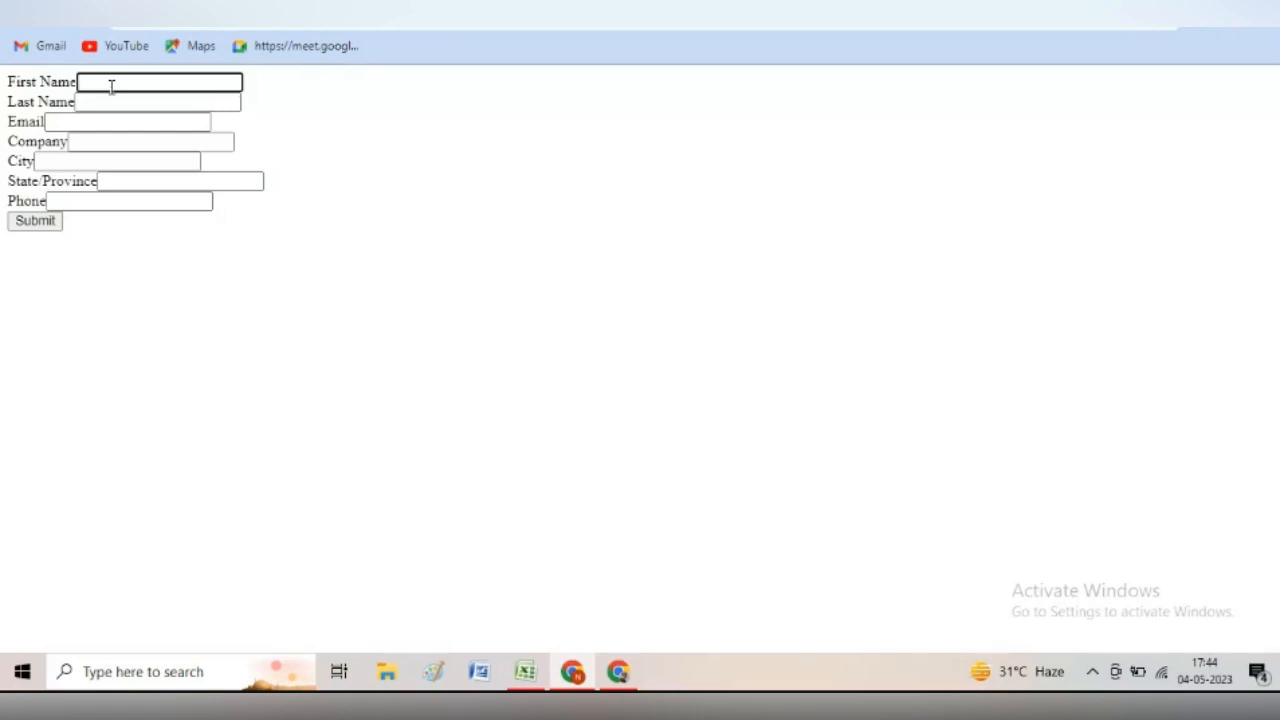
text(Ama)
text(r)
key(Tab)
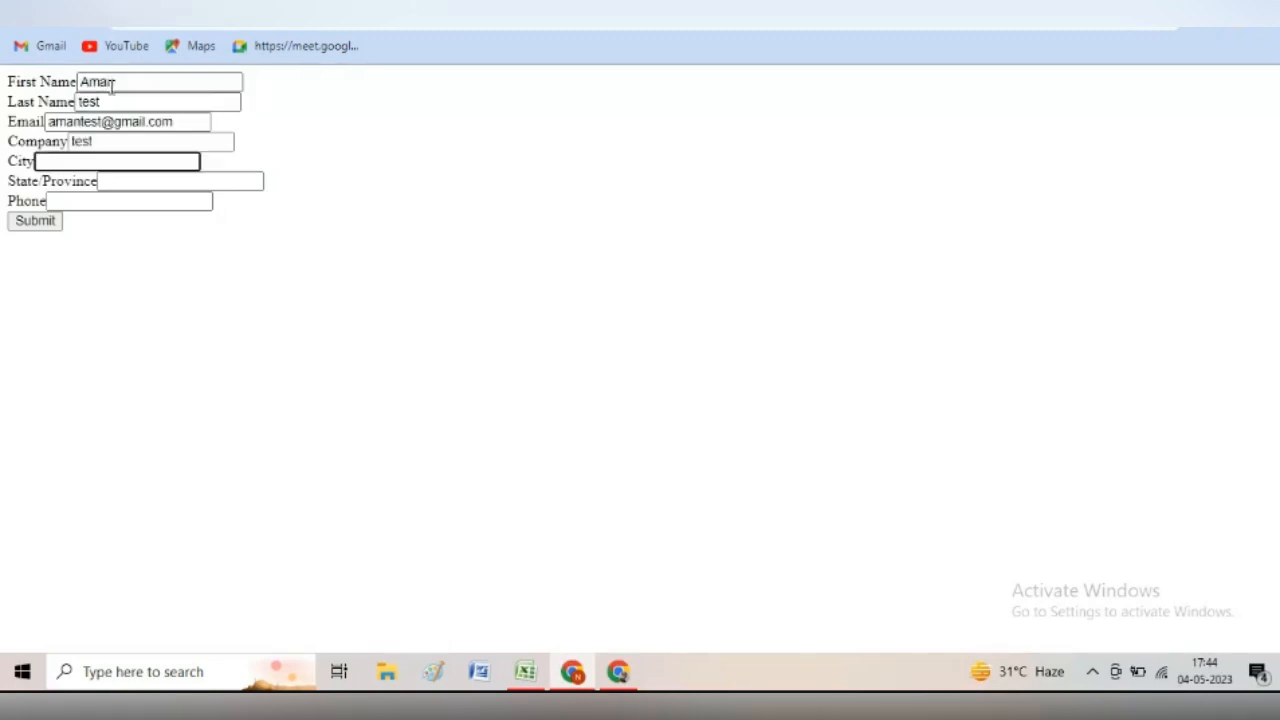
text(Ranchi)
click(132, 181)
text(Jharkhand)
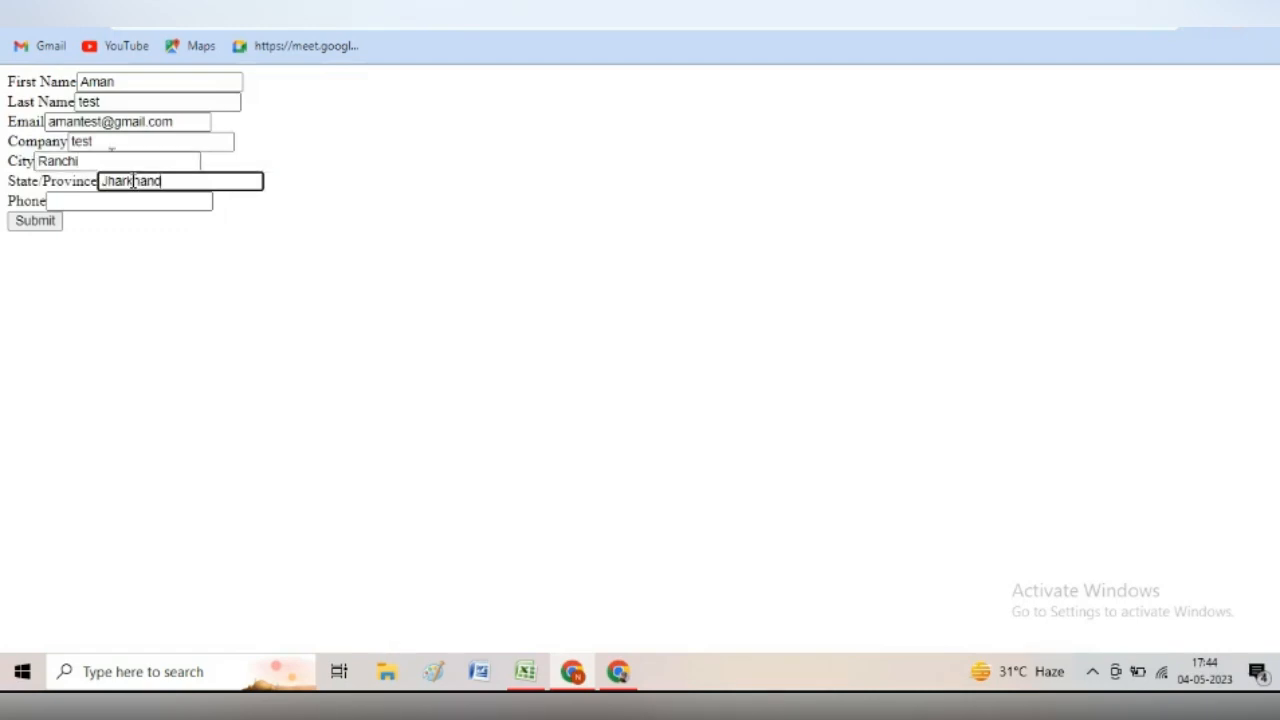
key(Tab)
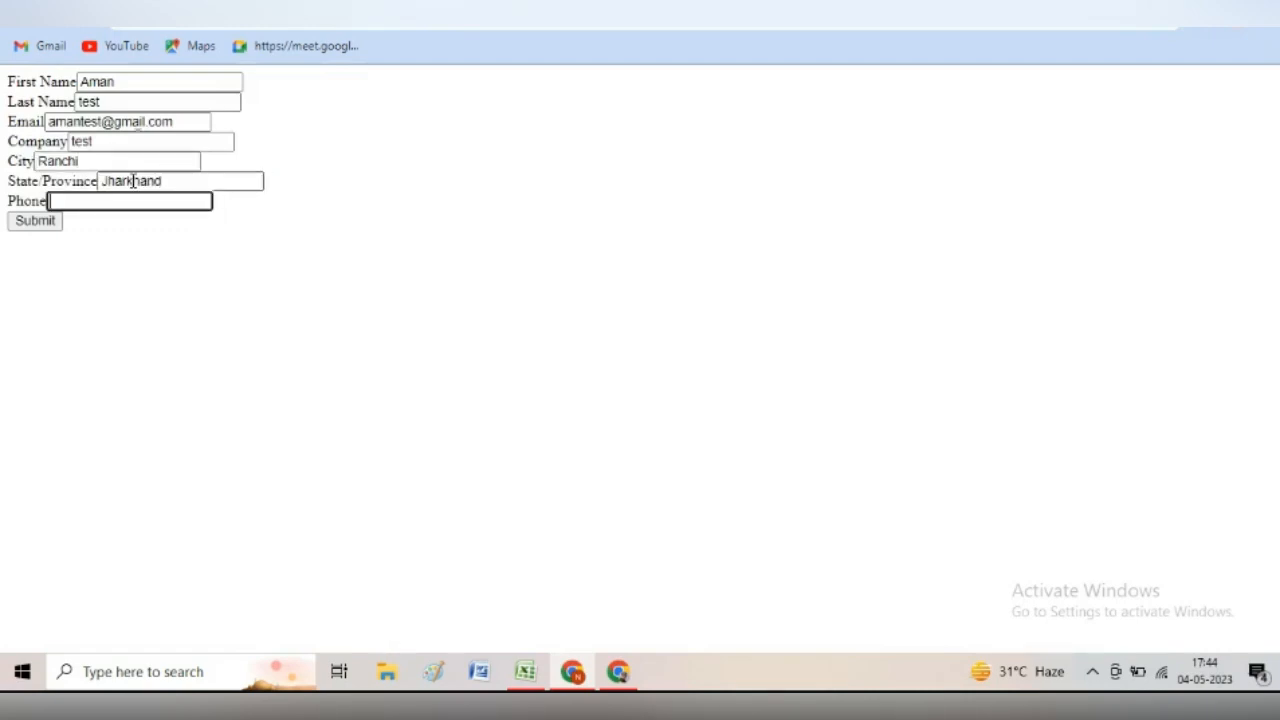
text(1112212221)
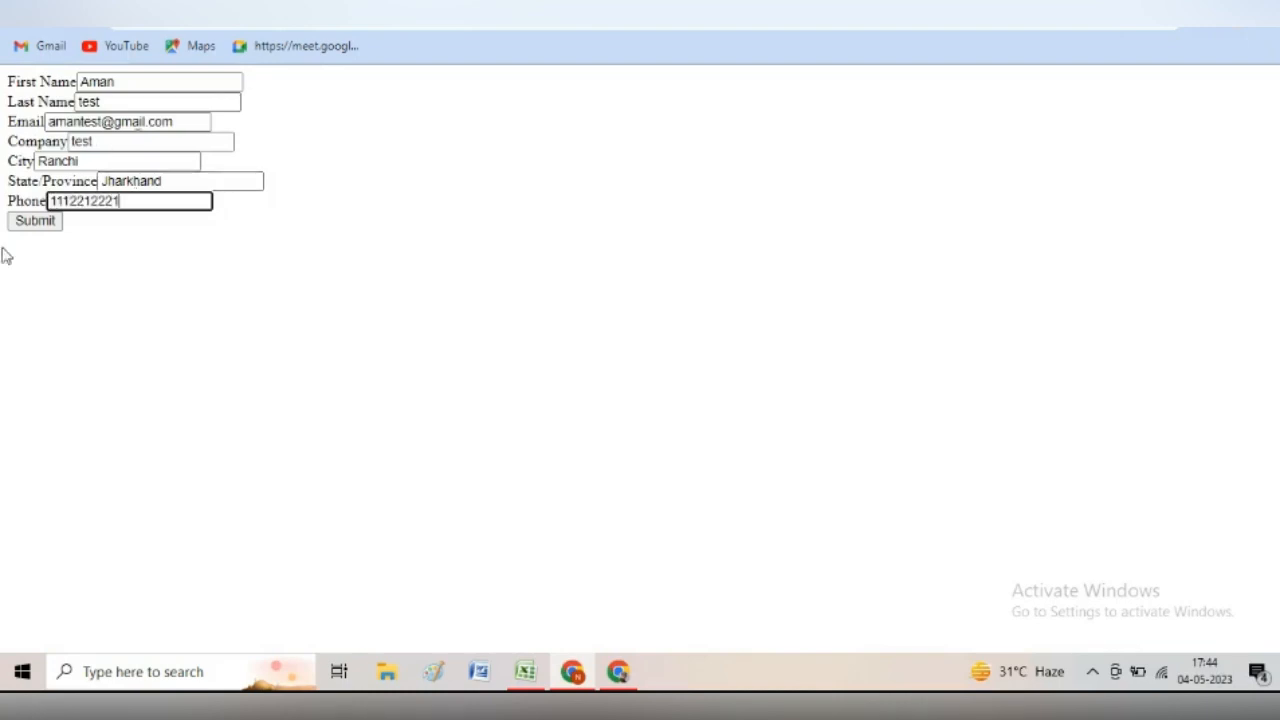
click(38, 224)
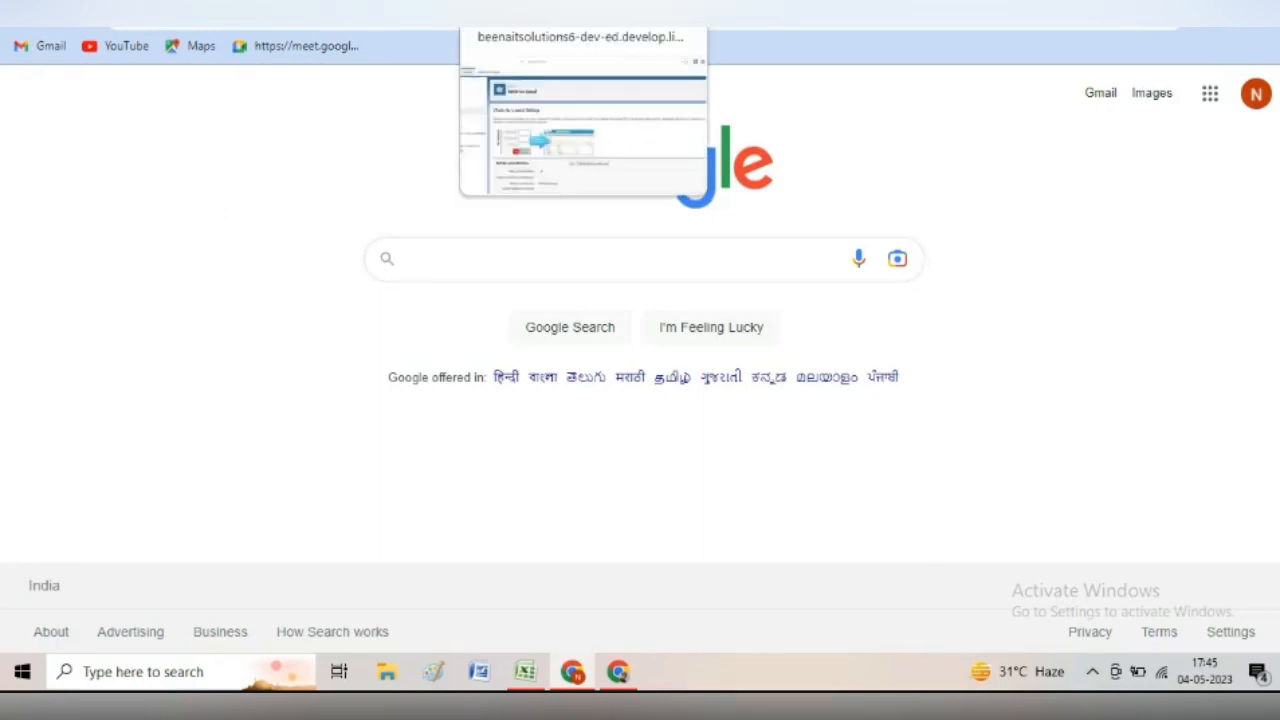
- Open Cases through the App Launcher search 'cases' and switch to the All Open Cases view
click(550, 12)
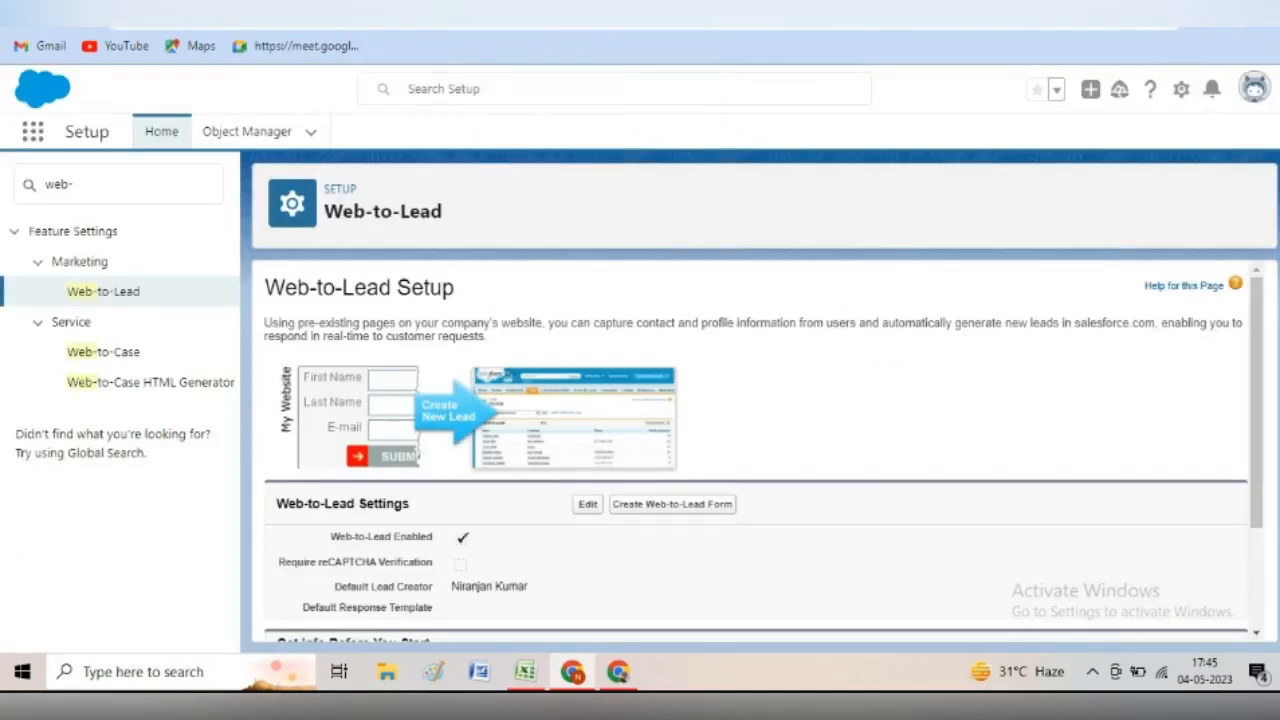
click(133, 180)
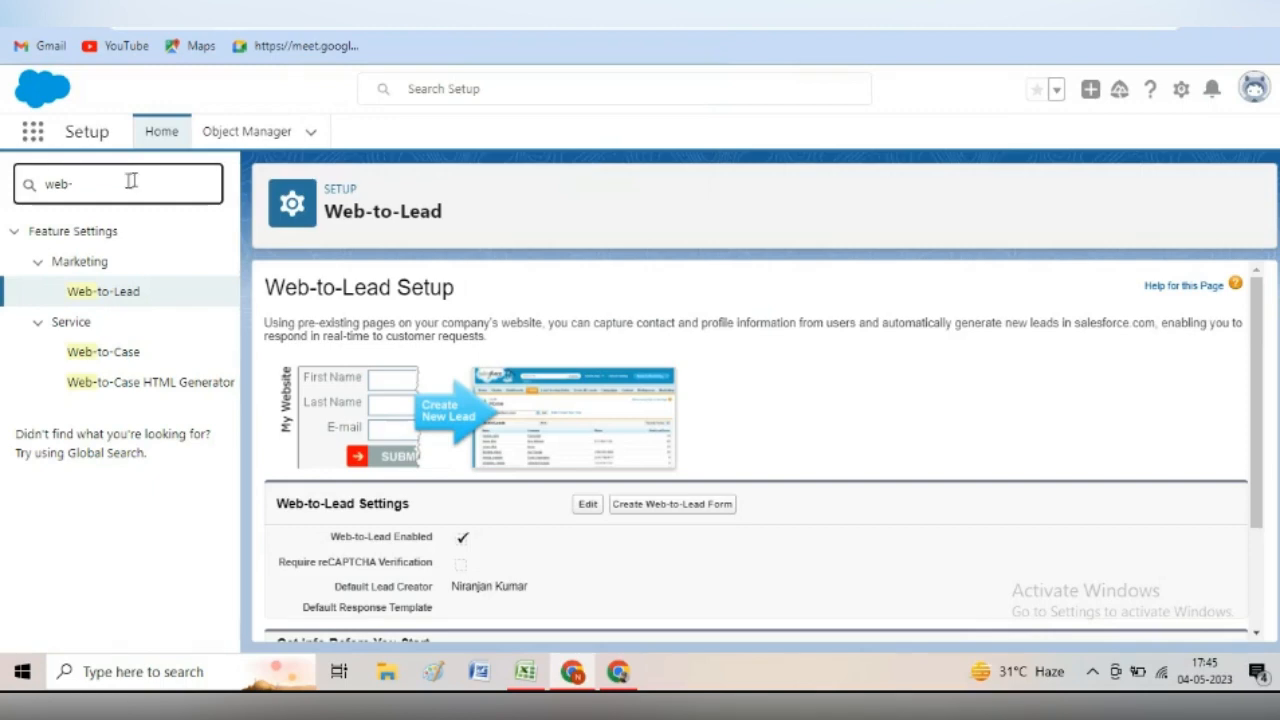
click(33, 134)
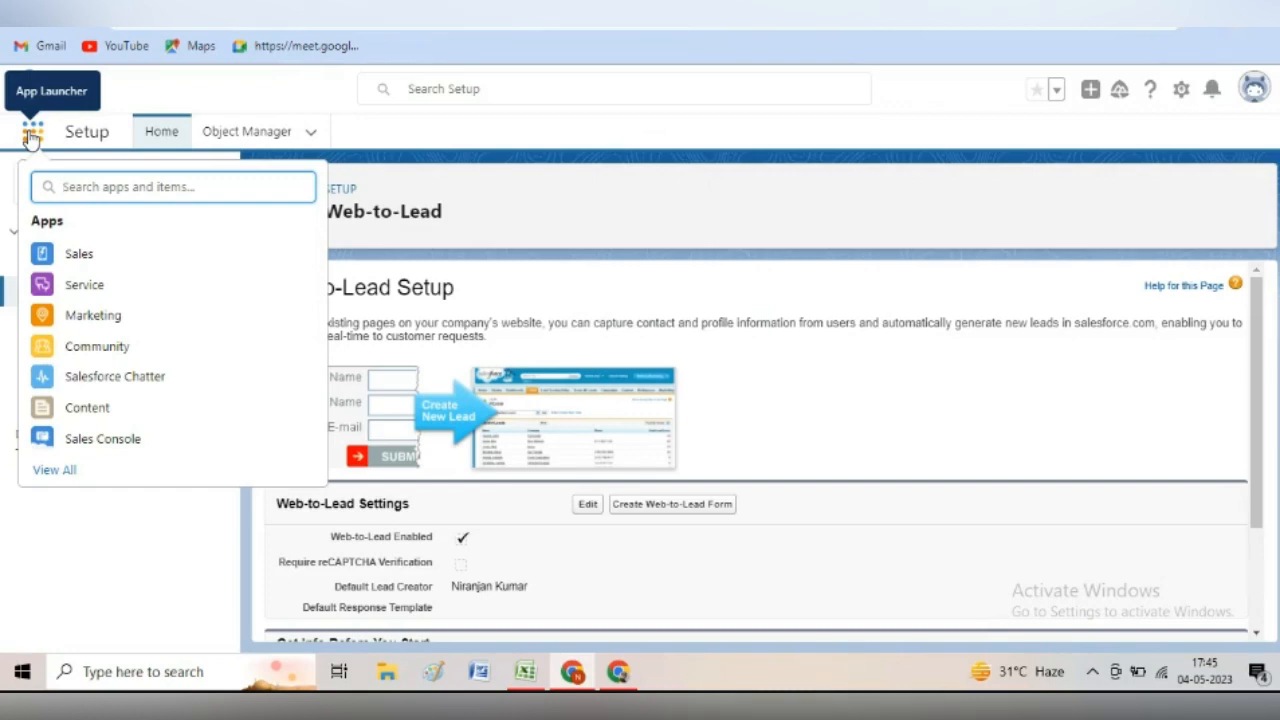
text(cases)
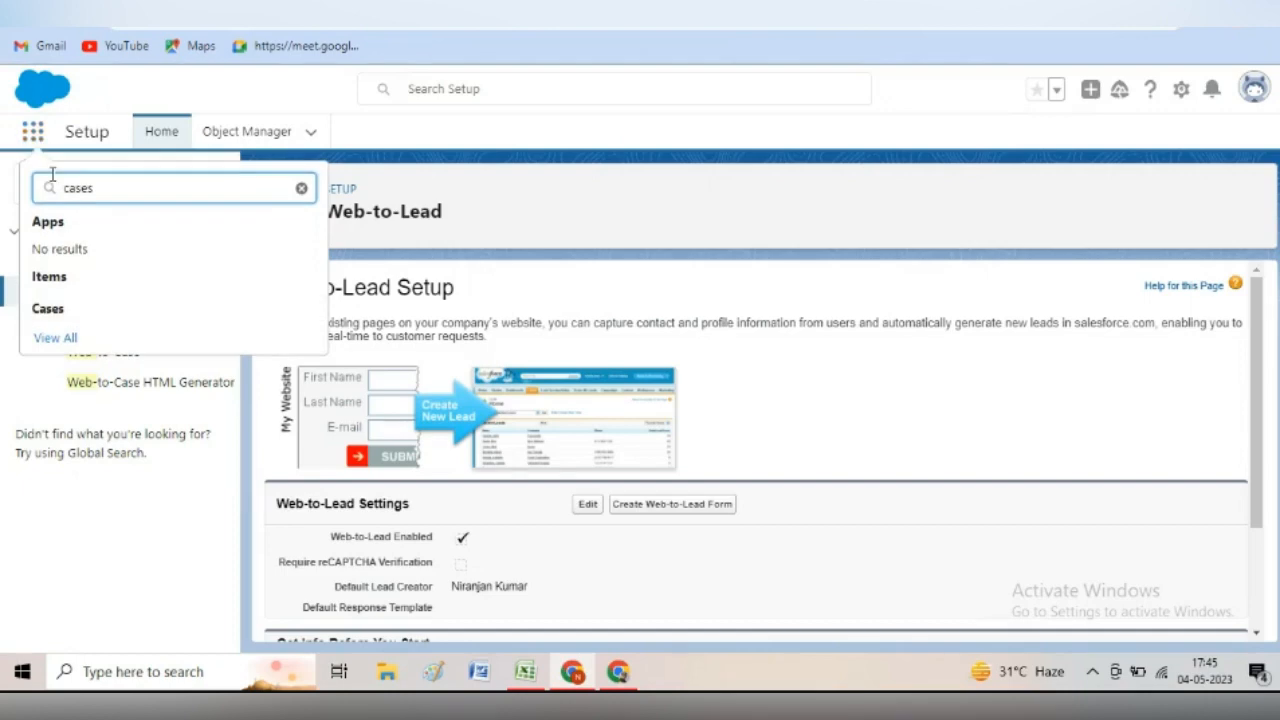
click(57, 311)
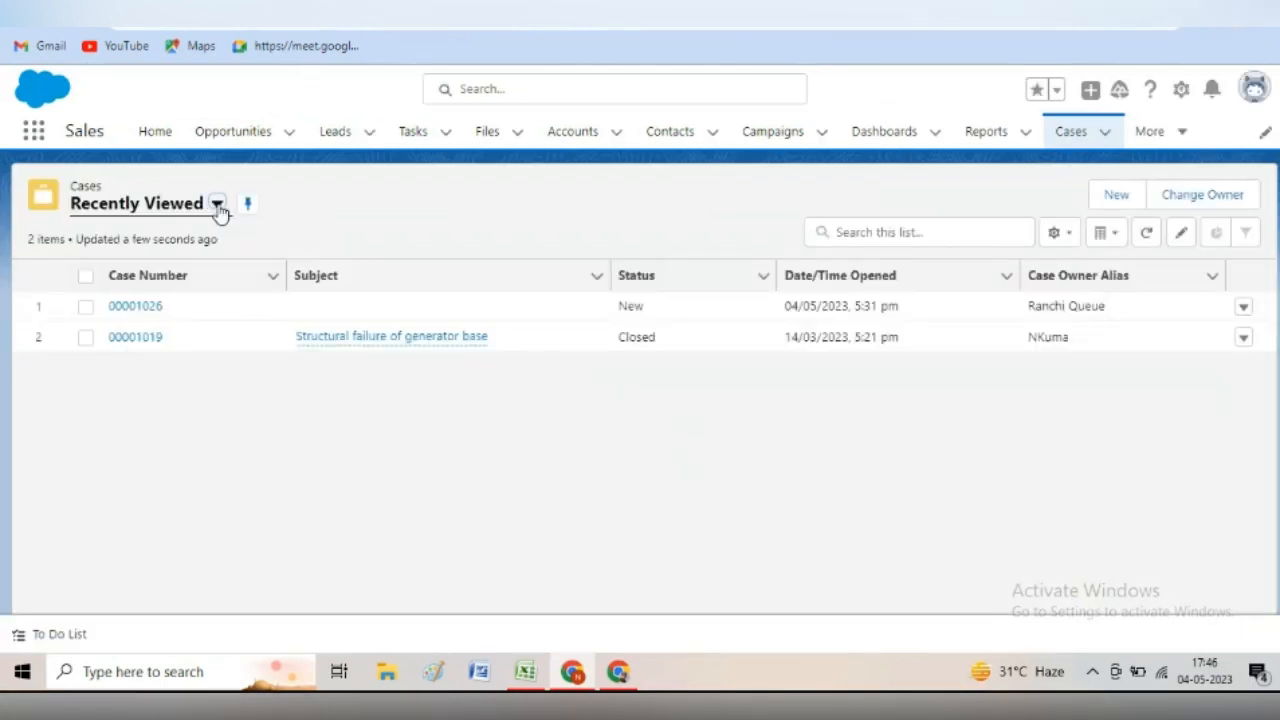
click(217, 205)
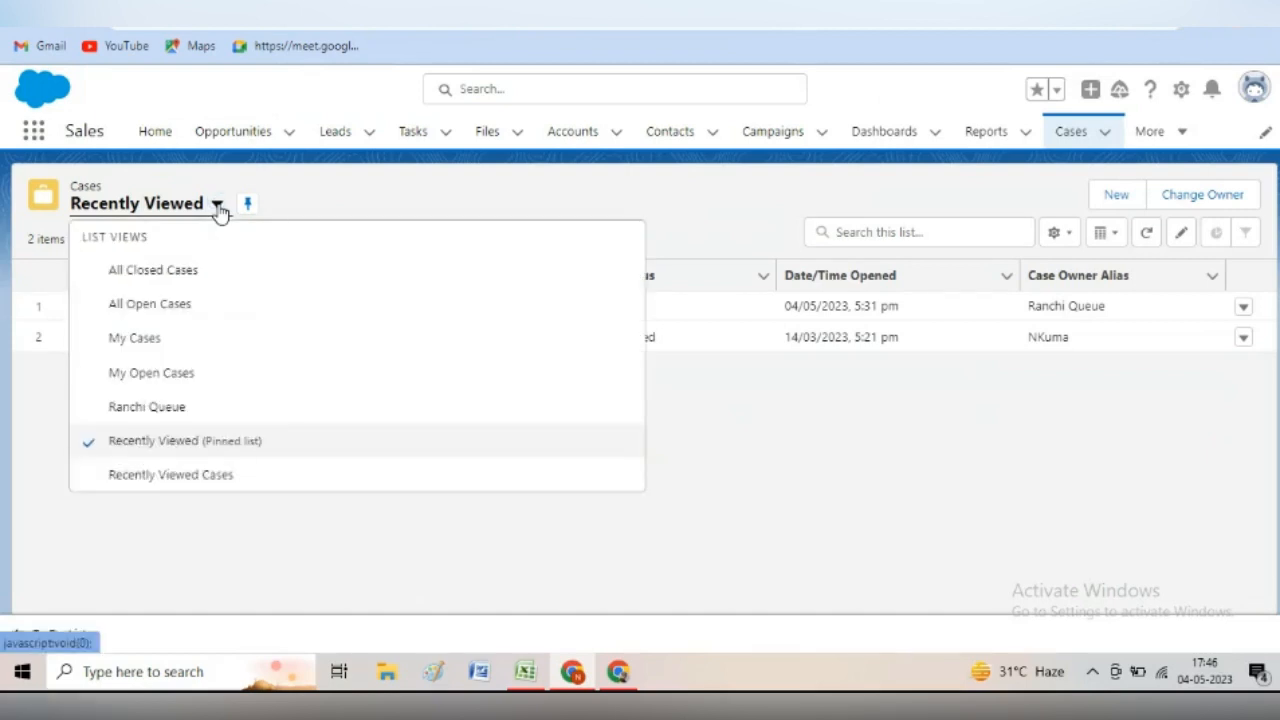
click(176, 305)
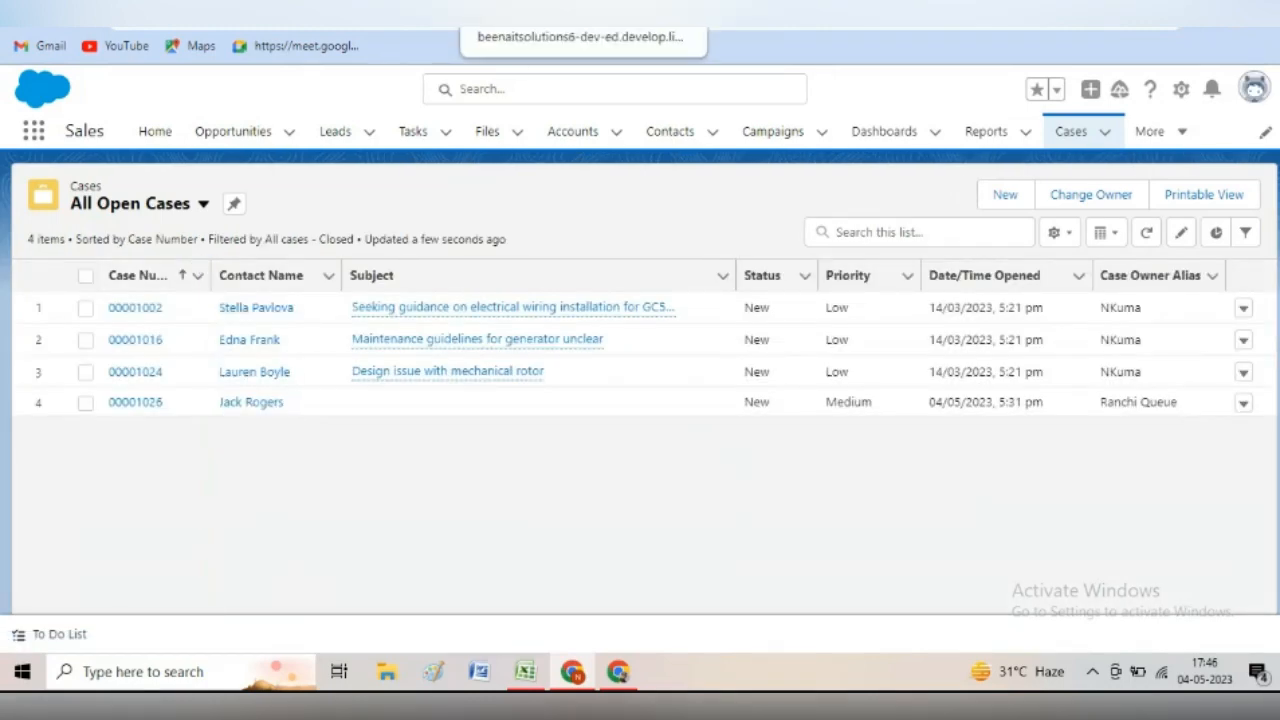
click(655, 15)
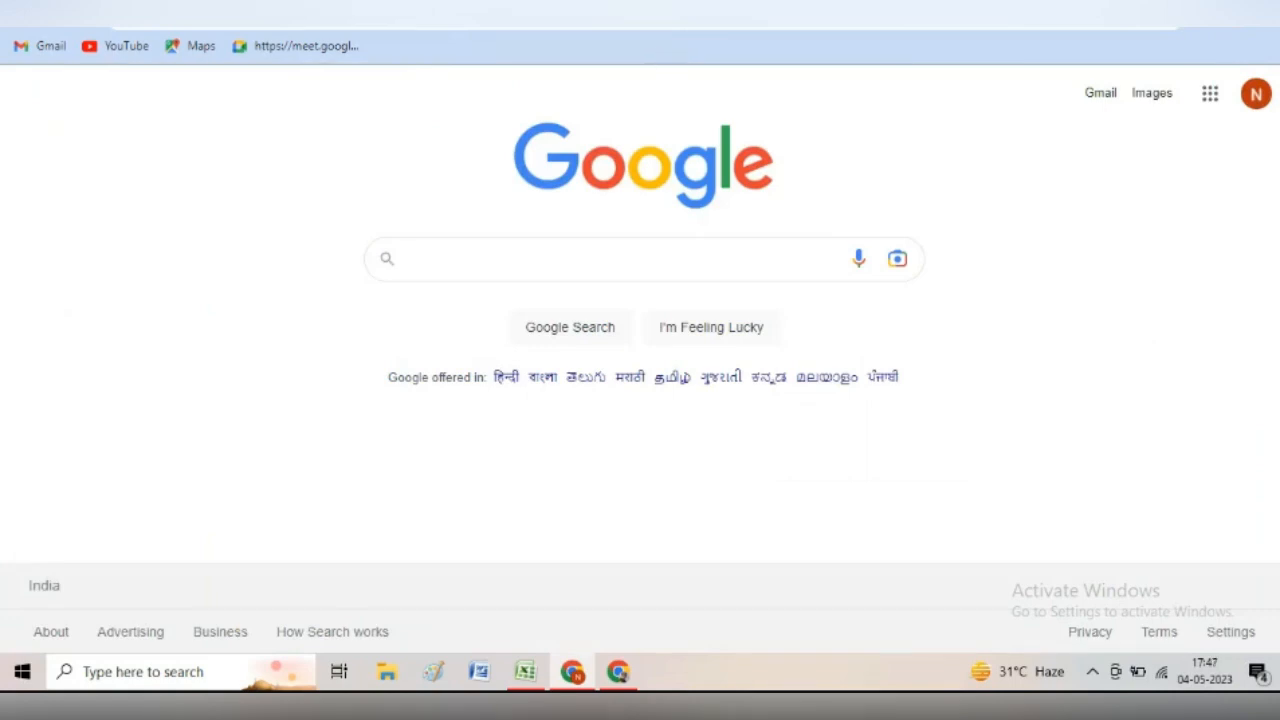
- Go to Leads and choose the All Open Leads list view to spot the web-submitted lead
click(410, 15)
click(363, 137)
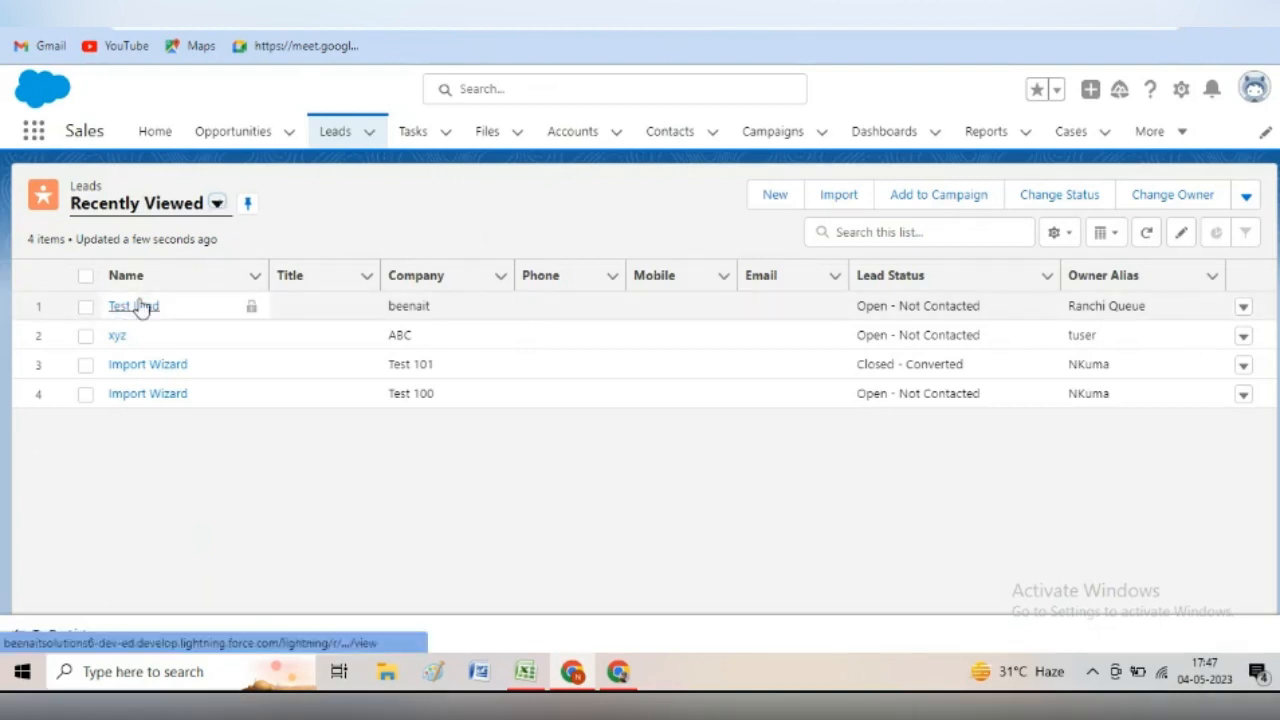
click(188, 205)
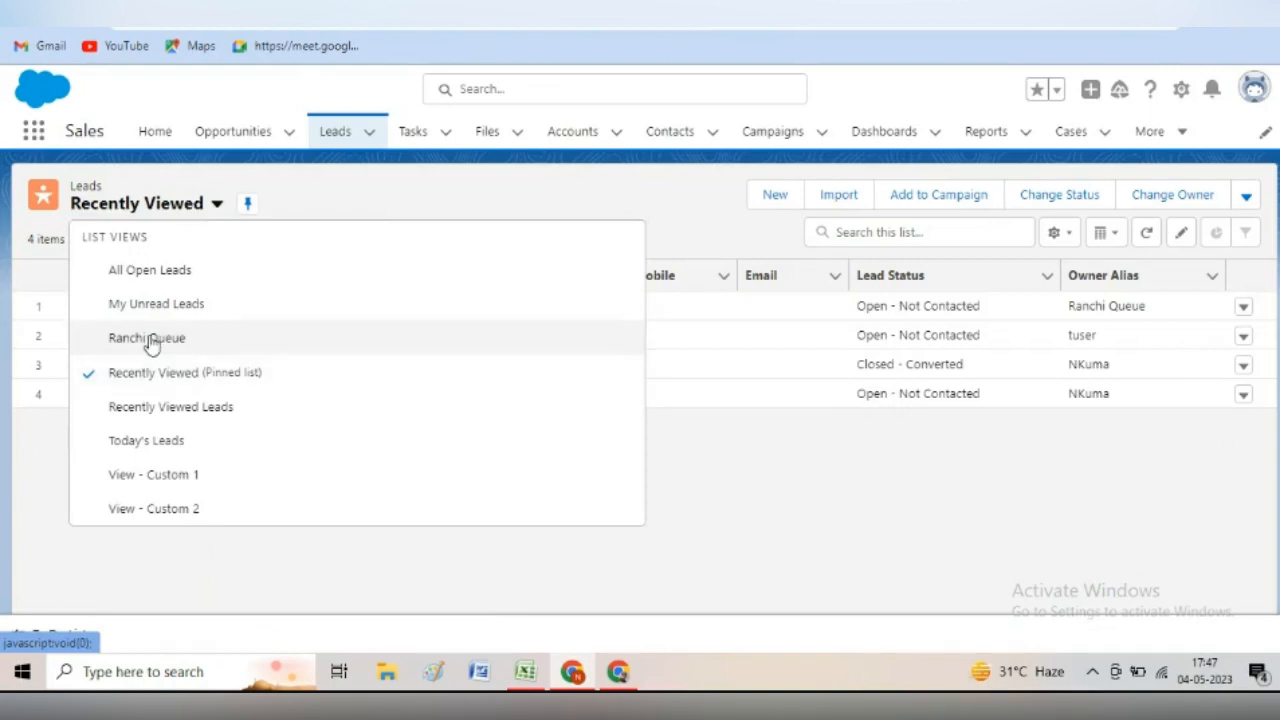
click(155, 276)
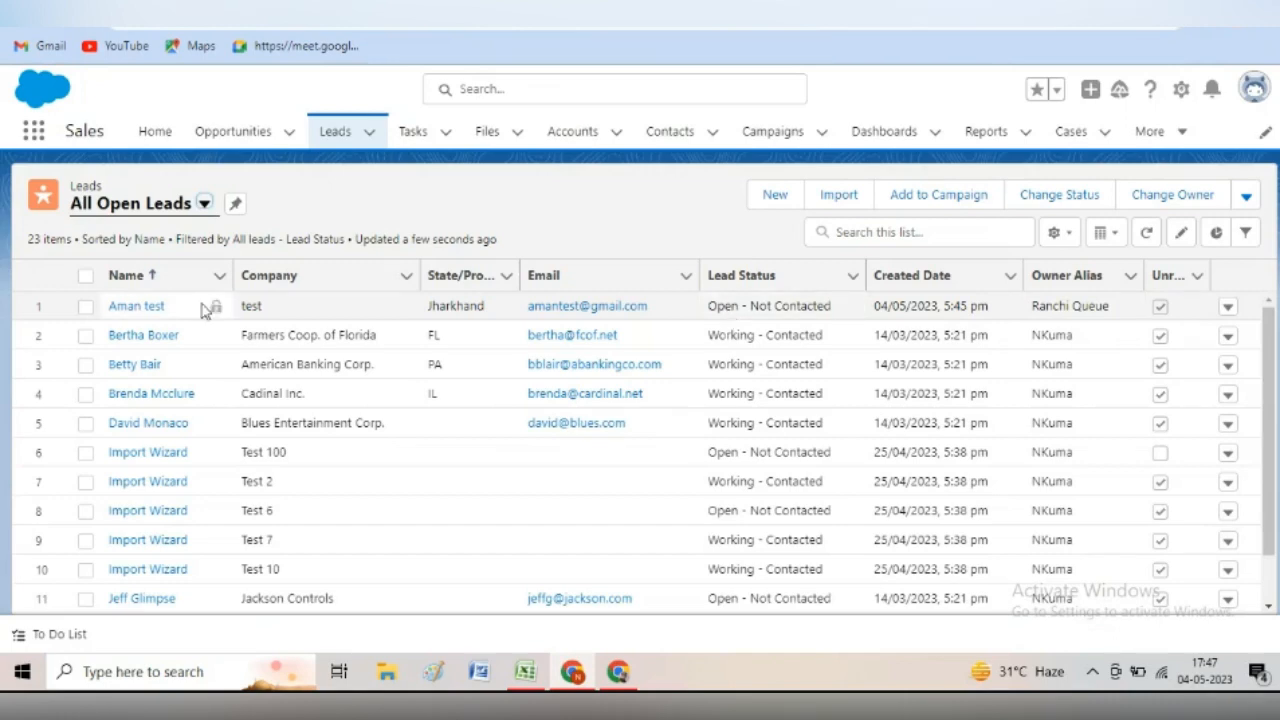
click(300, 8)
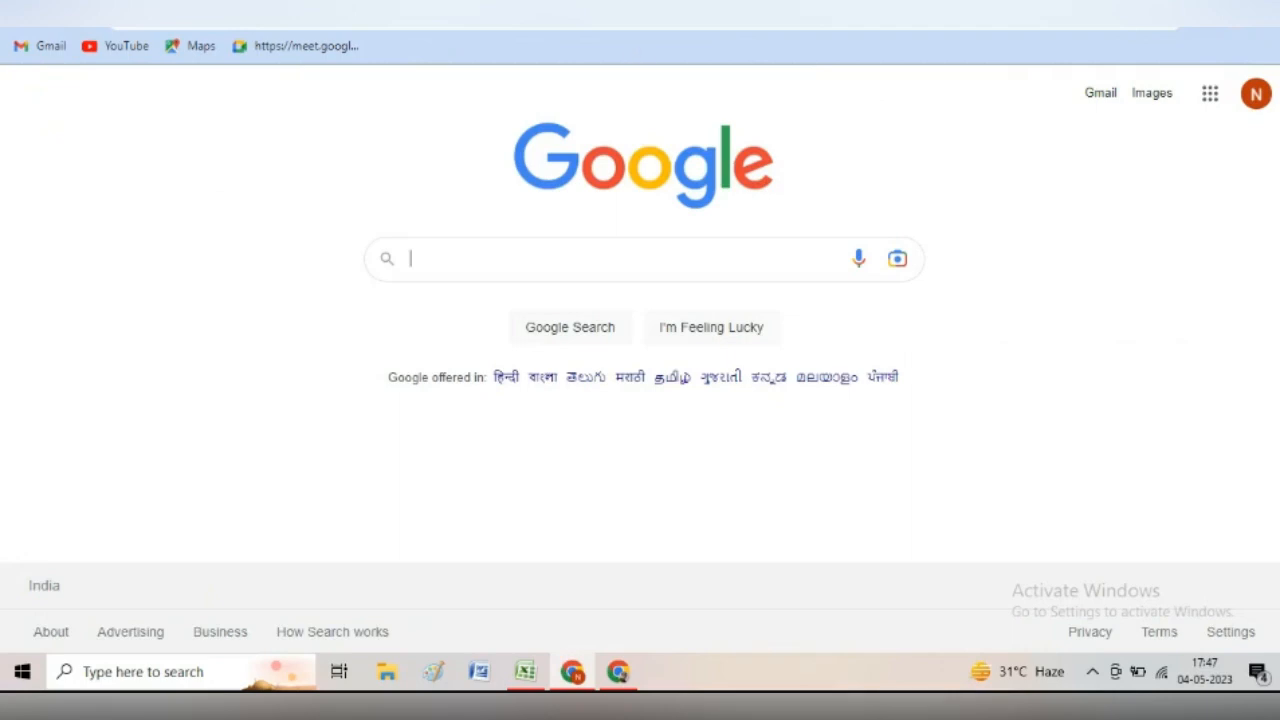
click(560, 8)
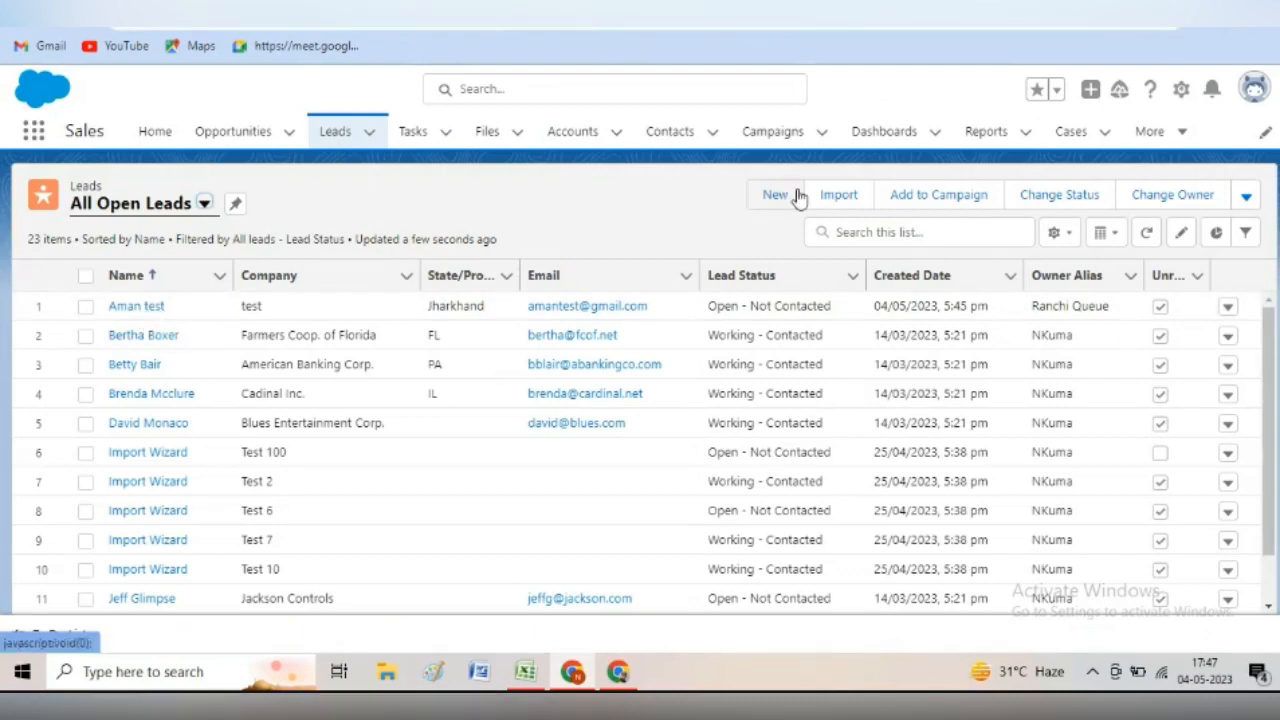
- Open the web2lead form and enter name Test2 xyz, an email address, and company abc
click(1074, 30)
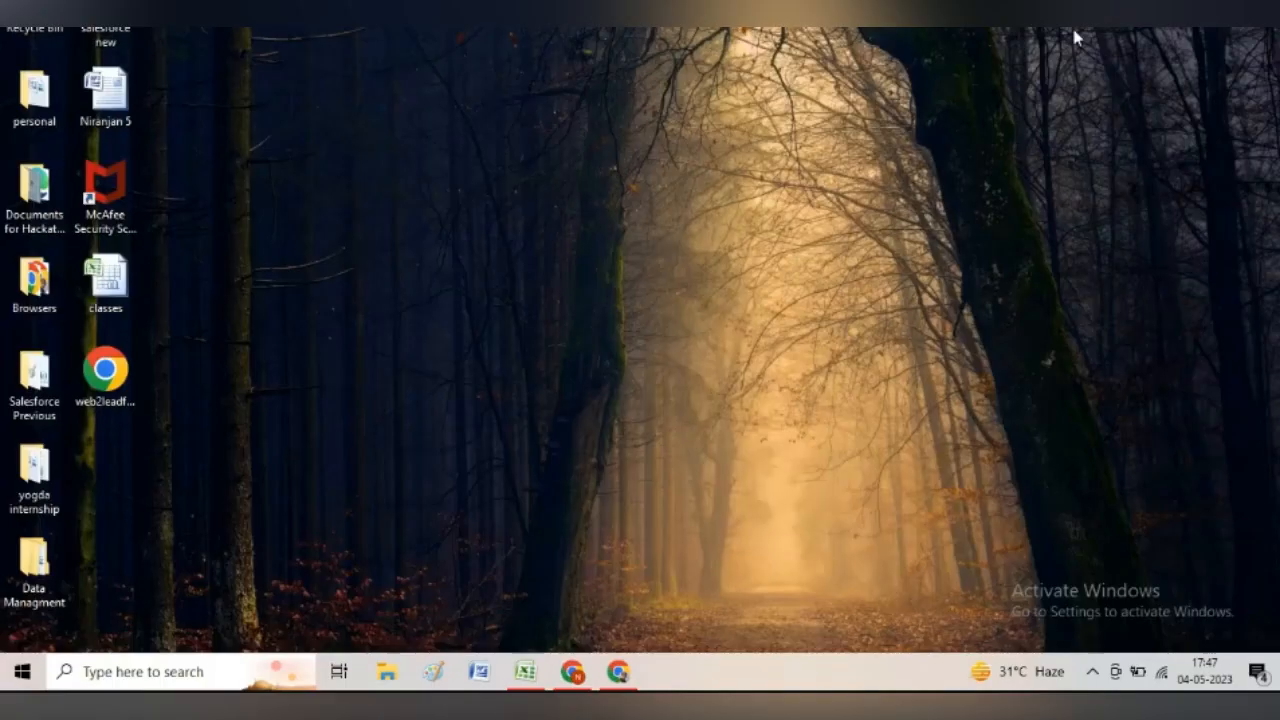
double_click(117, 400)
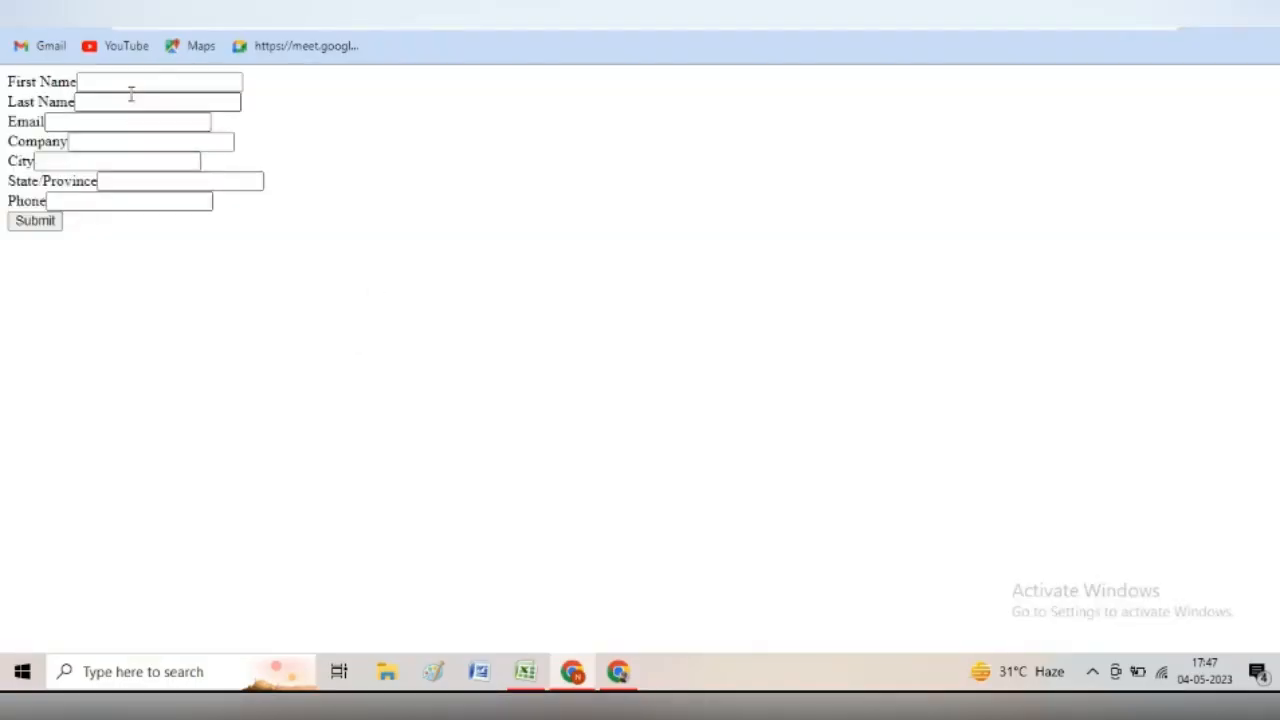
click(131, 88)
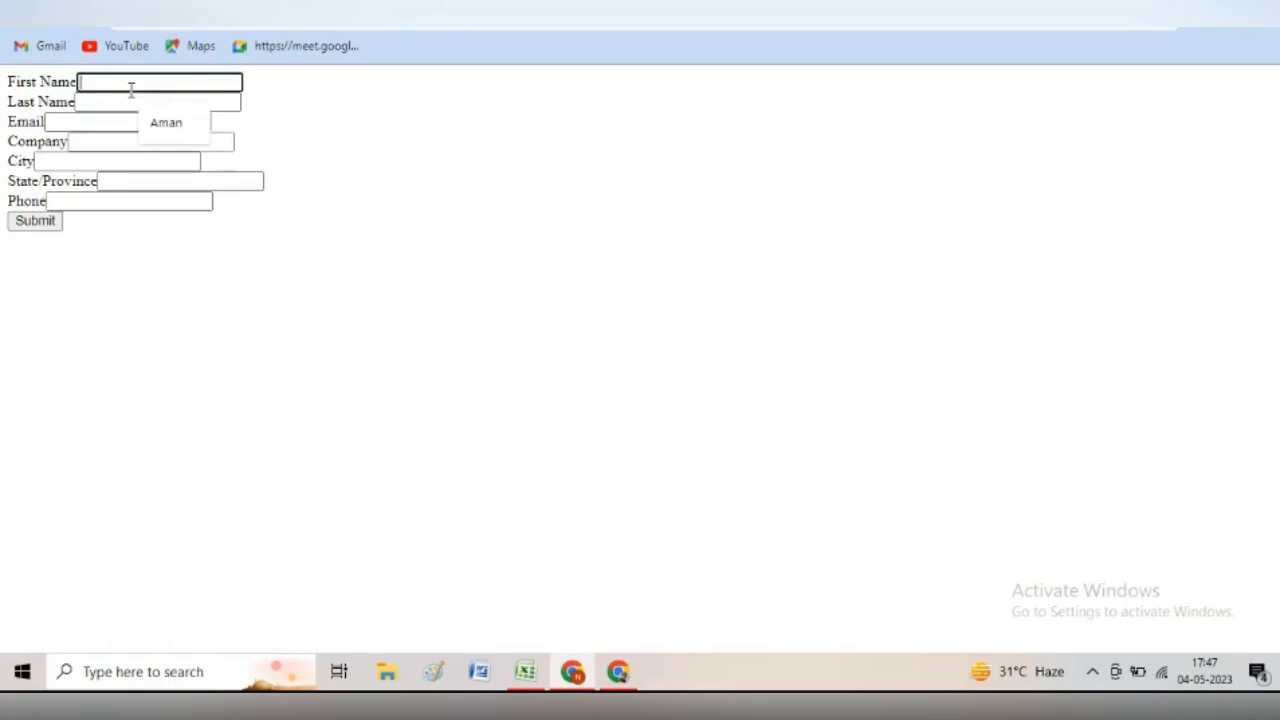
text(Test)
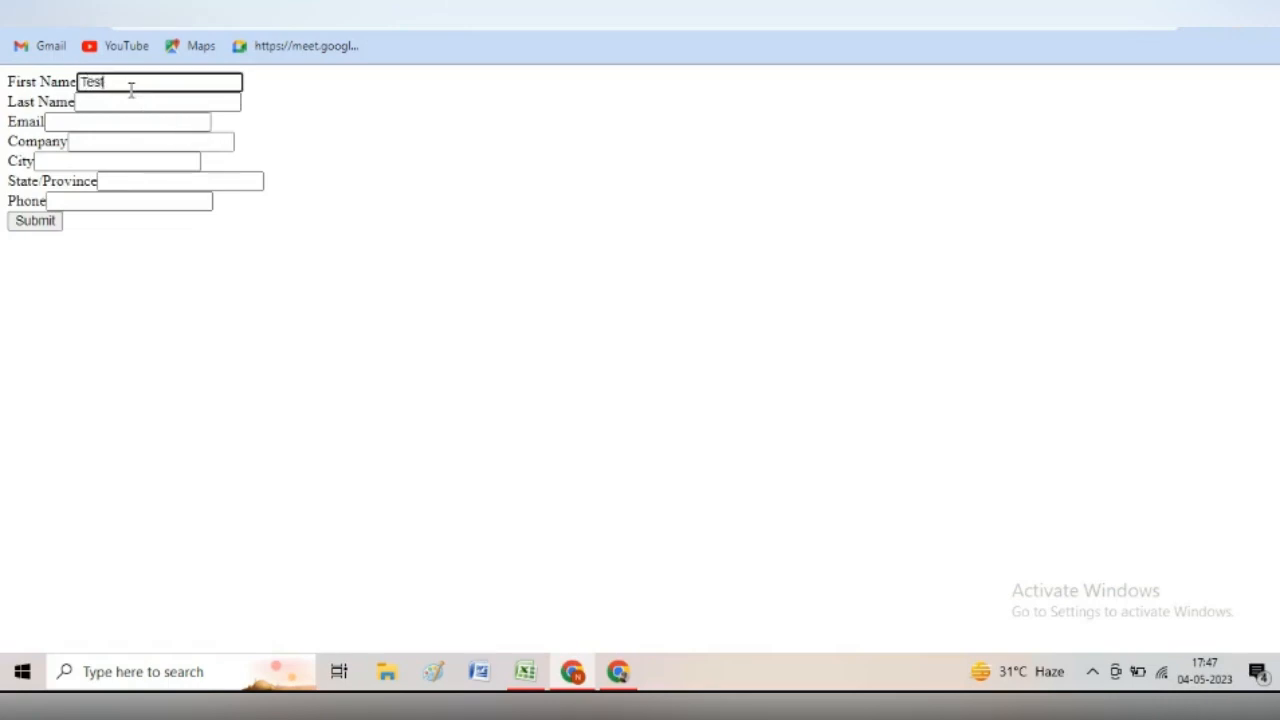
text(2)
click(116, 101)
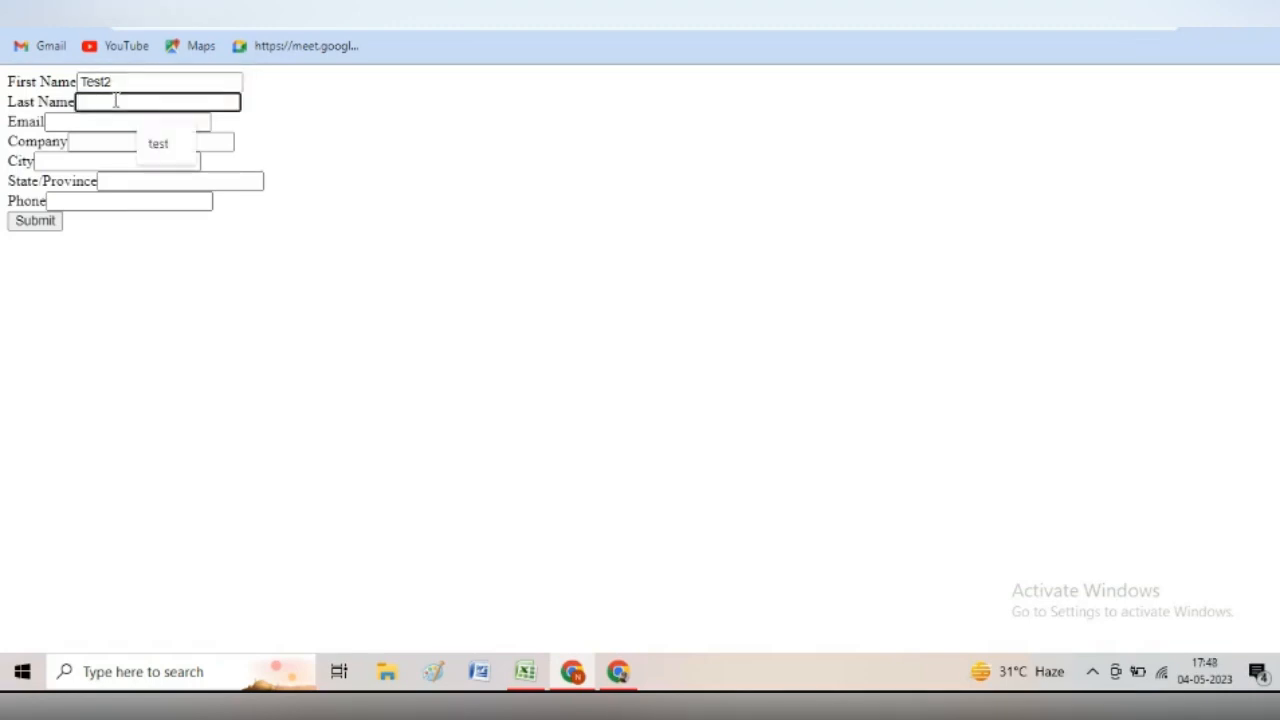
text(xyz)
key(Tab)
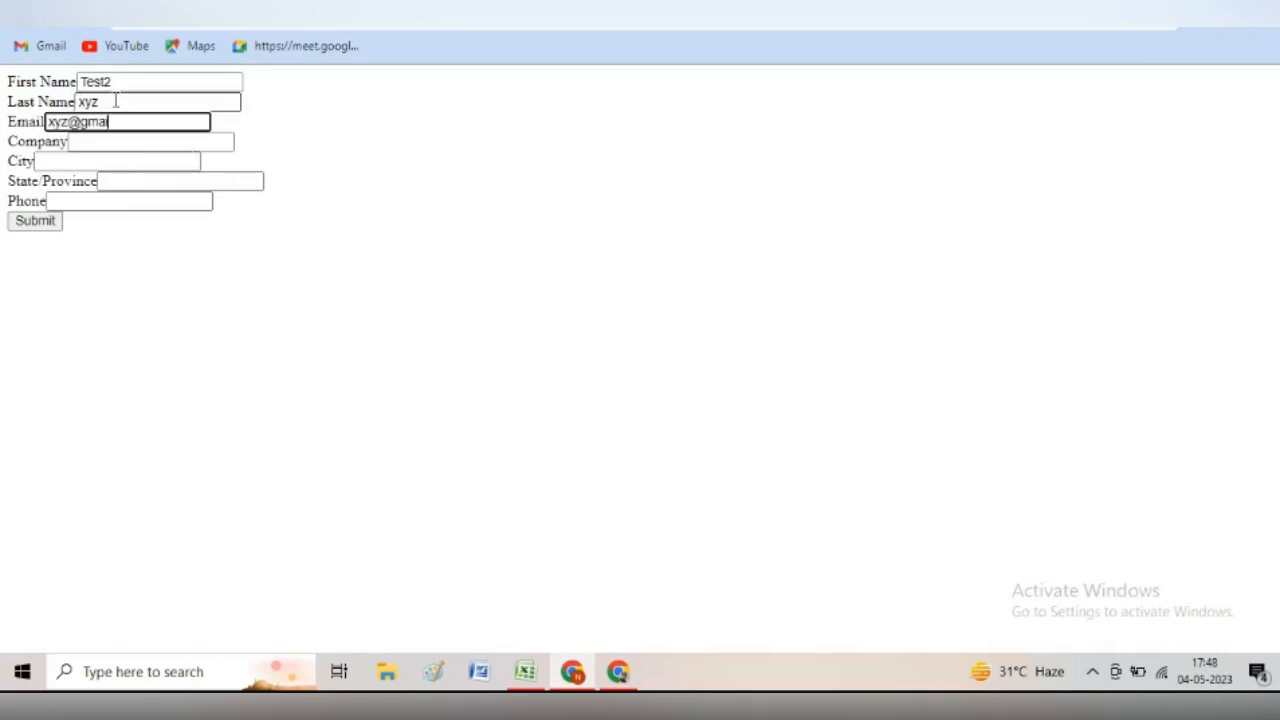
key(Tab)
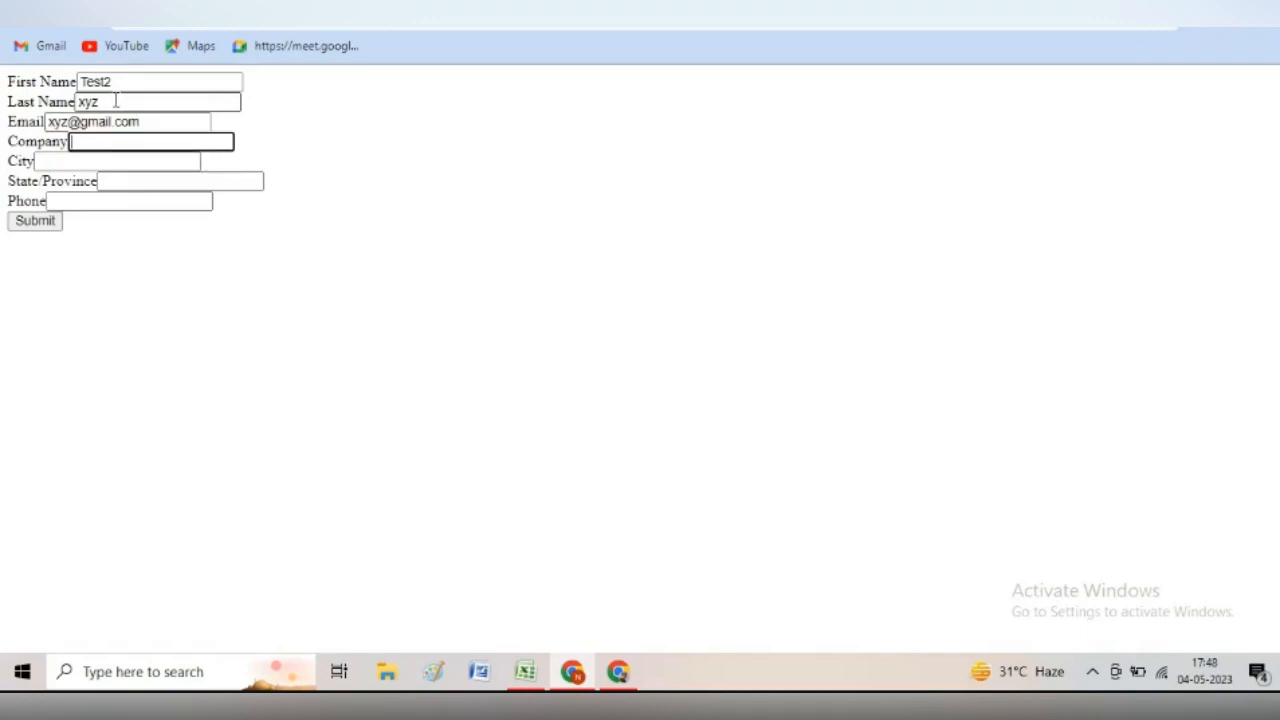
text(abc)
- Fill in City Patna, State Bihar and a phone number, then submit the lead
key(Tab)
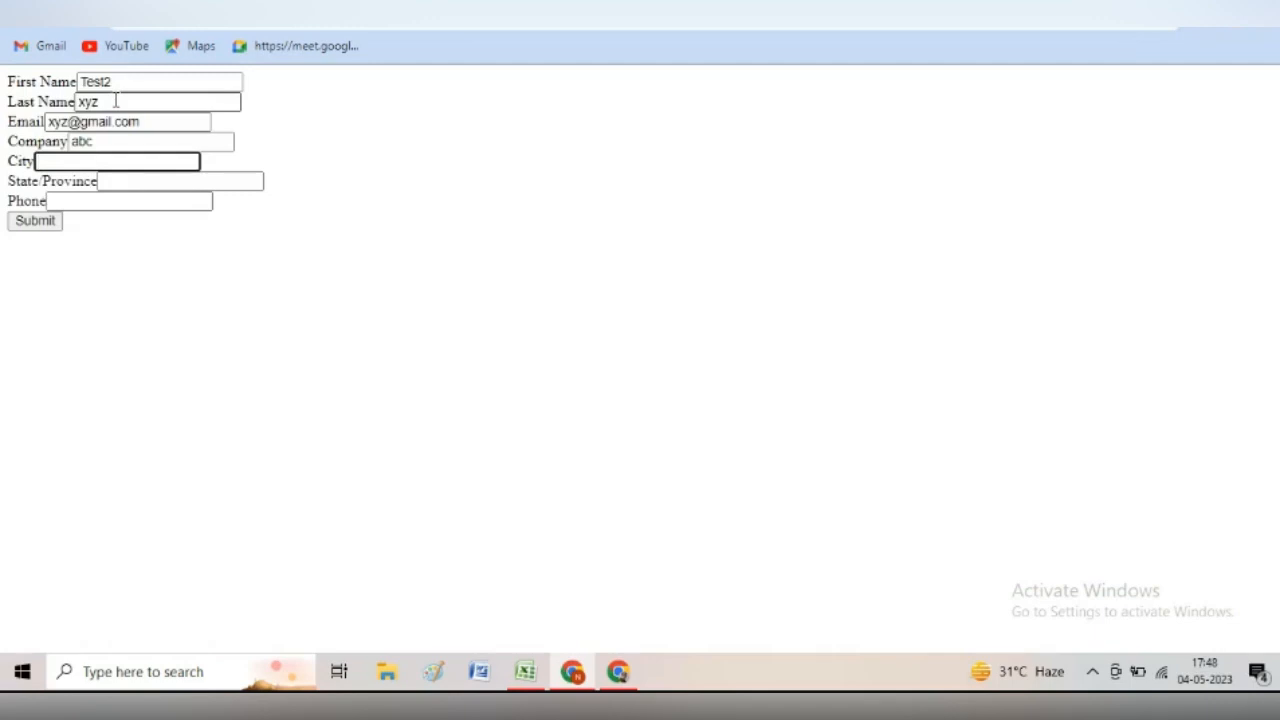
text(h)
key(BackSpace)
text(Patna)
key(Tab)
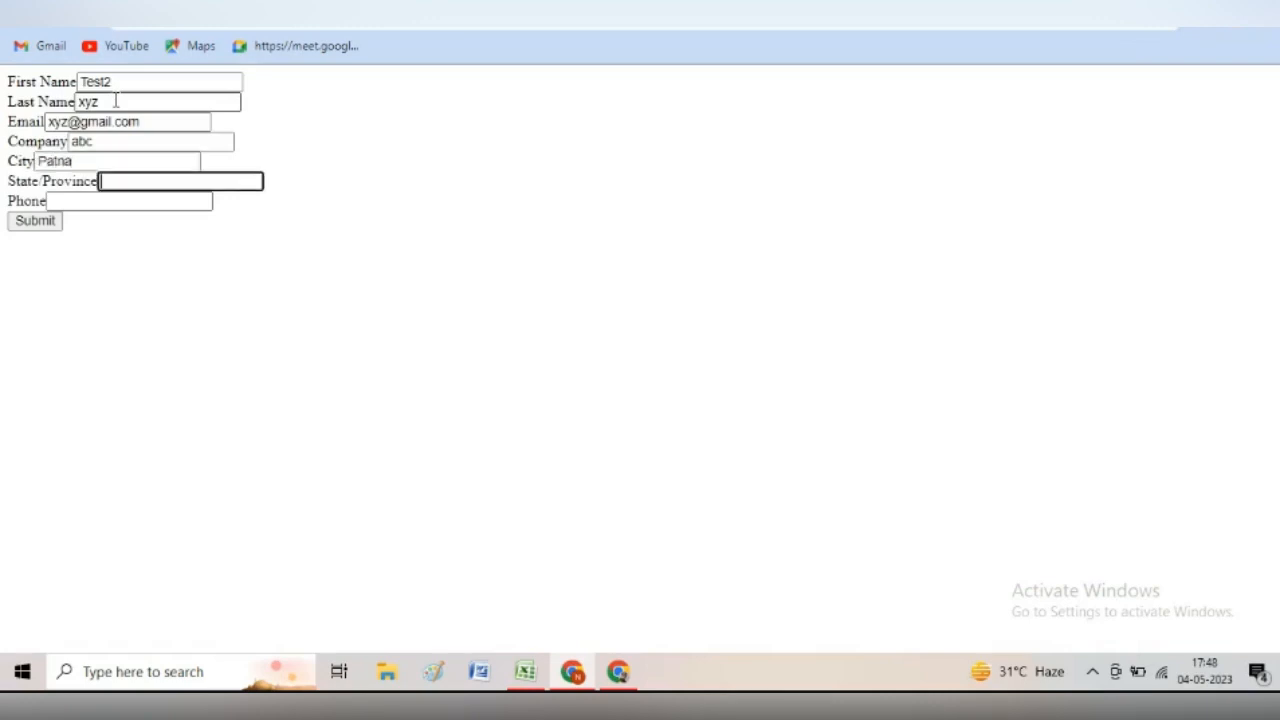
text(Bihar)
key(Tab)
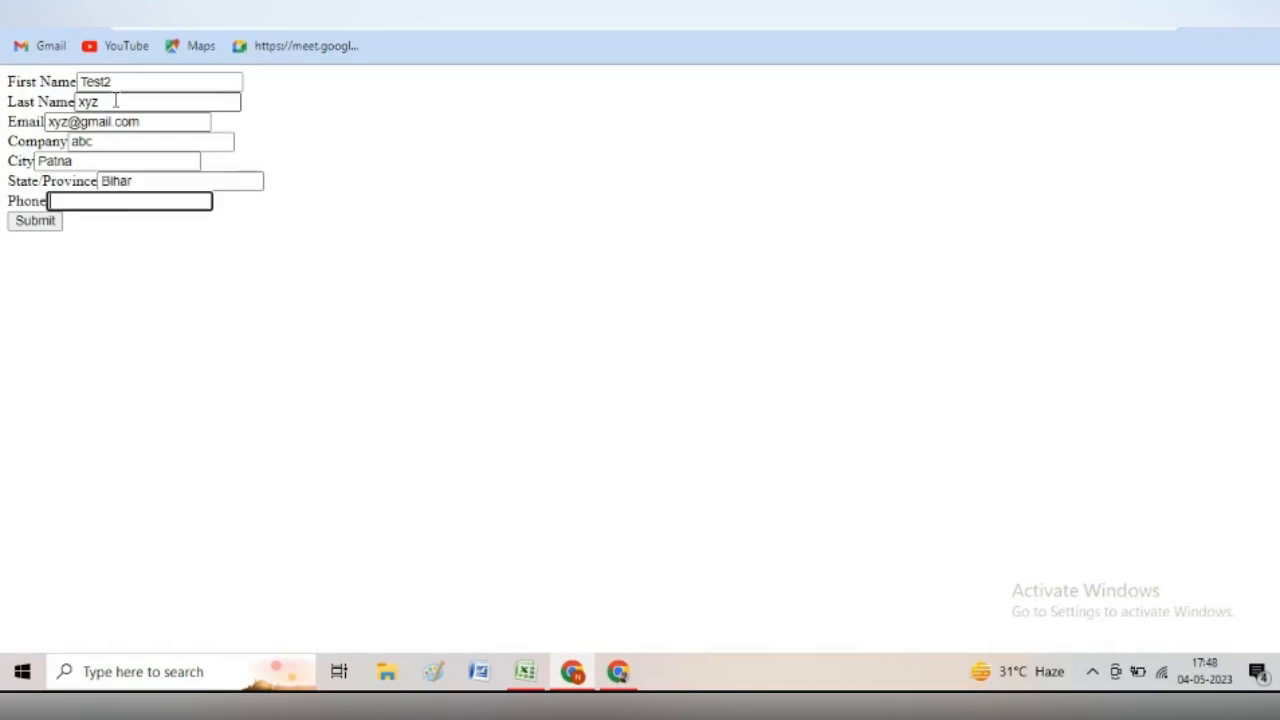
text(2345432)
click(37, 223)
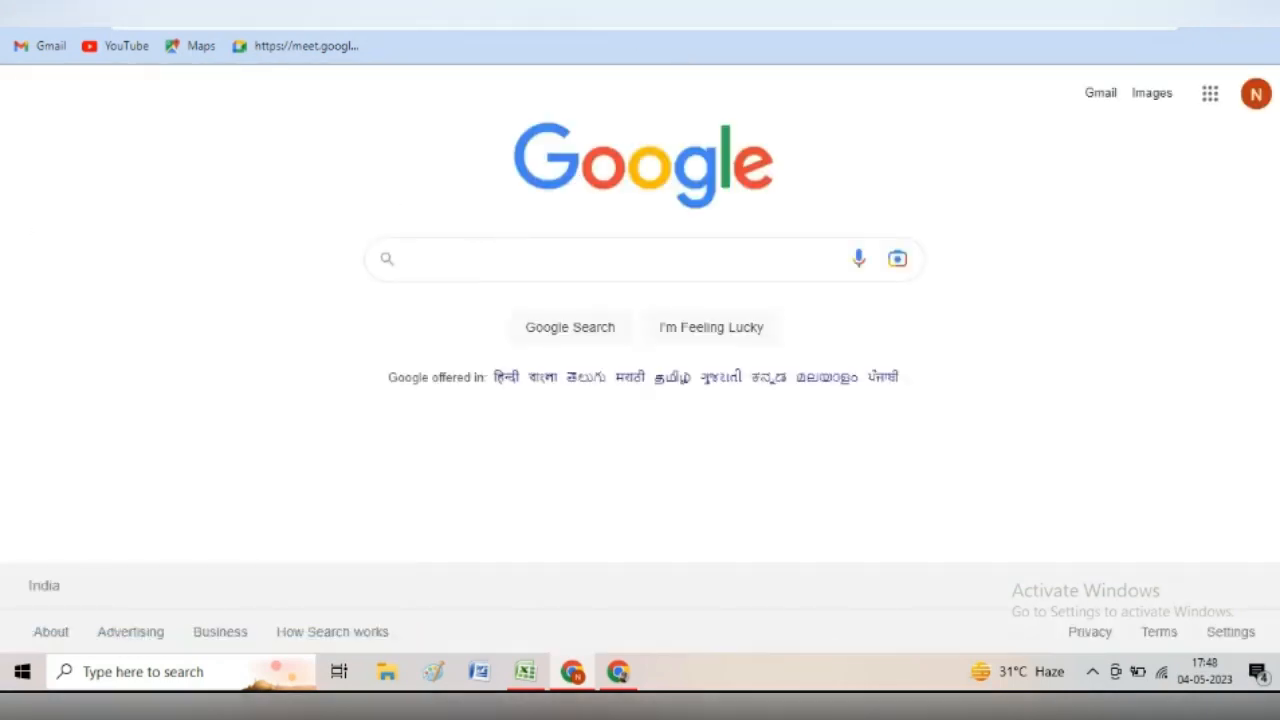
- Find the new Test2 xyz lead from Bihar among the 24 All Open Leads, owned by NKuma
click(400, 8)
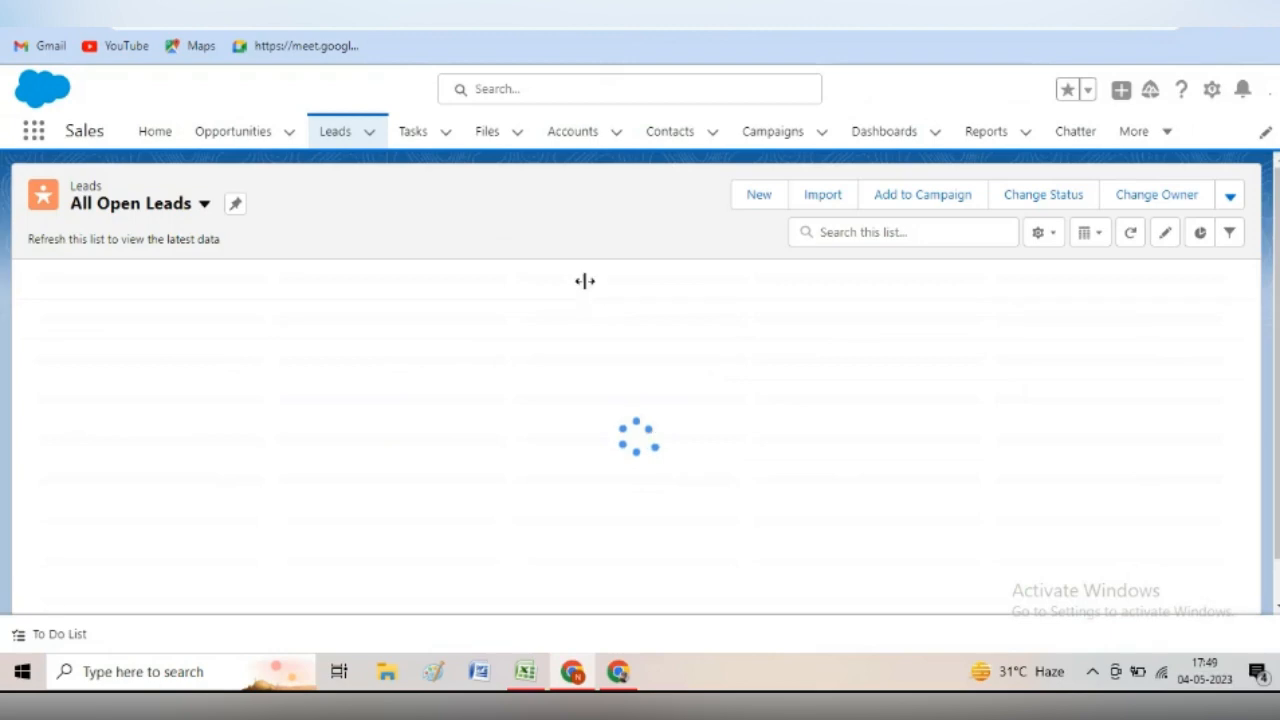
scroll(585, 290, down, 3)
scroll(347, 570, down, 1)
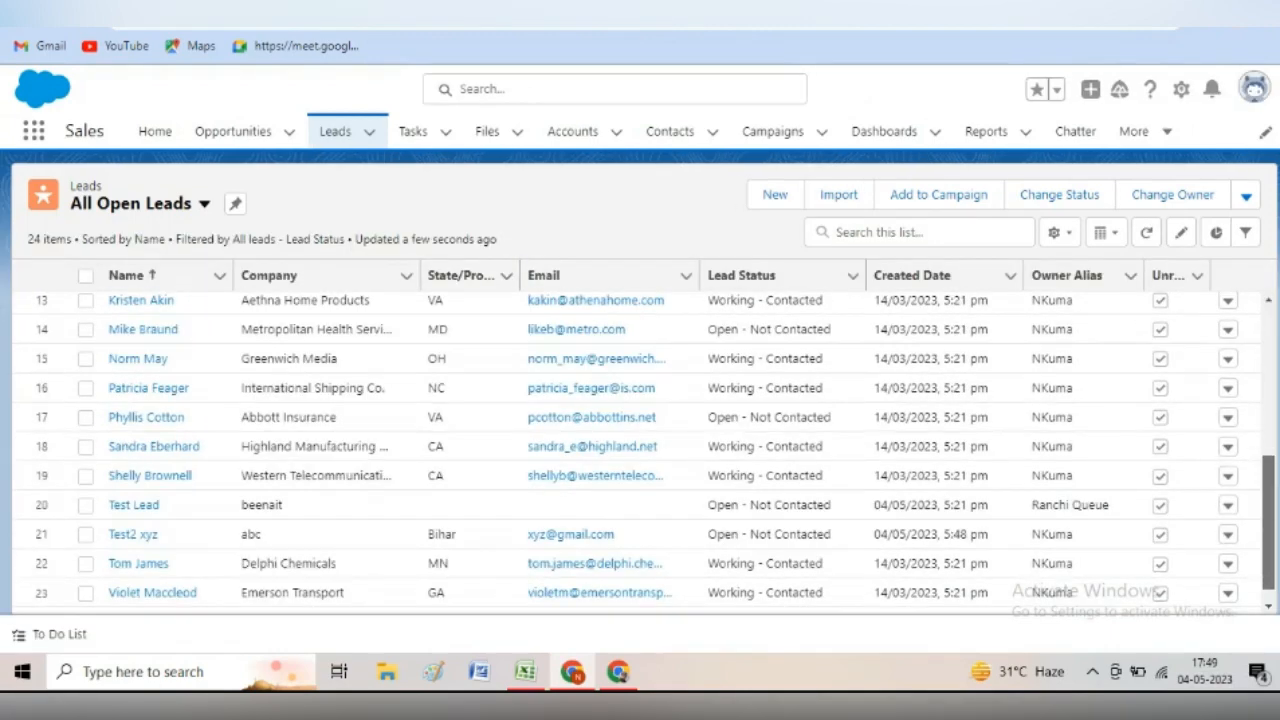
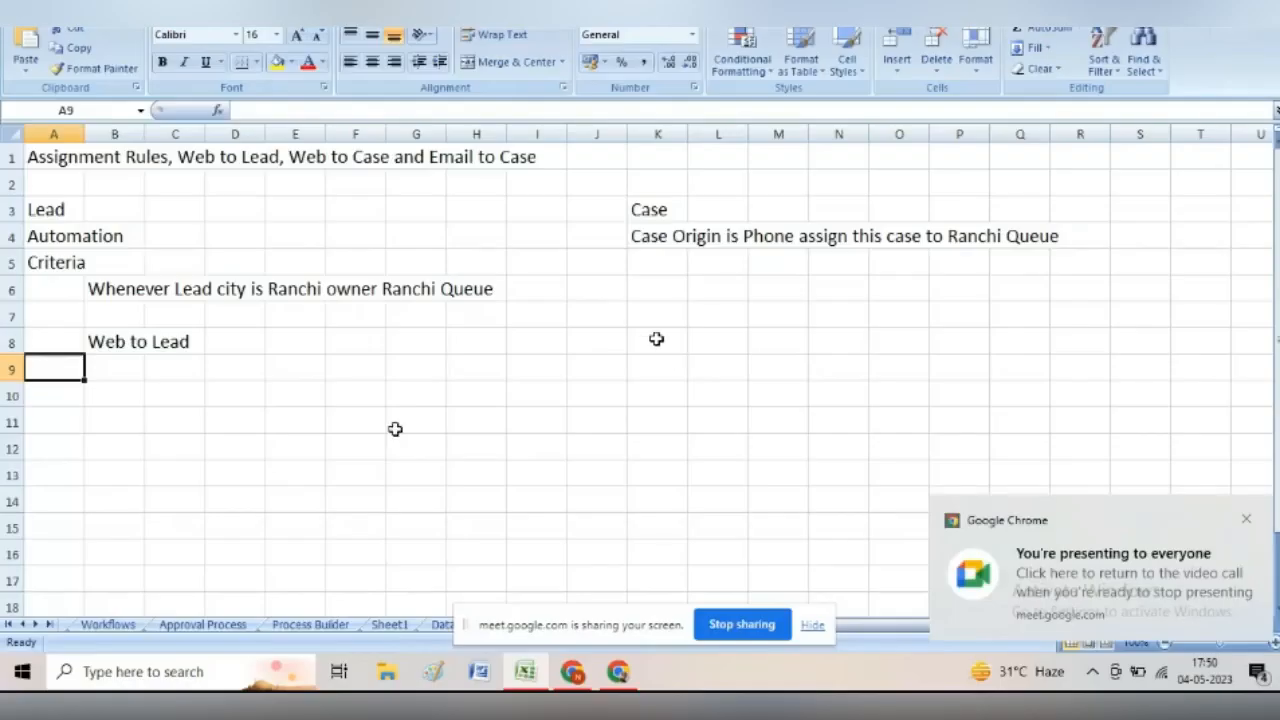
- Enter the heading 'Web to Case' in Excel cell K8, then return to Salesforce
click(656, 339)
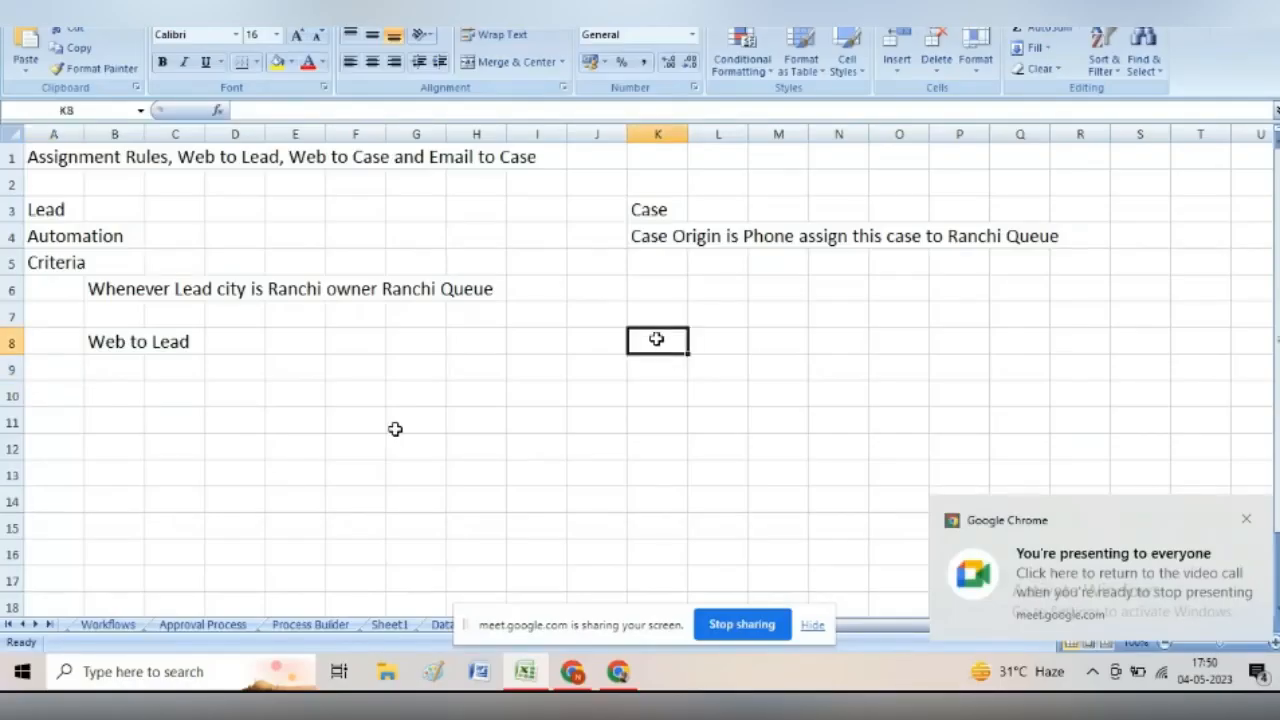
text(Web to Case)
click(674, 367)
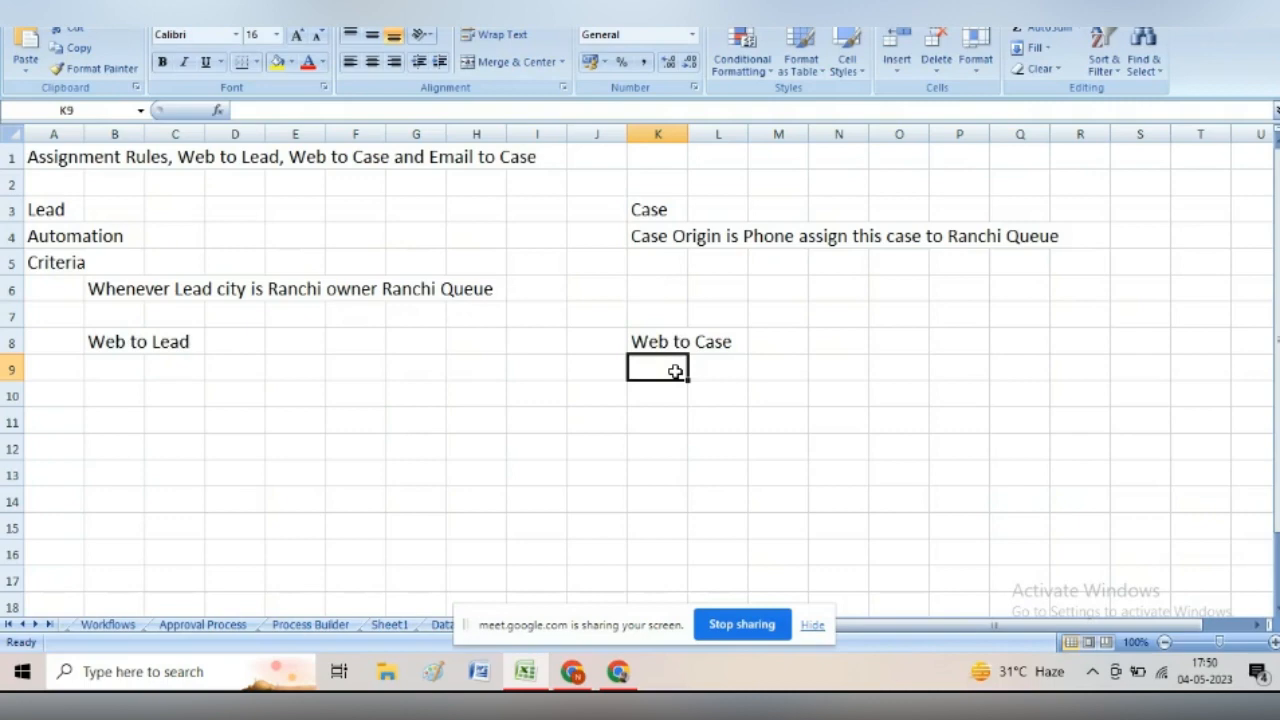
key(alt+Tab)
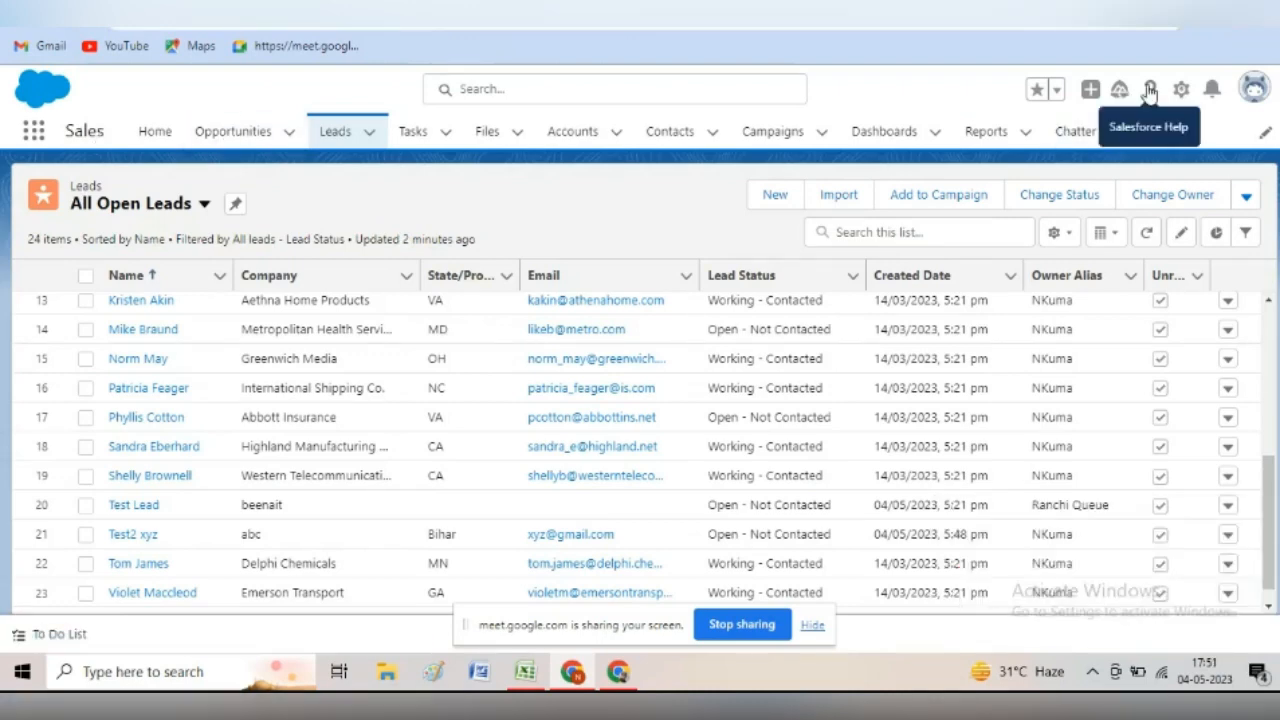
- Go to Salesforce Setup and open the Web-to-Case settings through a Quick Find search
click(1181, 90)
click(1098, 157)
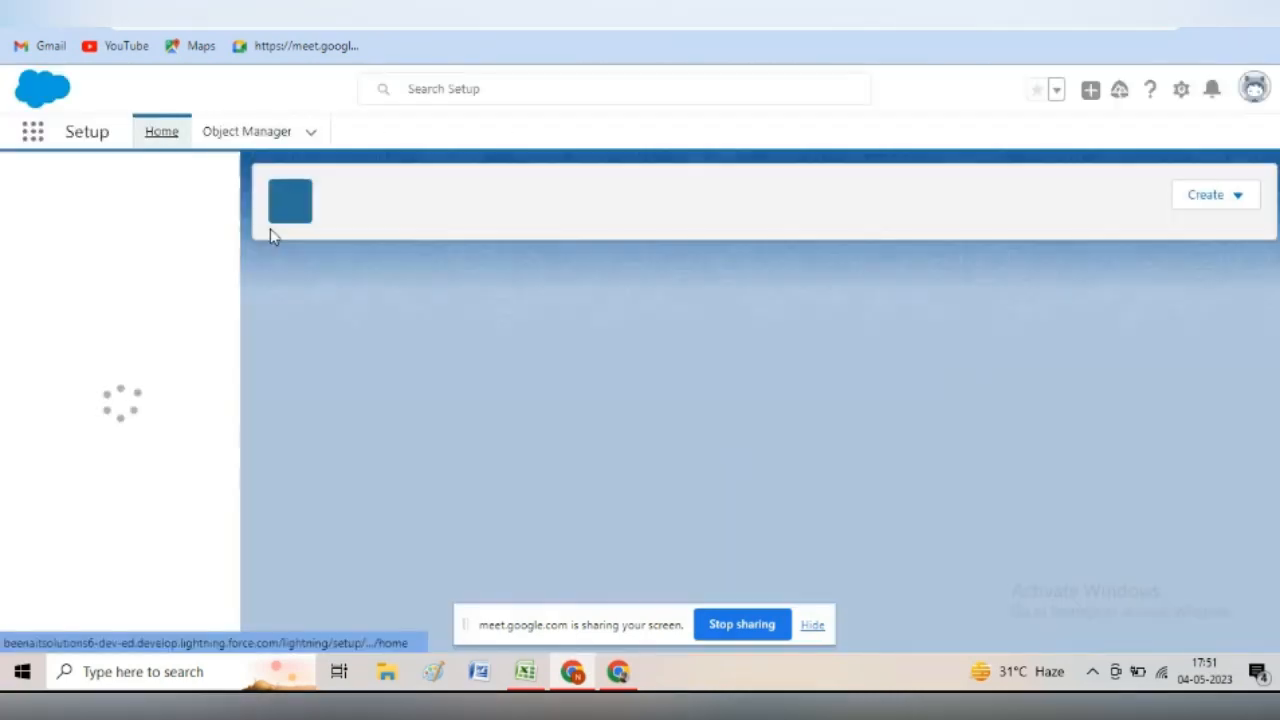
click(813, 625)
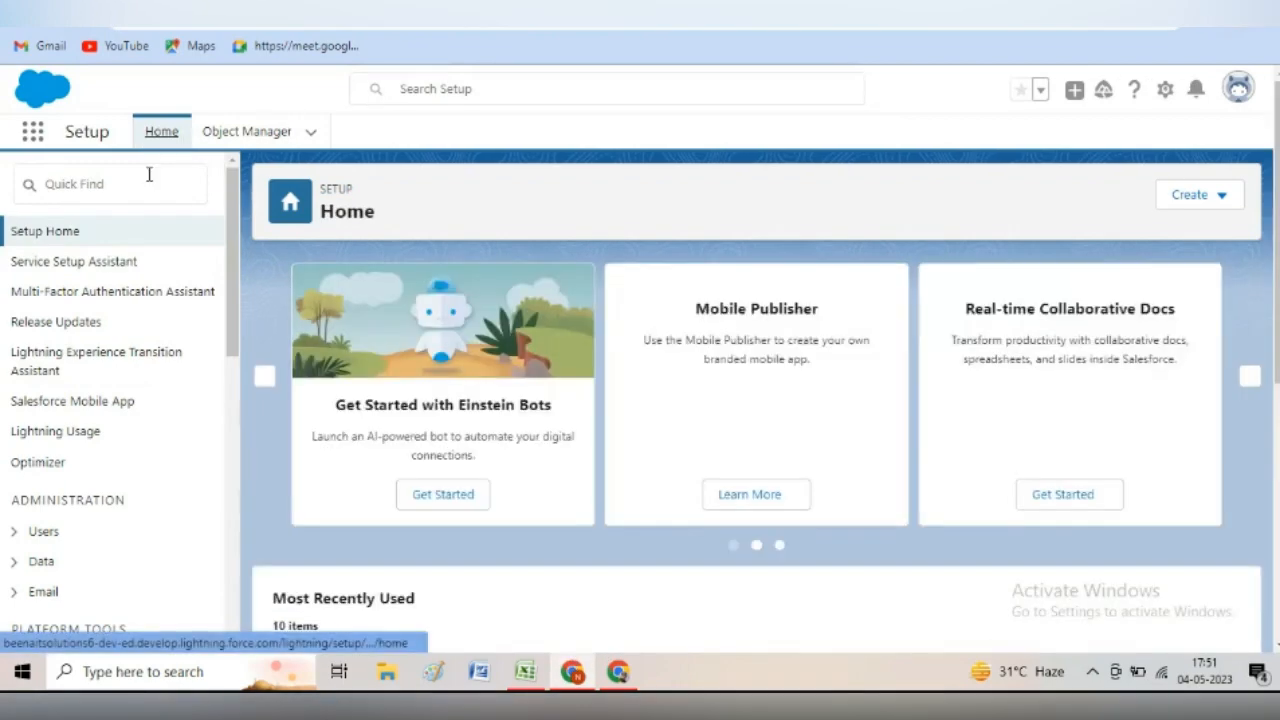
click(149, 178)
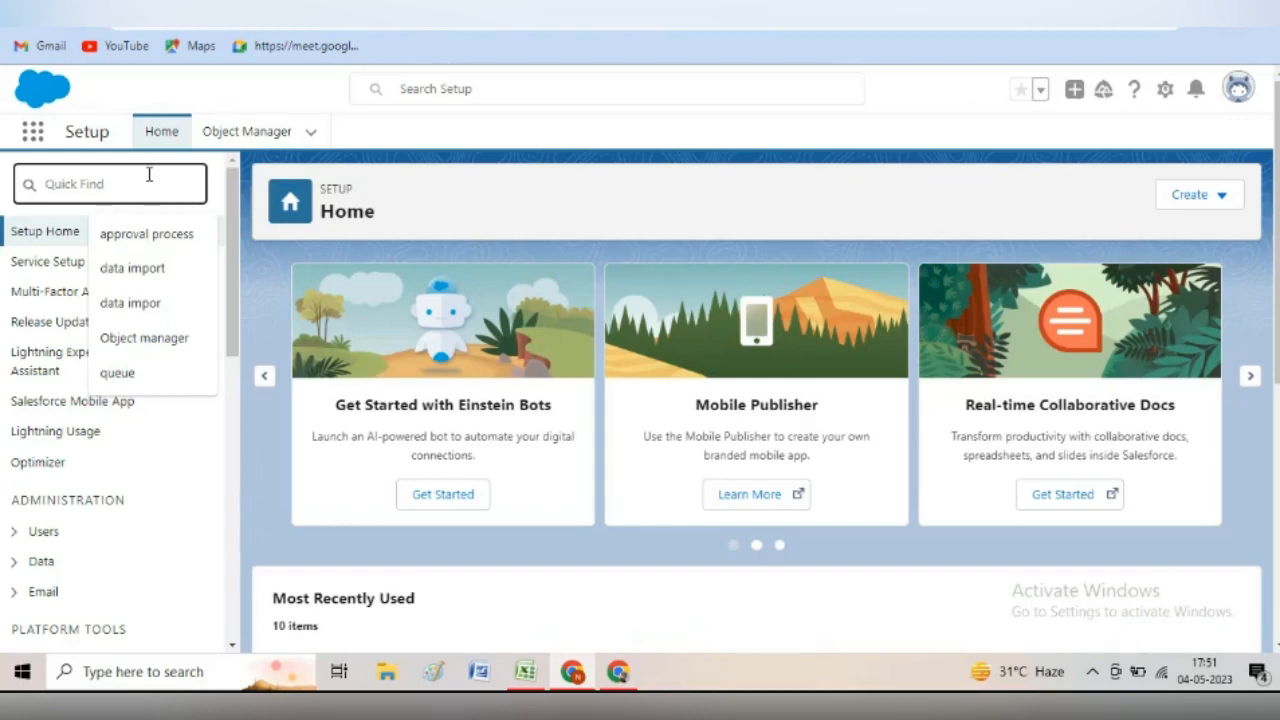
text(d)
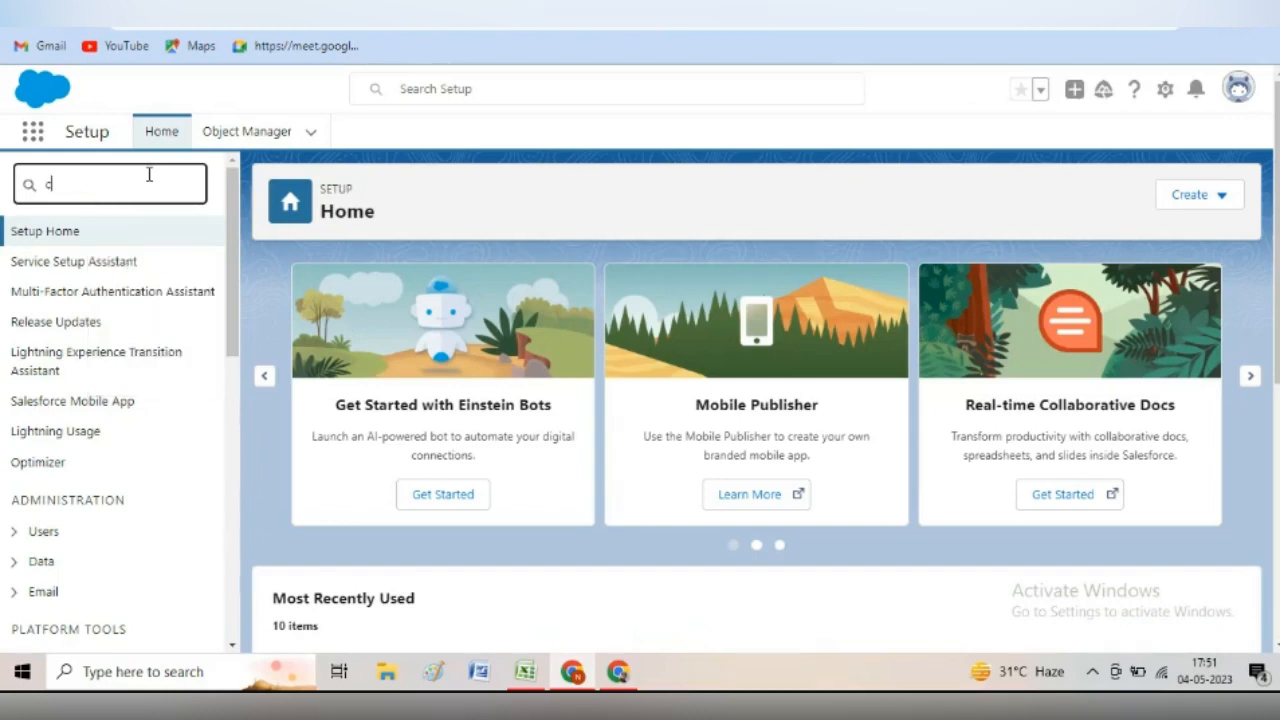
text(ase)
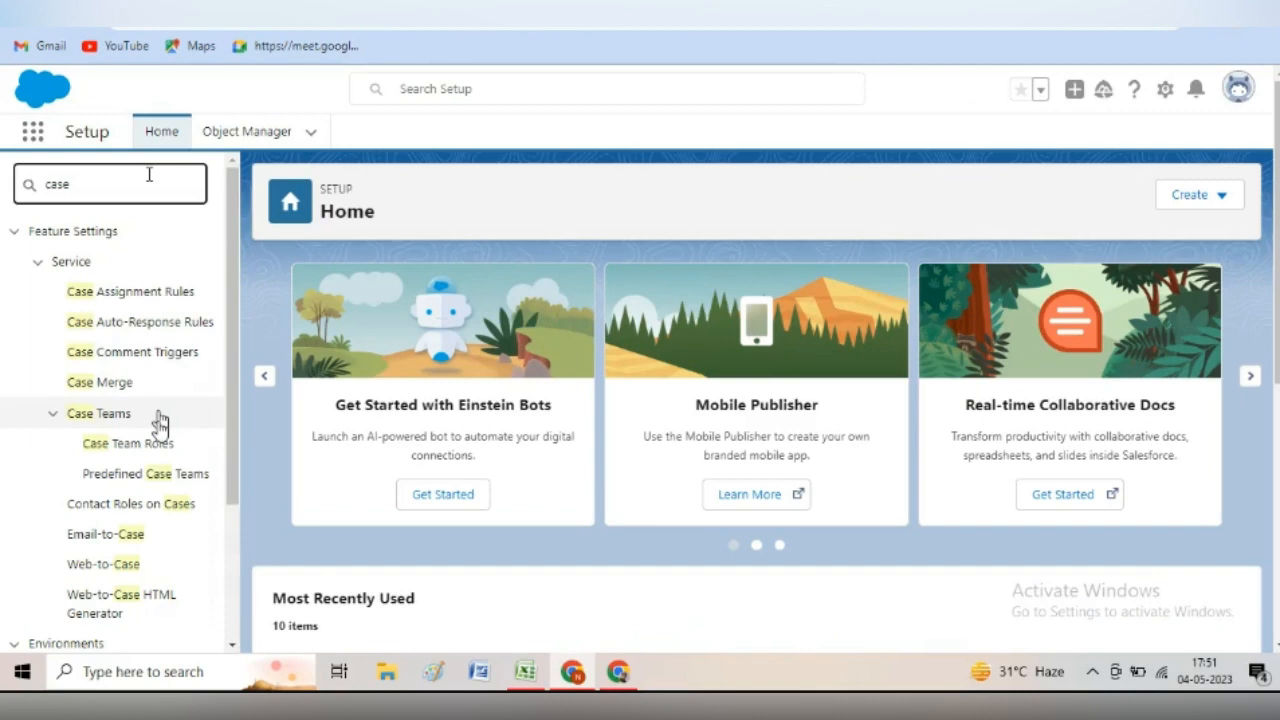
click(121, 567)
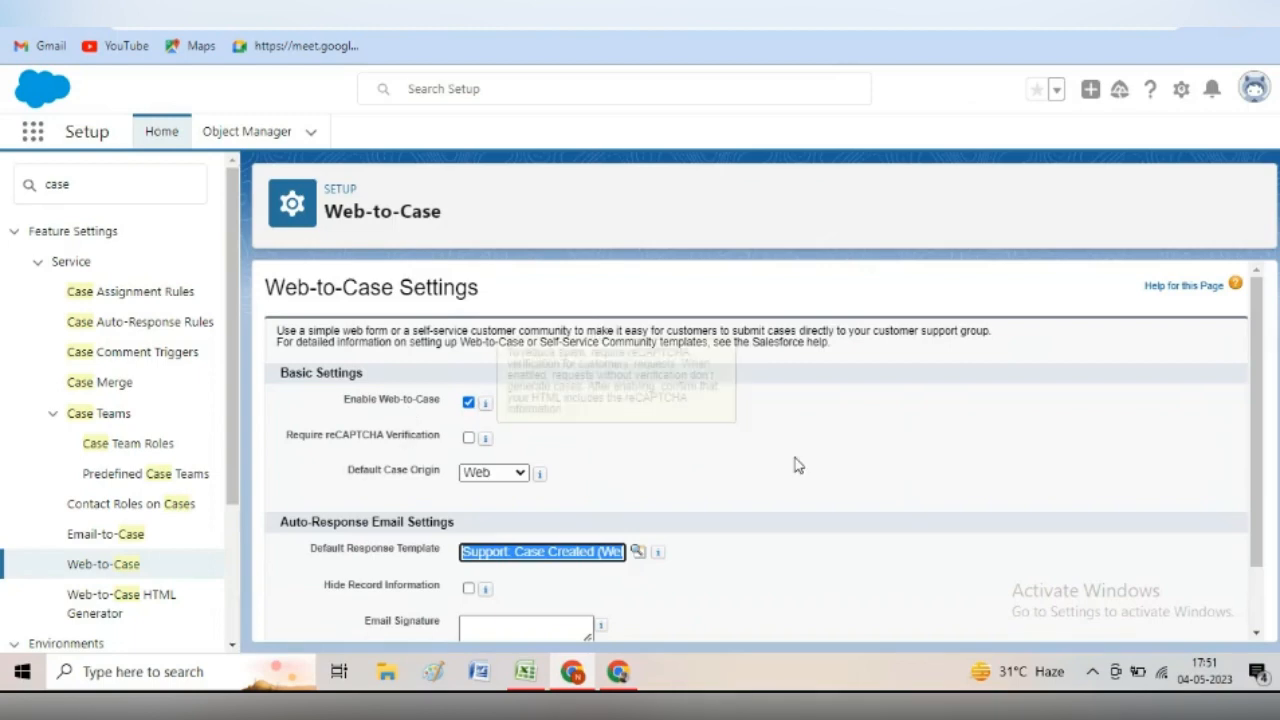
- Keep Default Case Origin as Web after briefly trying Email, and save the Web-to-Case settings
click(523, 476)
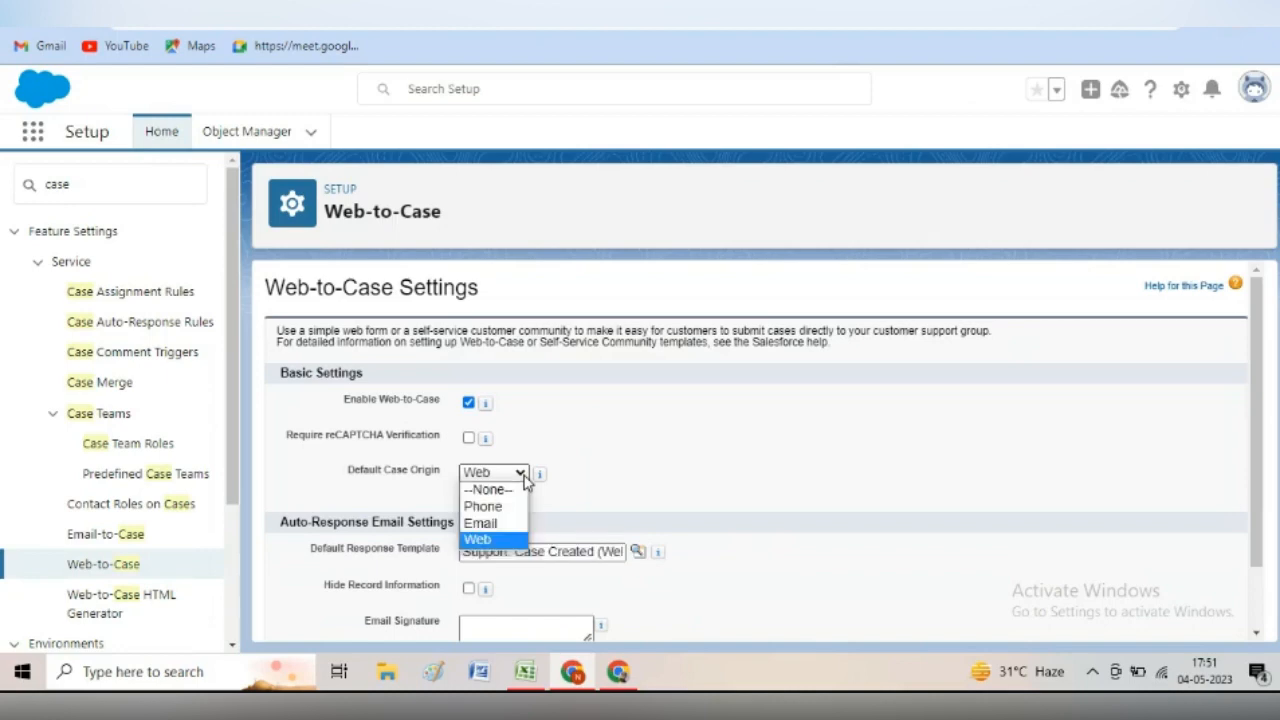
click(484, 523)
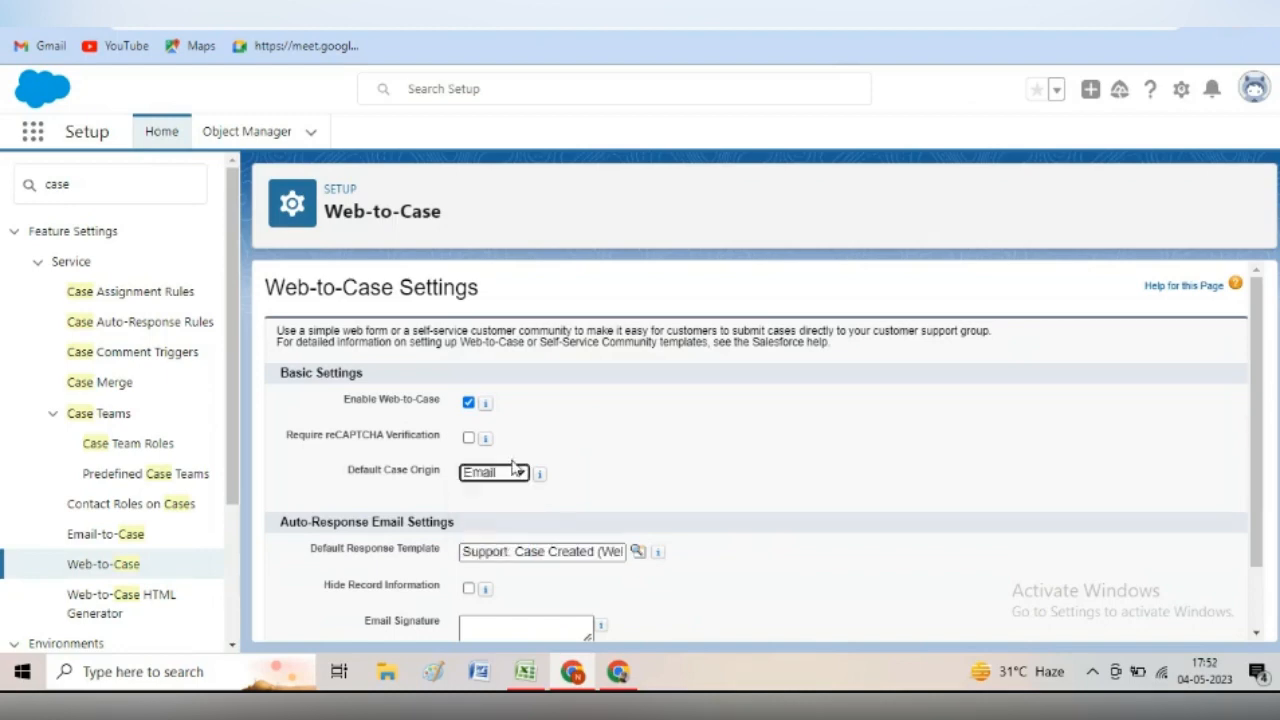
click(519, 474)
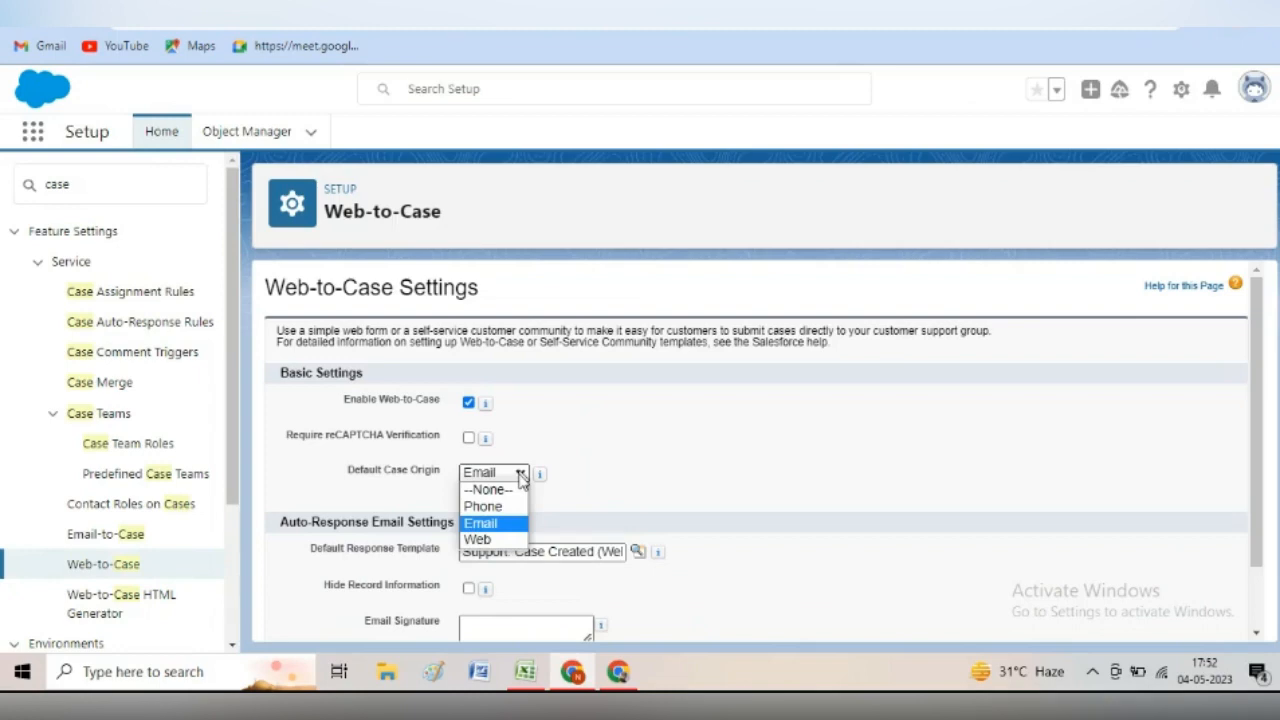
click(478, 539)
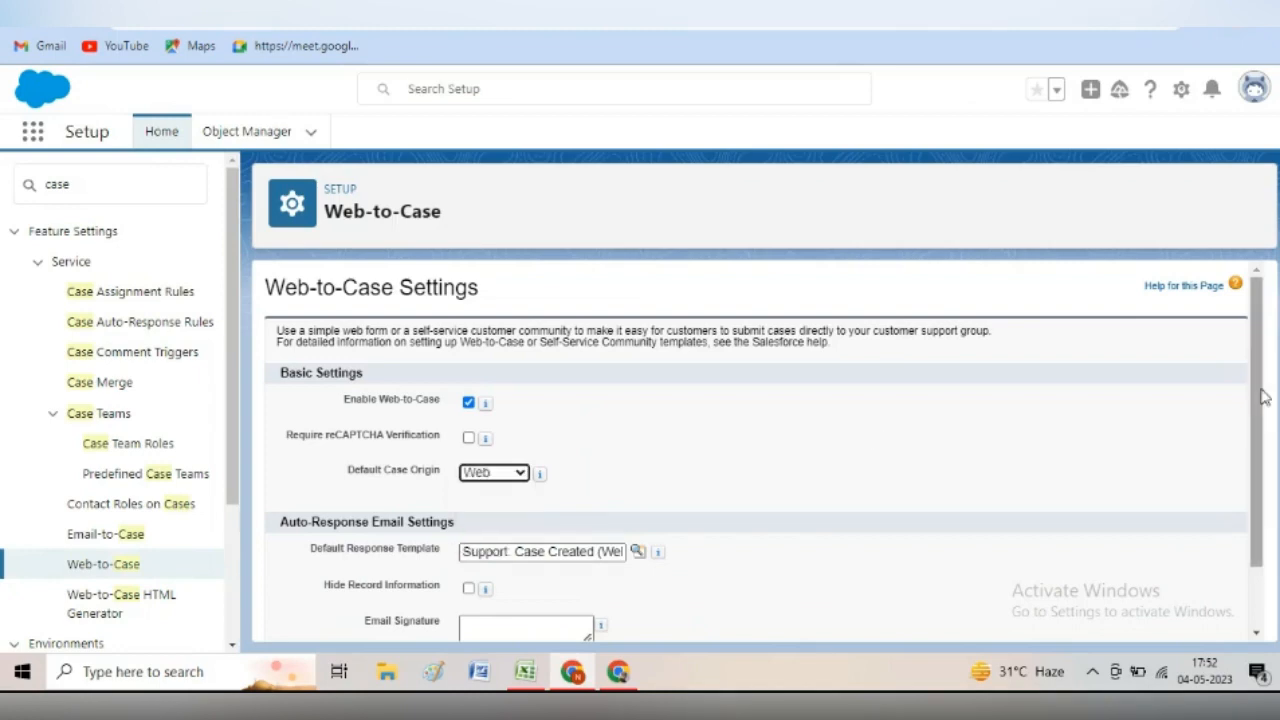
scroll(606, 584, down, 1)
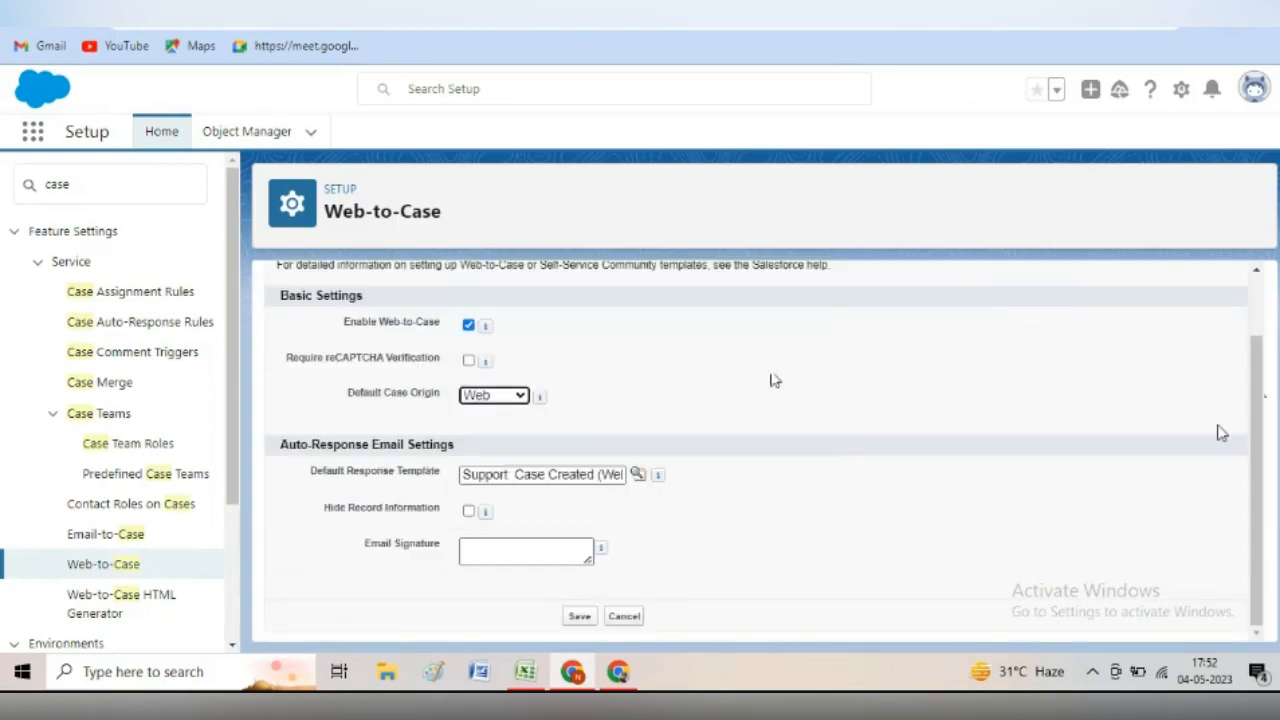
scroll(1255, 382, up, 1)
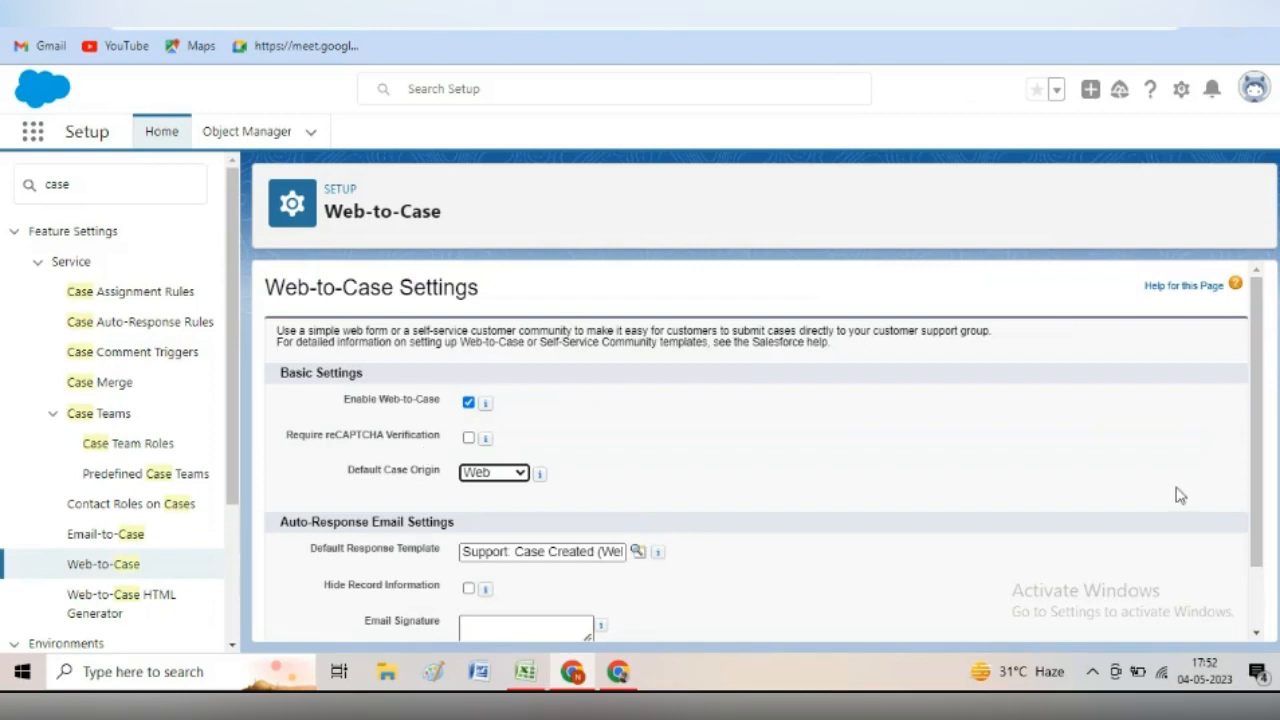
scroll(1245, 425, down, 2)
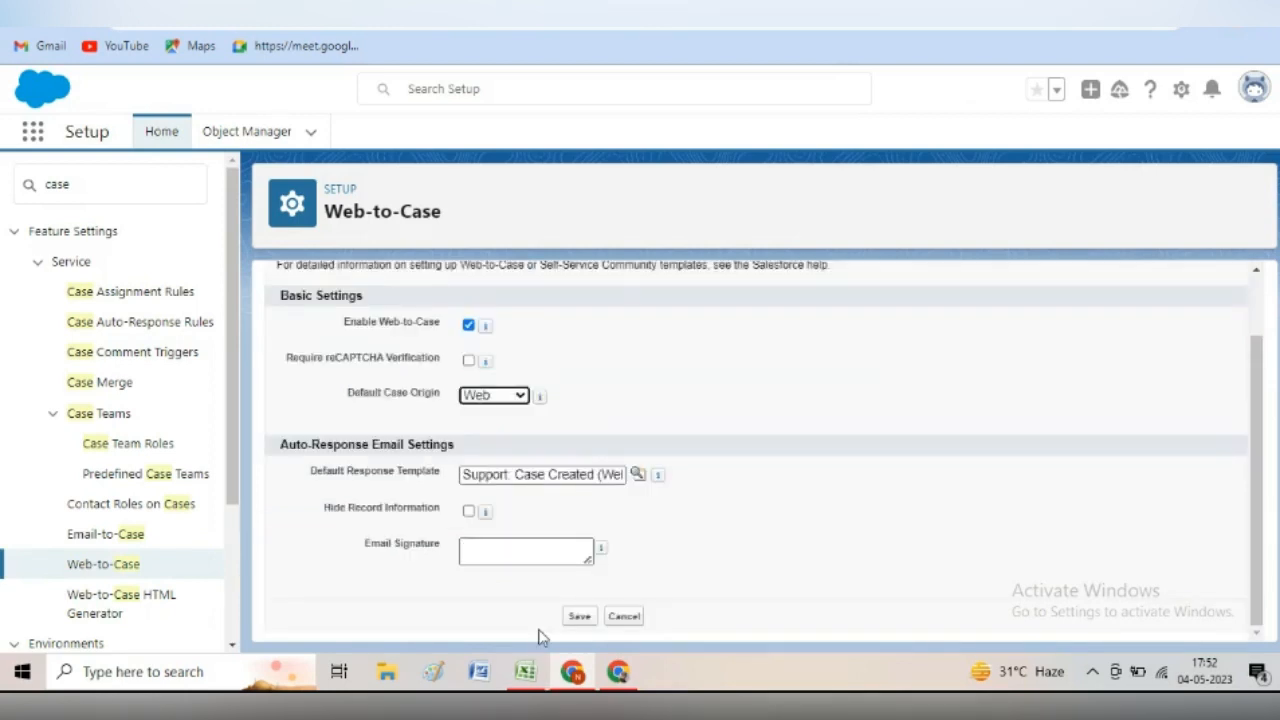
click(580, 616)
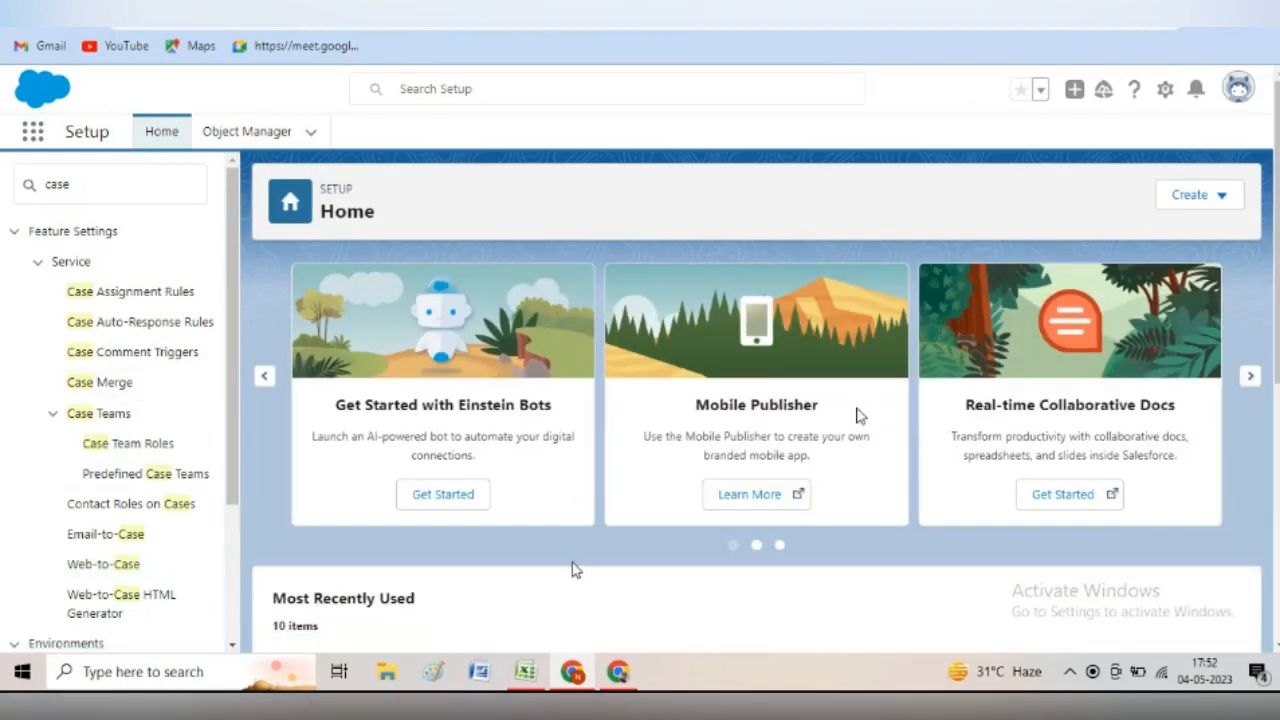
- Open the Web-to-Case HTML Generator and add Priority to the included fields
click(108, 602)
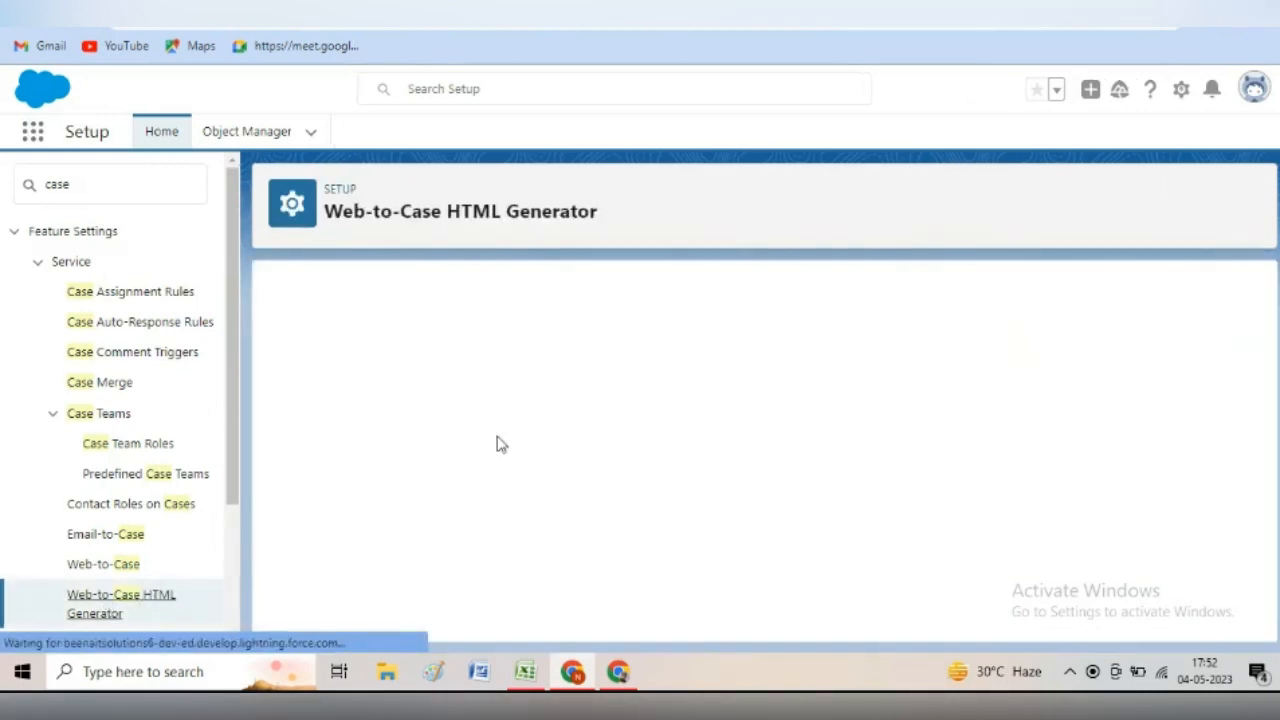
click(1037, 400)
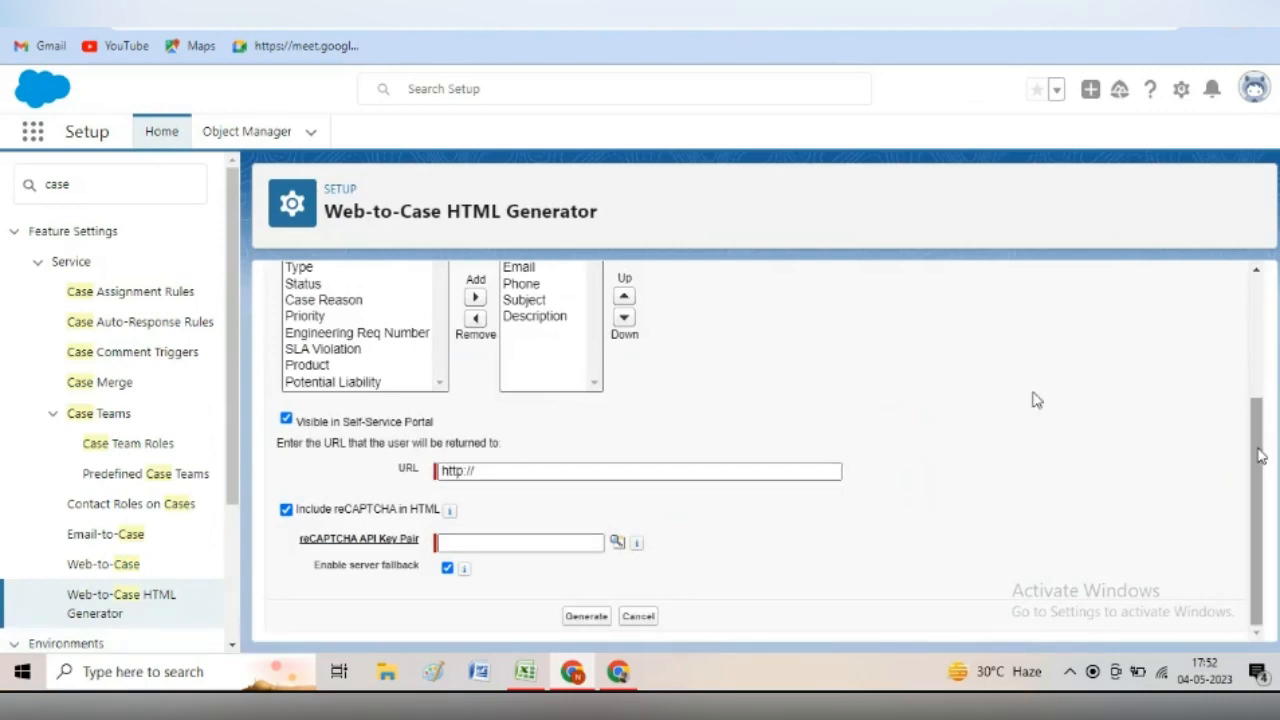
drag(1260, 458, 1257, 369)
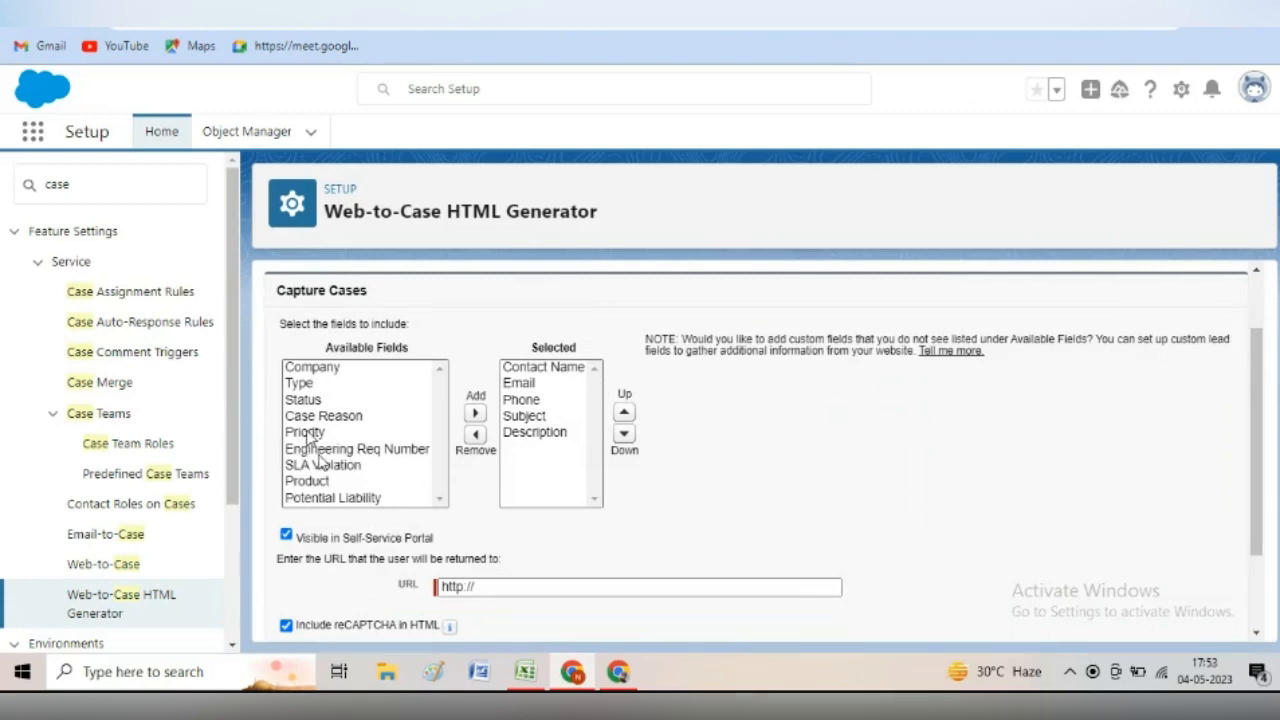
click(305, 432)
click(475, 414)
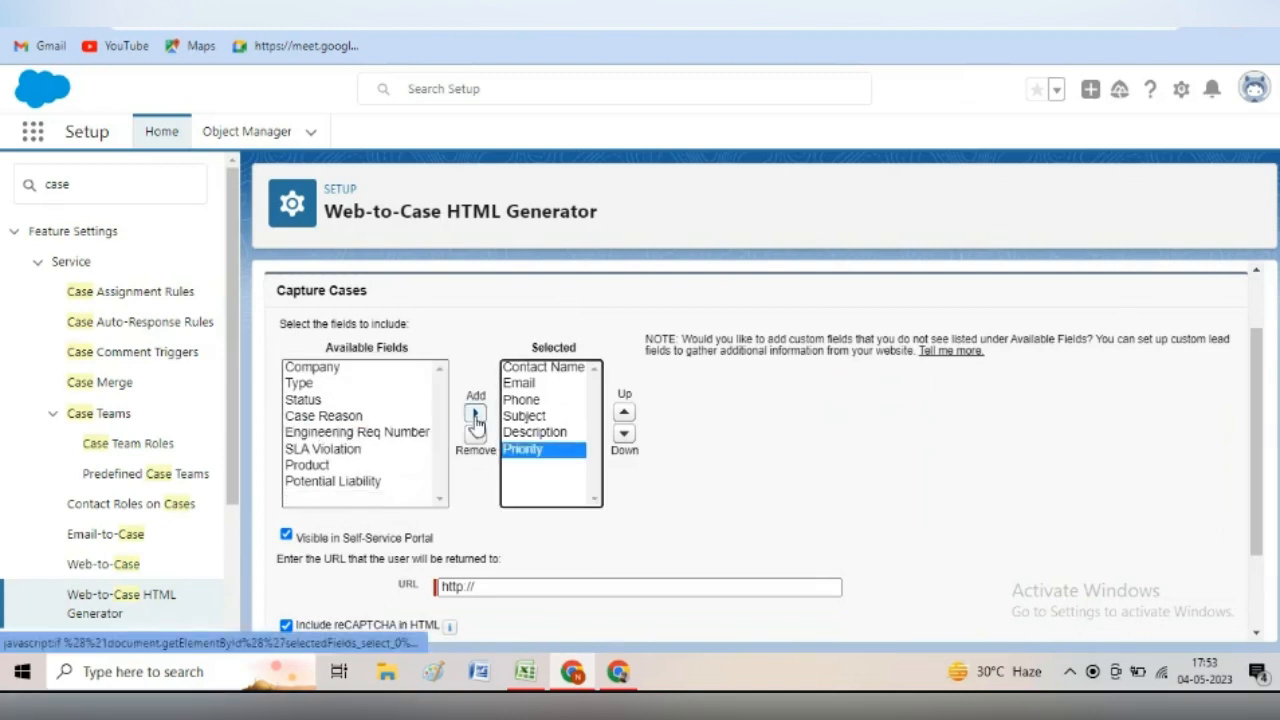
click(513, 585)
click(609, 628)
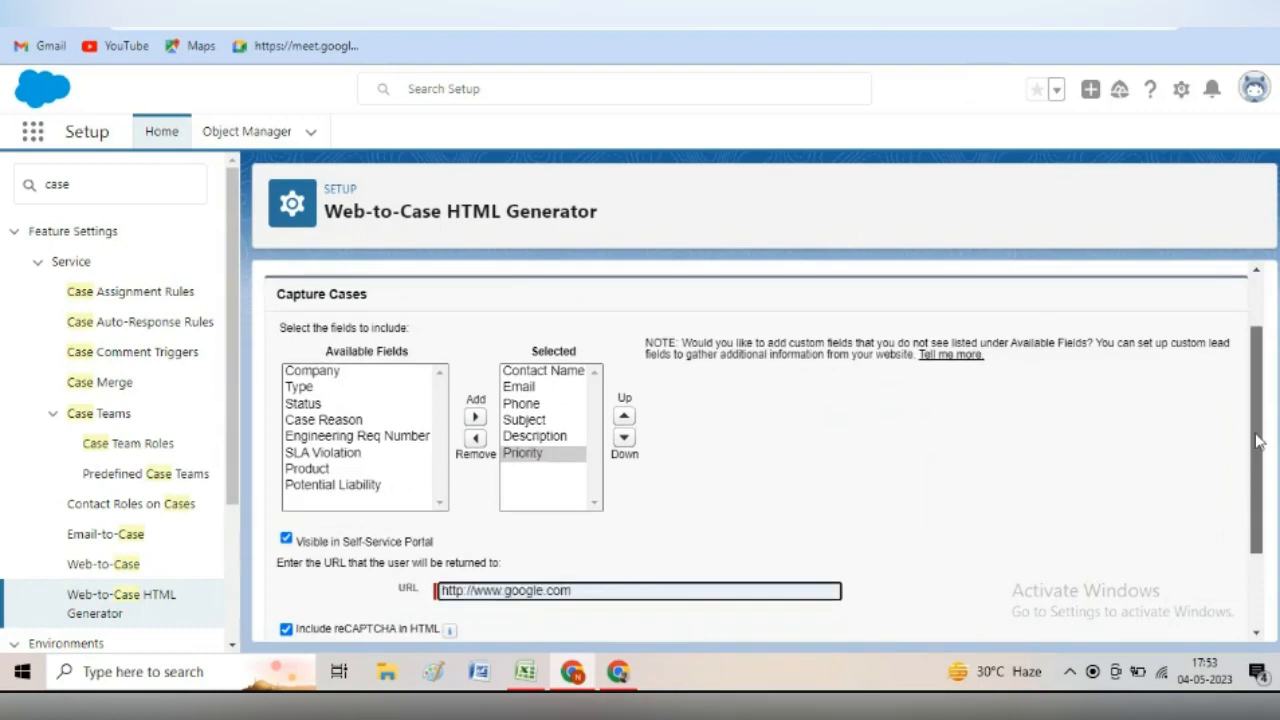
scroll(1275, 483, down, 1)
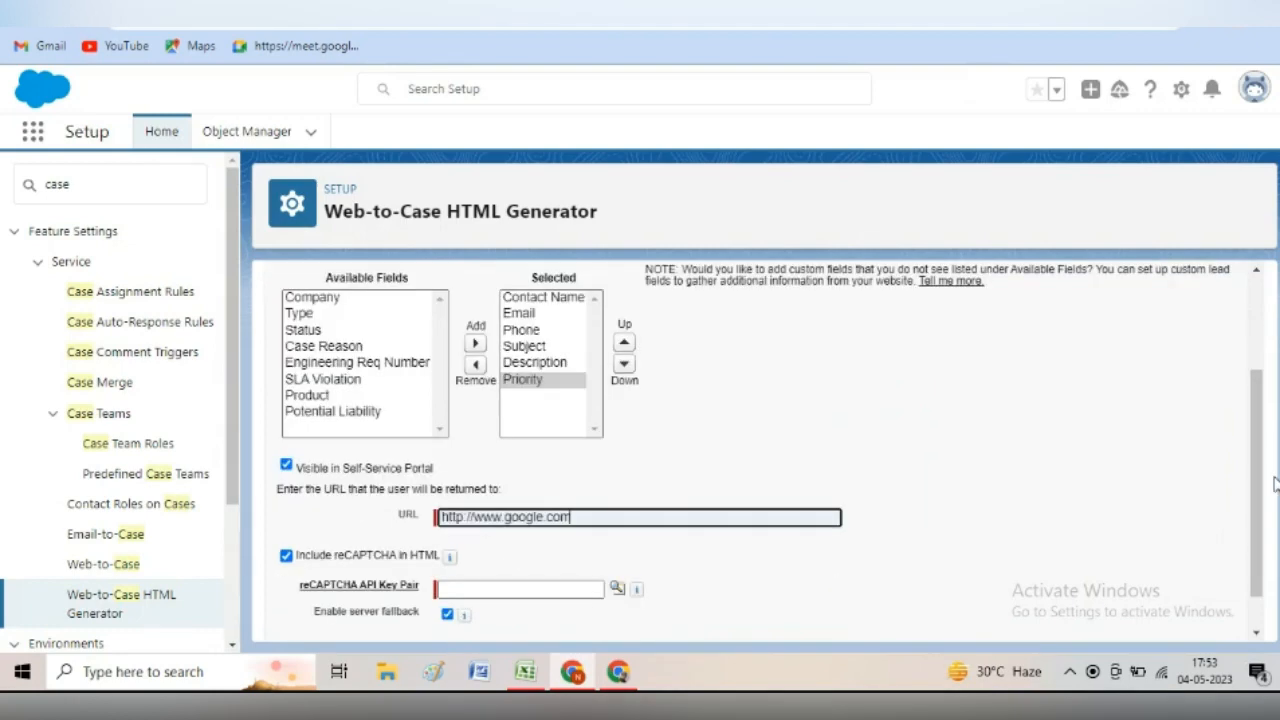
click(287, 557)
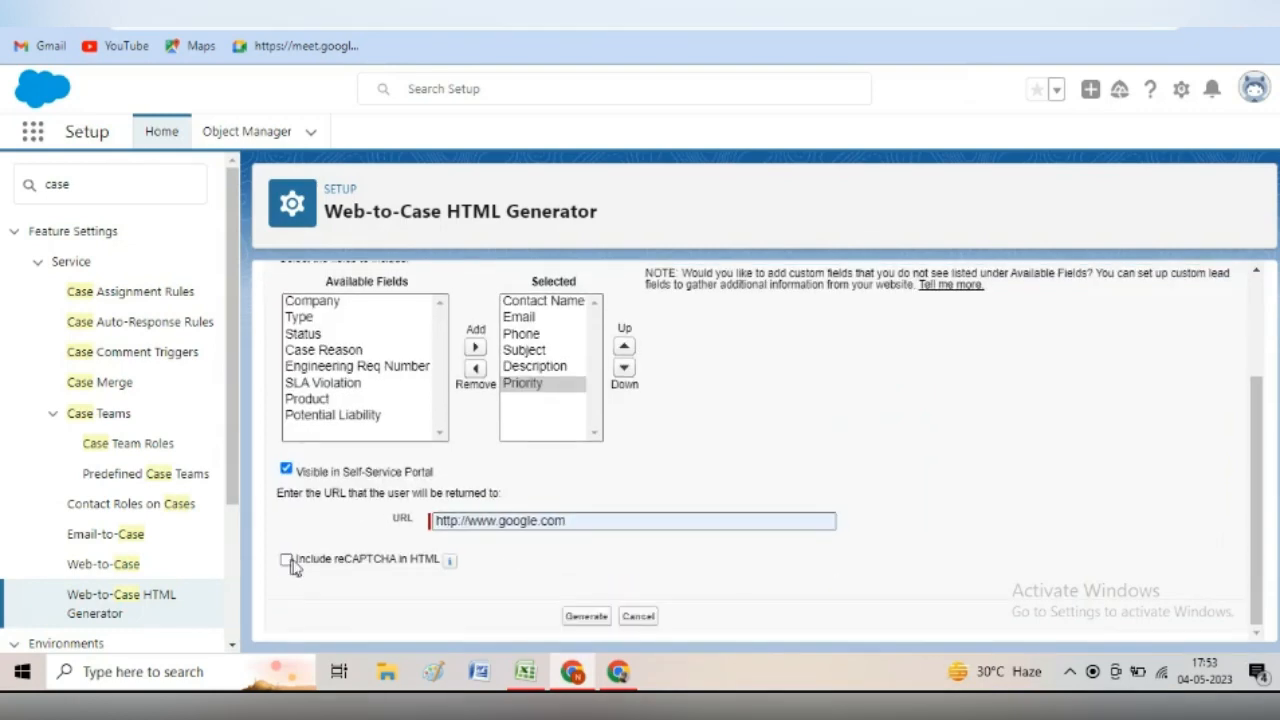
click(592, 620)
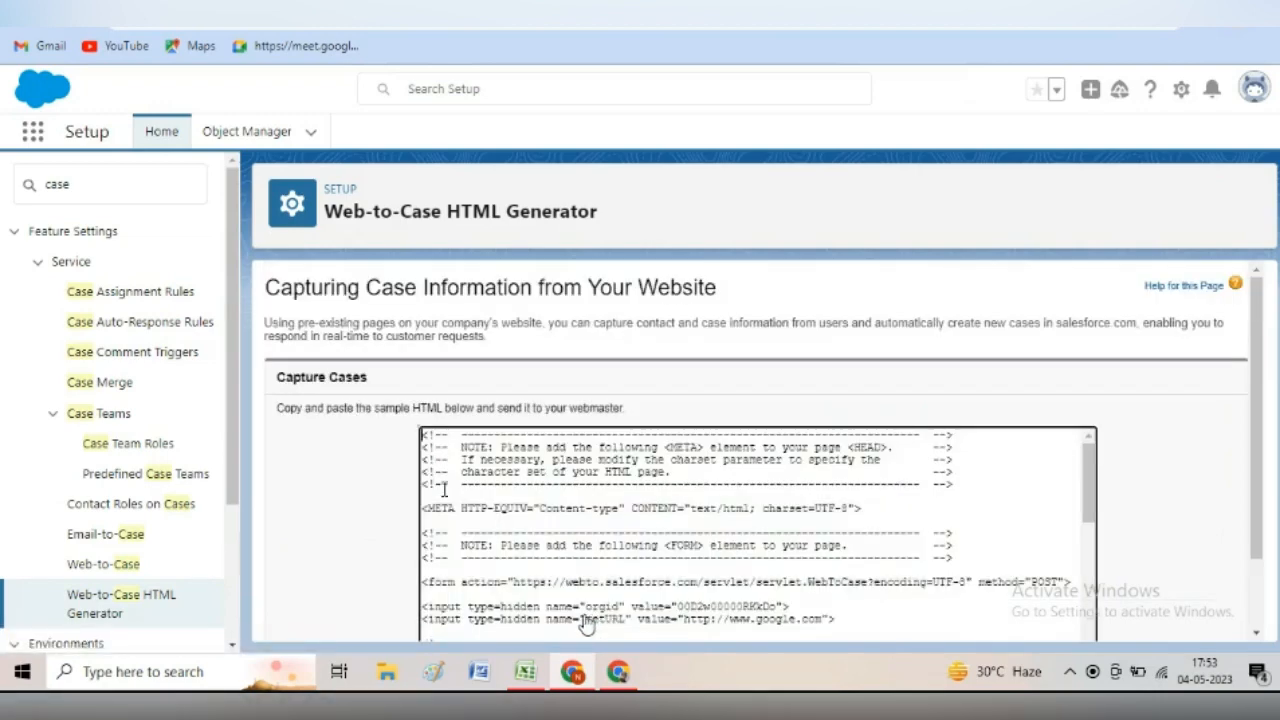
drag(420, 440, 796, 596)
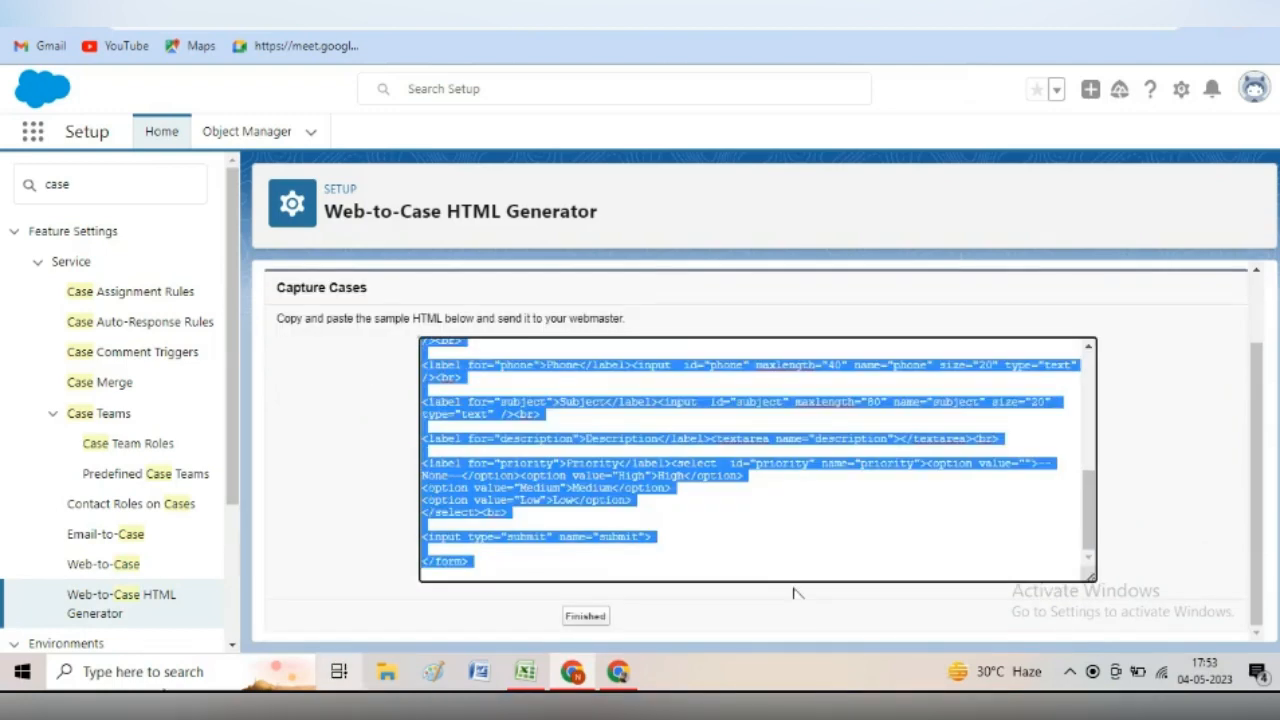
click(101, 678)
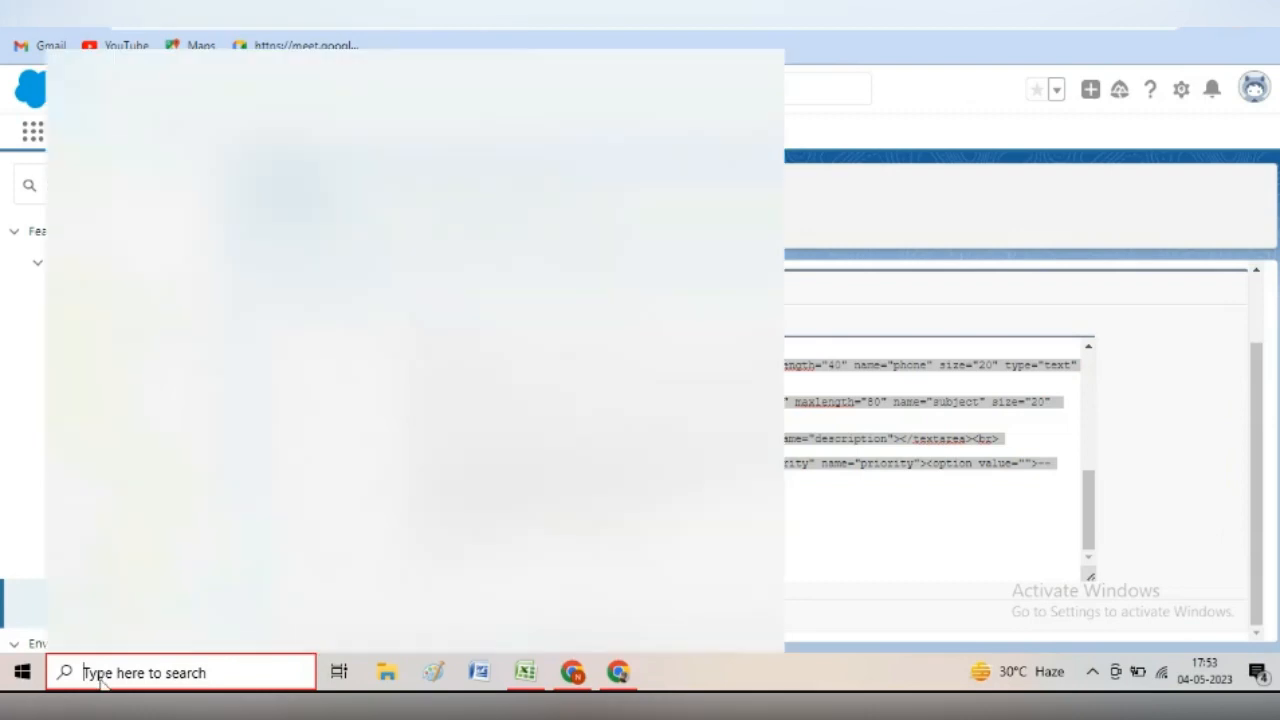
- Save the generated form HTML in Notepad to the Desktop as web2caseform.html
text(n)
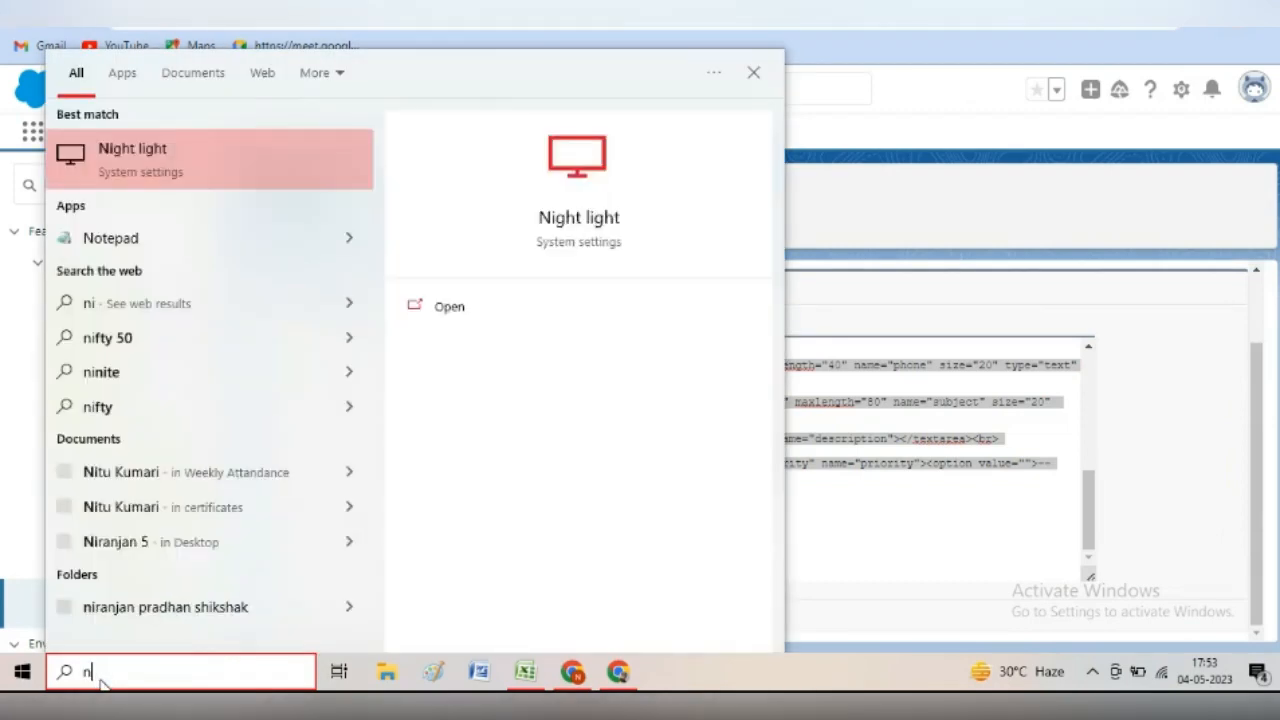
text(ote)
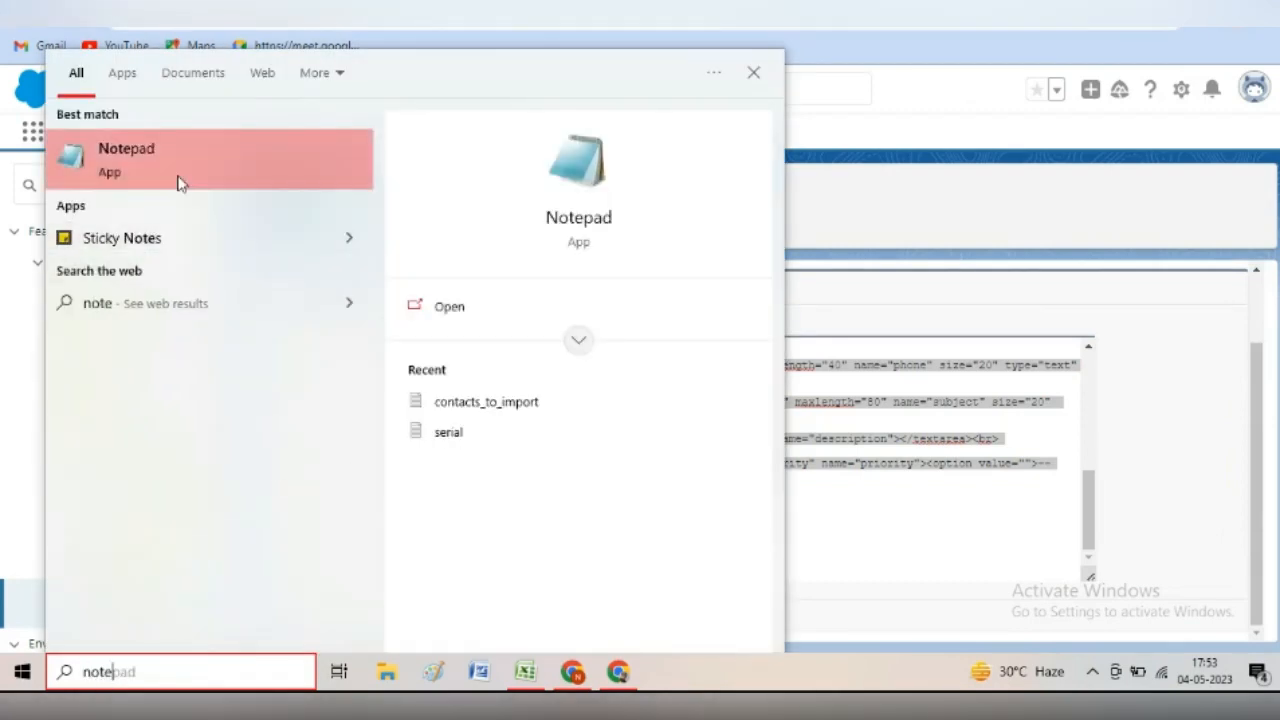
click(177, 160)
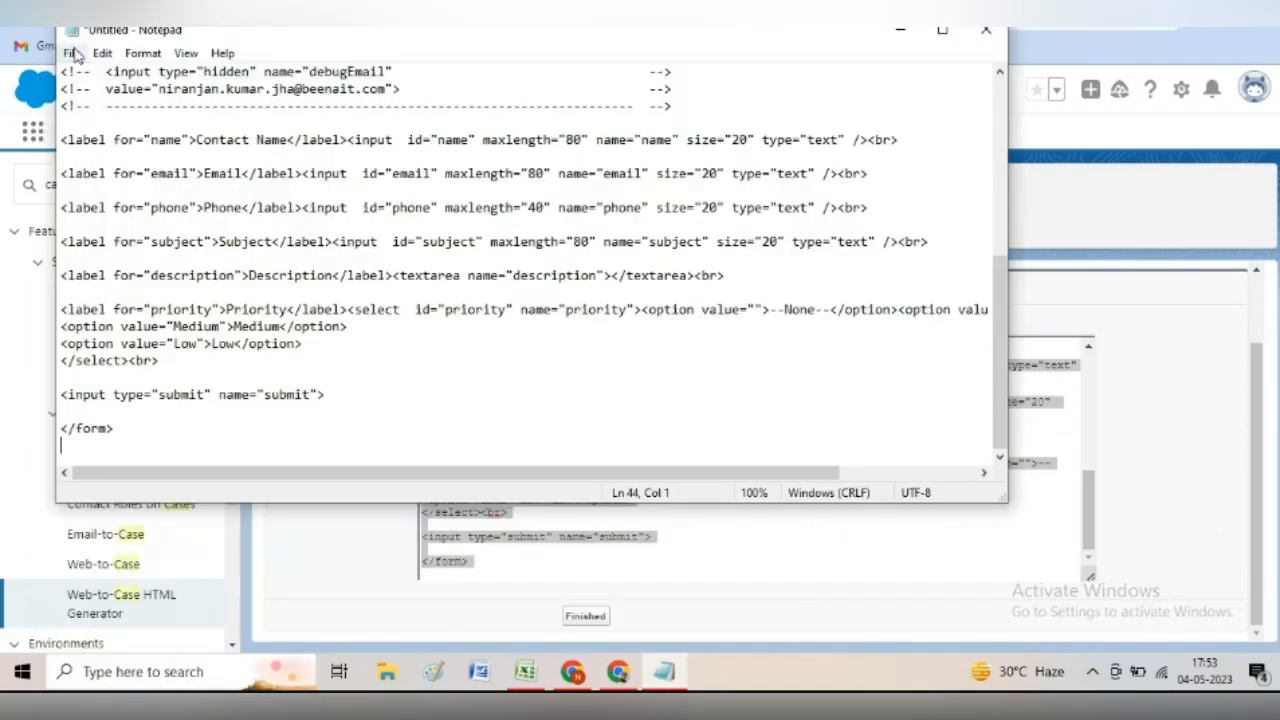
click(72, 53)
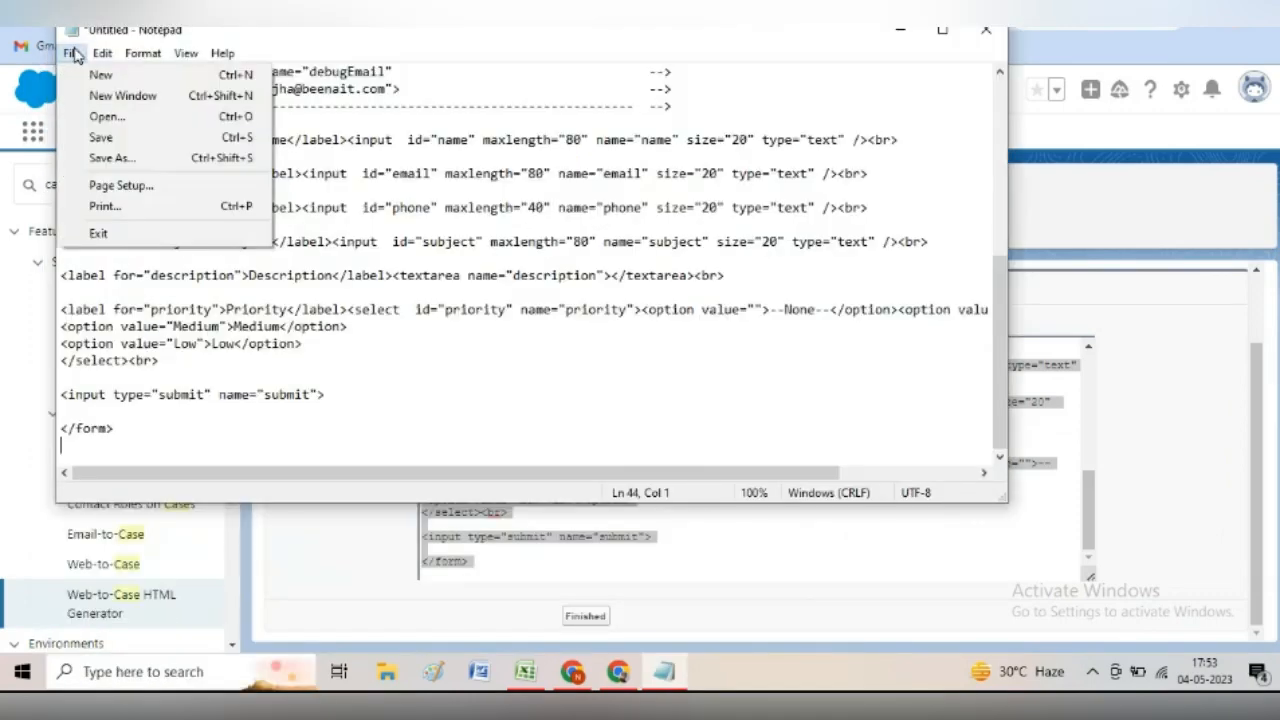
click(115, 138)
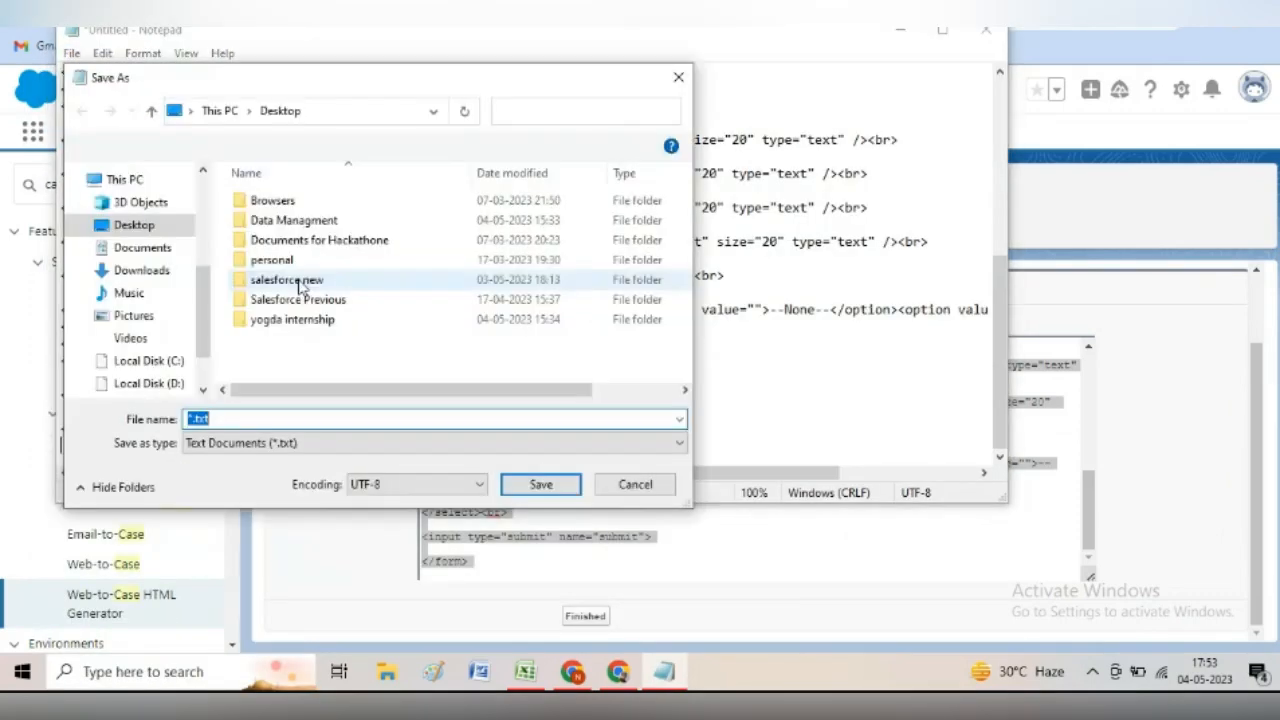
text(we)
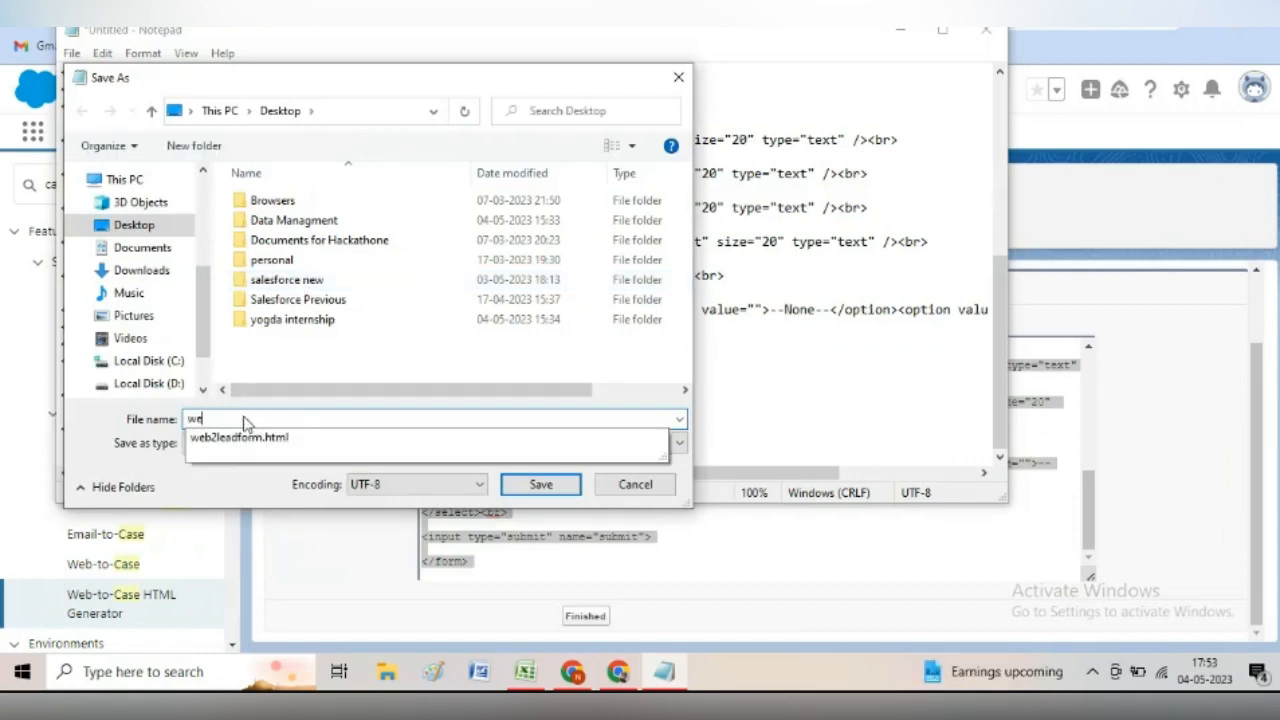
text(b2case)
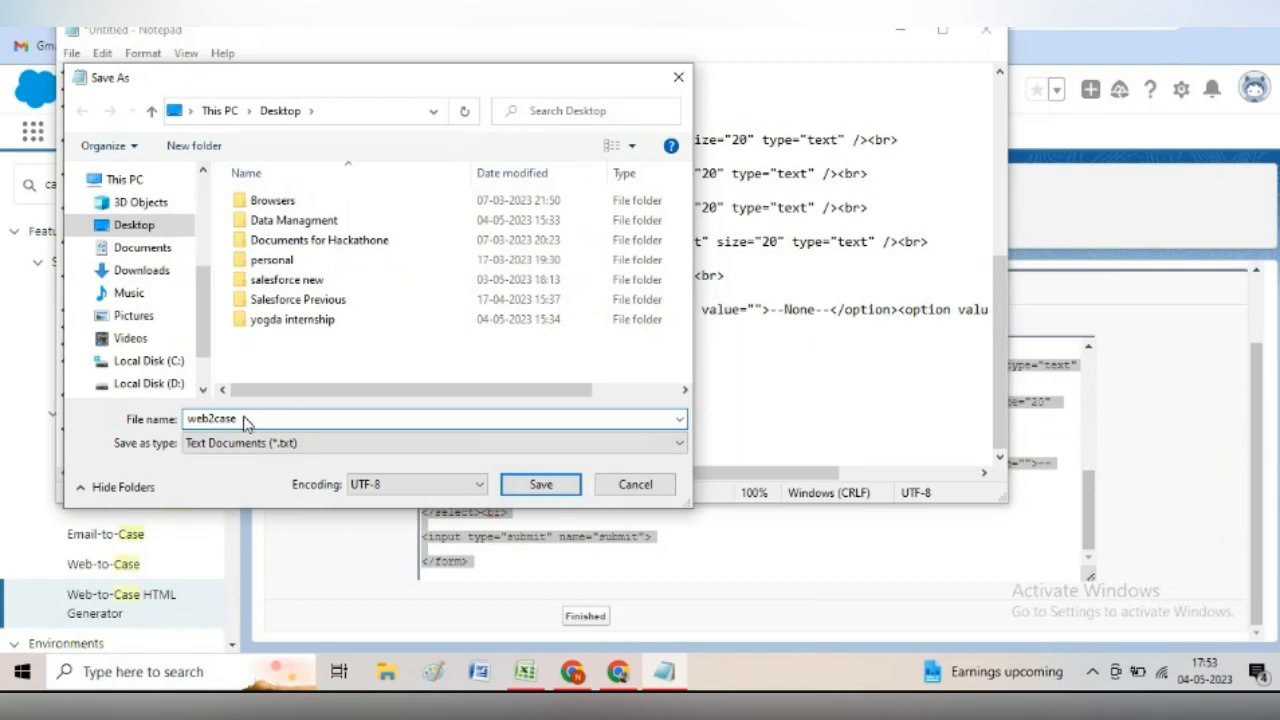
text(form.html)
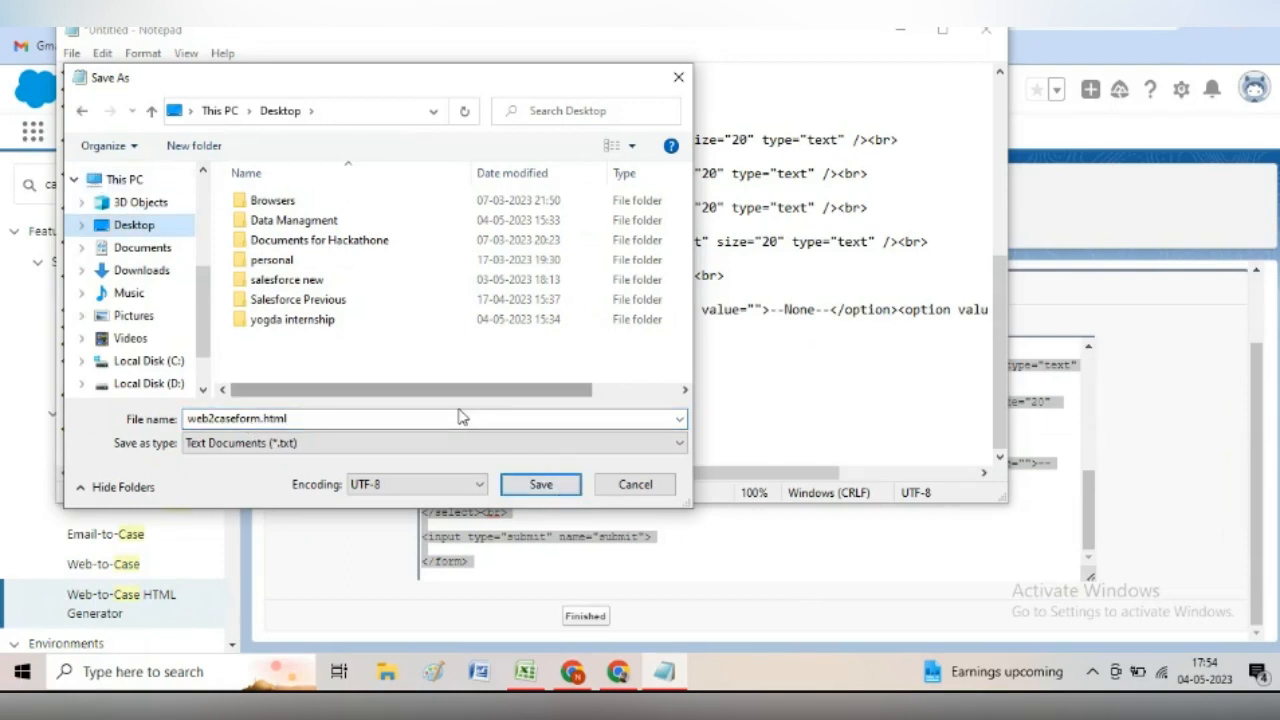
click(539, 485)
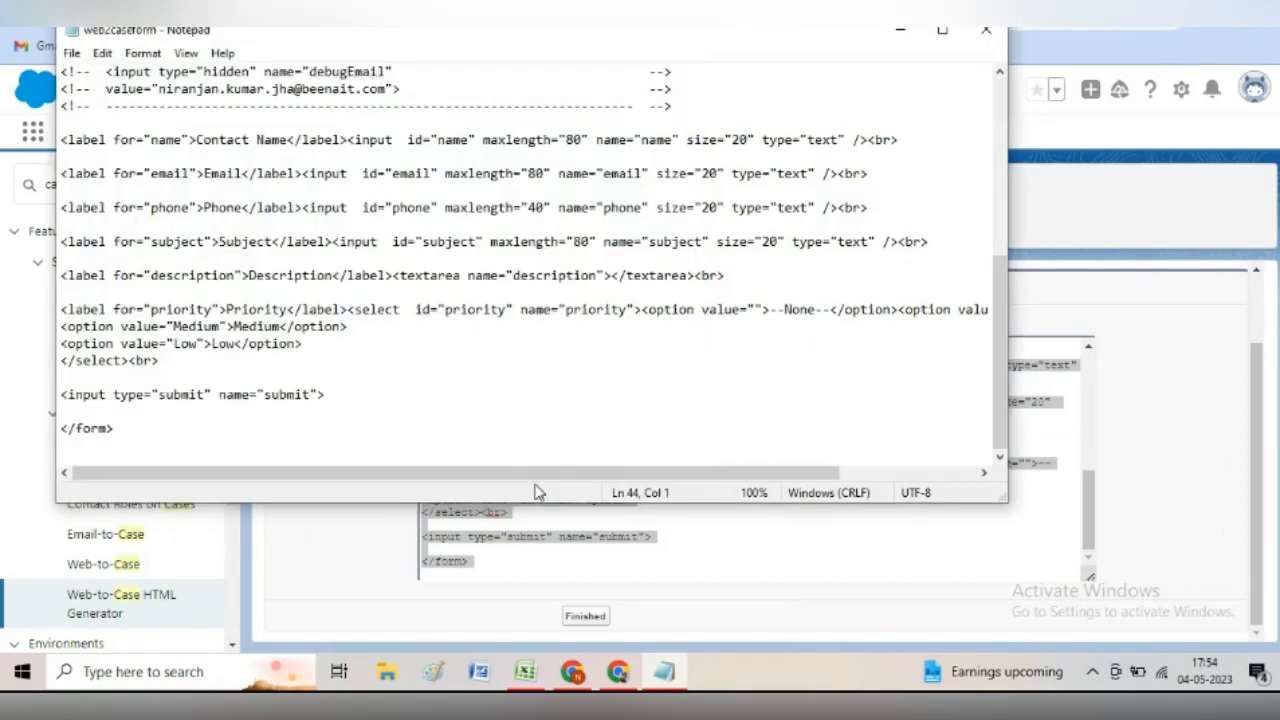
- Close Notepad, finish the Web-to-Case HTML Generator, and switch to the Excel notes
click(986, 31)
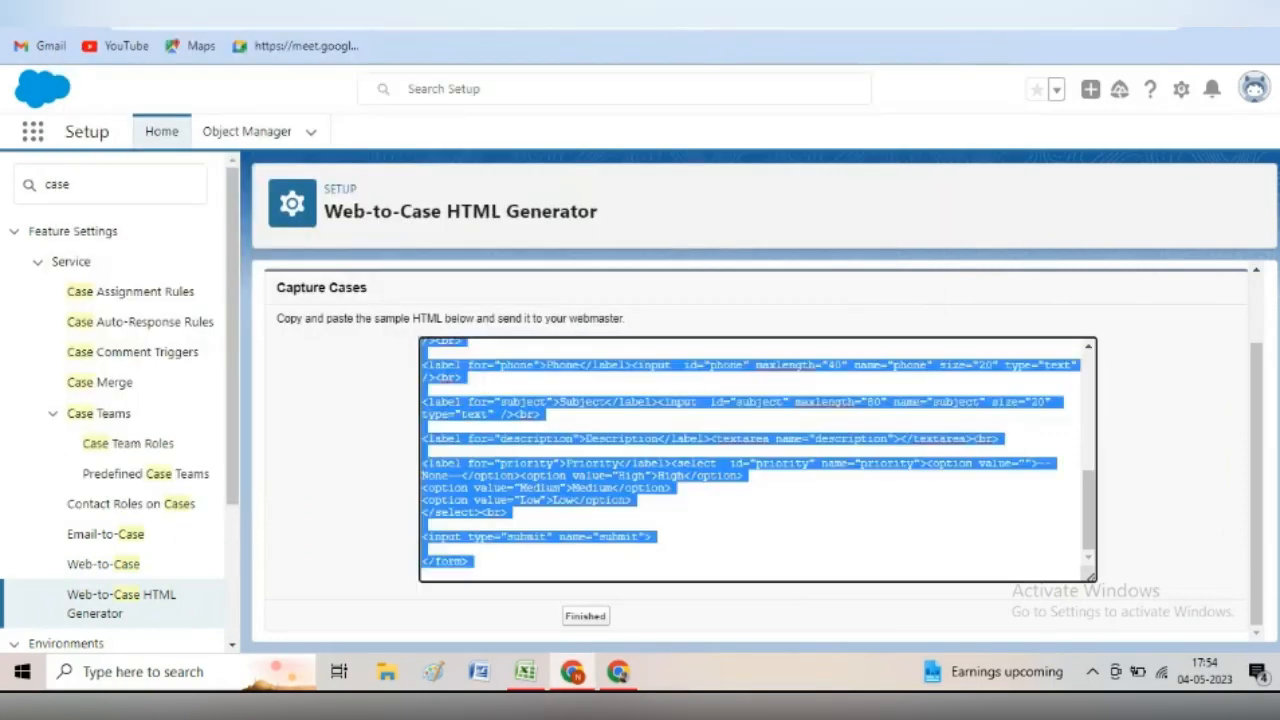
click(572, 672)
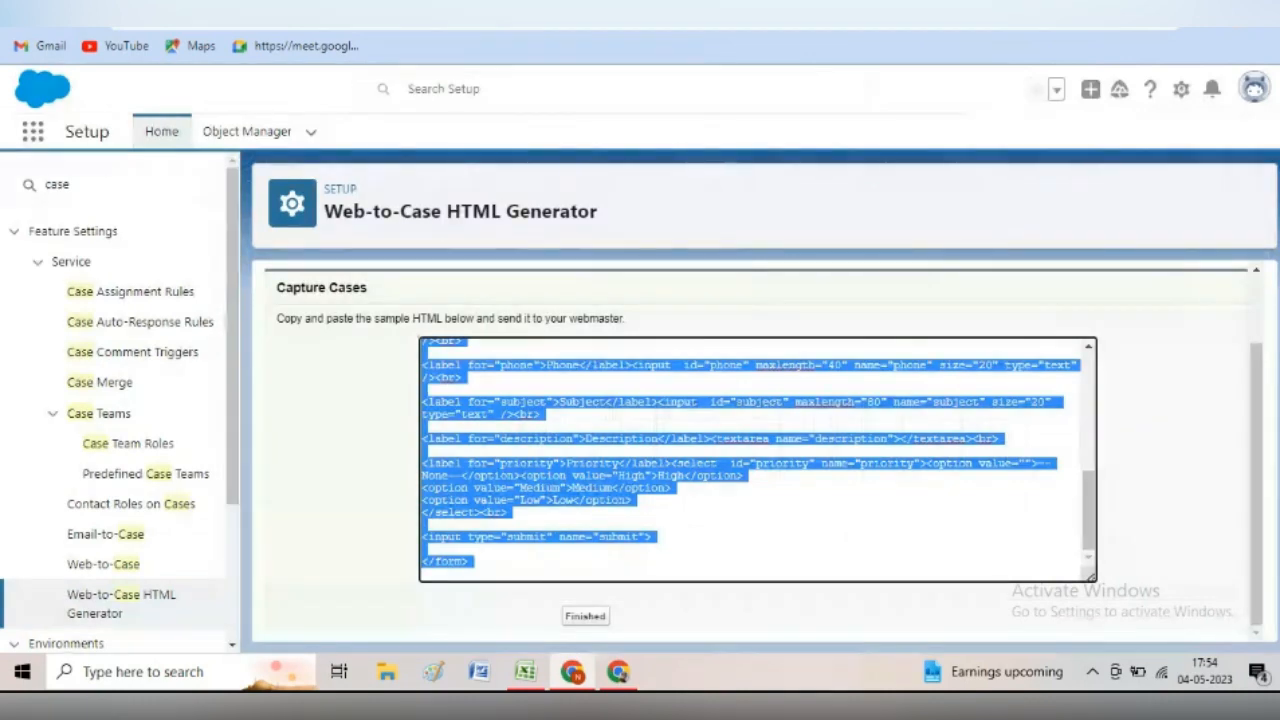
click(595, 617)
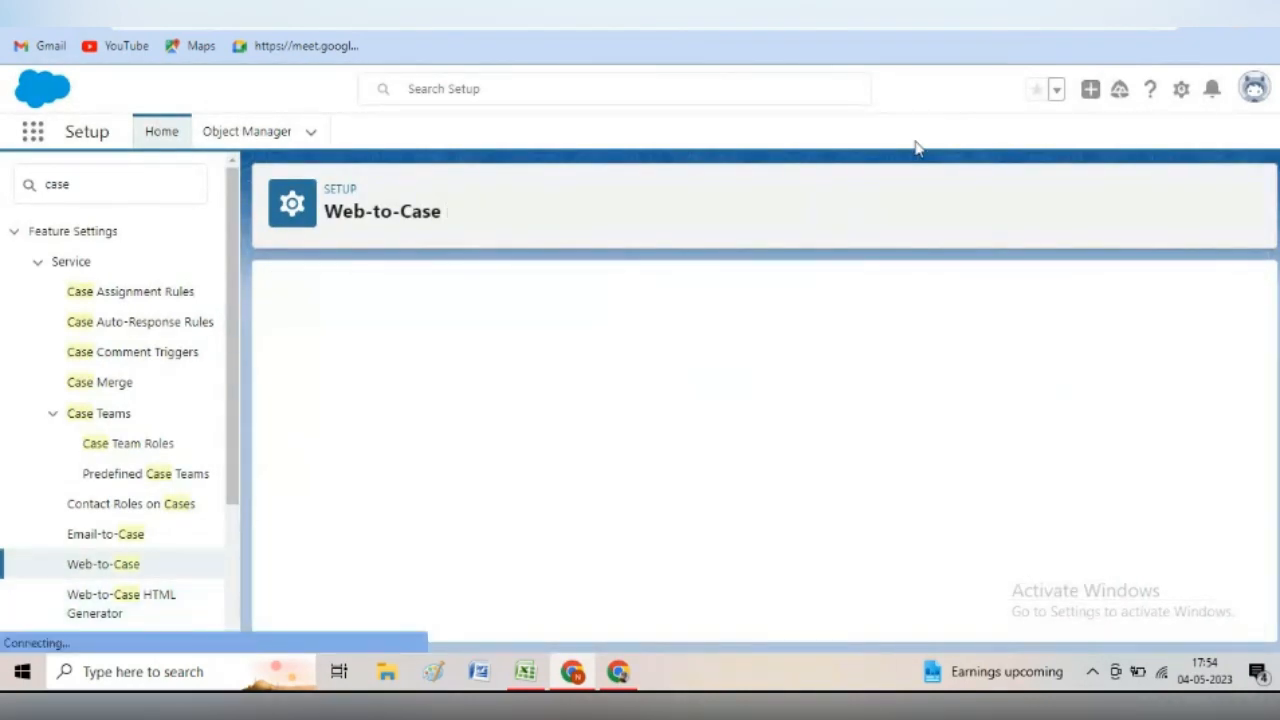
key(alt+Tab)
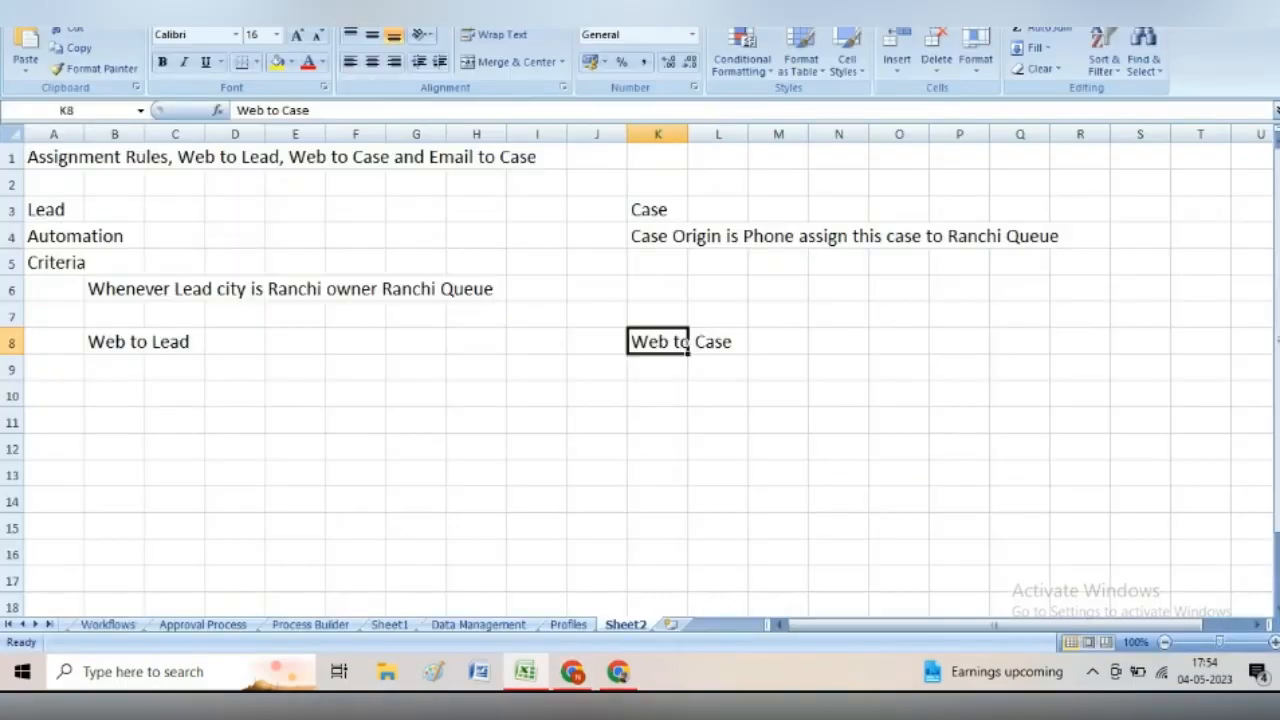
- Open web2caseform.html from the Desktop; enter contact name 'mobile recharge' plus autofilled email and phone
key(super+d)
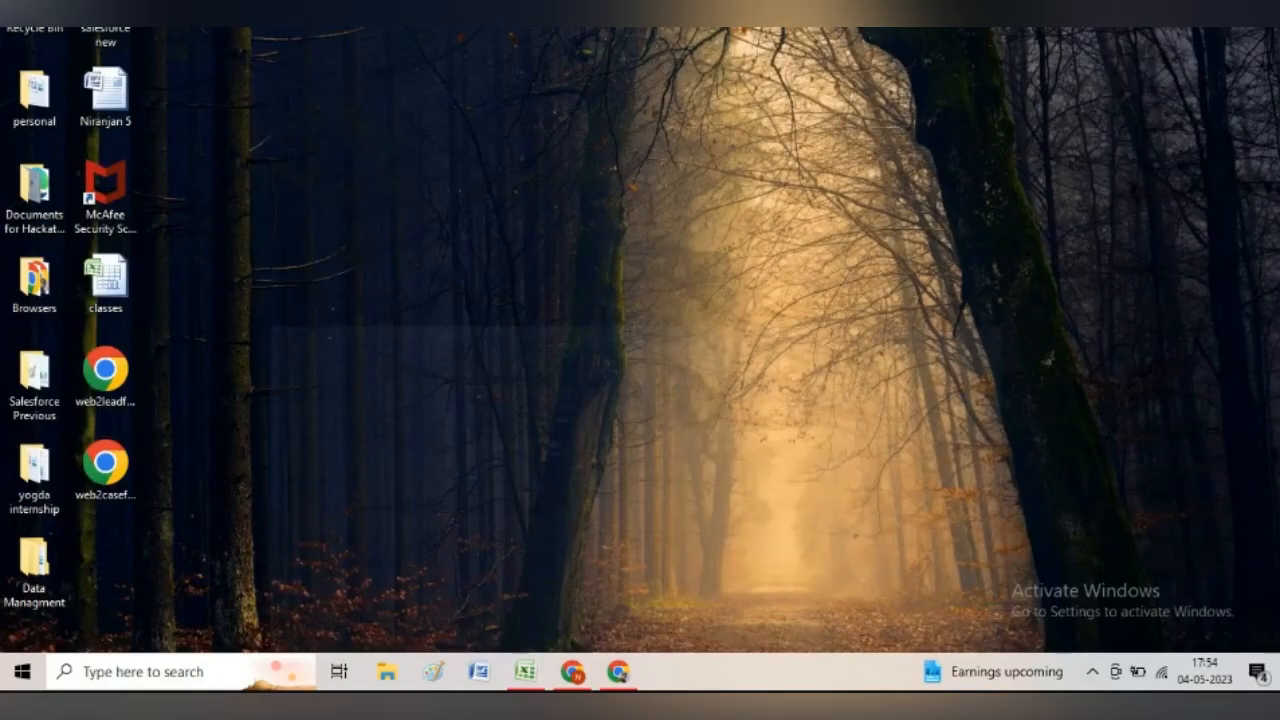
double_click(112, 485)
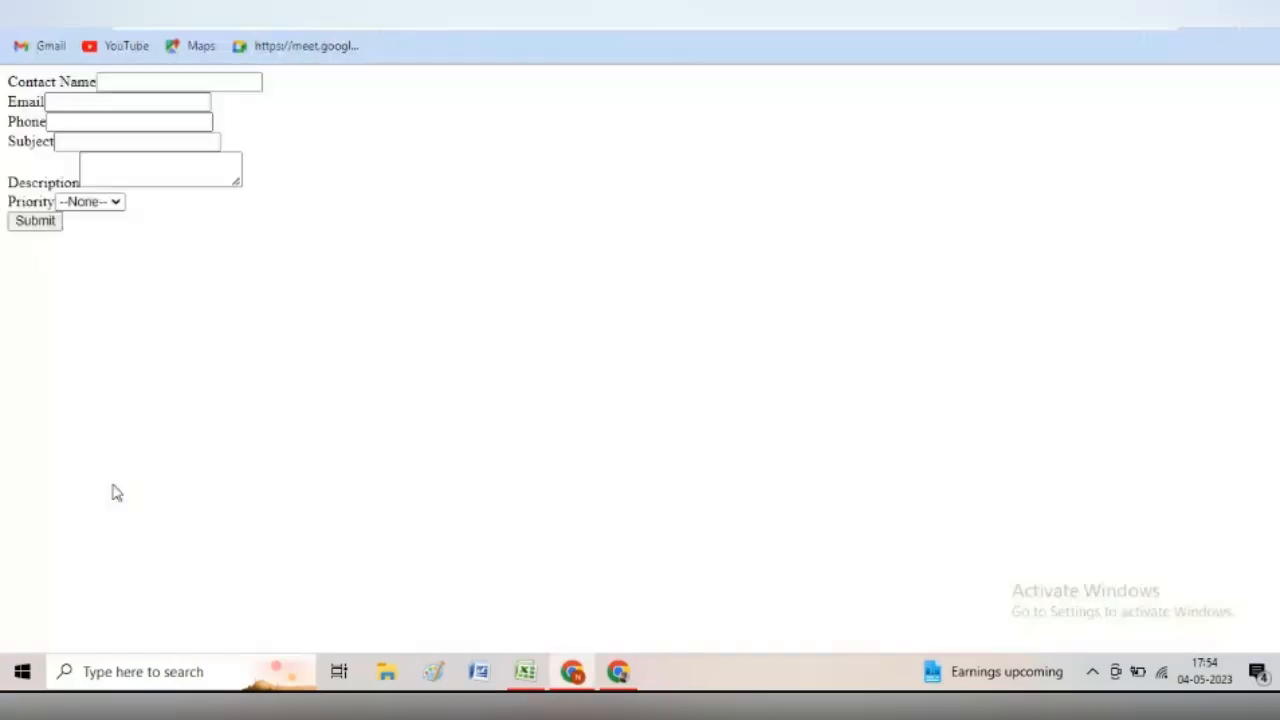
click(127, 86)
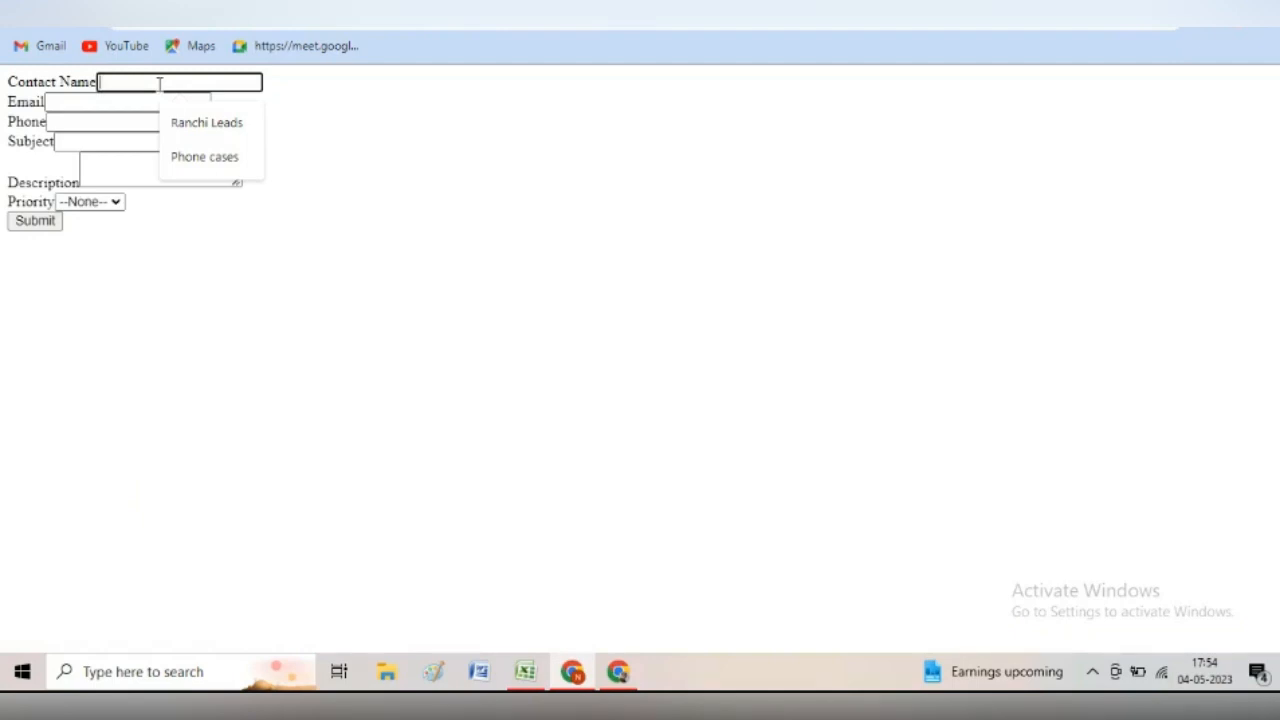
text(mobile recha)
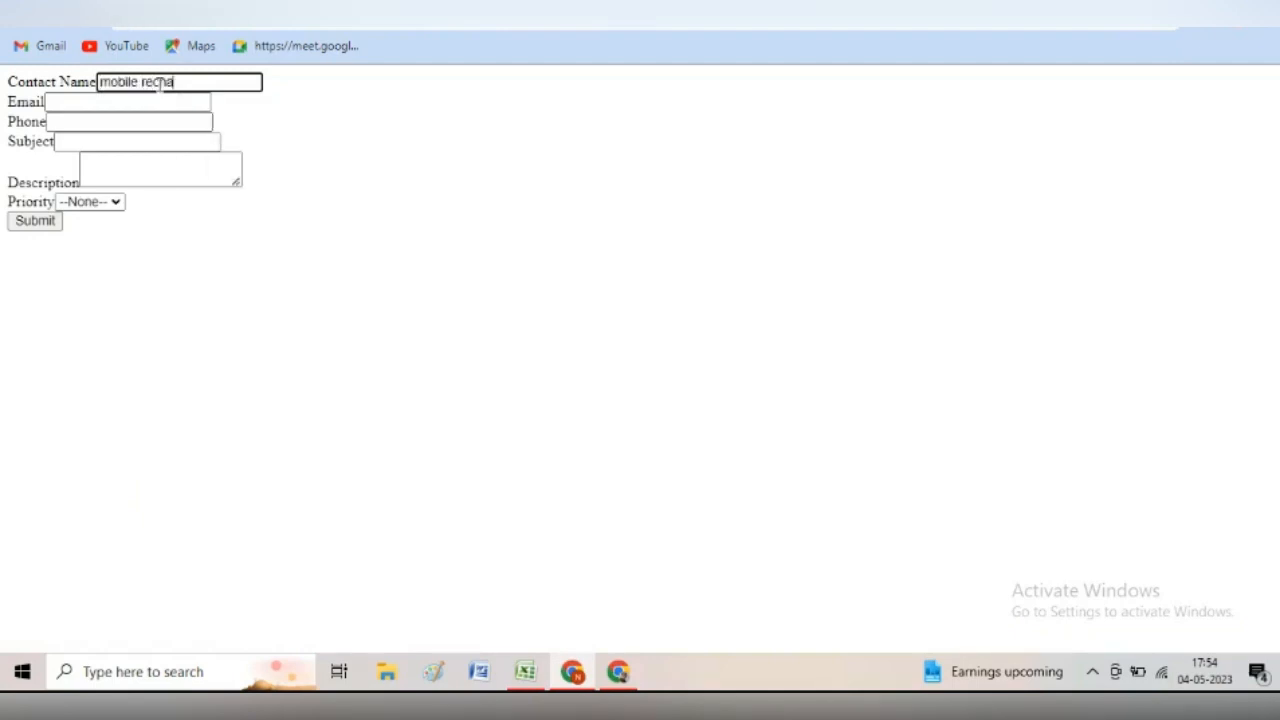
text(rge)
click(110, 101)
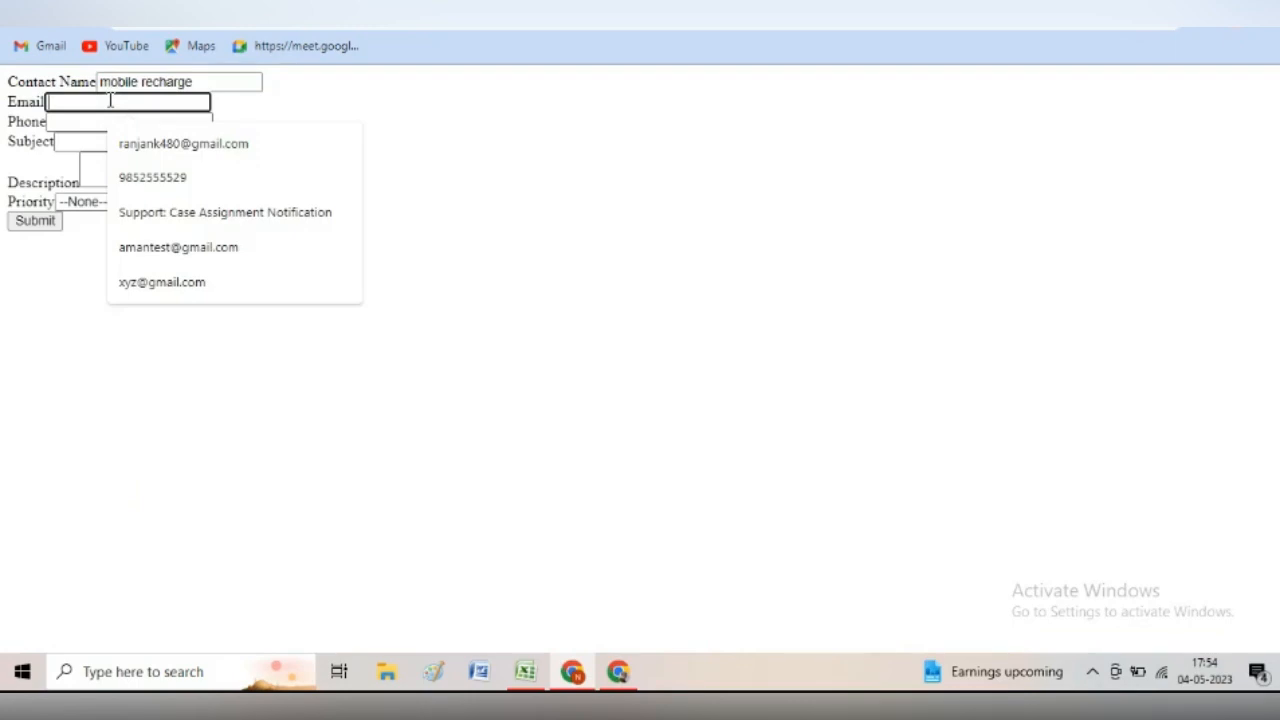
click(142, 288)
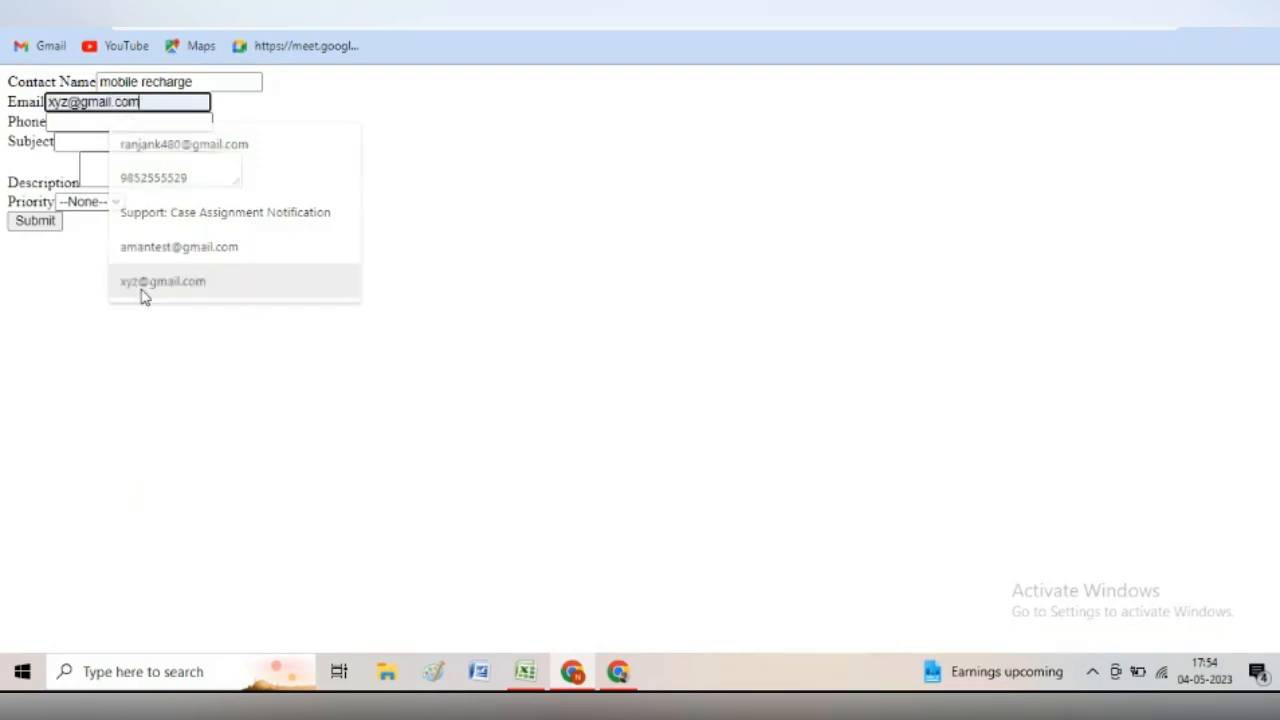
click(98, 121)
click(147, 164)
click(119, 145)
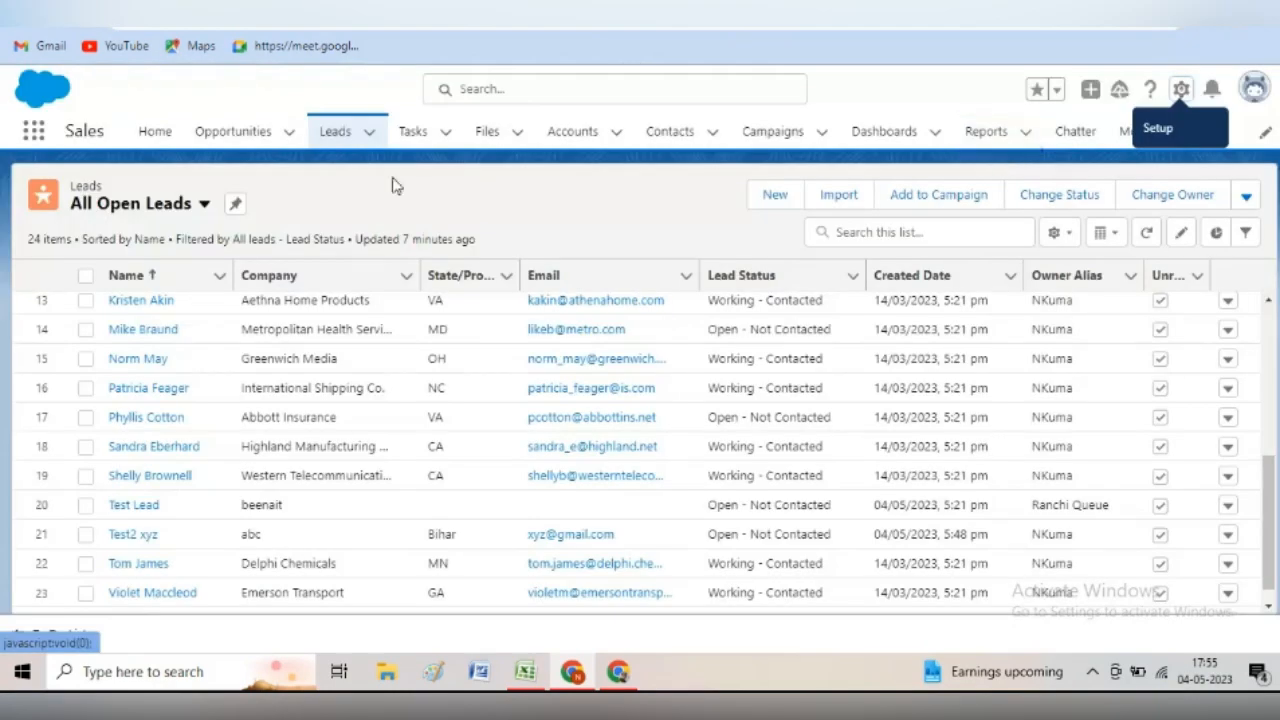
- Show the All Open Cases list and preview the new High-priority case 'mobile recharge failed'
click(1163, 133)
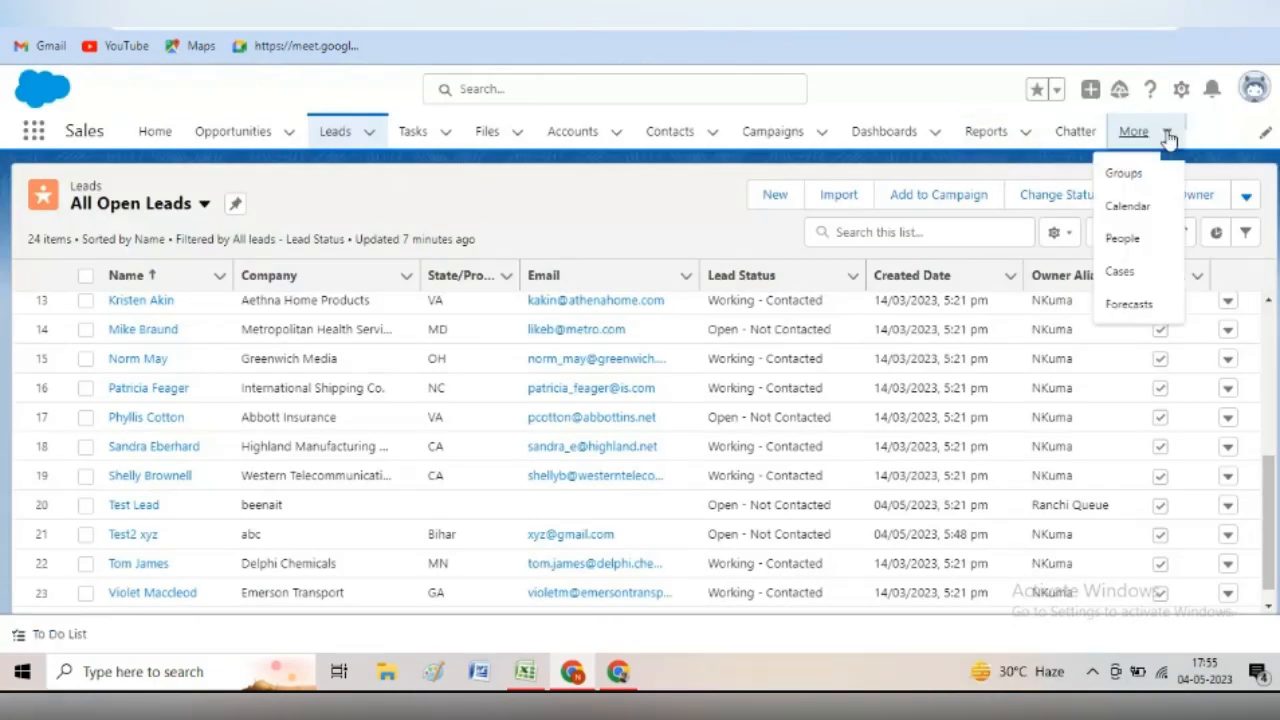
click(1122, 271)
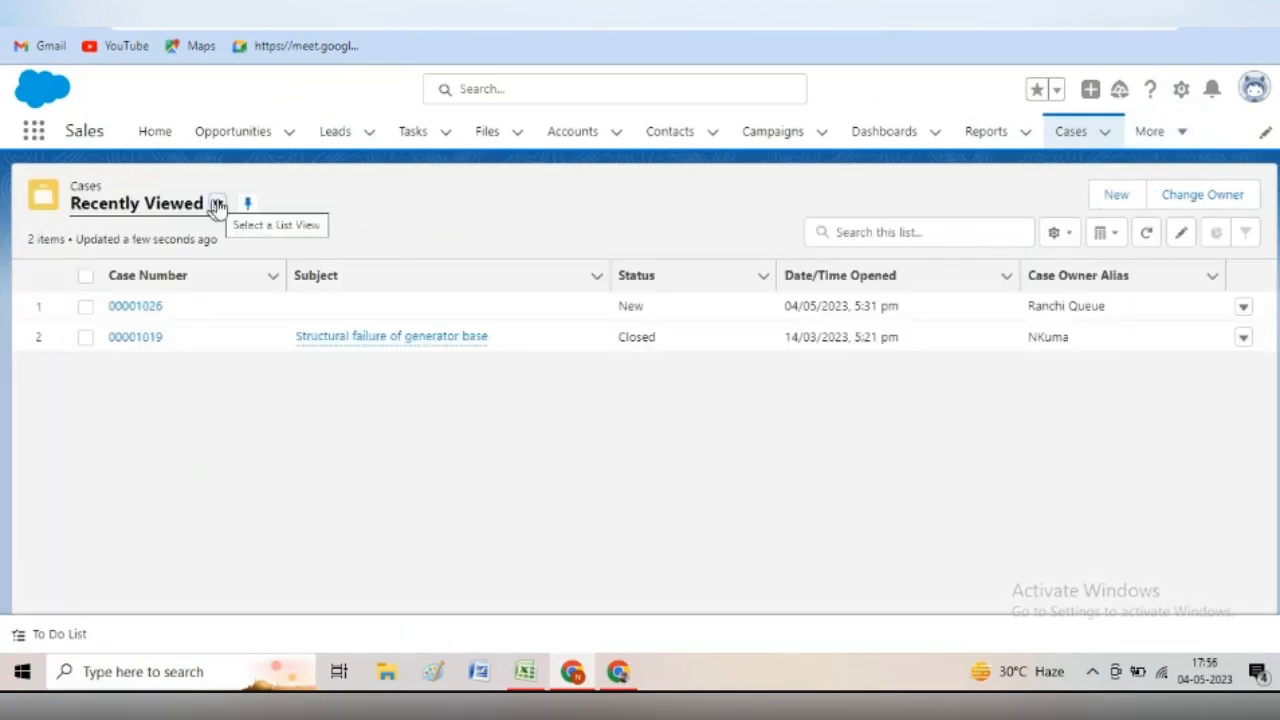
click(218, 205)
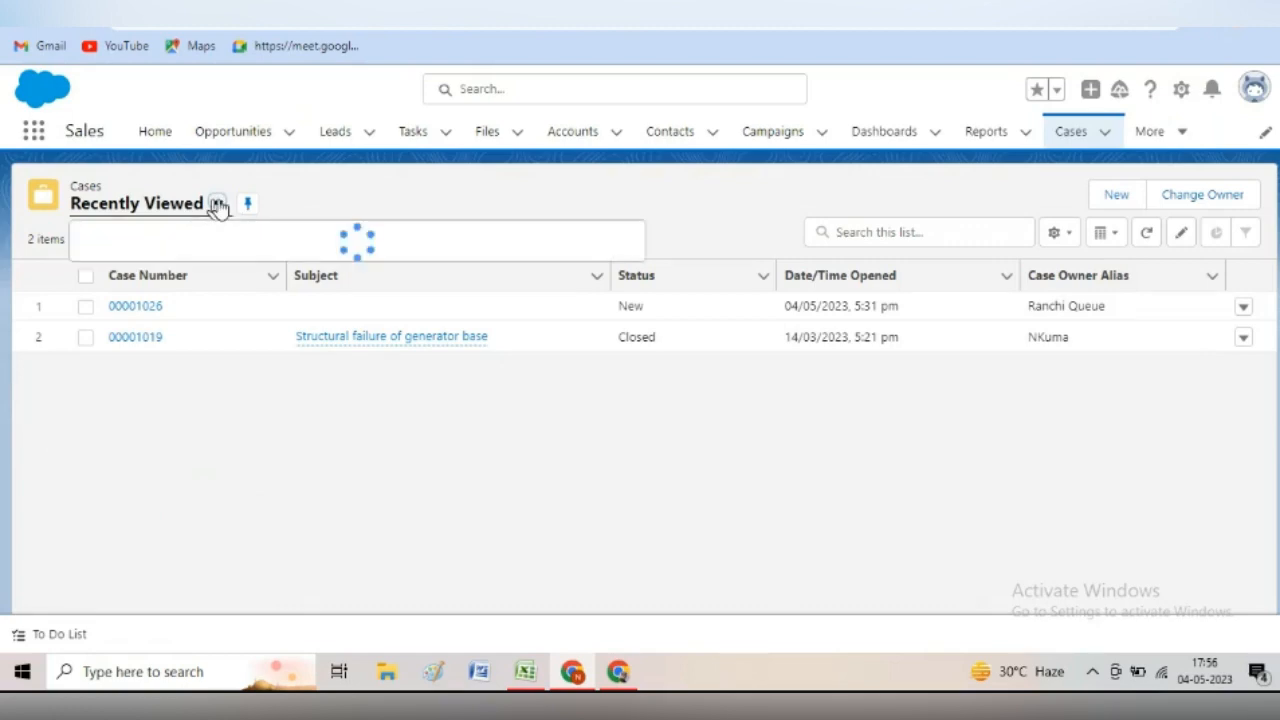
click(175, 313)
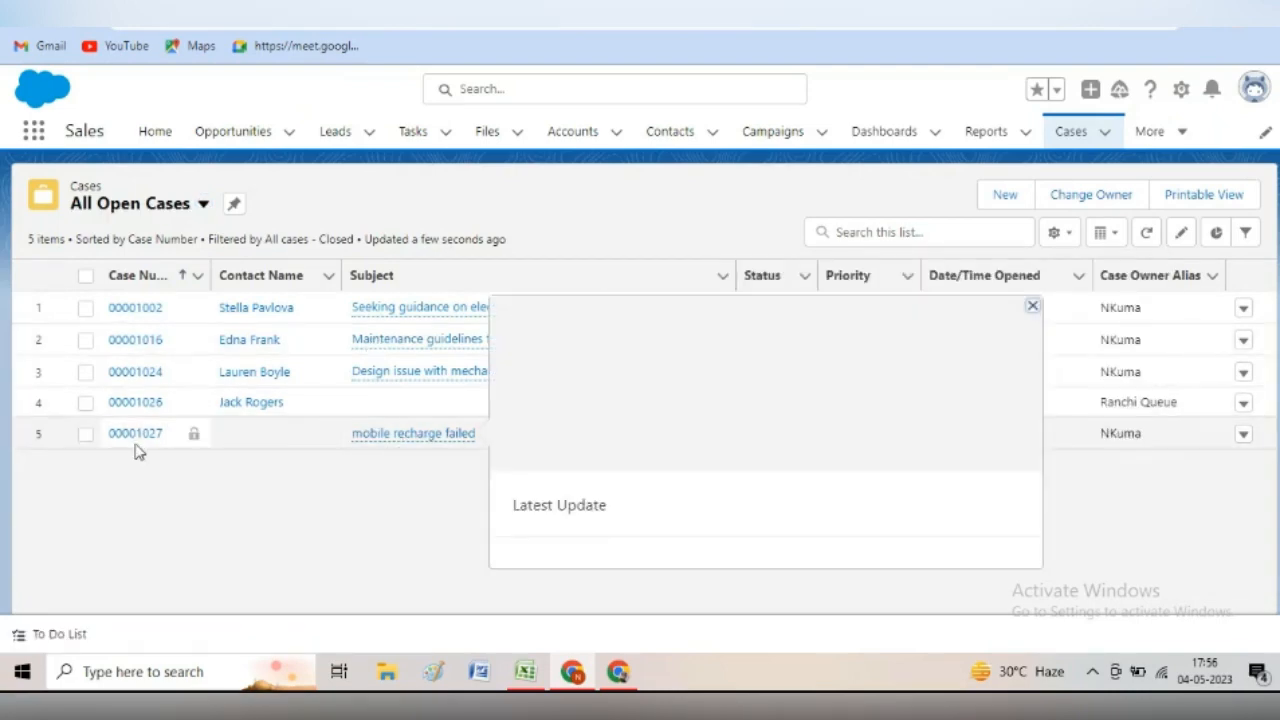
mouse_move(405, 441)
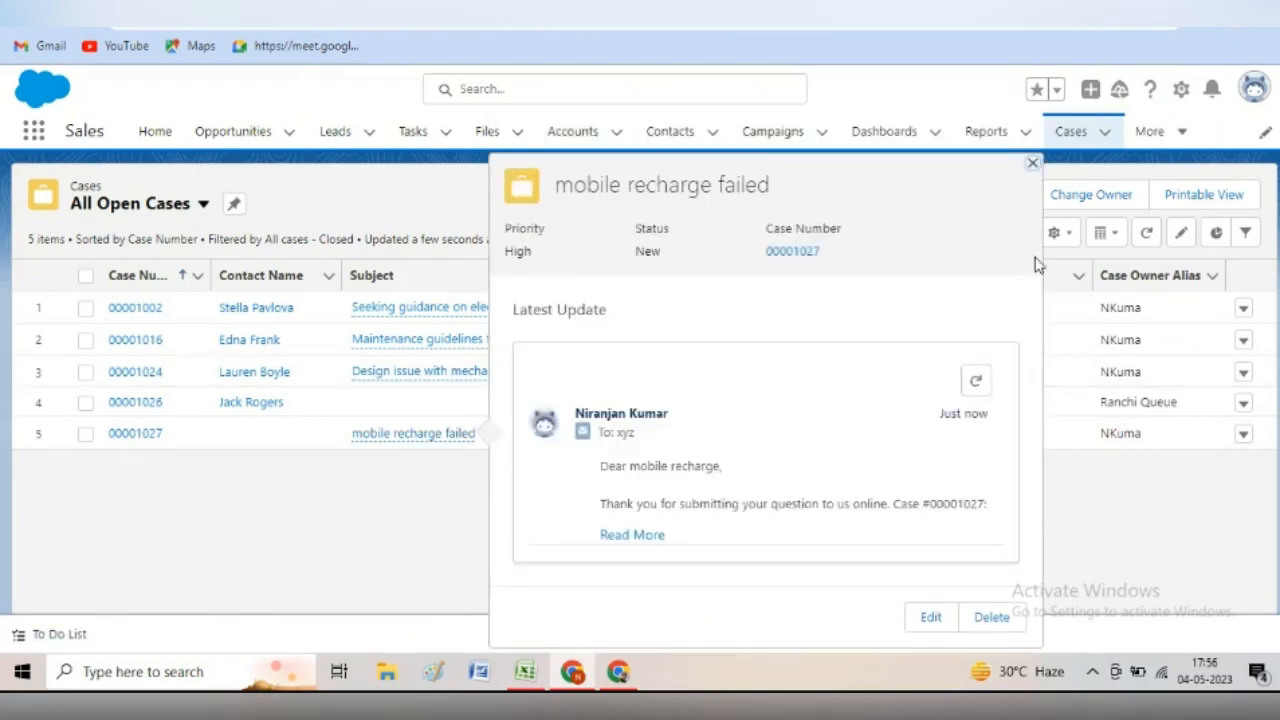
click(1034, 165)
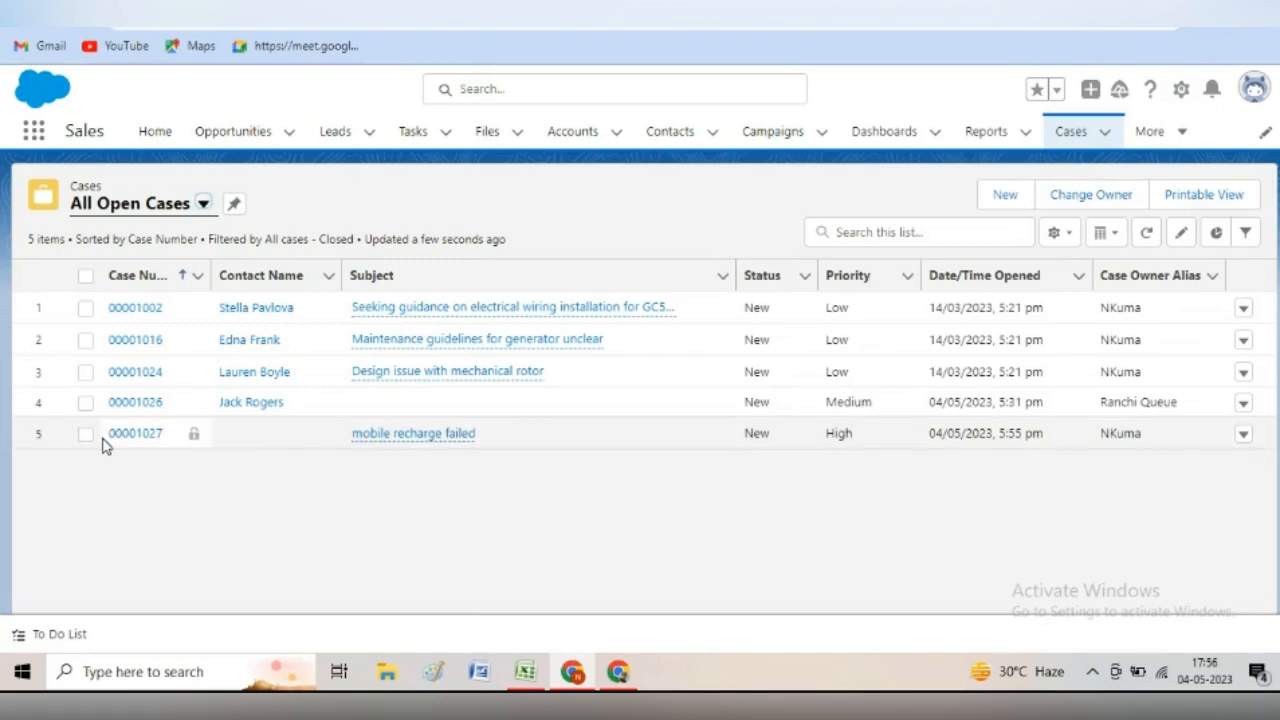
mouse_move(455, 450)
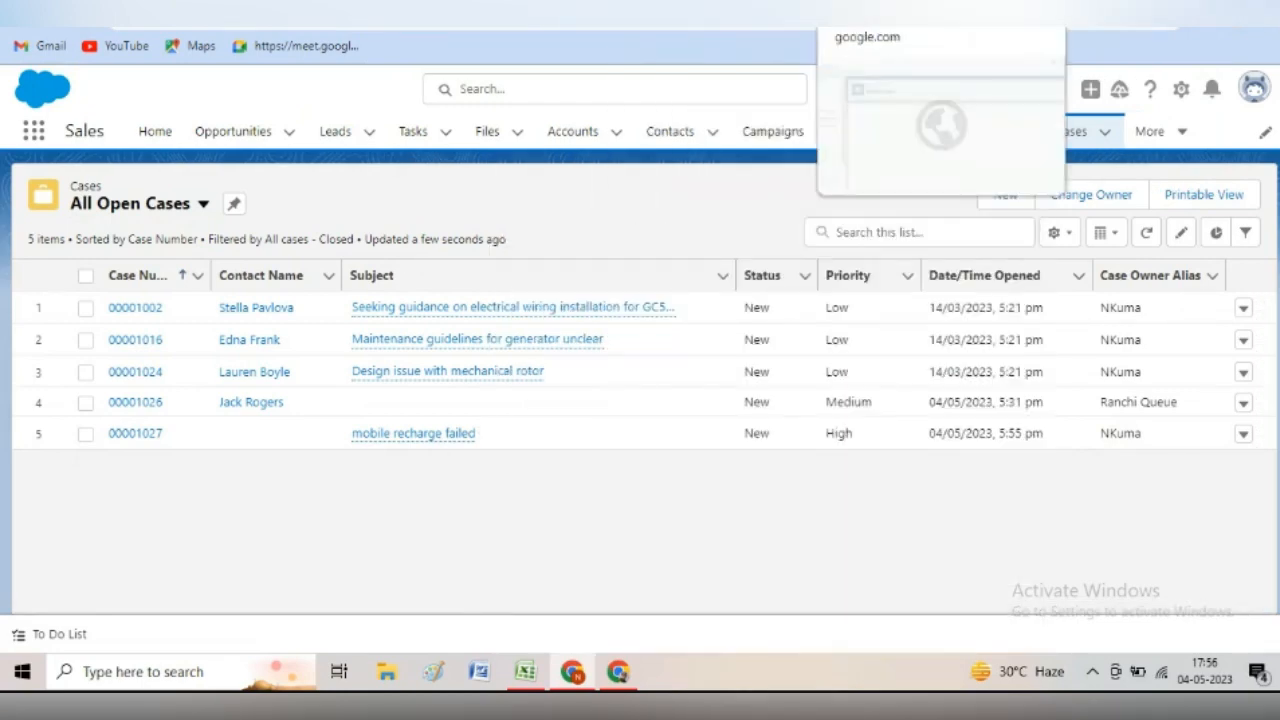
click(860, 14)
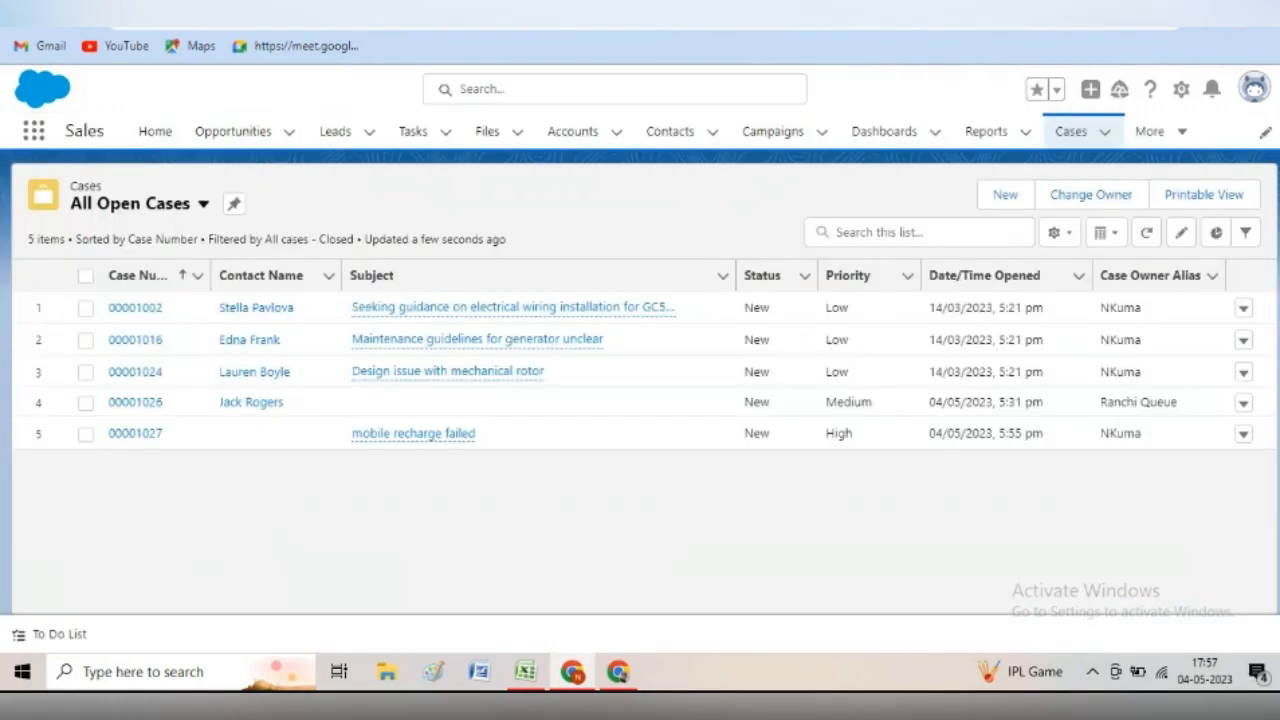
click(525, 671)
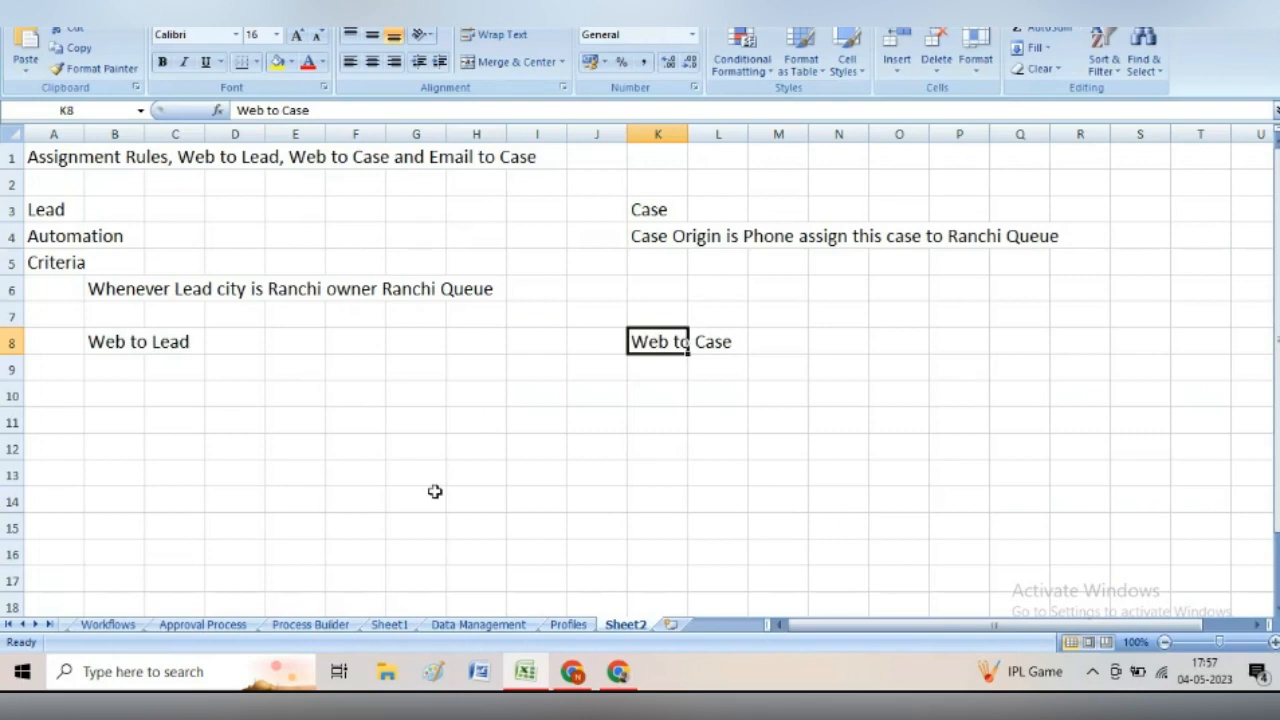
- Glance at the Web to Case notes in Excel, then return to Salesforce in the browser
click(619, 672)
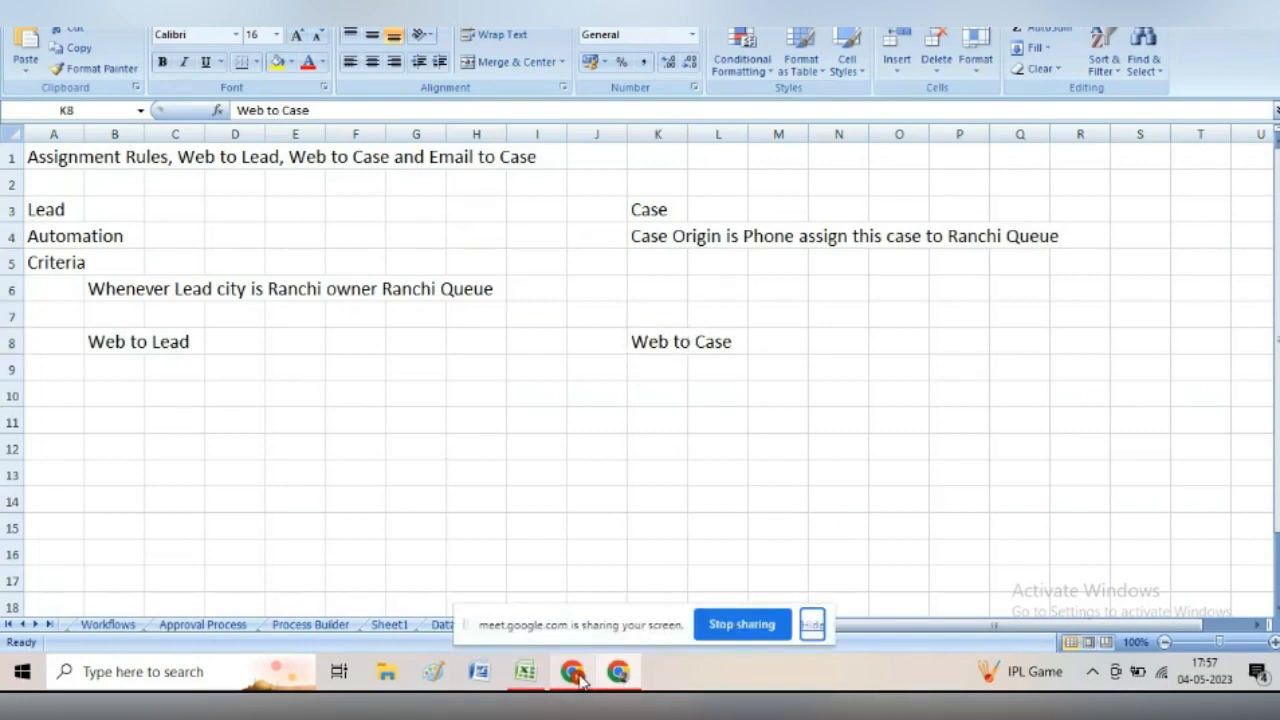
click(573, 673)
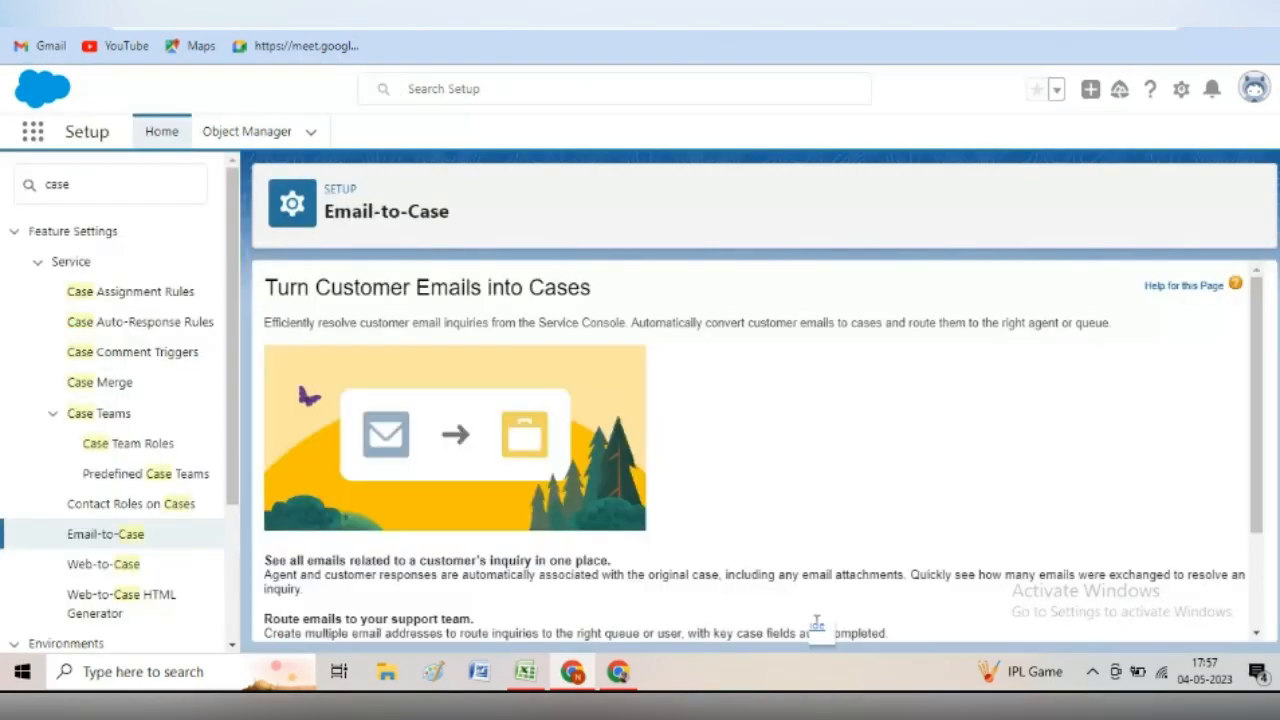
- Continue past the Email-to-Case introduction and open the Email-to-Case settings for editing
drag(1252, 390, 1272, 530)
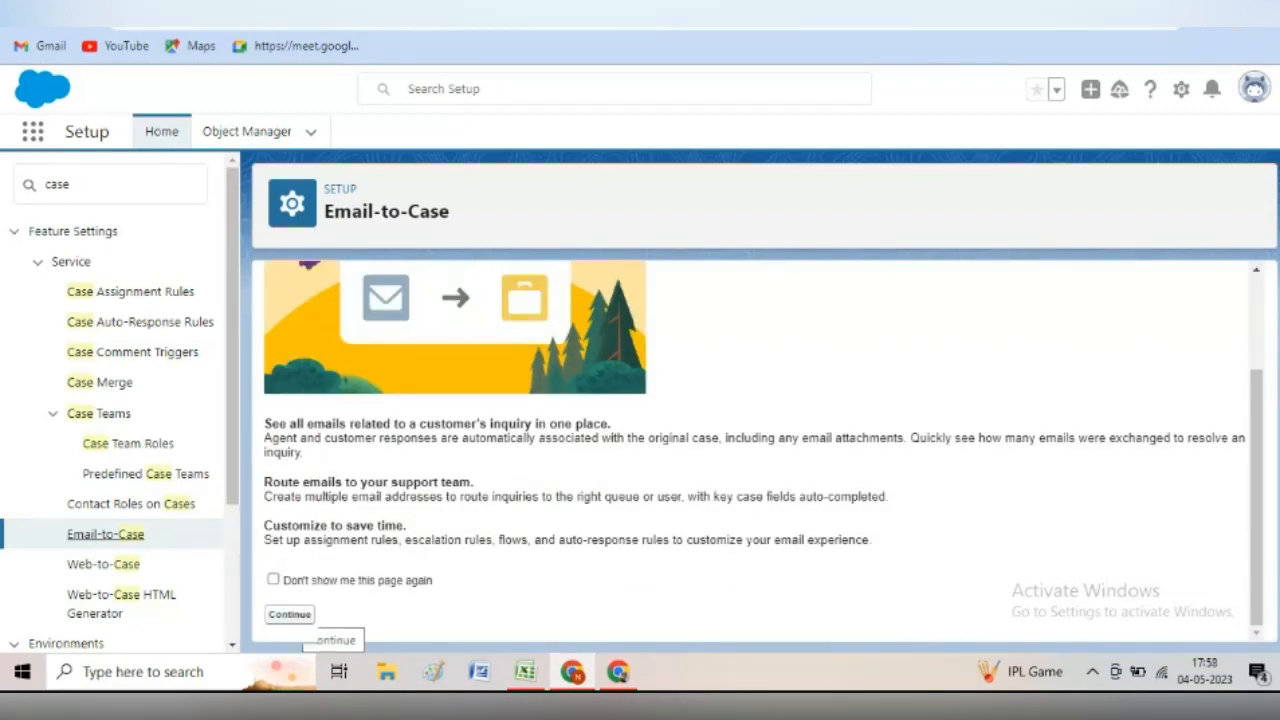
click(290, 615)
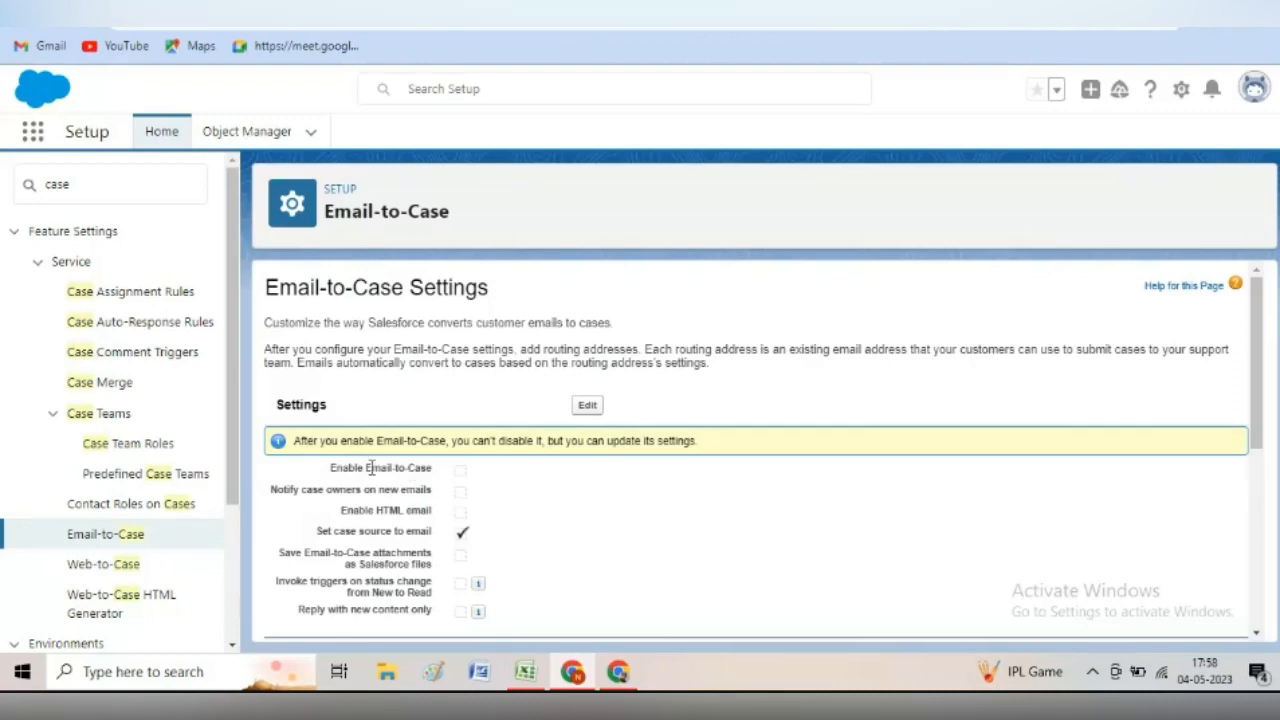
click(588, 407)
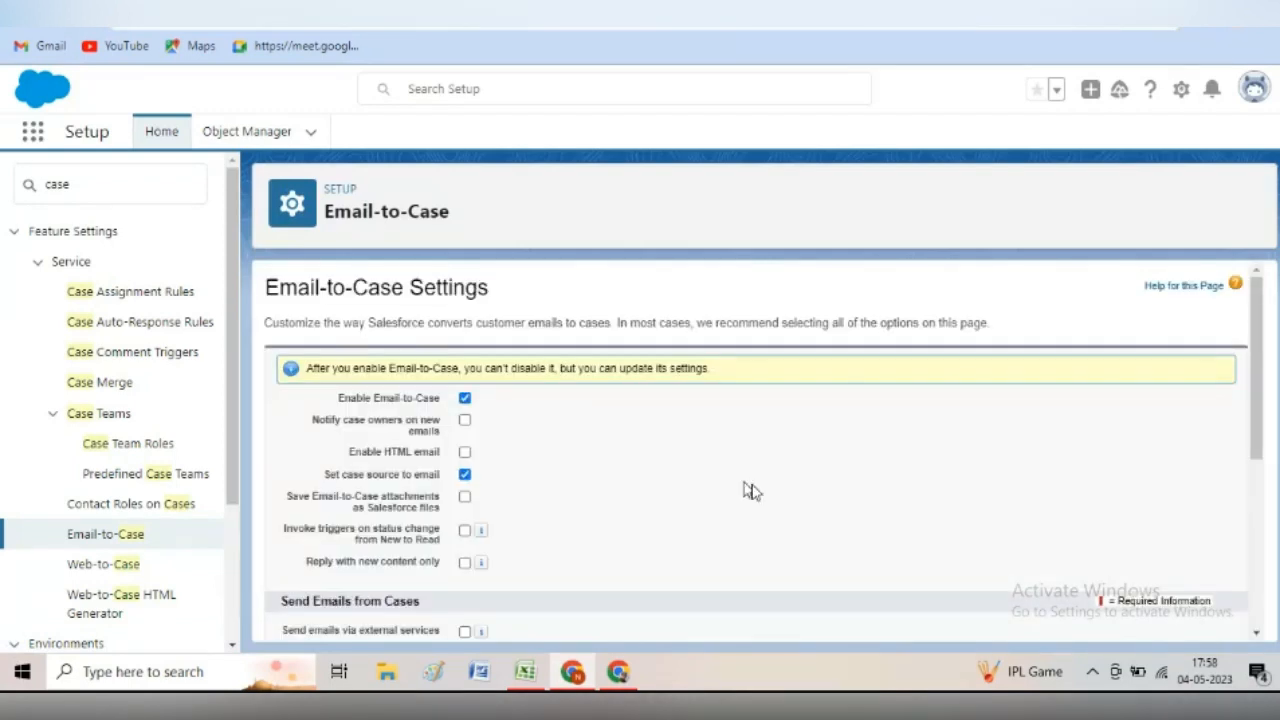
drag(1261, 422, 1272, 468)
scroll(1272, 468, down, 3)
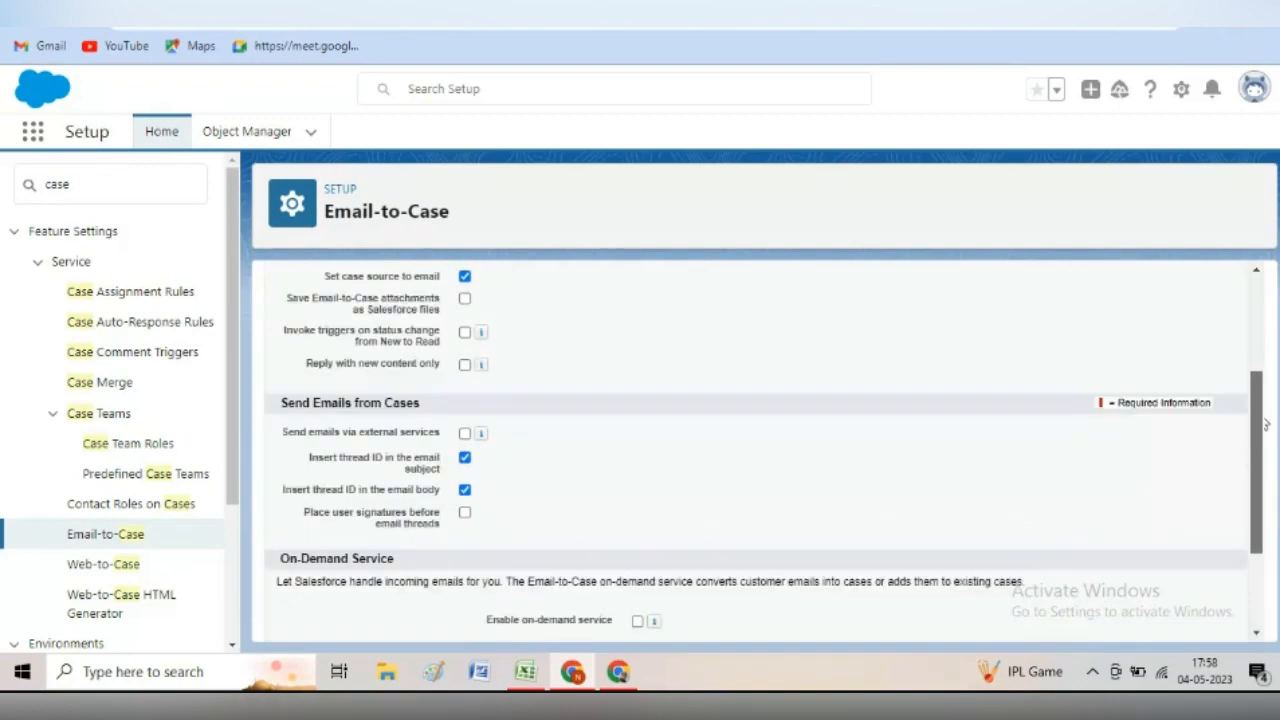
drag(1266, 424, 1272, 430)
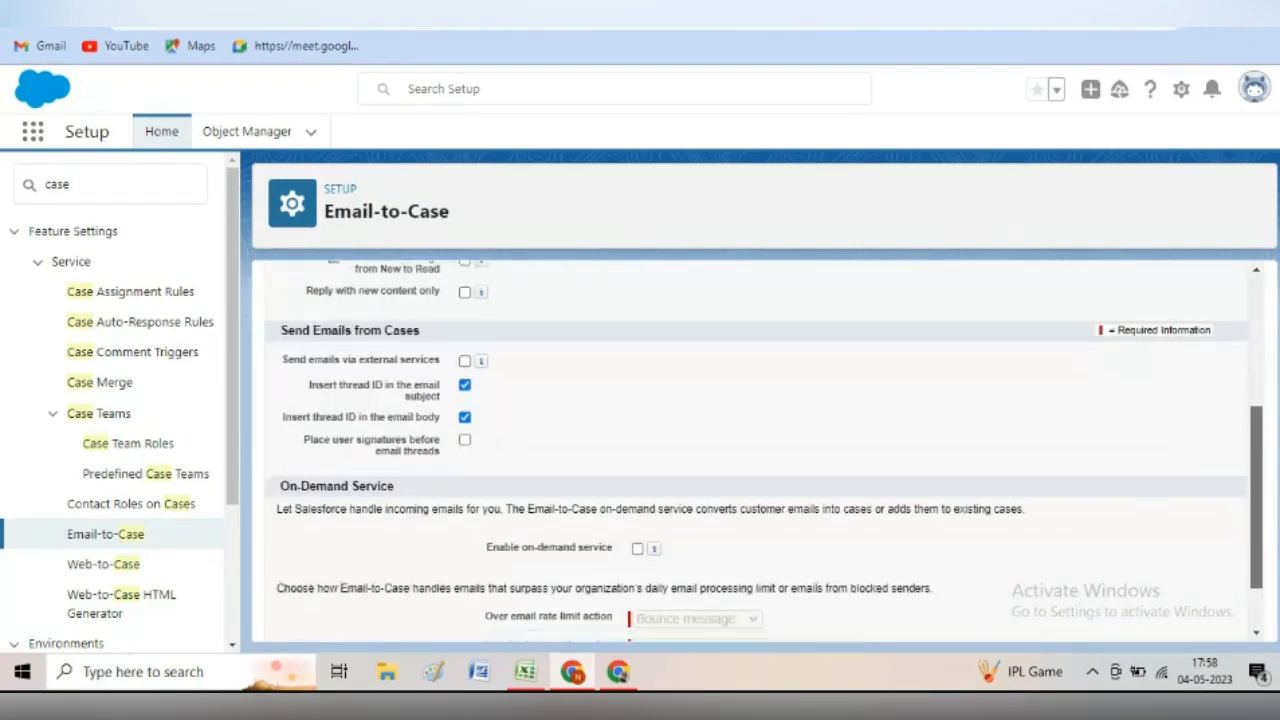
scroll(1266, 425, down, 1)
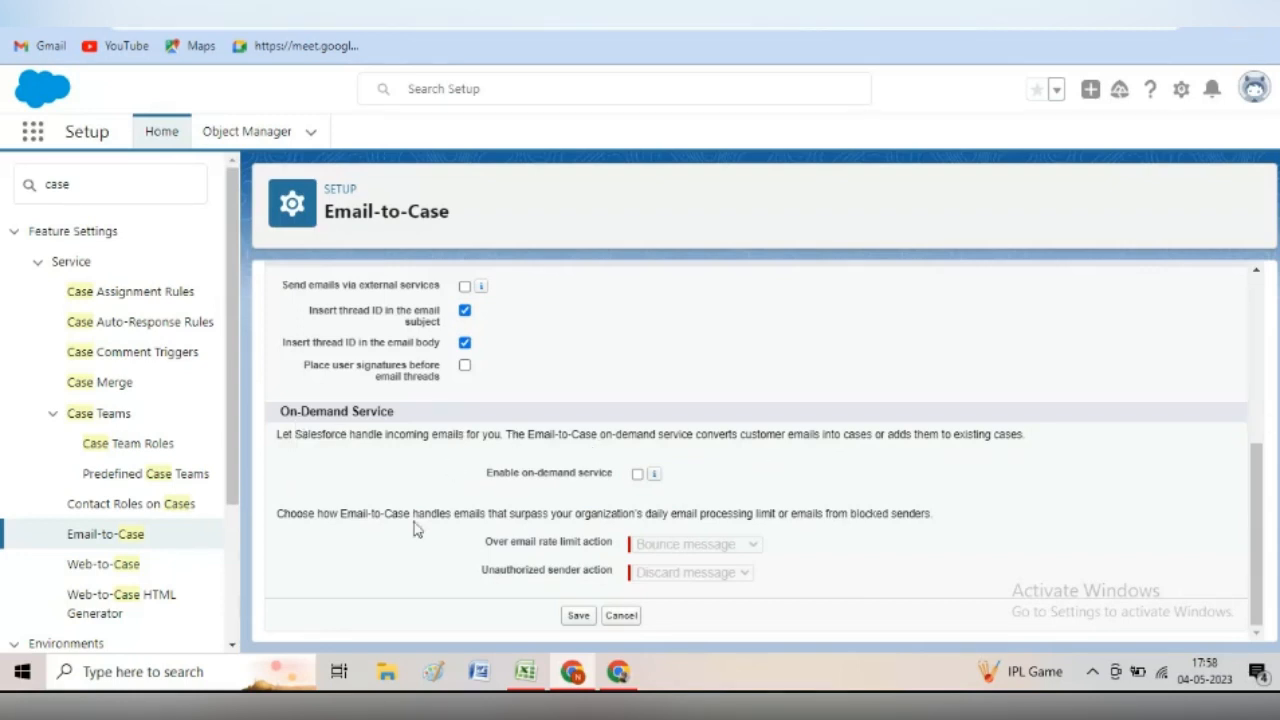
- Enable On-Demand Service, set both over-limit and unauthorized-sender actions to Bounce message, and save
click(638, 475)
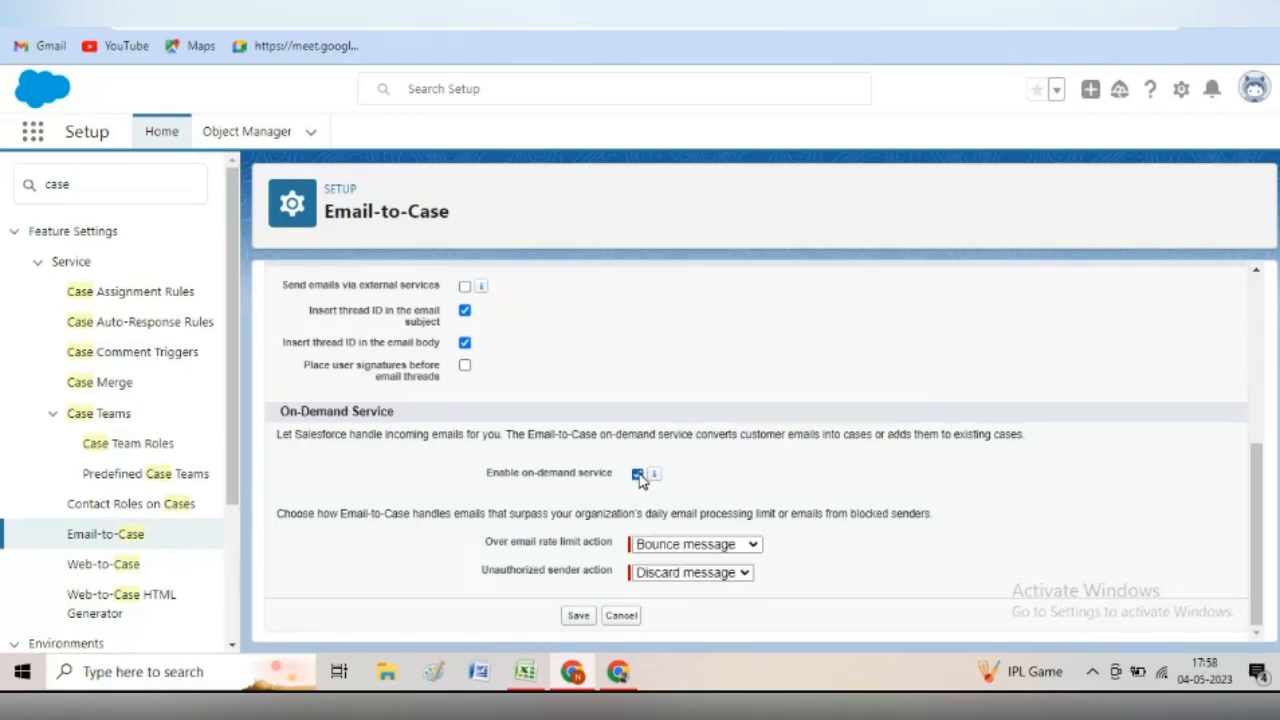
click(736, 546)
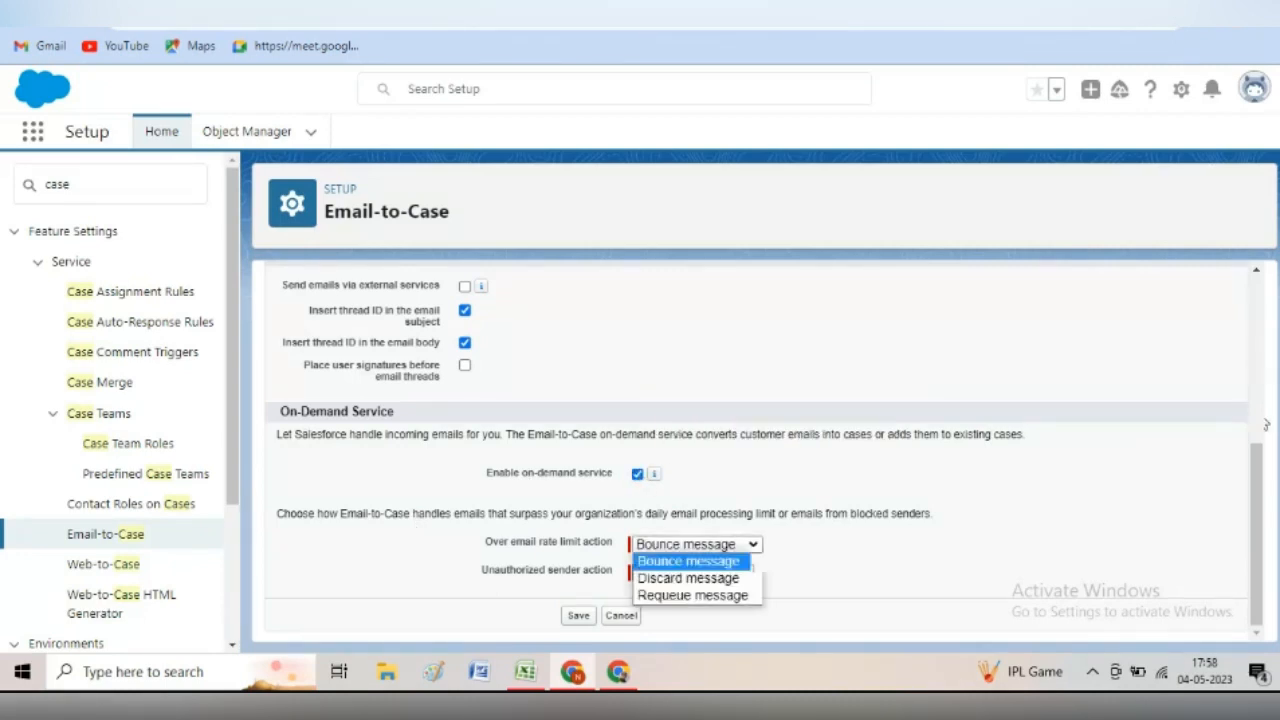
click(740, 562)
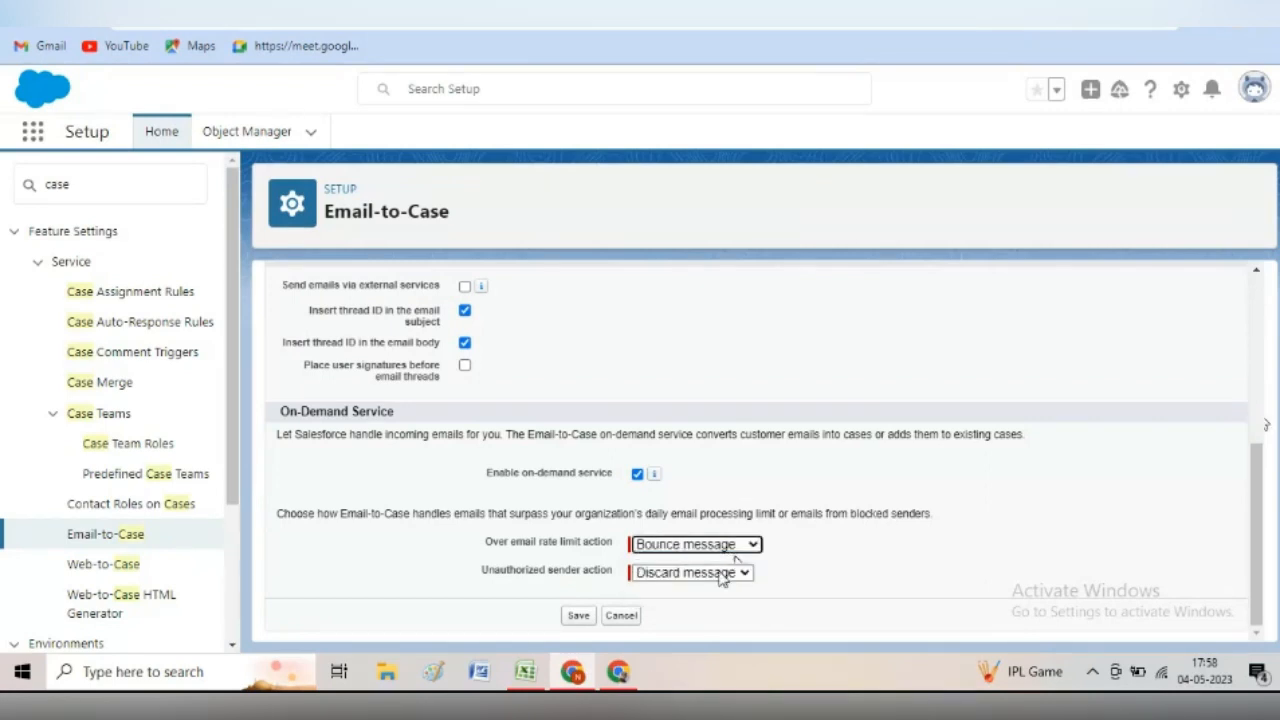
click(738, 571)
click(712, 590)
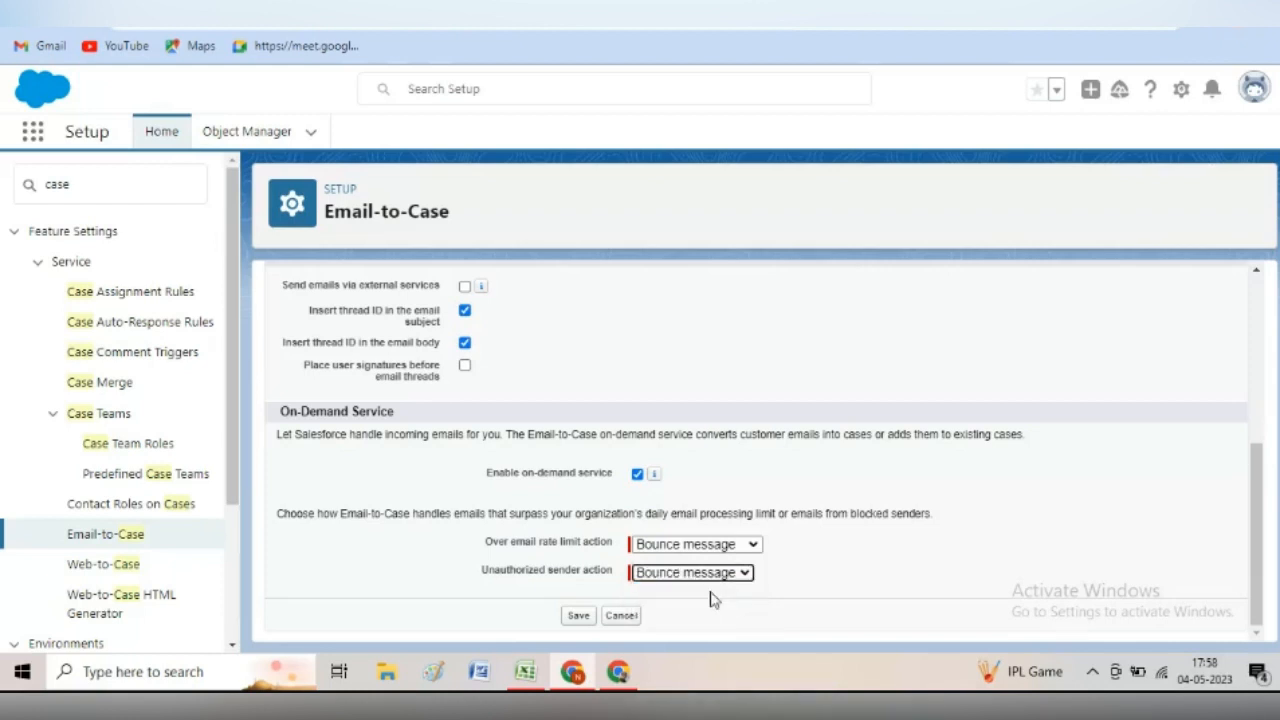
click(581, 618)
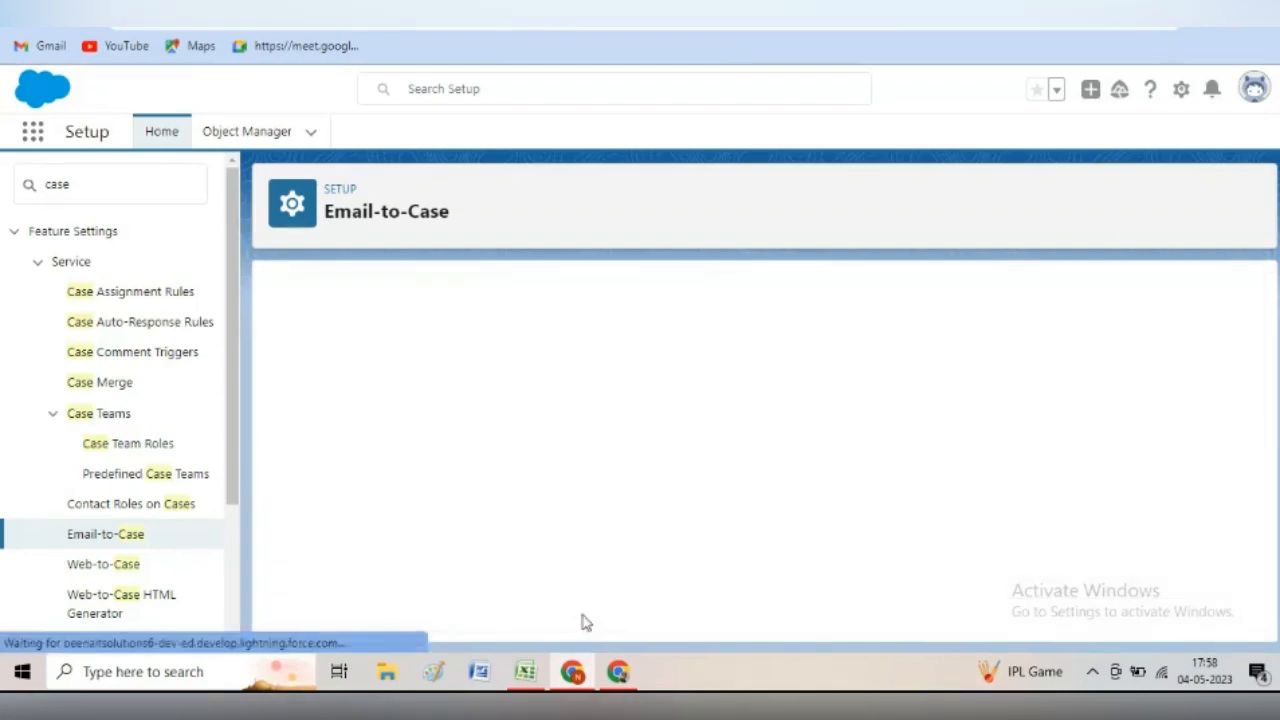
scroll(578, 617, down, 3)
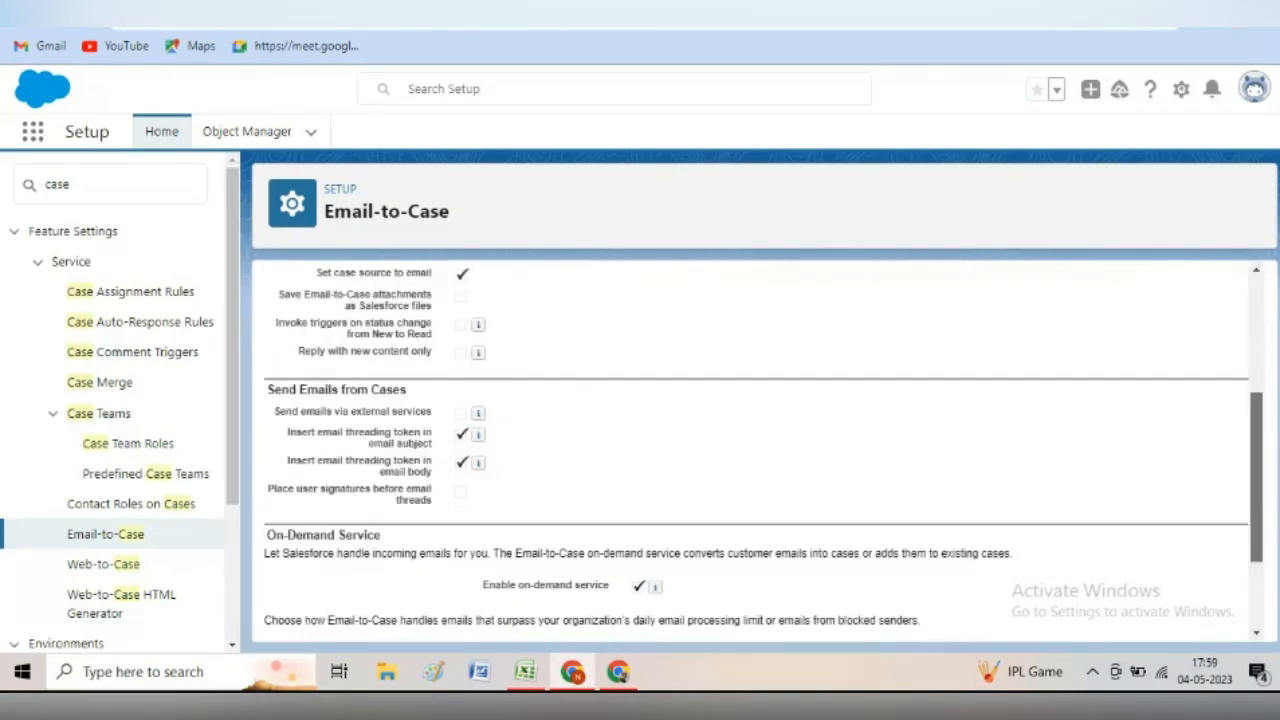
scroll(756, 450, down, 2)
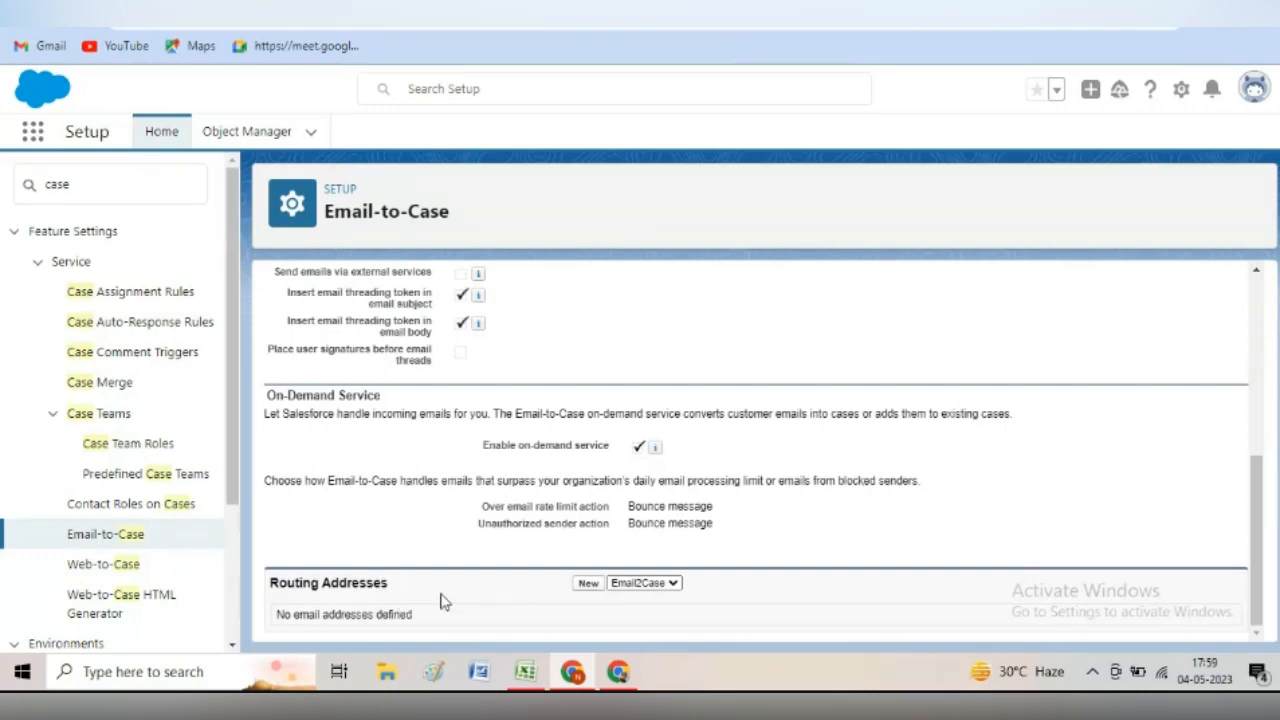
- Start a new routing address named 'Support team' and enter the account's Gmail address
click(589, 585)
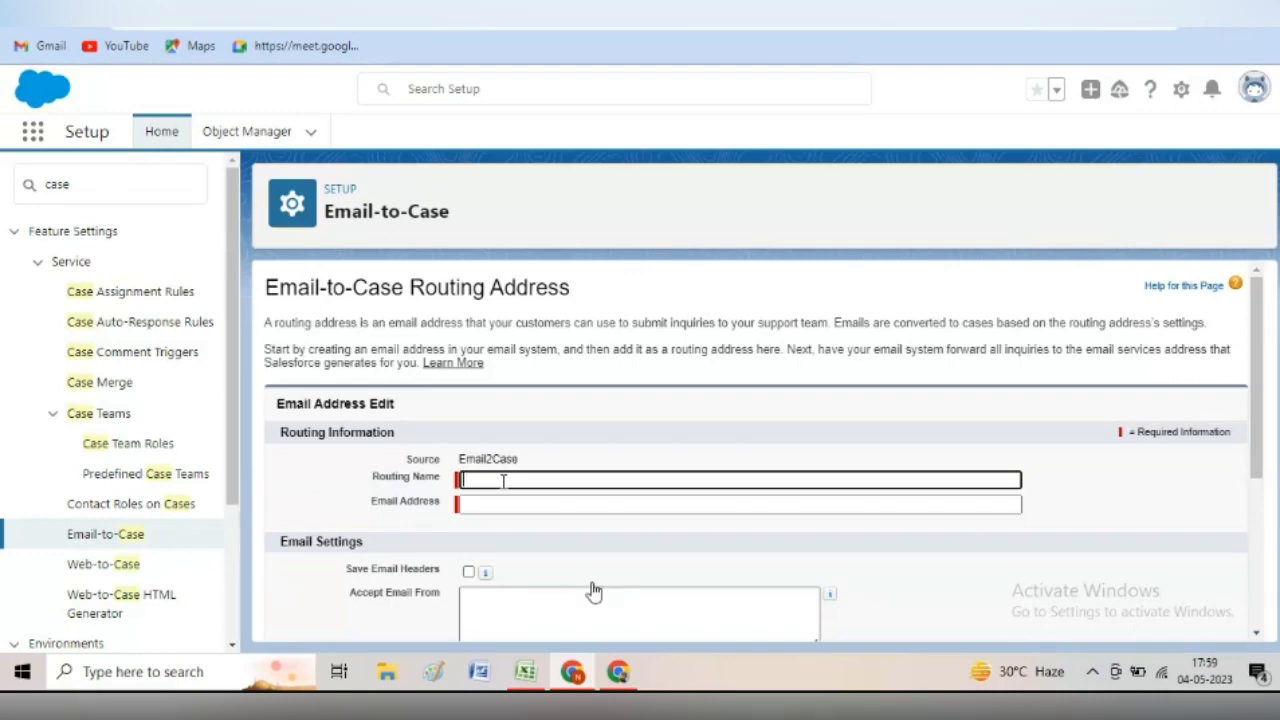
key(Tab)
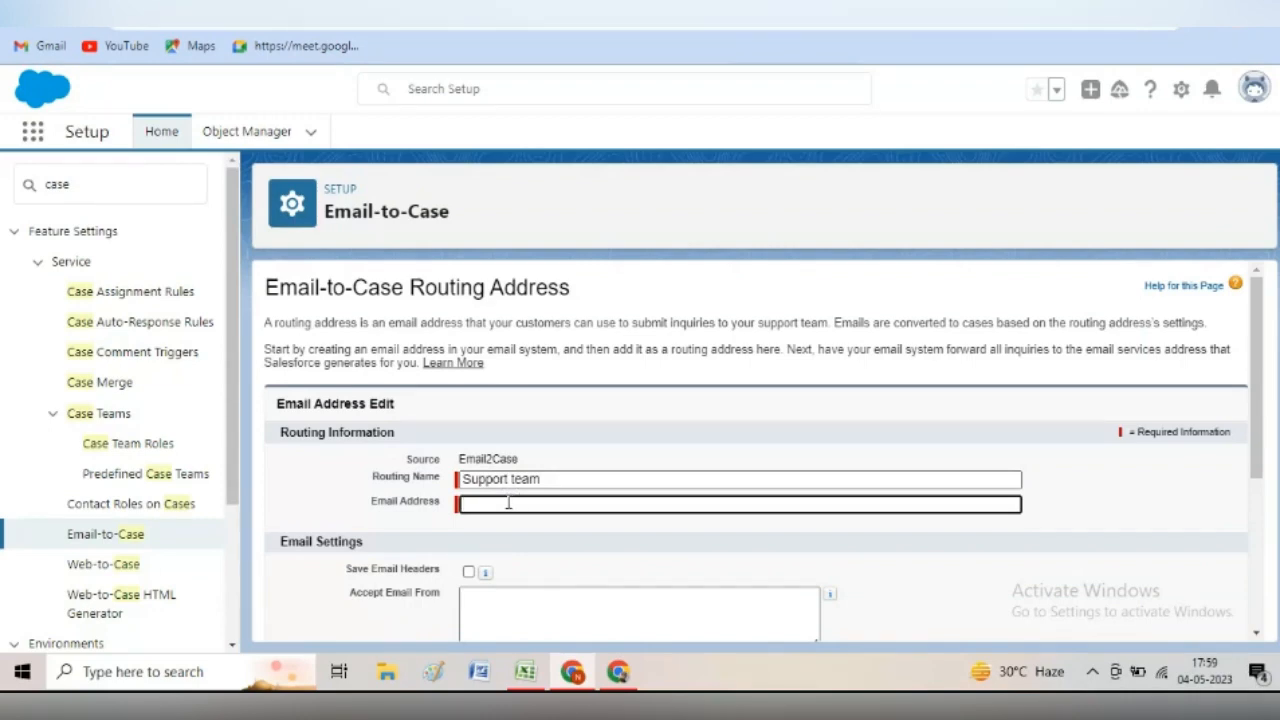
click(1256, 90)
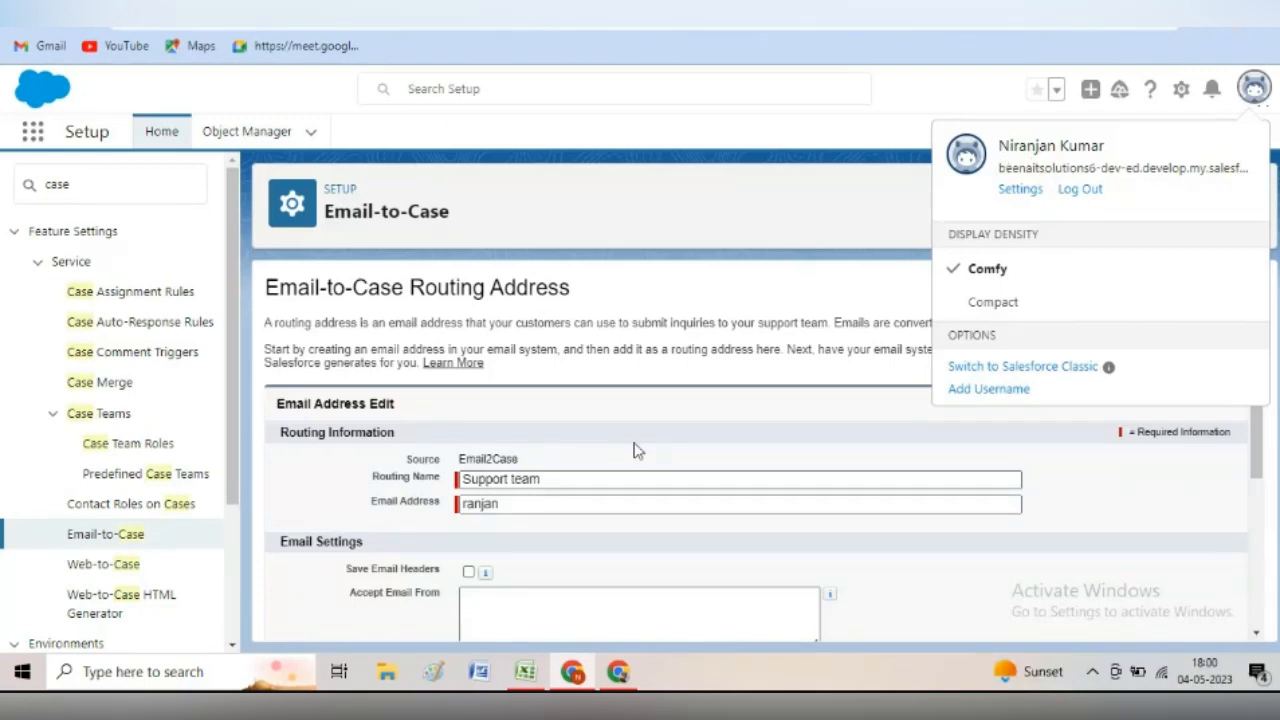
click(506, 504)
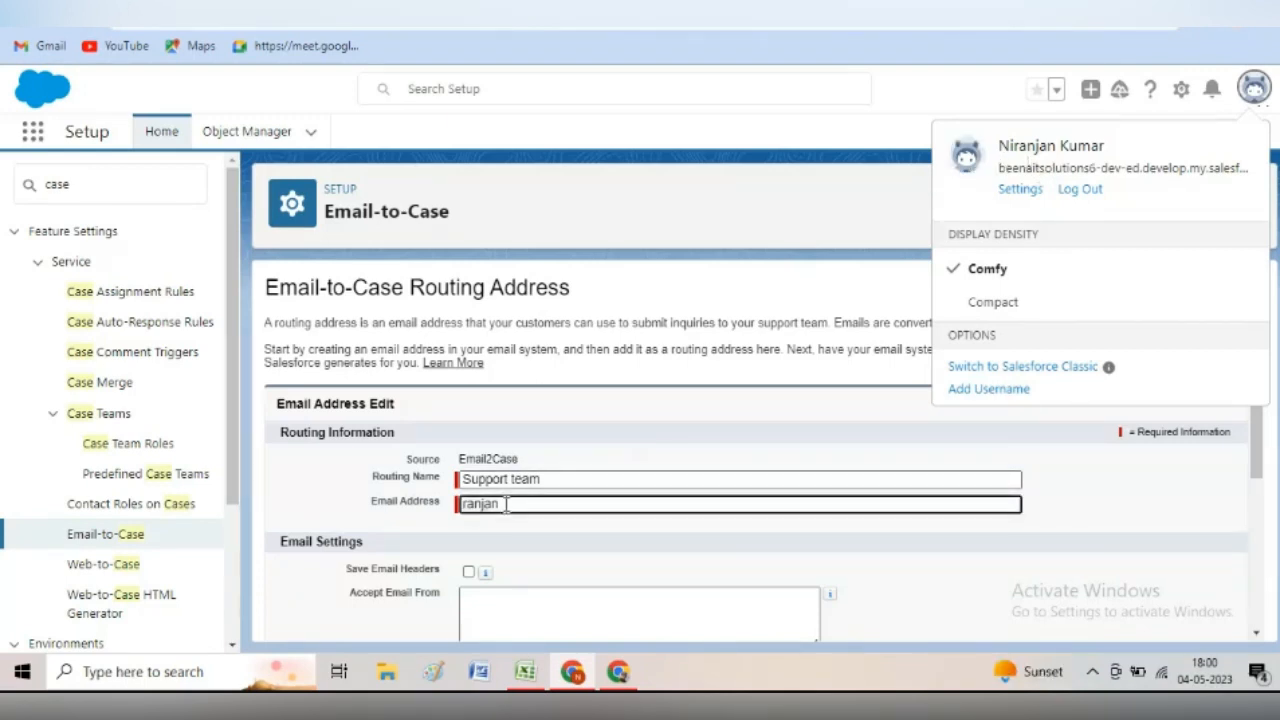
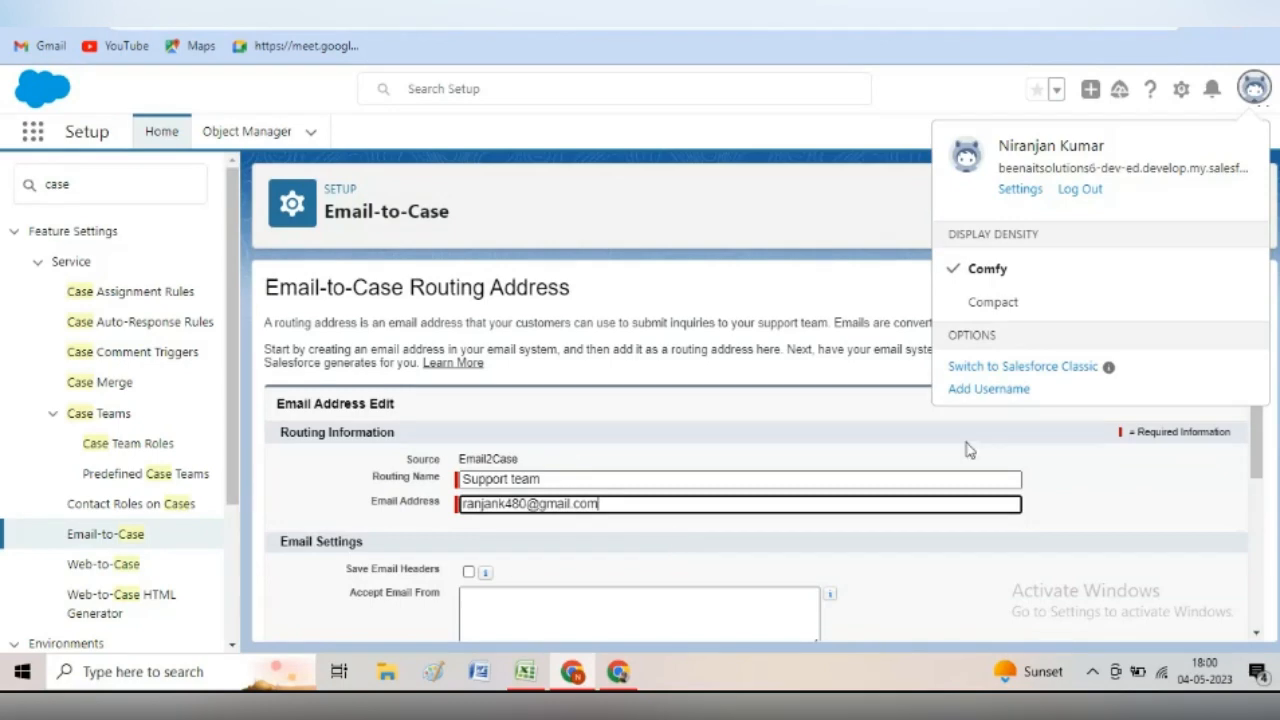
click(898, 435)
scroll(898, 435, down, 2)
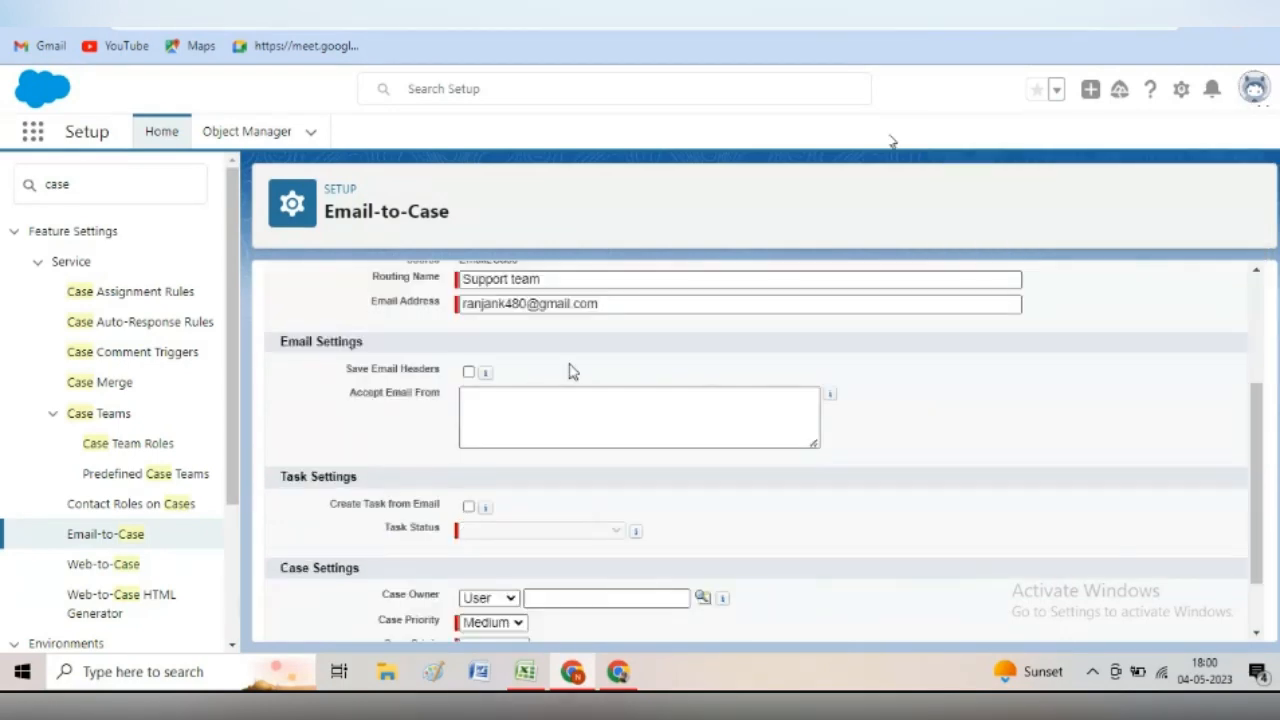
- Try creating tasks from emails with In Progress status, then turn task creation back off
click(469, 508)
click(615, 532)
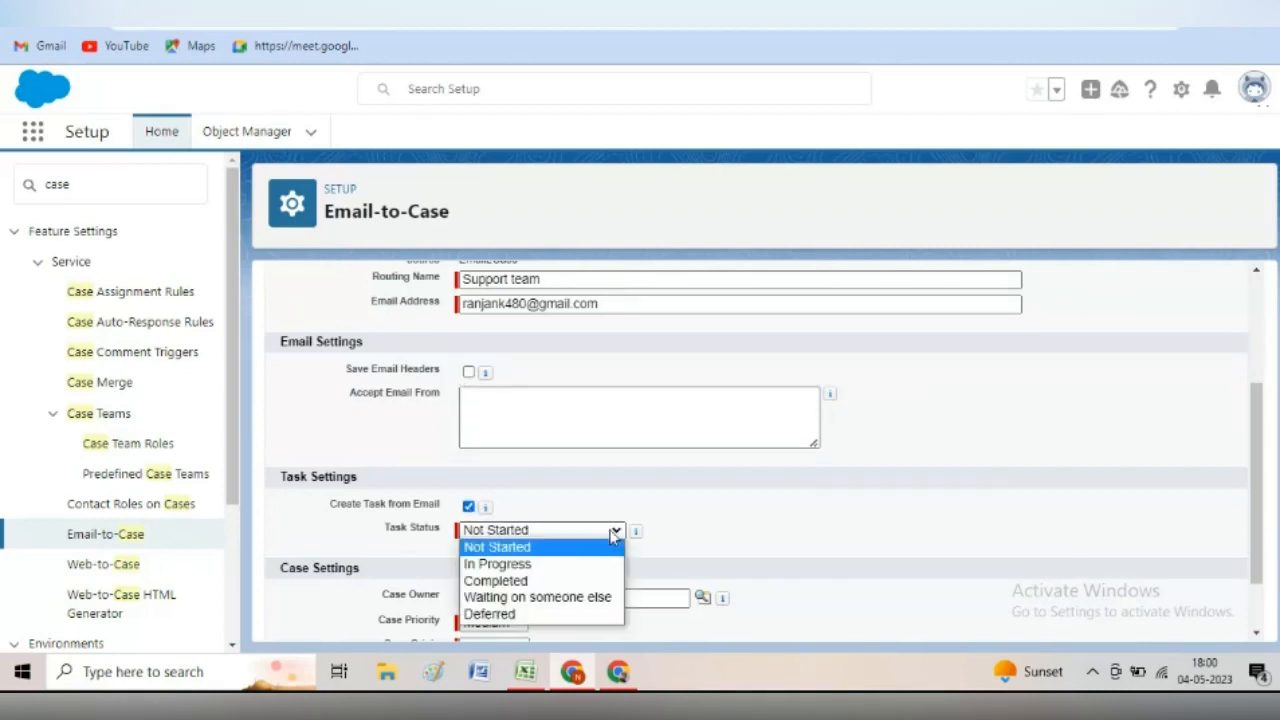
click(550, 566)
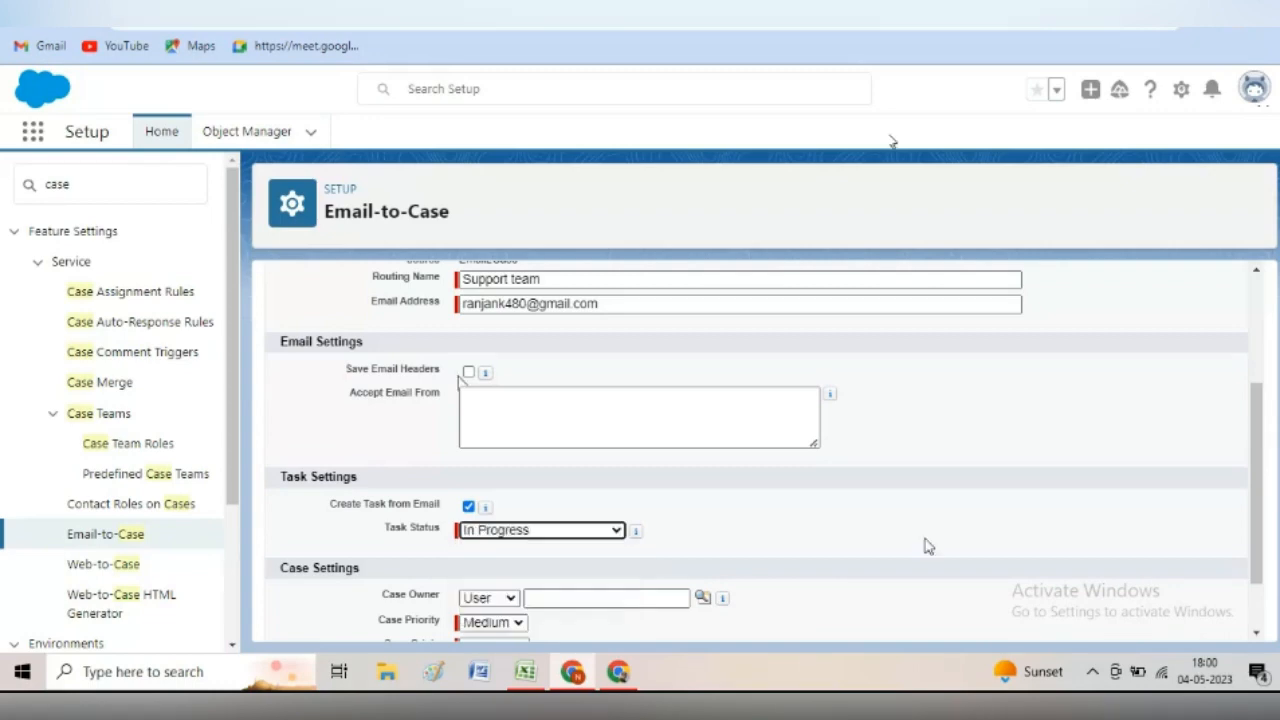
scroll(545, 572, down, 1)
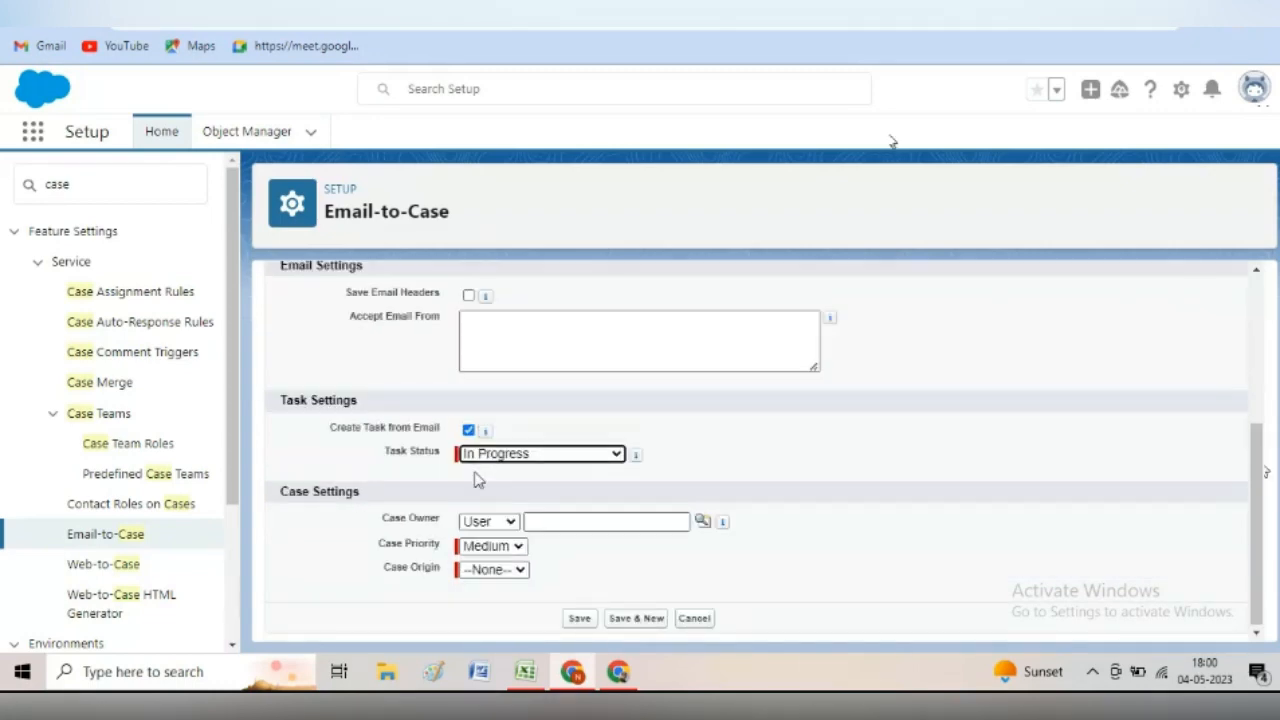
click(469, 430)
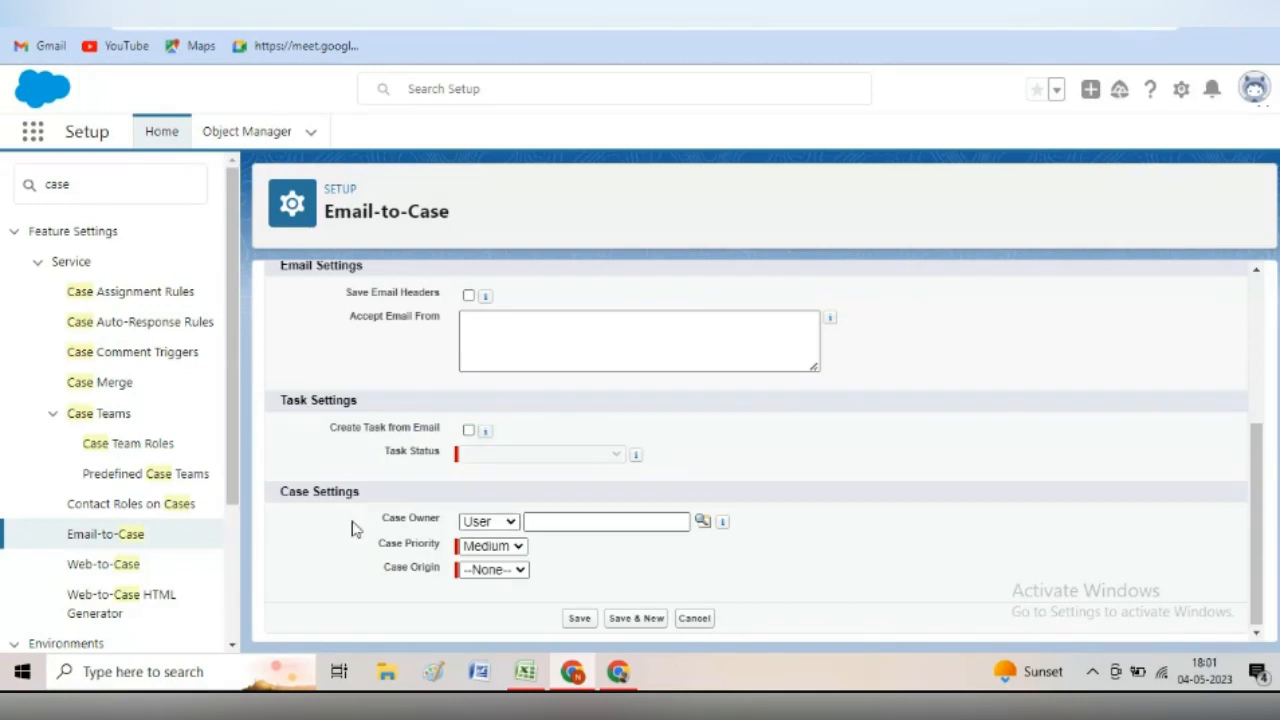
- Assign cases to the Ranchi Queue queue with High priority and Email origin
click(511, 523)
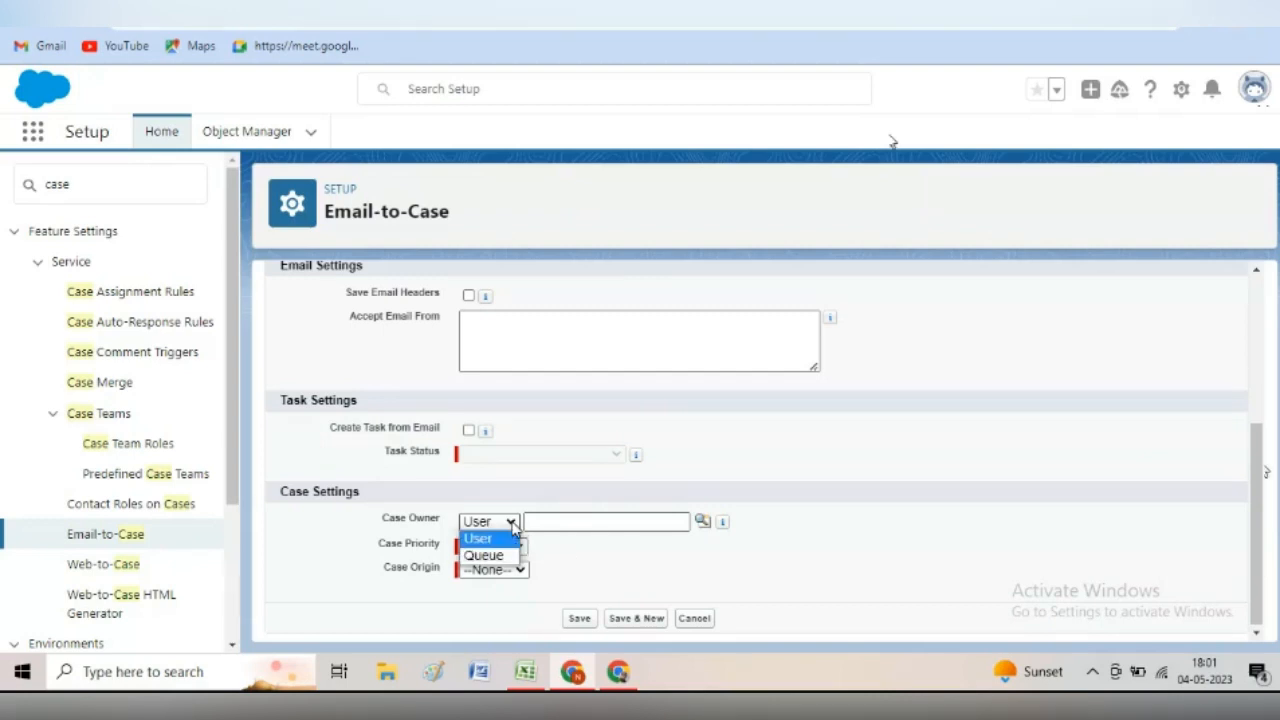
click(502, 555)
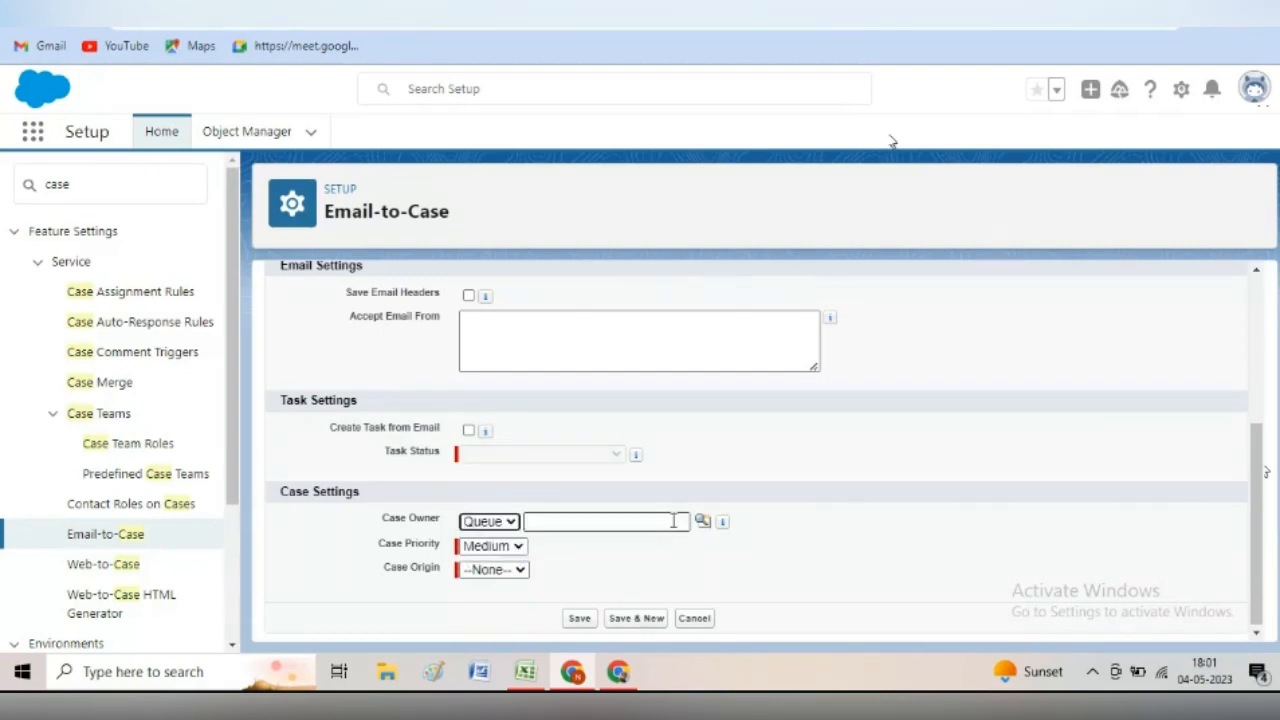
click(701, 523)
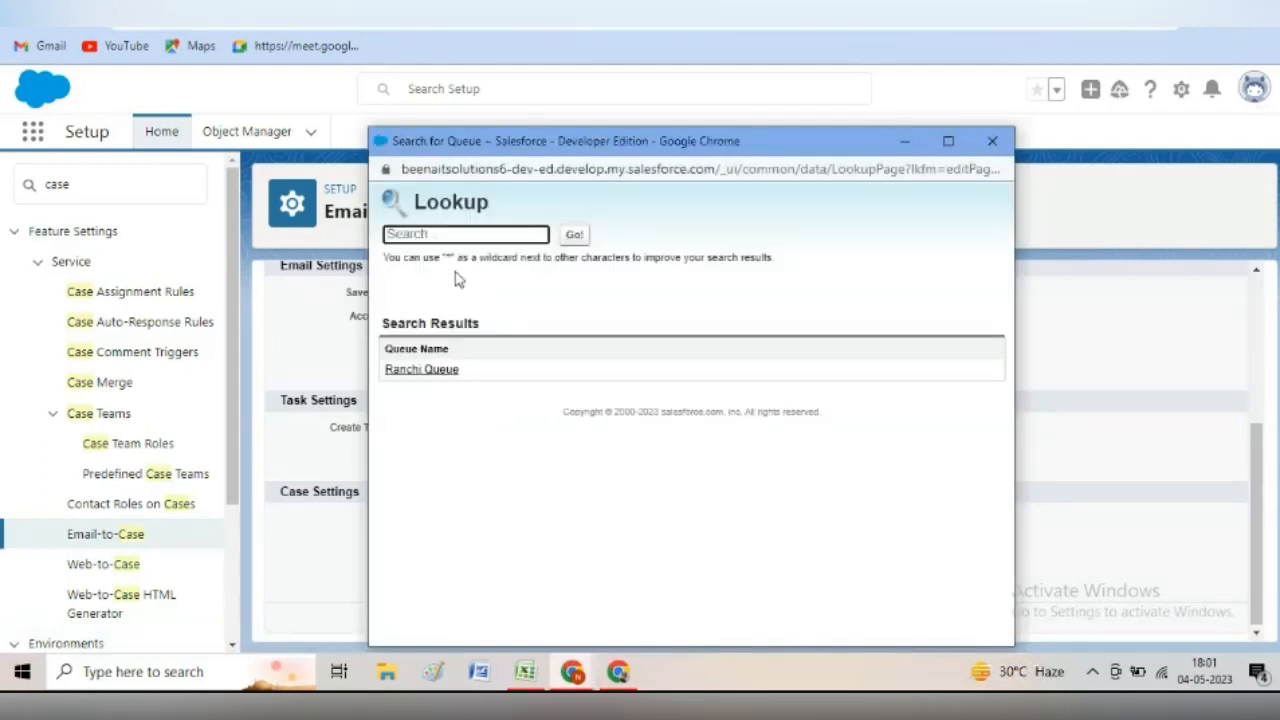
click(440, 372)
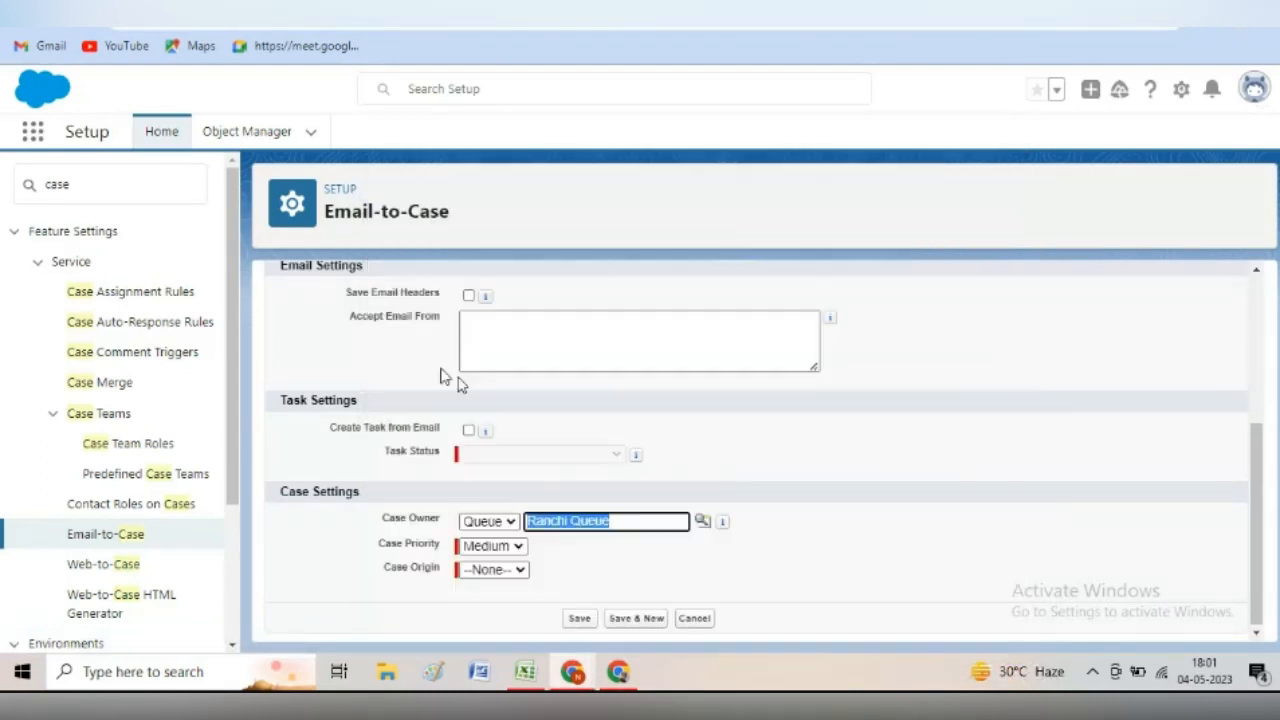
click(517, 548)
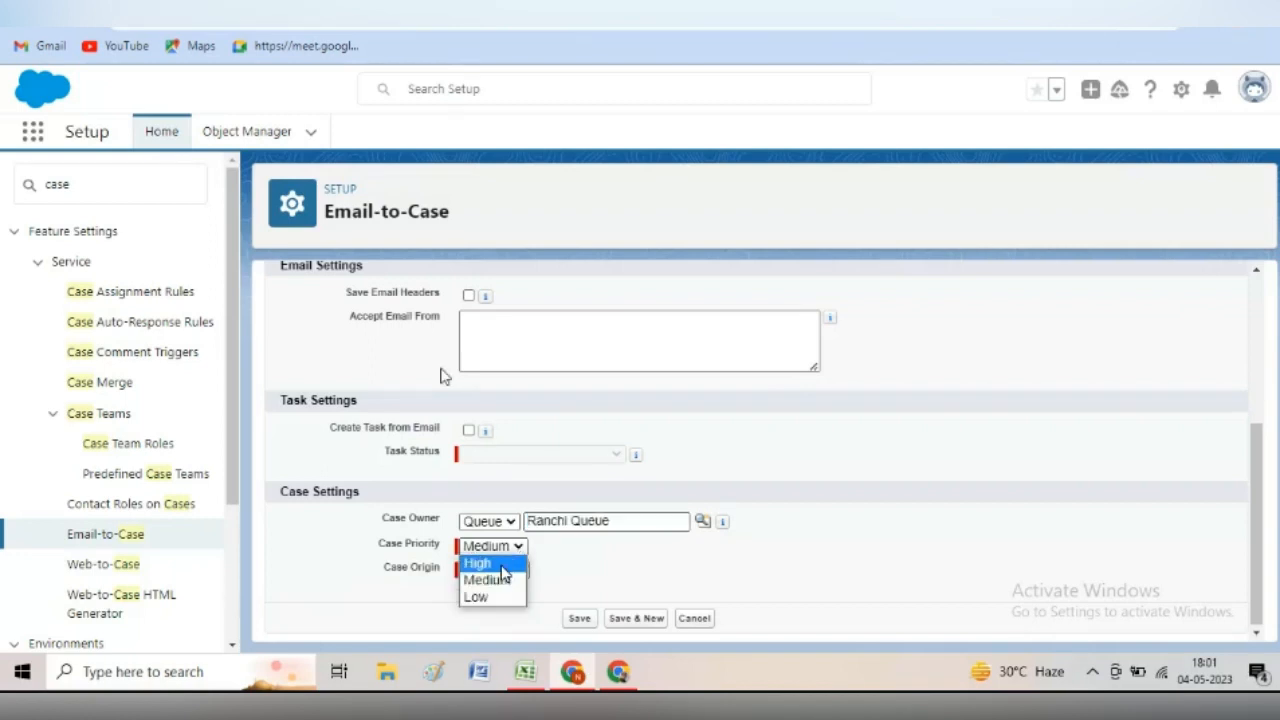
click(500, 565)
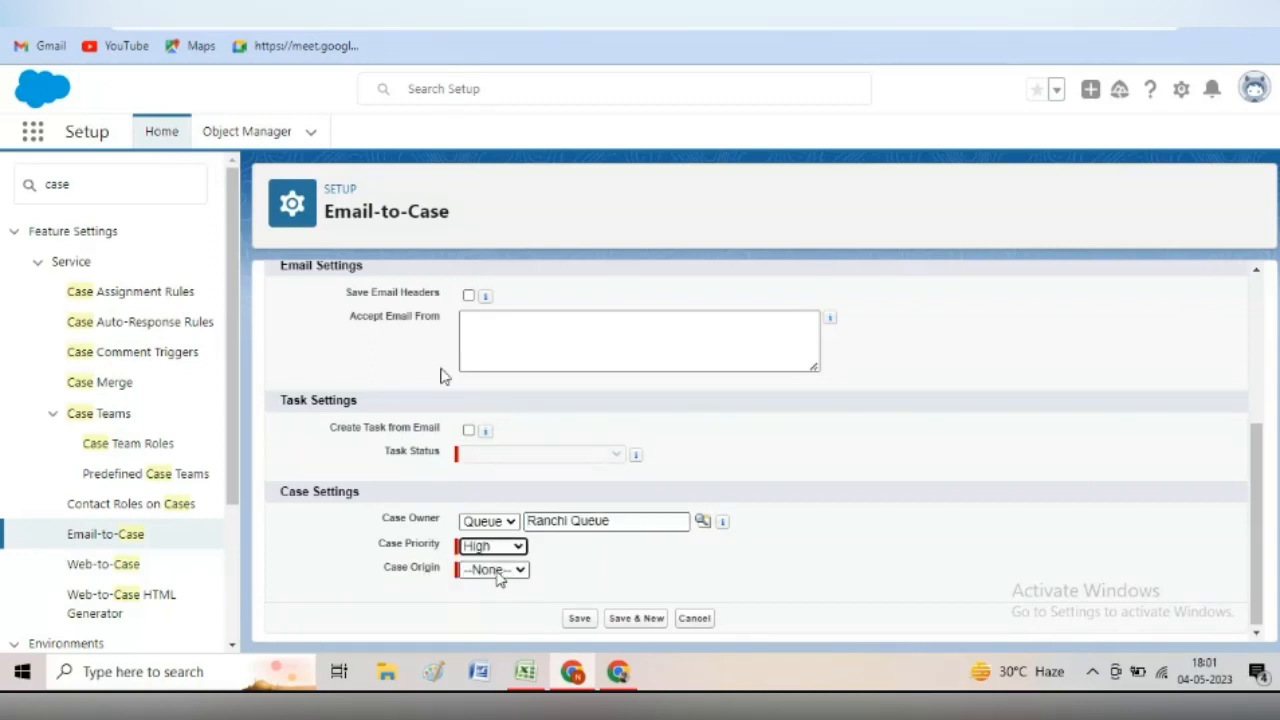
click(497, 572)
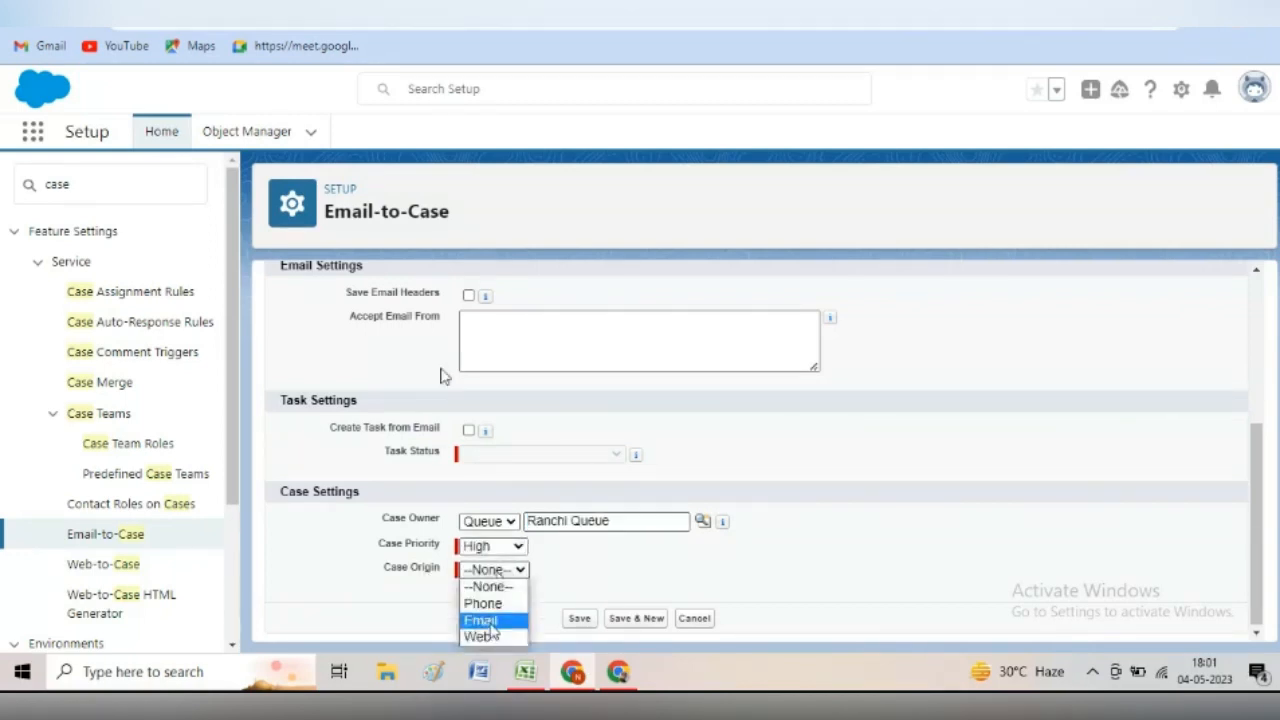
click(490, 625)
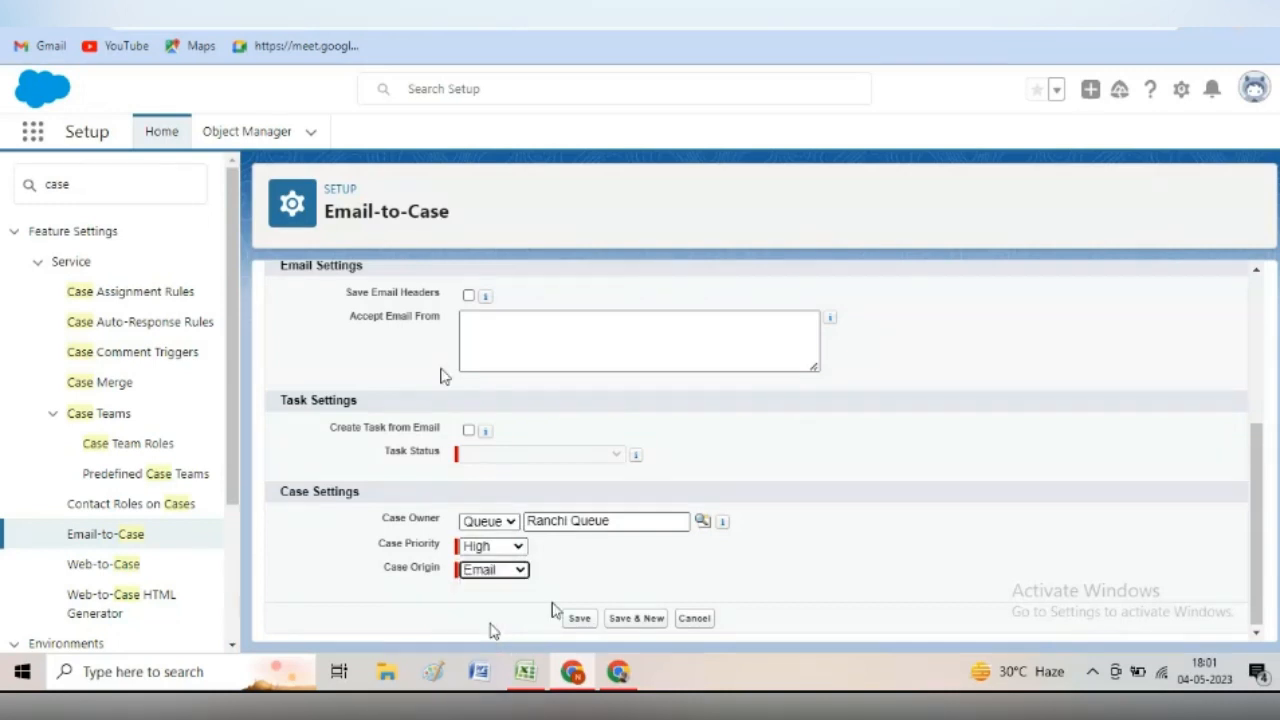
click(597, 572)
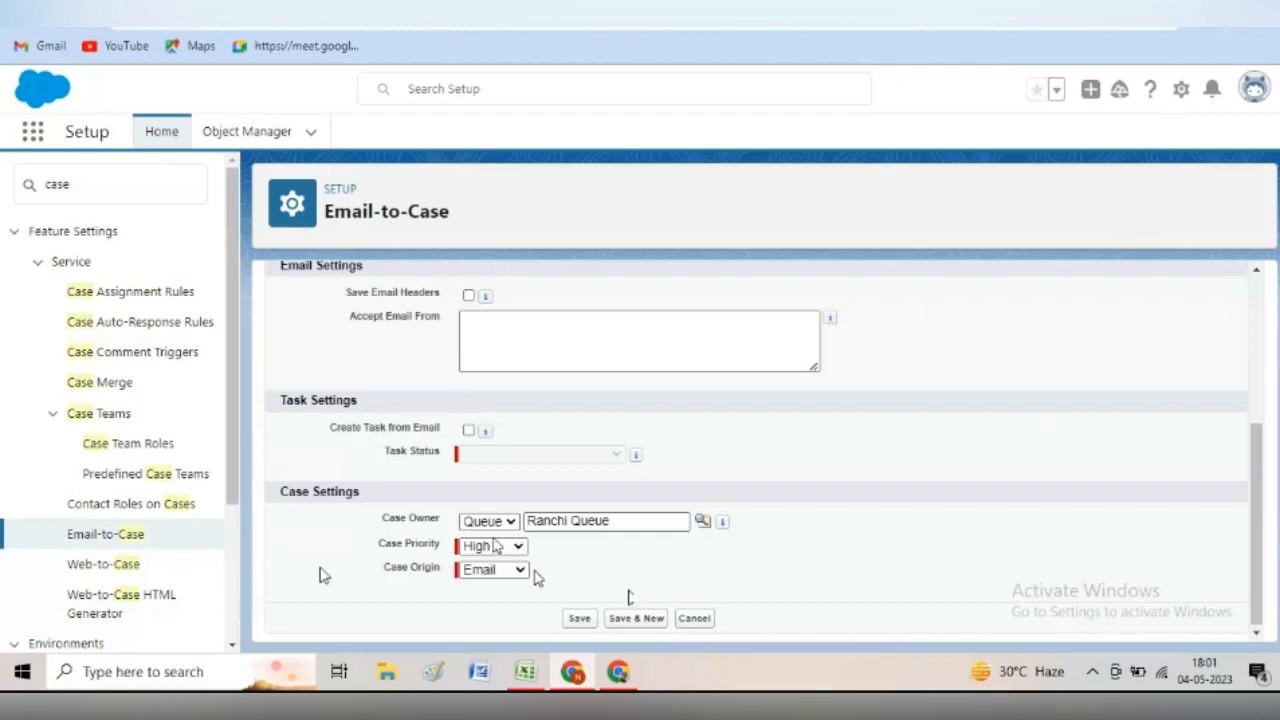
- Save the Support team address, accept the verification warning, and send the verification email
click(579, 618)
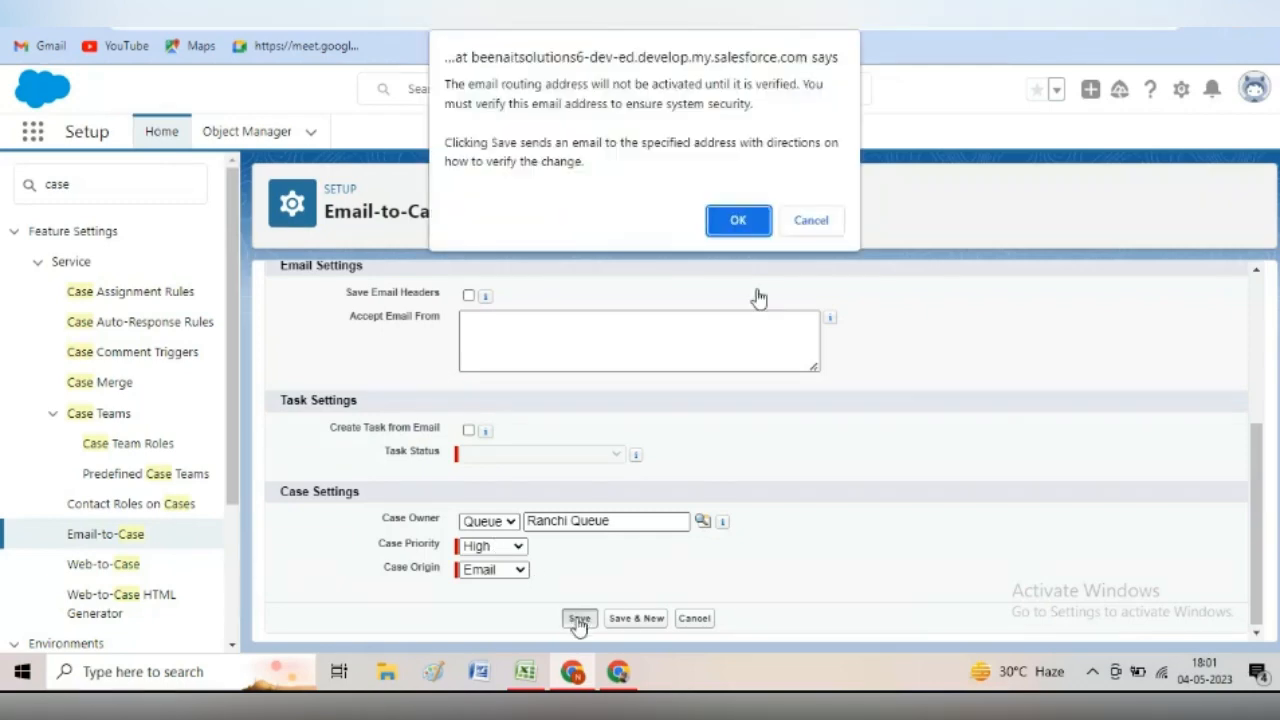
click(737, 222)
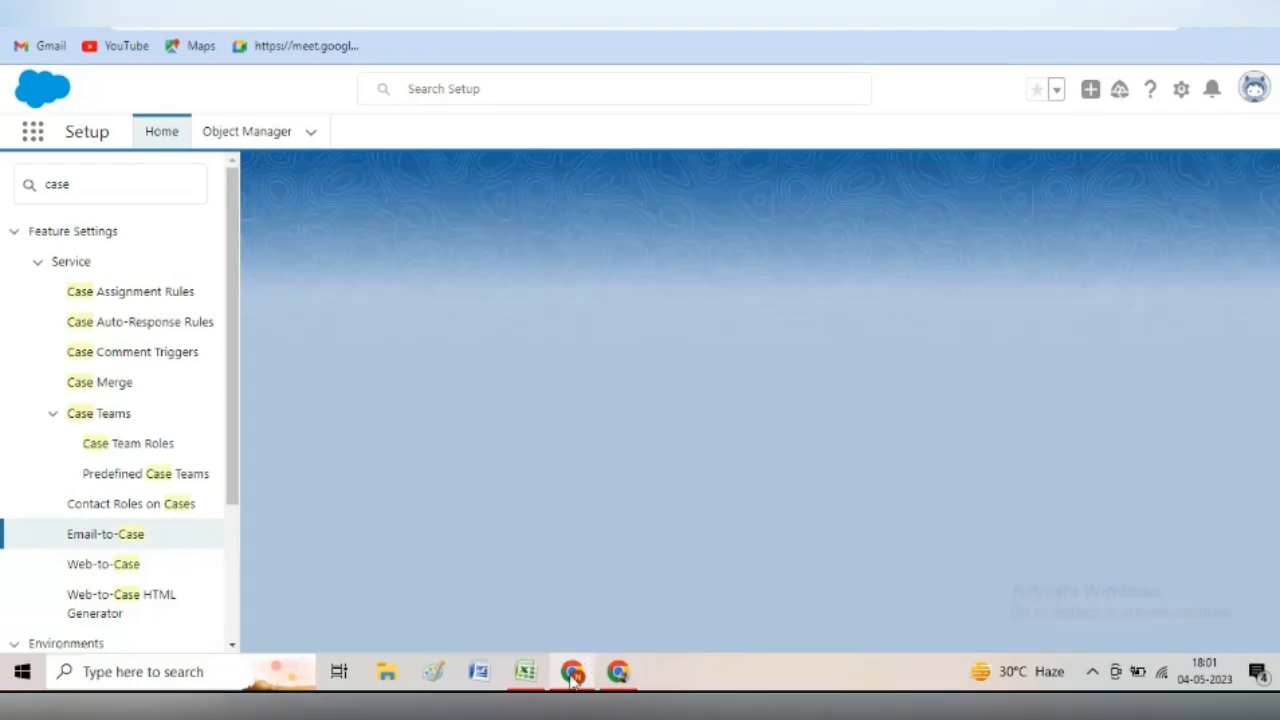
click(575, 672)
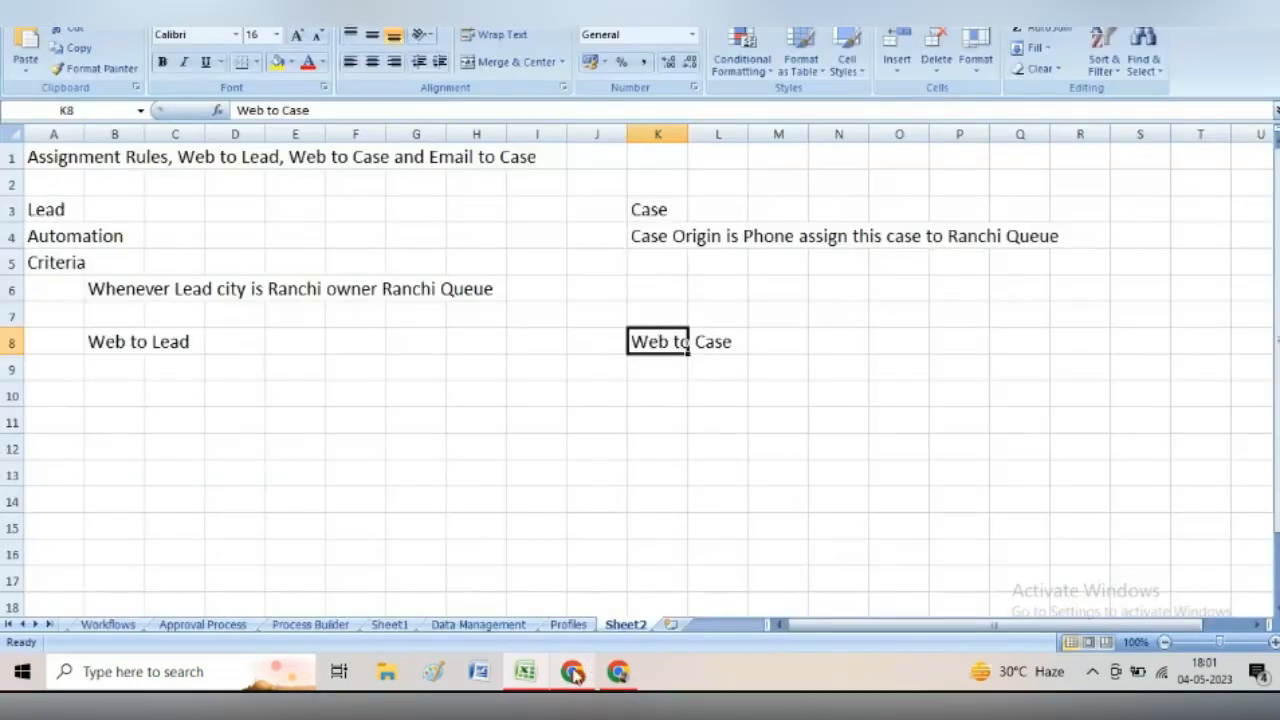
click(575, 672)
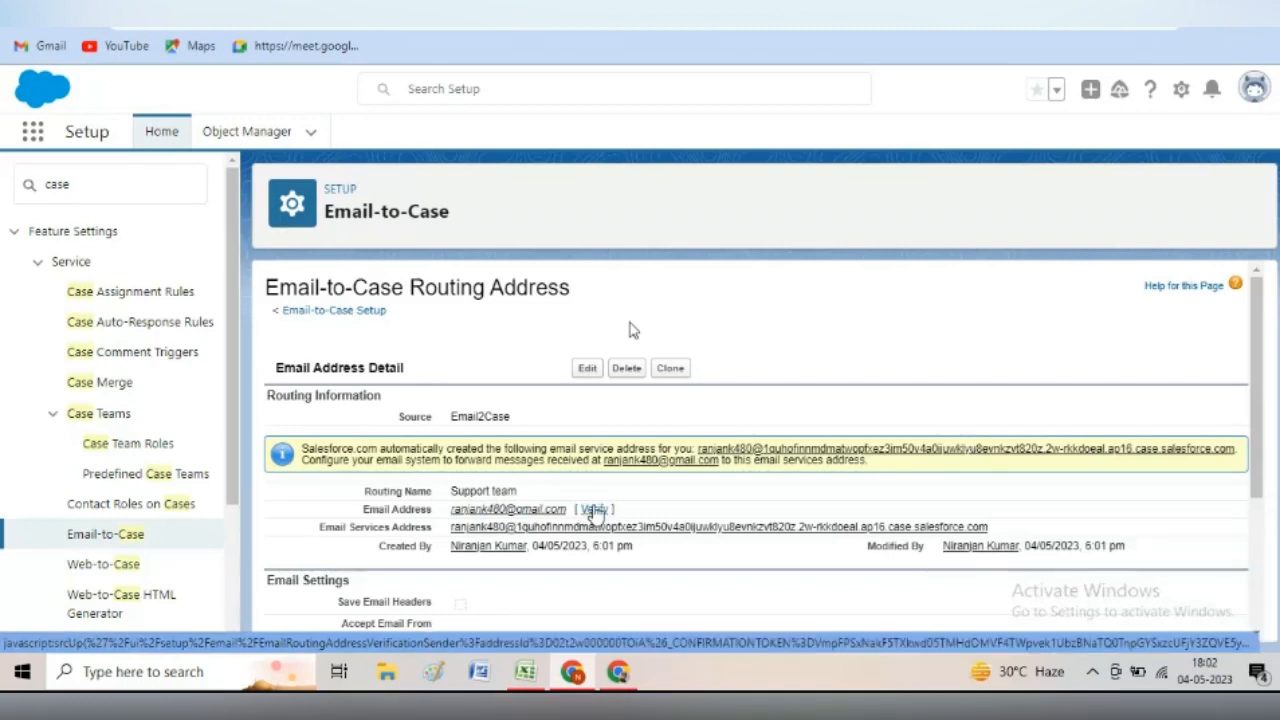
click(594, 510)
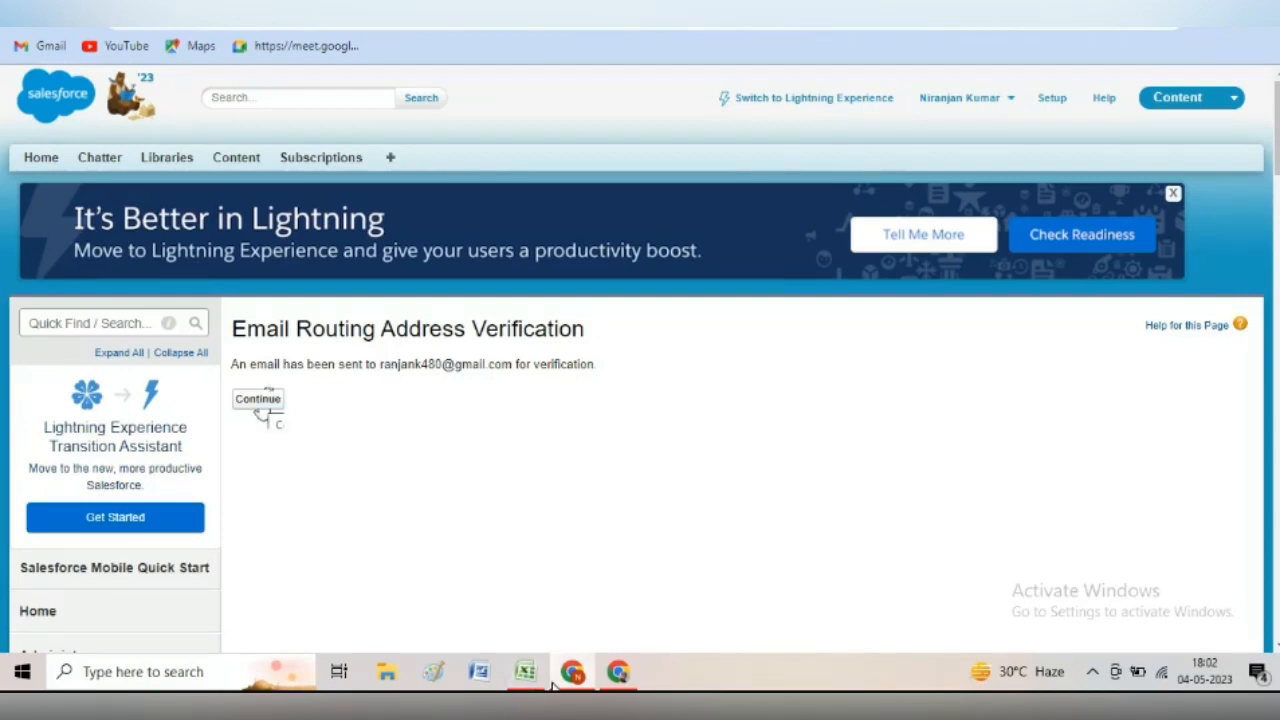
- Follow the link in the 'Verify your Salesforce Email Routing Address' email and continue through both confirmation pages
click(618, 677)
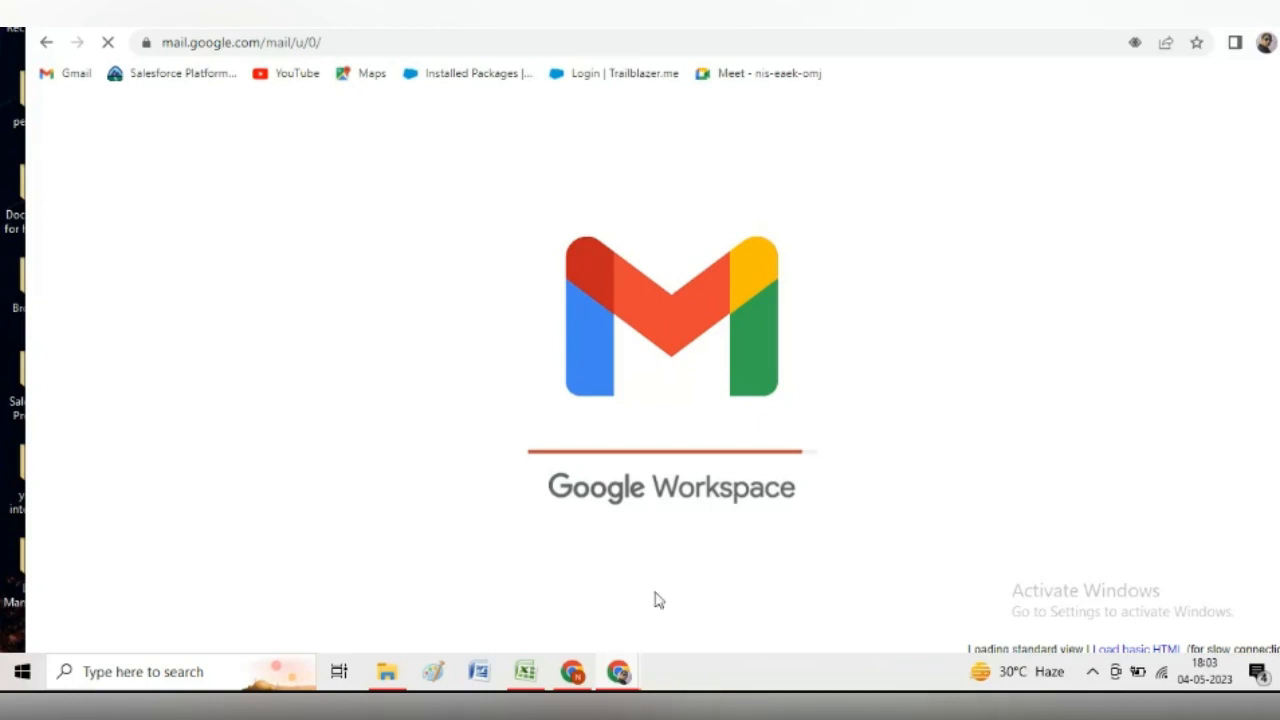
mouse_move(577, 678)
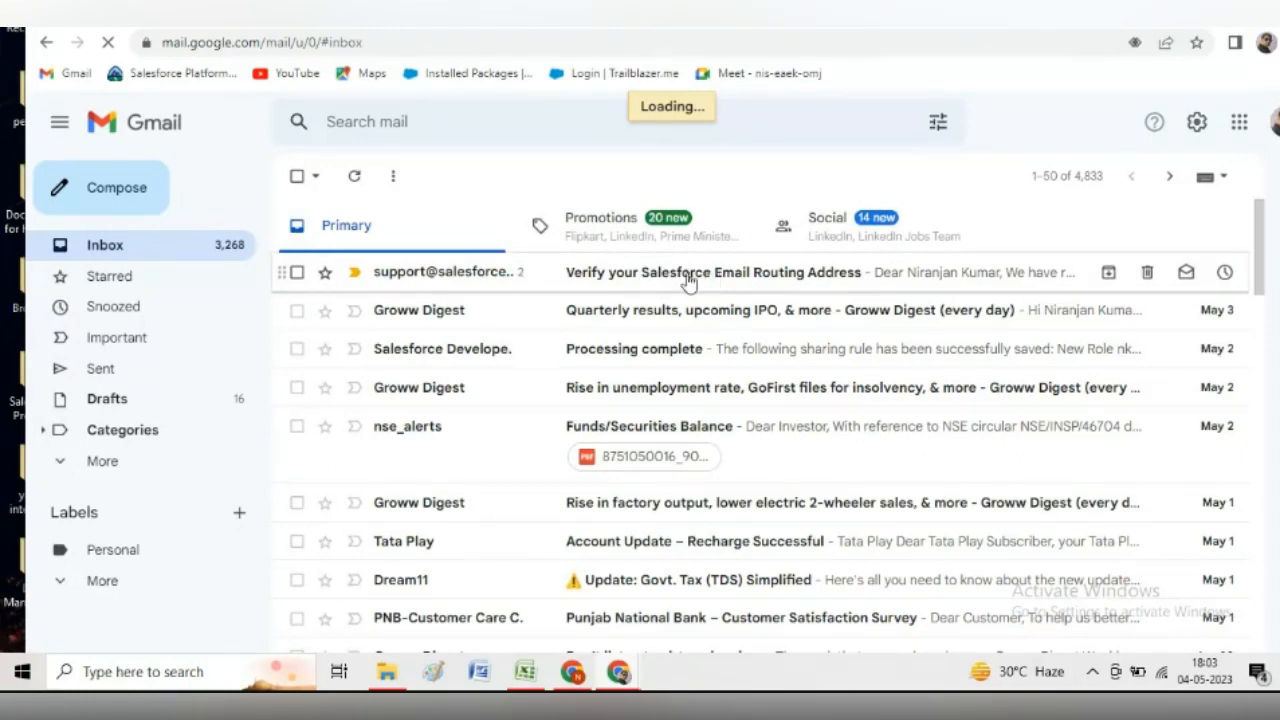
click(688, 283)
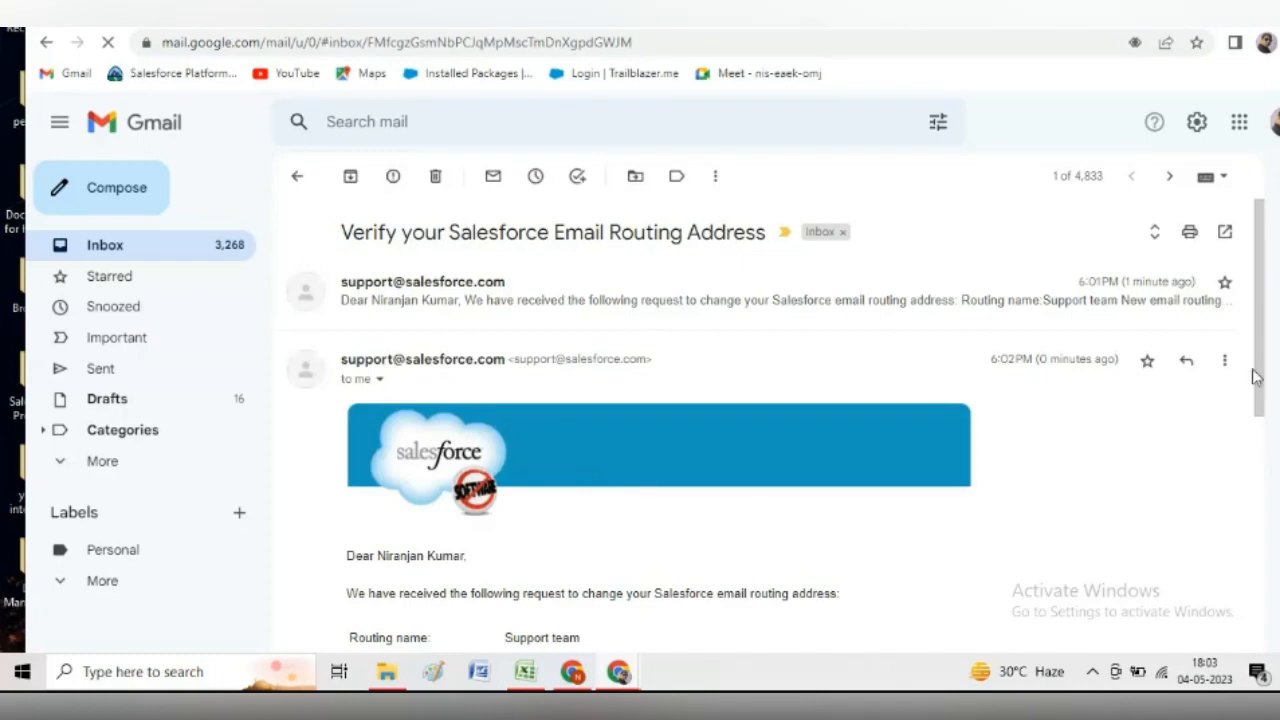
drag(1256, 376, 1276, 478)
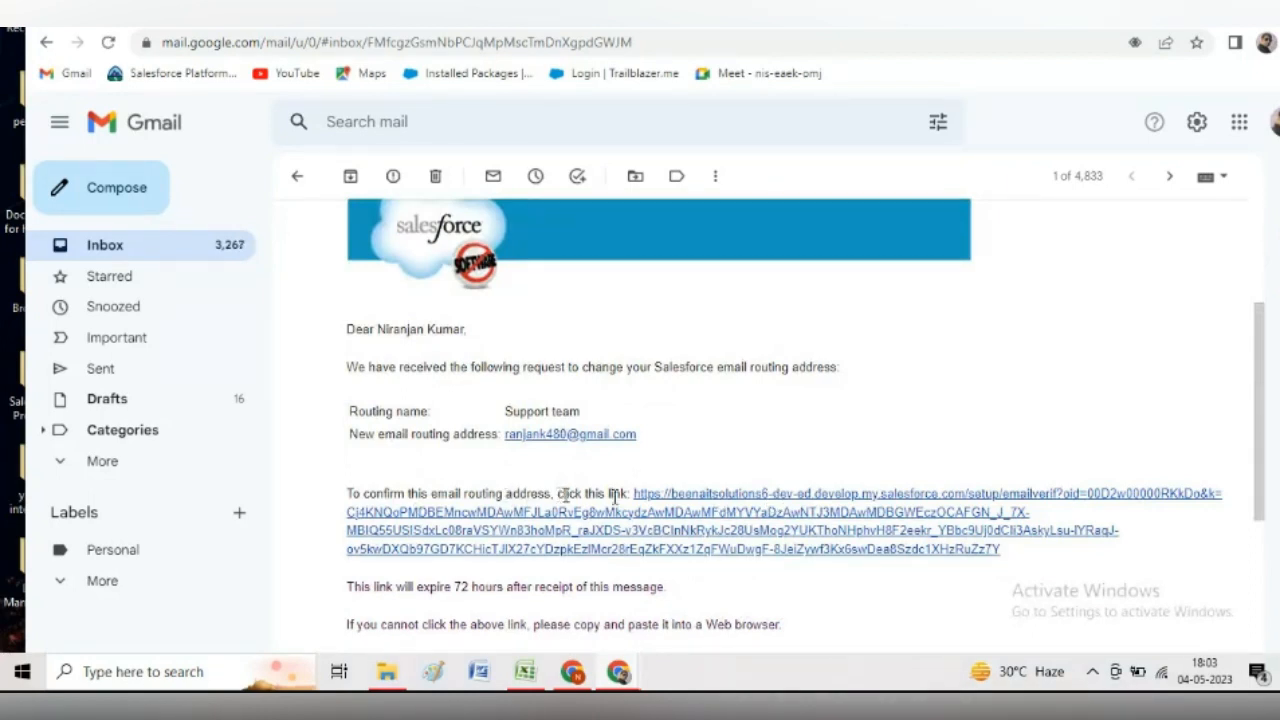
click(708, 498)
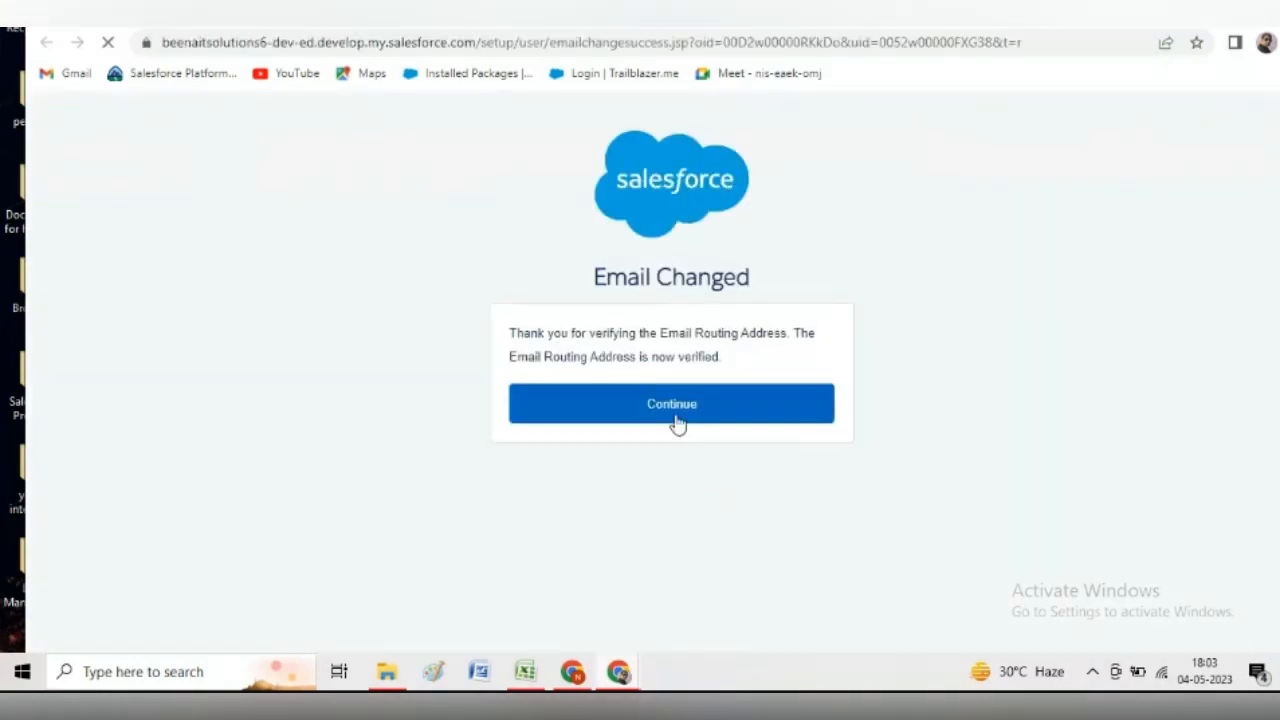
click(672, 405)
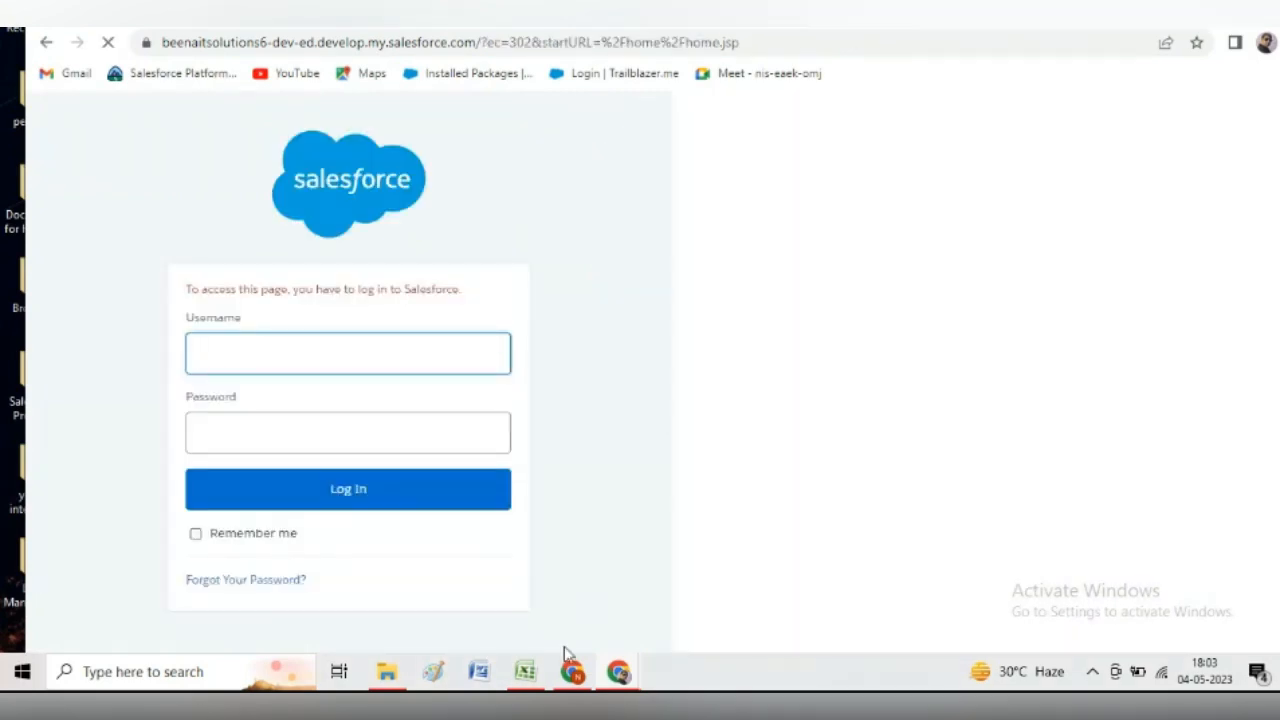
click(572, 671)
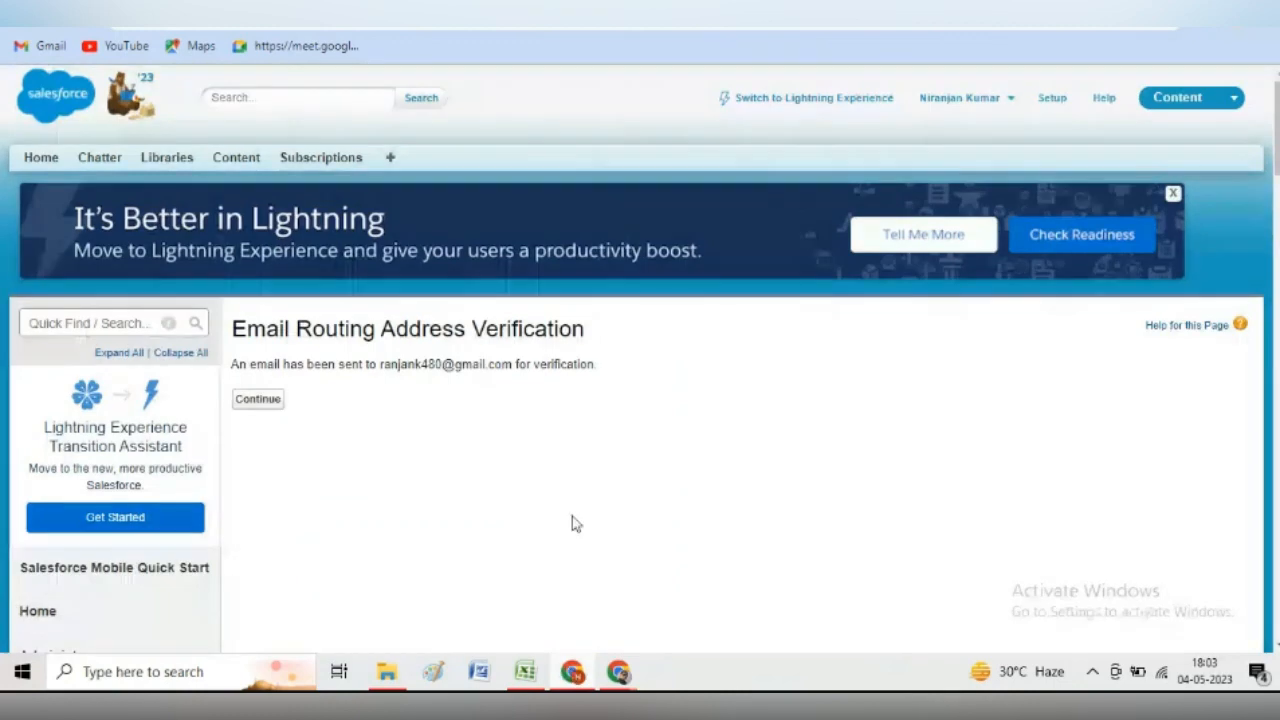
click(258, 399)
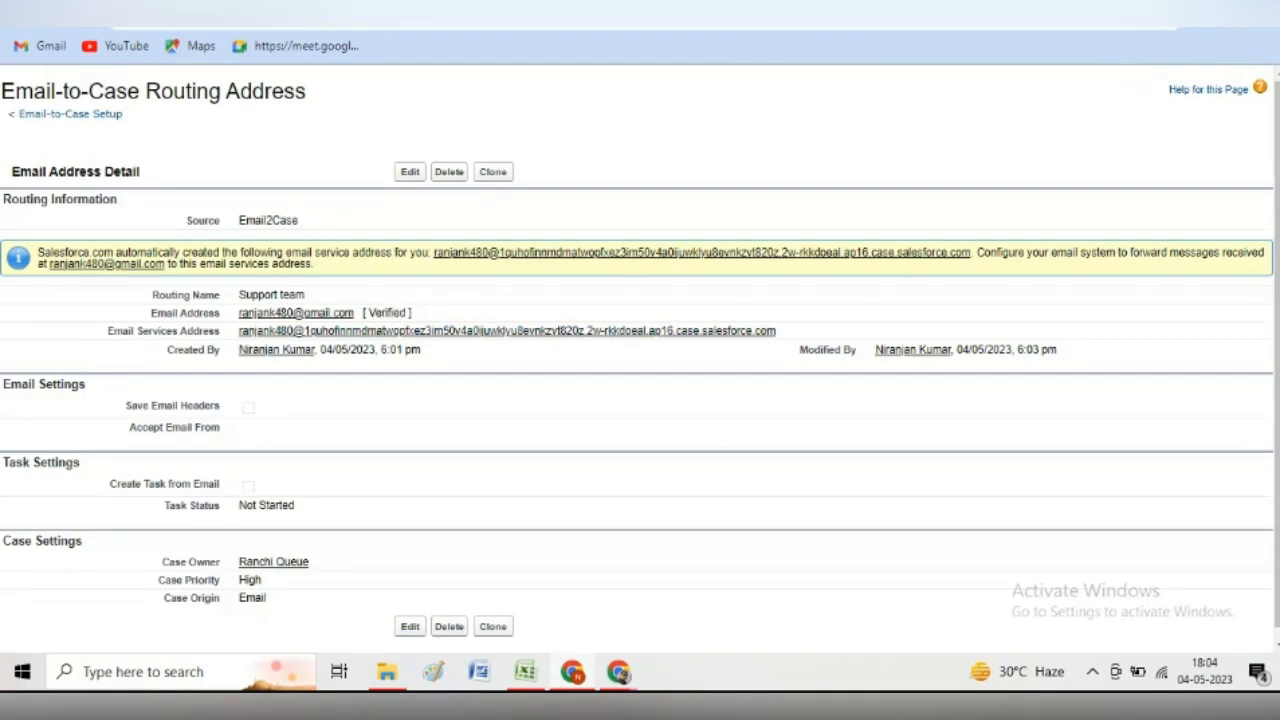
- Copy the auto-generated Email Services Address of the verified Support team routing address
click(650, 12)
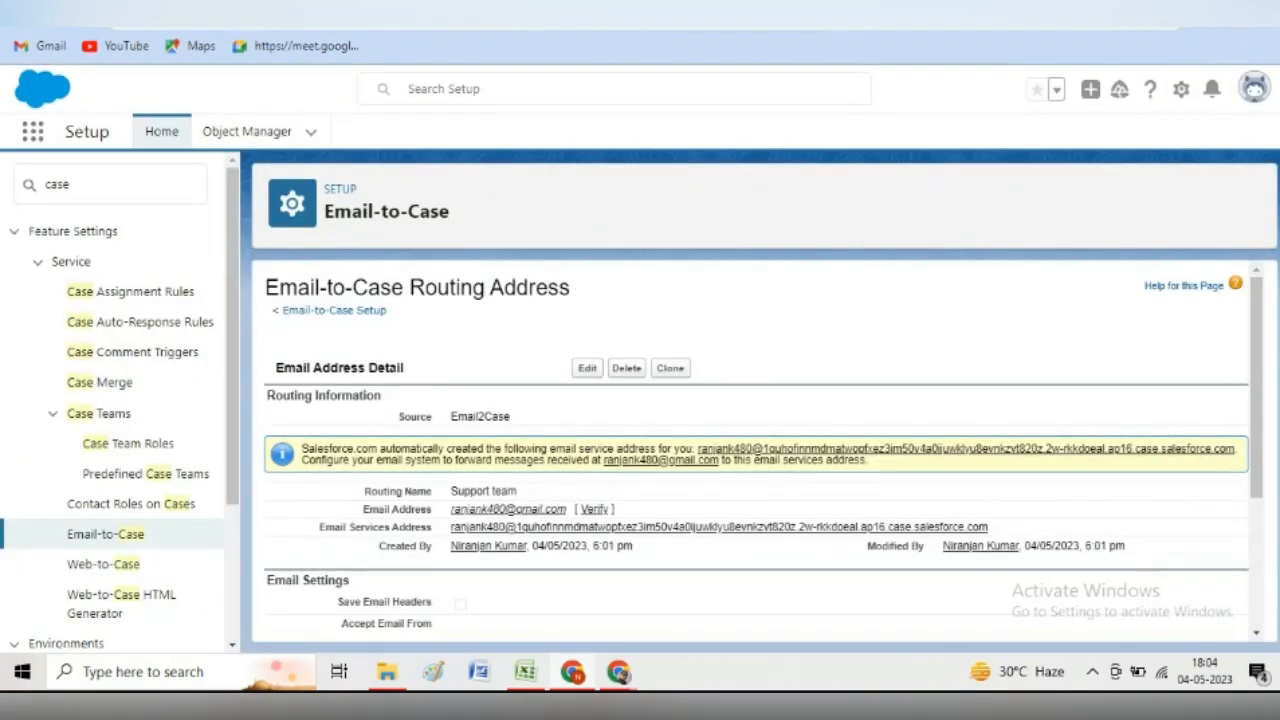
click(446, 12)
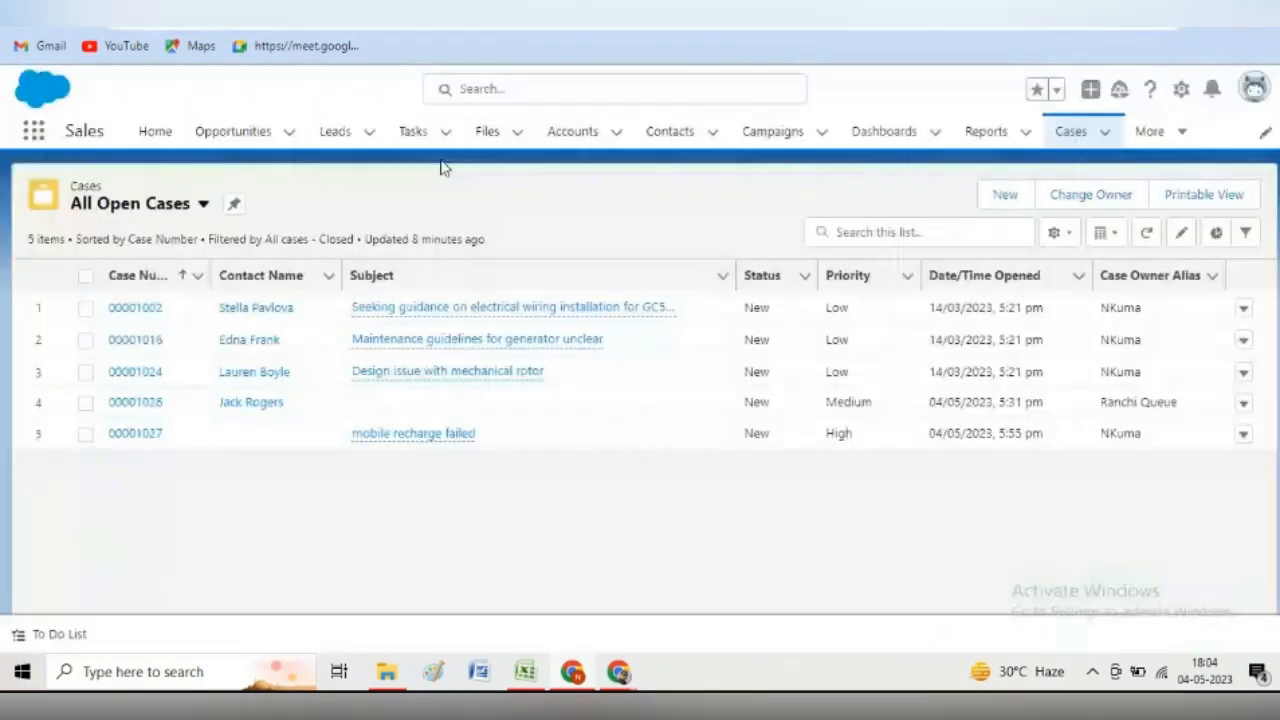
click(577, 676)
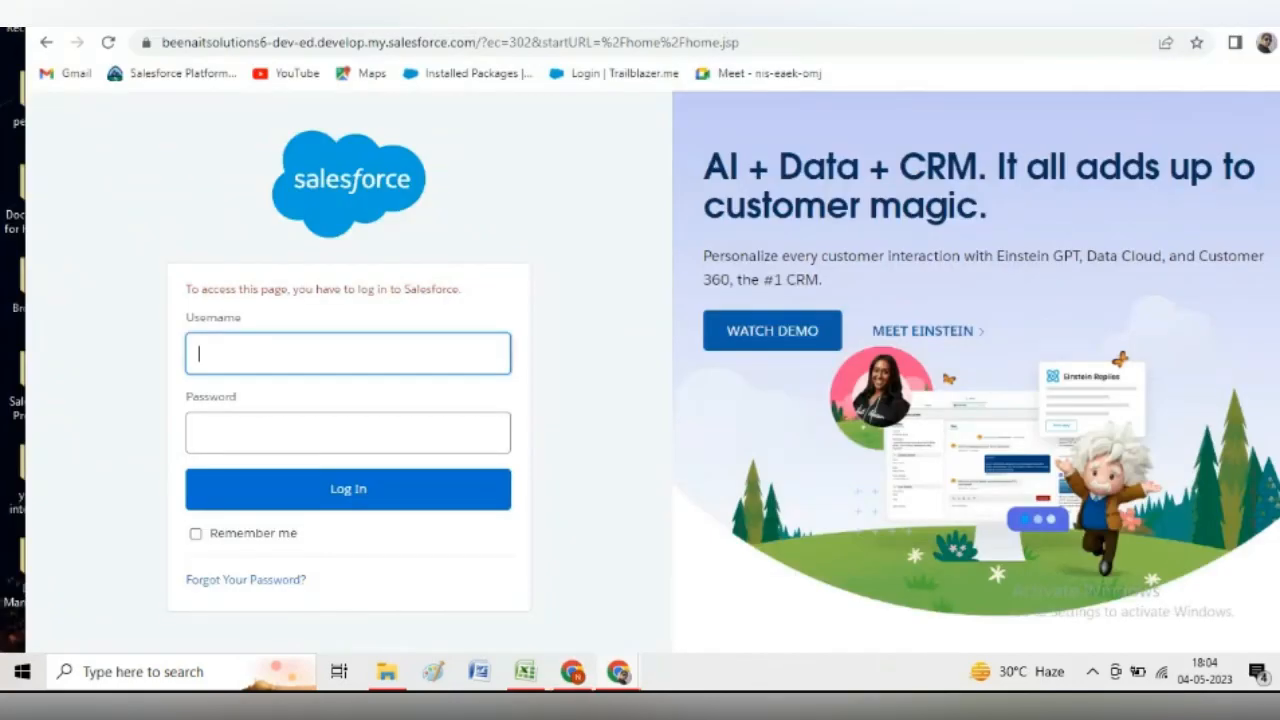
click(183, 28)
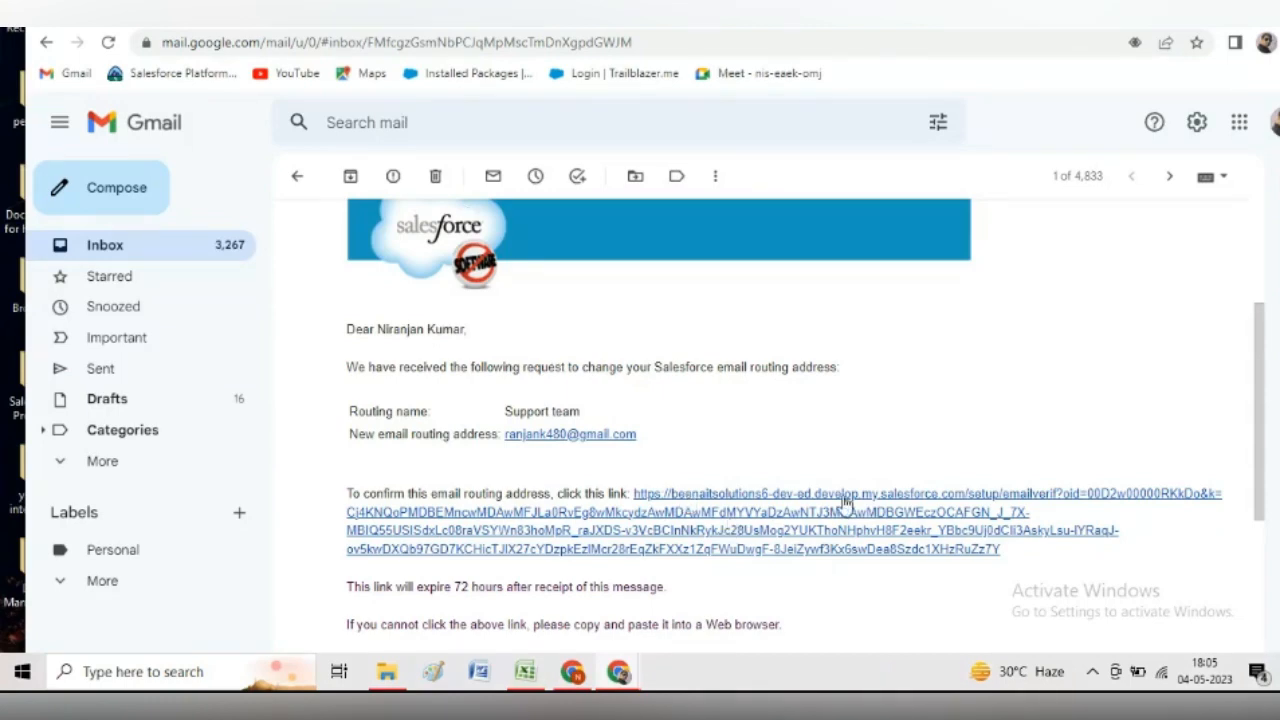
drag(1262, 443, 1264, 335)
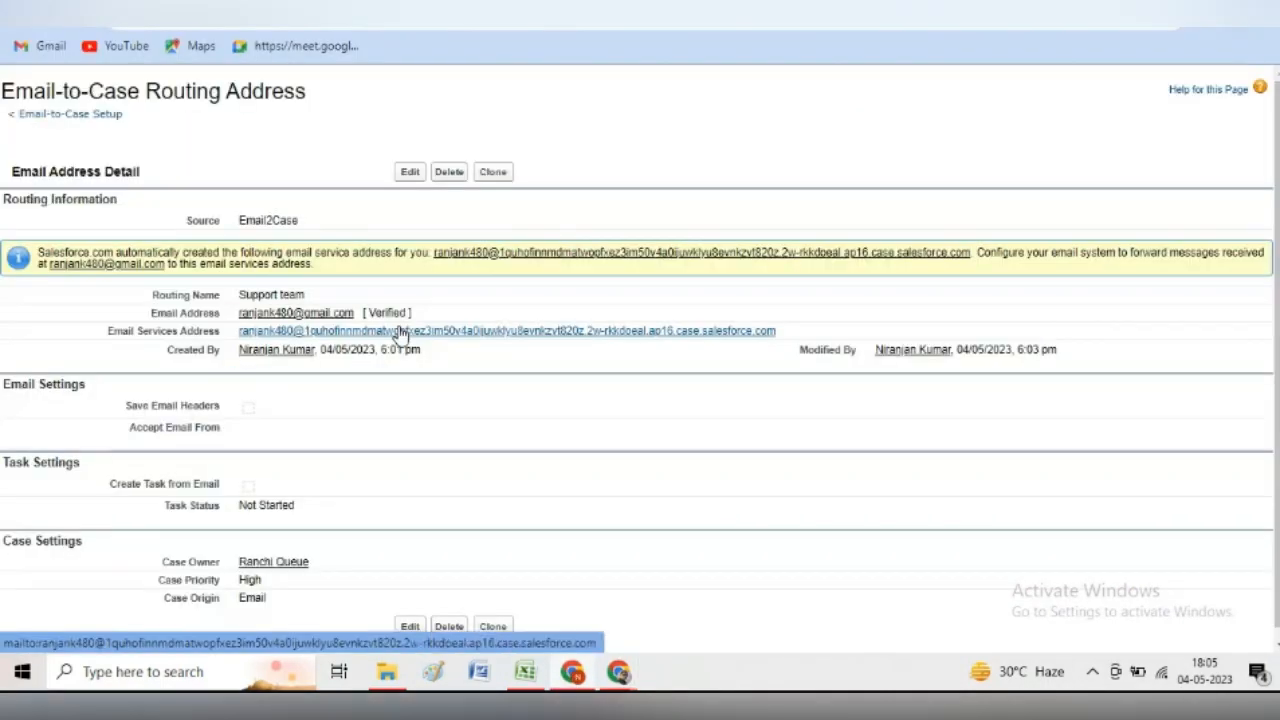
right_click(400, 333)
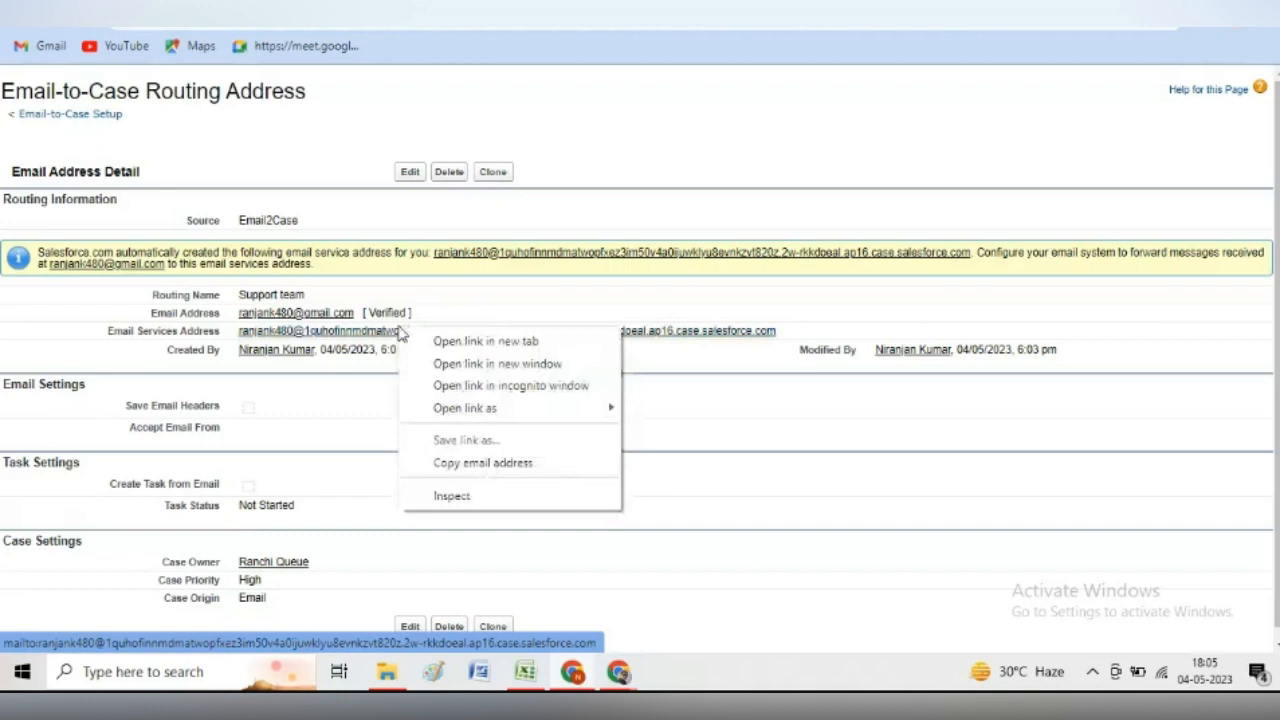
click(472, 463)
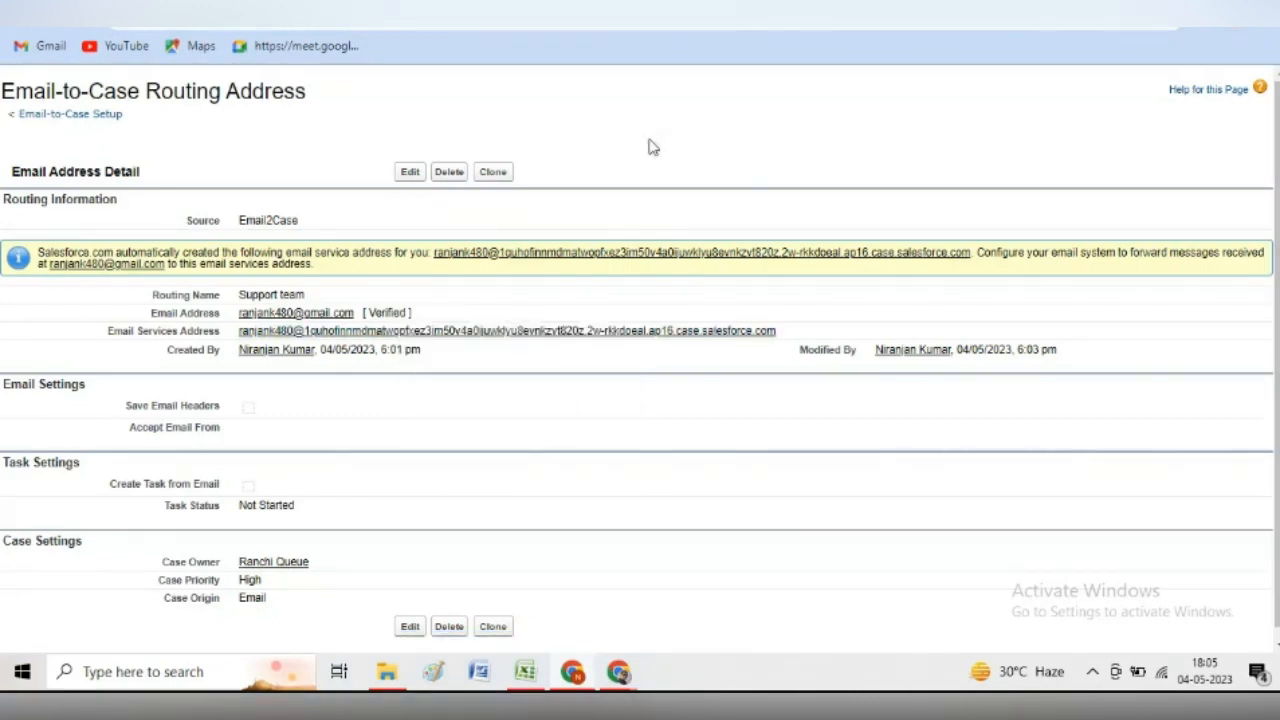
- Reply to the verification email with 'my recharge amount is not showing in my mobile wallet' and send it
click(619, 672)
drag(1260, 274, 1277, 460)
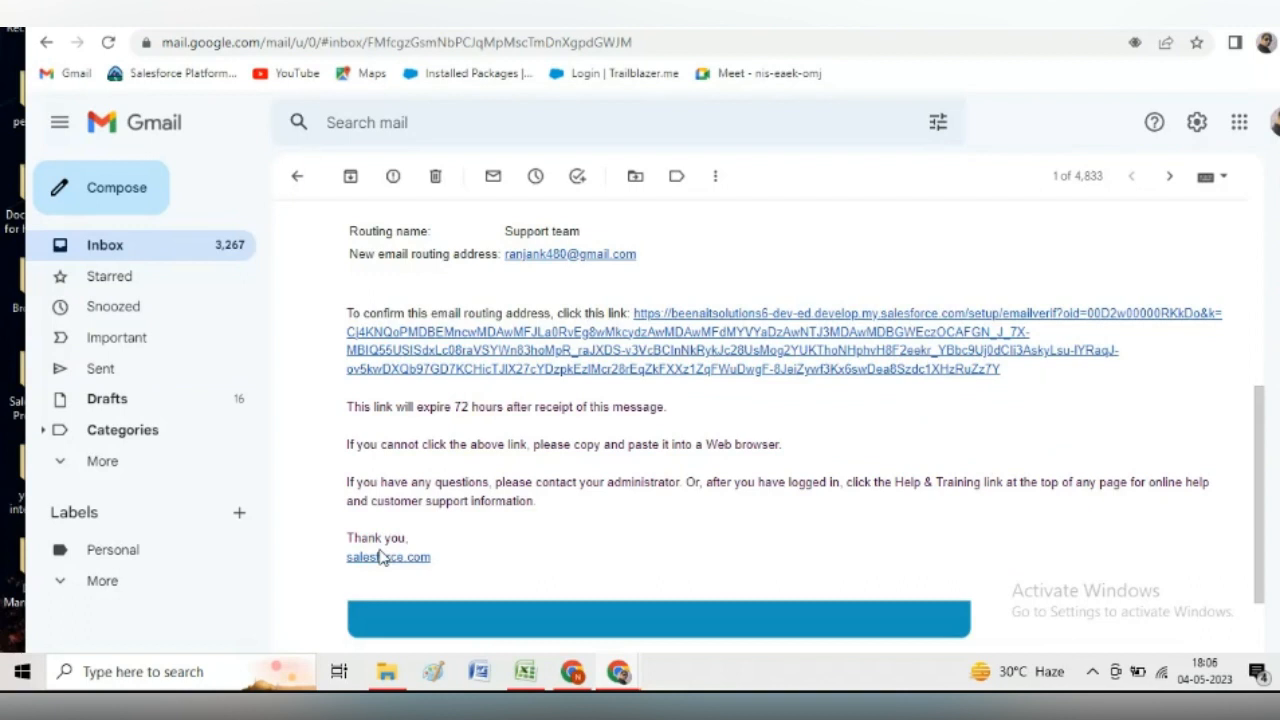
drag(1251, 466, 1260, 518)
click(404, 599)
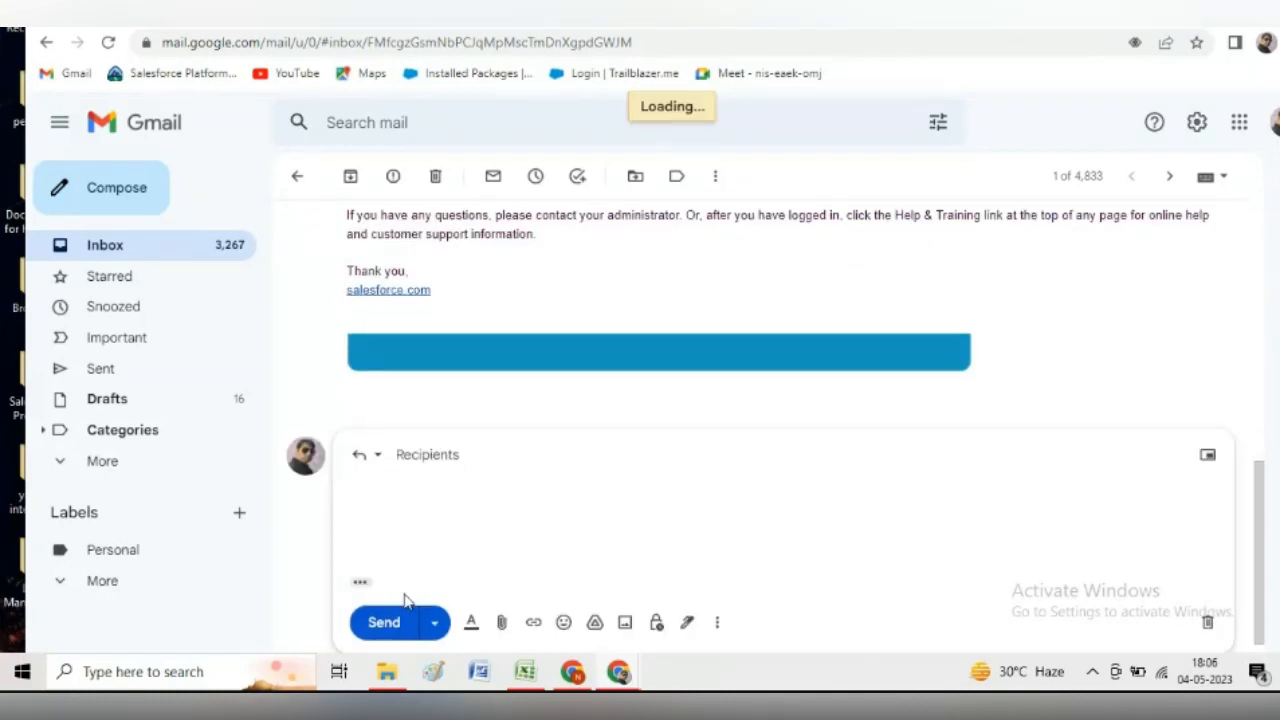
text(my recharge amount is not showing in my mo)
text(bile )
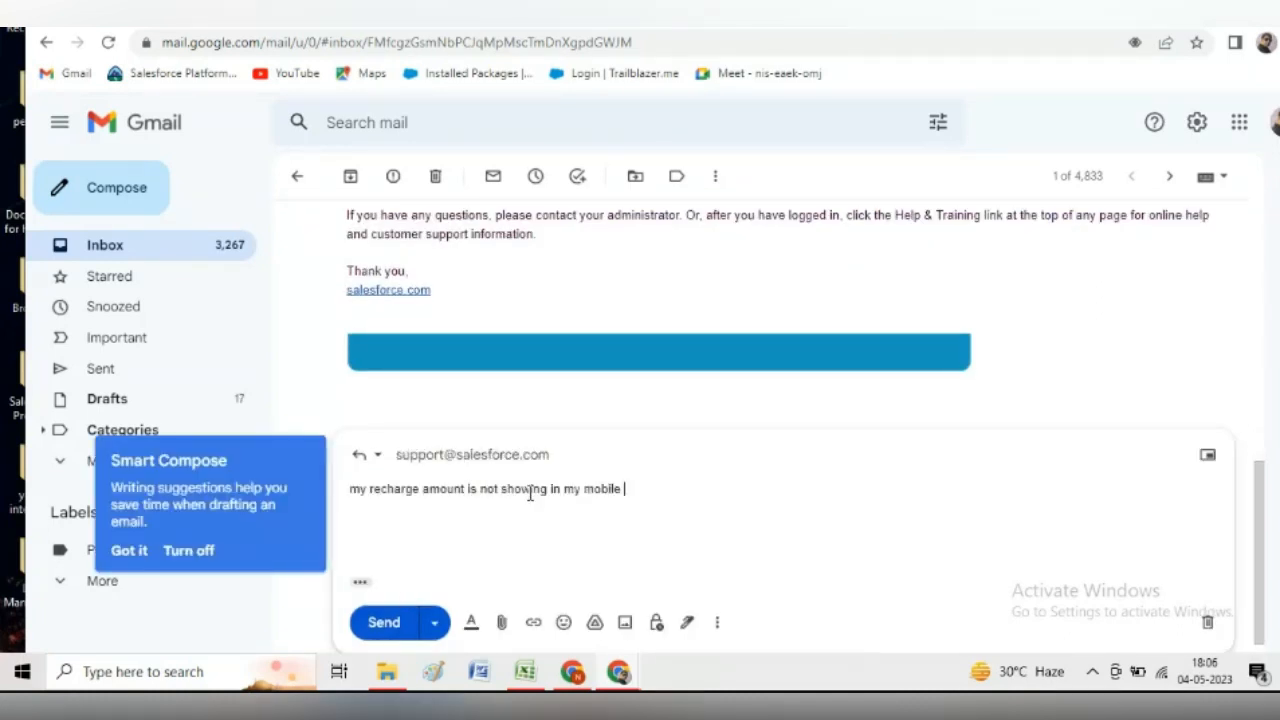
text(wallet)
click(385, 622)
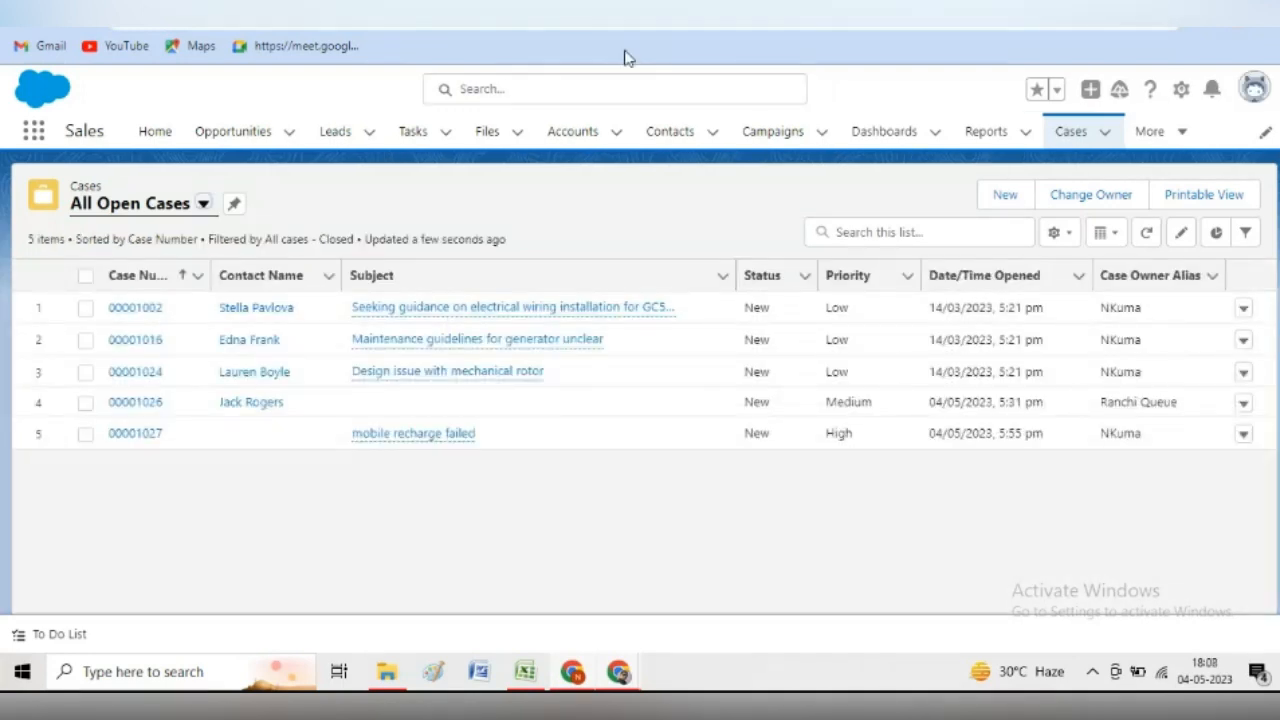
click(620, 8)
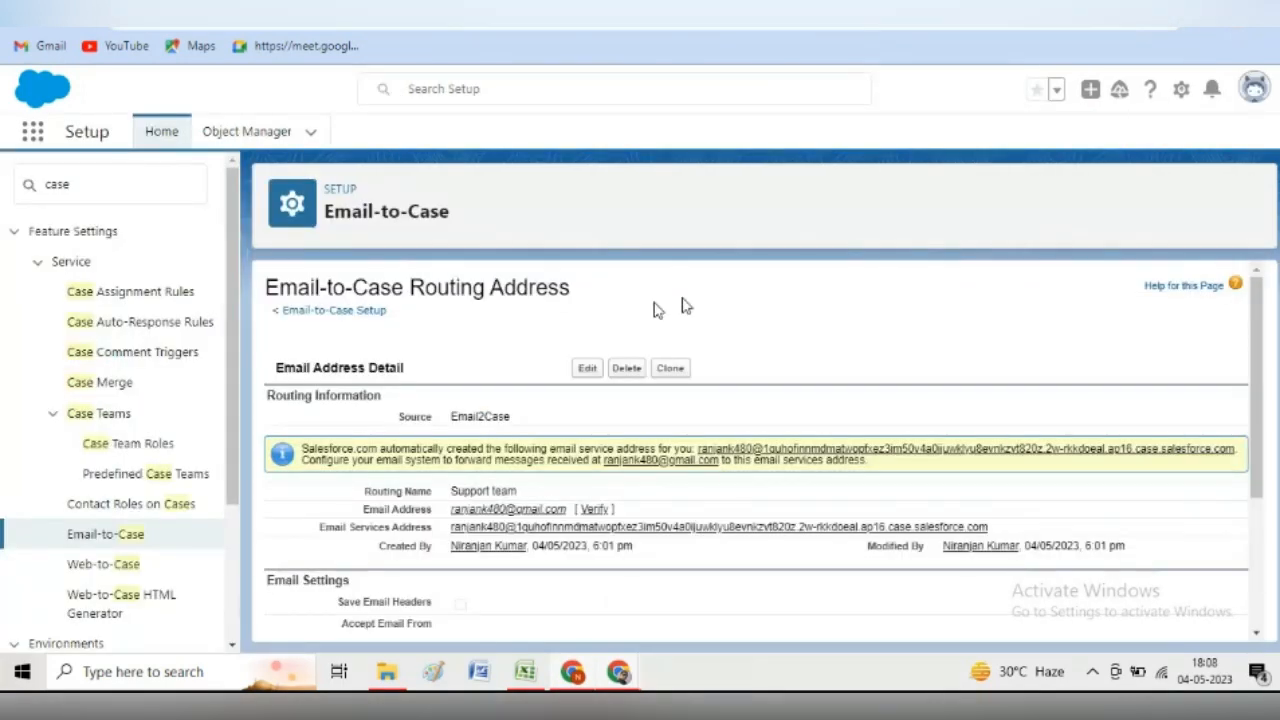